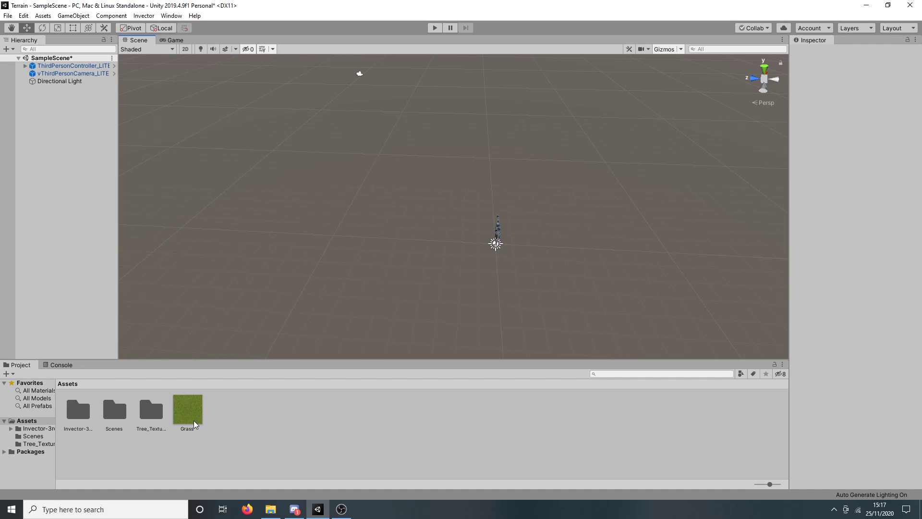
pyautogui.click(89, 412)
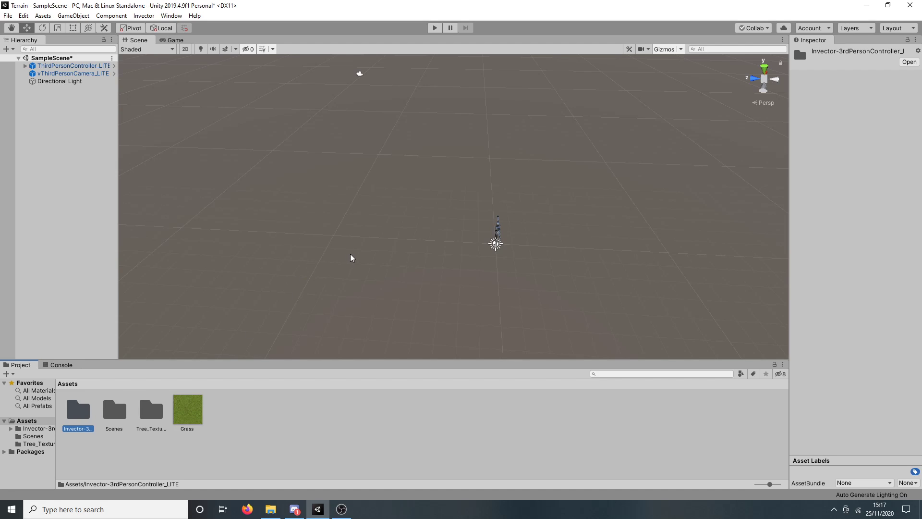
pyautogui.scroll(5, 471, 276)
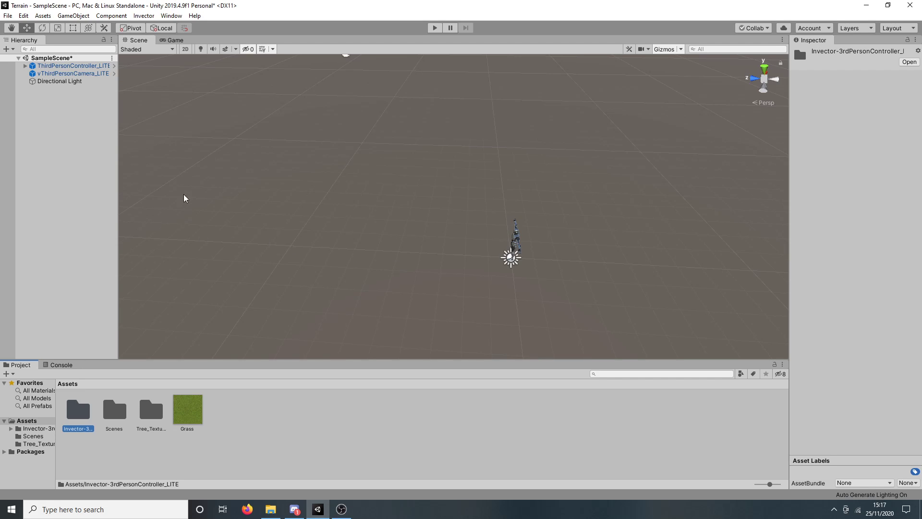
pyautogui.scroll(-2, 364, 198)
pyautogui.click(501, 290)
pyautogui.moveTo(502, 292); pyautogui.dragTo(469, 257, button='right')
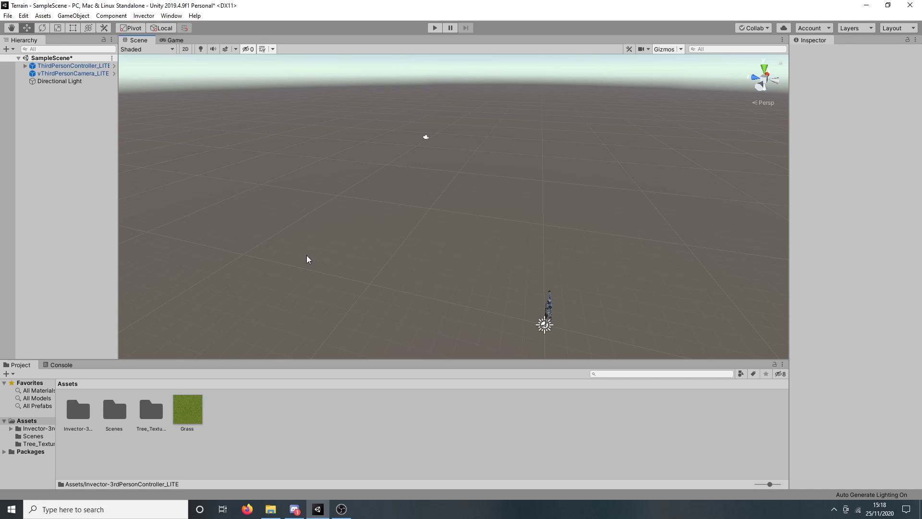
# - Add a Terrain 3D object to the scene and bring its whole surface into view
pyautogui.rightClick(103, 173)
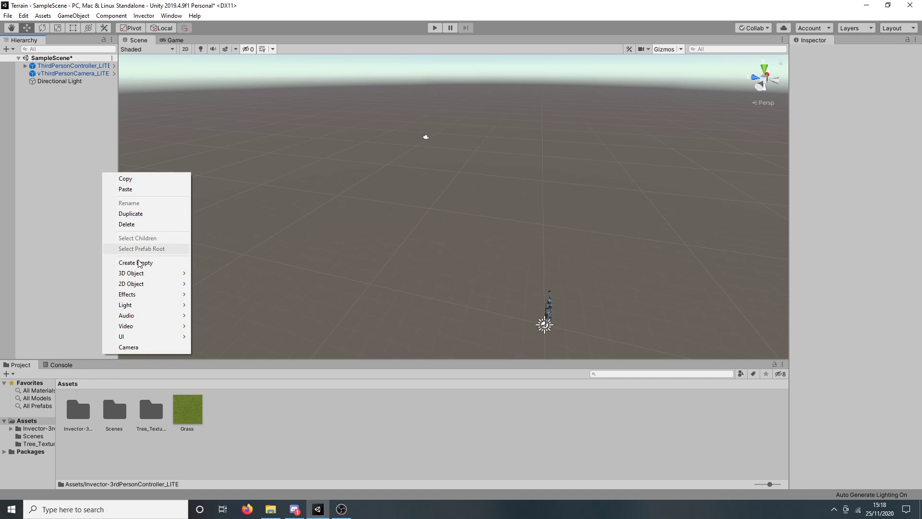
pyautogui.moveTo(163, 281)
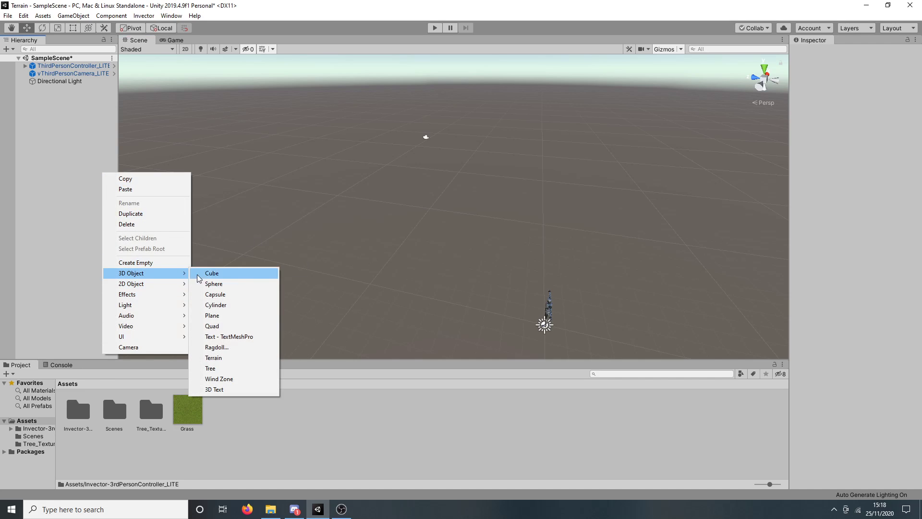
pyautogui.click(238, 357)
pyautogui.scroll(-6, 374, 257)
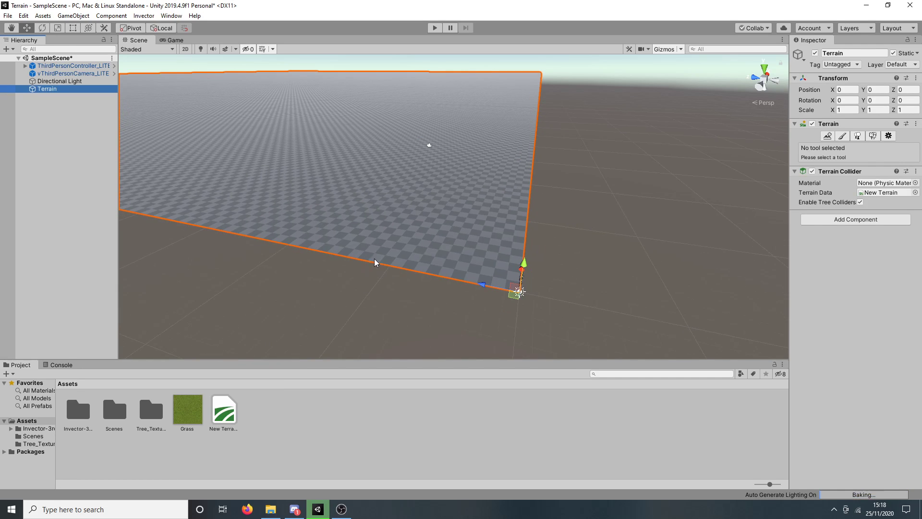
pyautogui.moveTo(327, 218); pyautogui.dragTo(259, 212, button='right')
pyautogui.moveTo(273, 223); pyautogui.dragTo(473, 298, button='middle')
pyautogui.scroll(-2, 261, 261)
pyautogui.moveTo(260, 260); pyautogui.dragTo(408, 171, button='right')
pyautogui.scroll(-2, 405, 252)
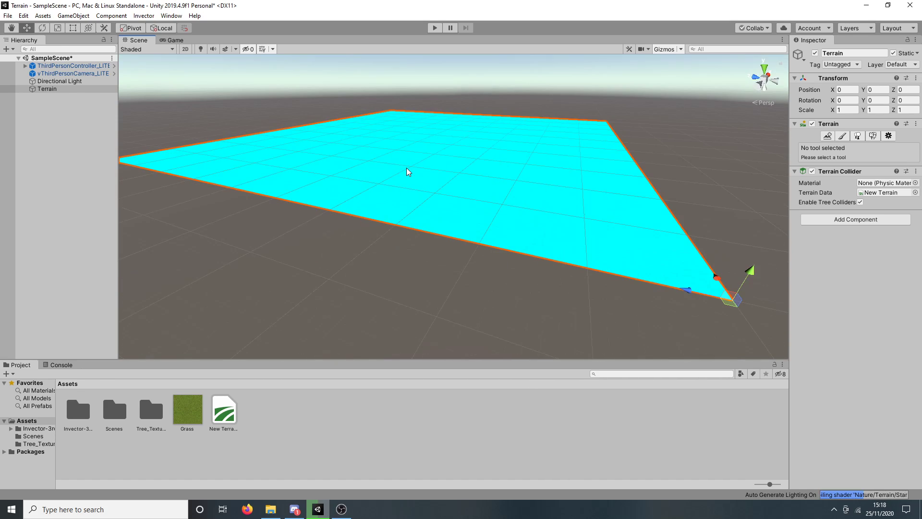
pyautogui.moveTo(408, 171); pyautogui.dragTo(535, 229, button='middle')
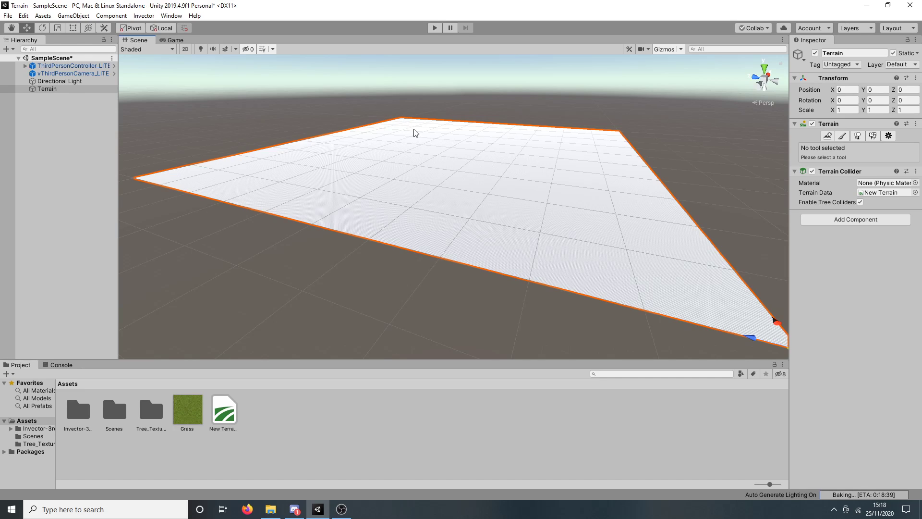
# - Review the terrain's settings, from Basic Terrain through Mesh Resolution to Lightmapping
pyautogui.click(884, 134)
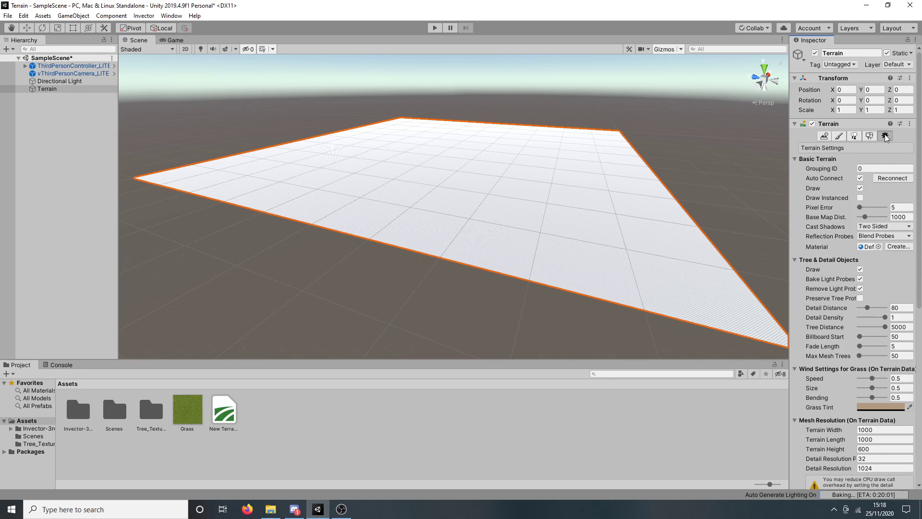
pyautogui.scroll(-5, 884, 222)
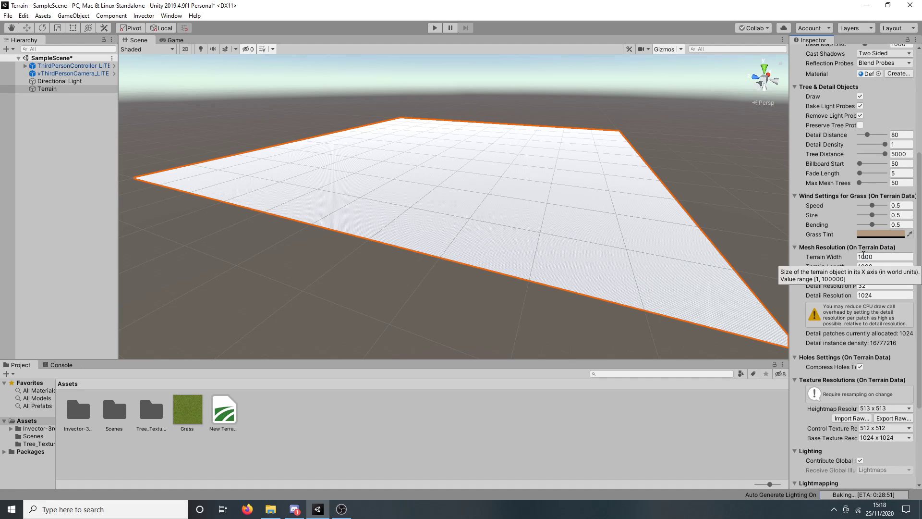
pyautogui.scroll(-4, 889, 283)
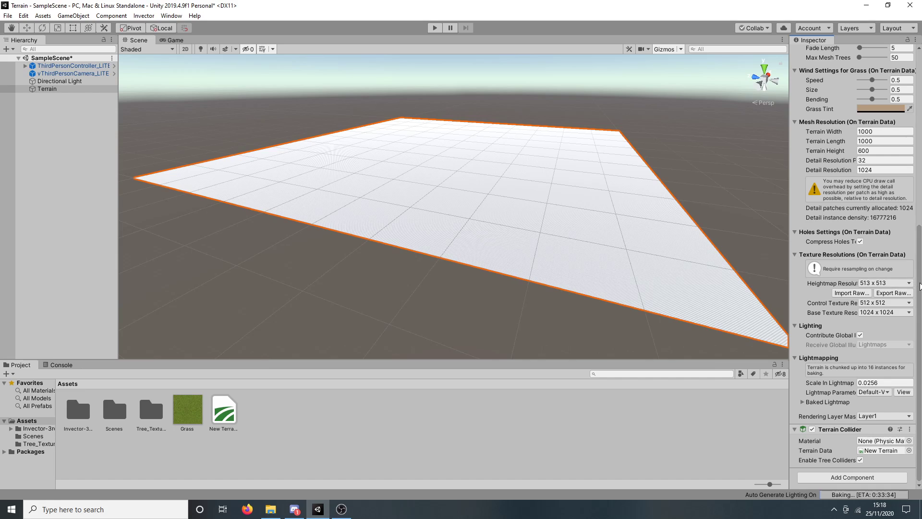
pyautogui.scroll(9, 891, 289)
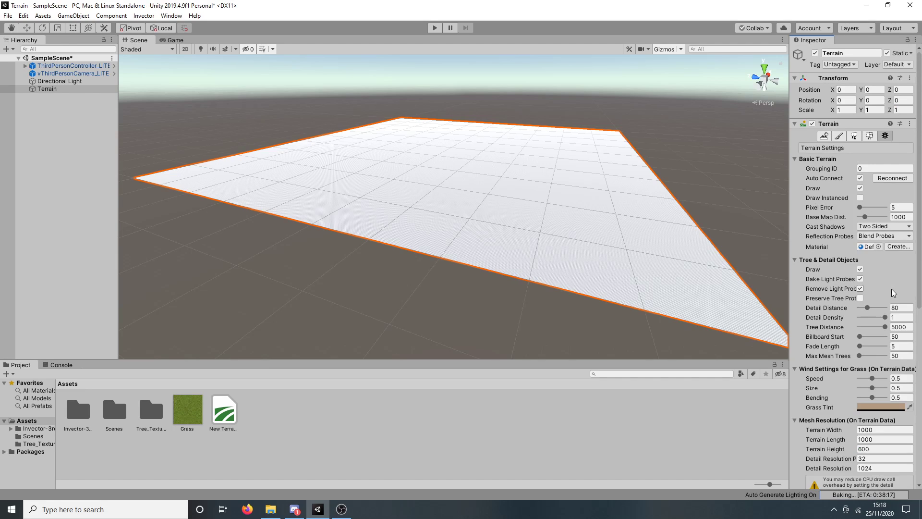
pyautogui.moveTo(736, 243); pyautogui.dragTo(776, 195, button='middle')
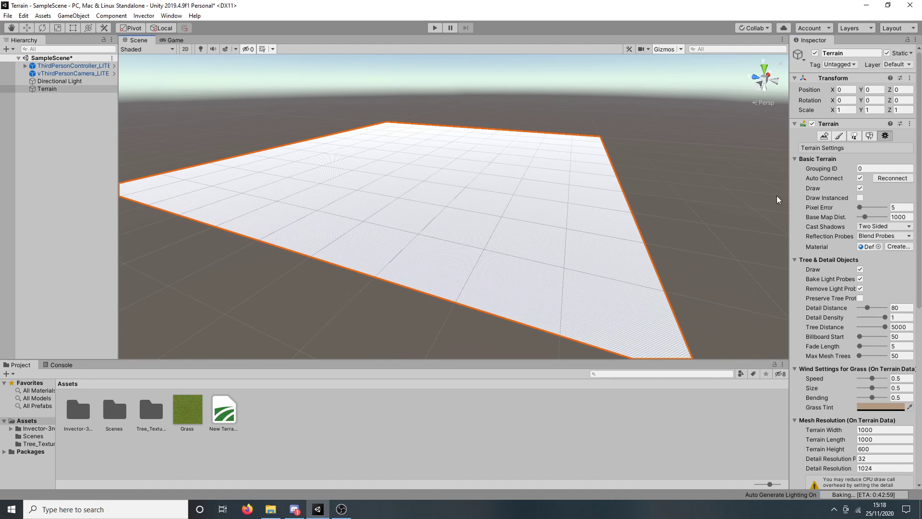
# - Activate the Create Neighbor Terrains tool and examine the terrain and its neighbouring tile outlines from several angles
pyautogui.click(824, 136)
pyautogui.moveTo(628, 149); pyautogui.dragTo(527, 249, button='middle')
pyautogui.scroll(4, 517, 229)
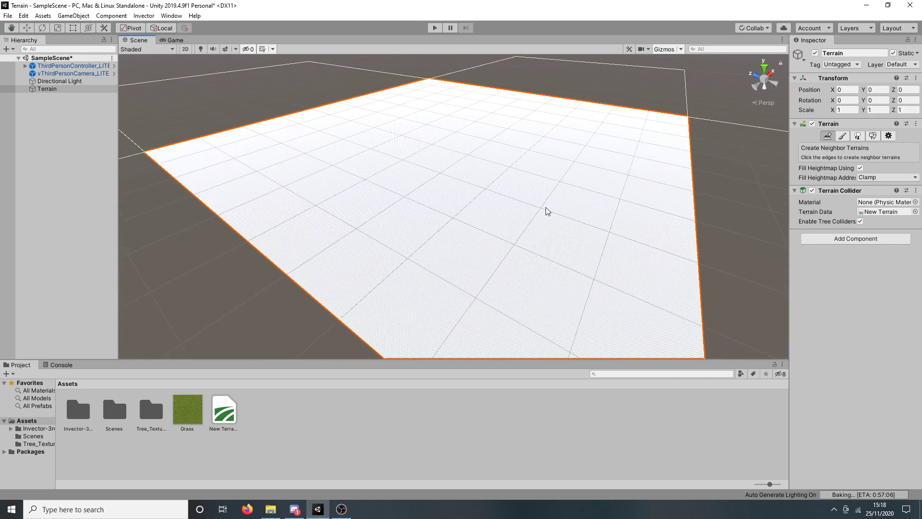
pyautogui.scroll(3, 545, 207)
pyautogui.moveTo(426, 238); pyautogui.dragTo(411, 235, button='right')
pyautogui.scroll(-2, 411, 235)
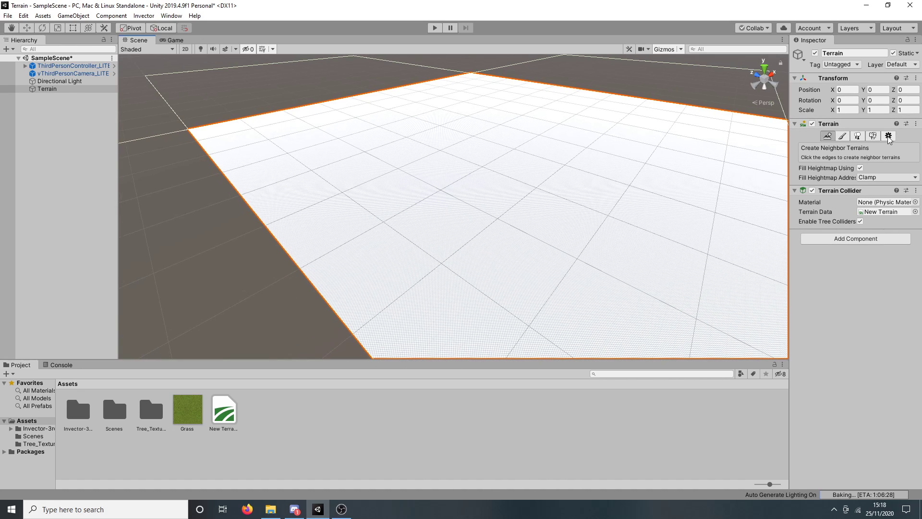
pyautogui.keyDown('alt'); pyautogui.moveTo(541, 236); pyautogui.dragTo(600, 224); pyautogui.keyUp('alt')
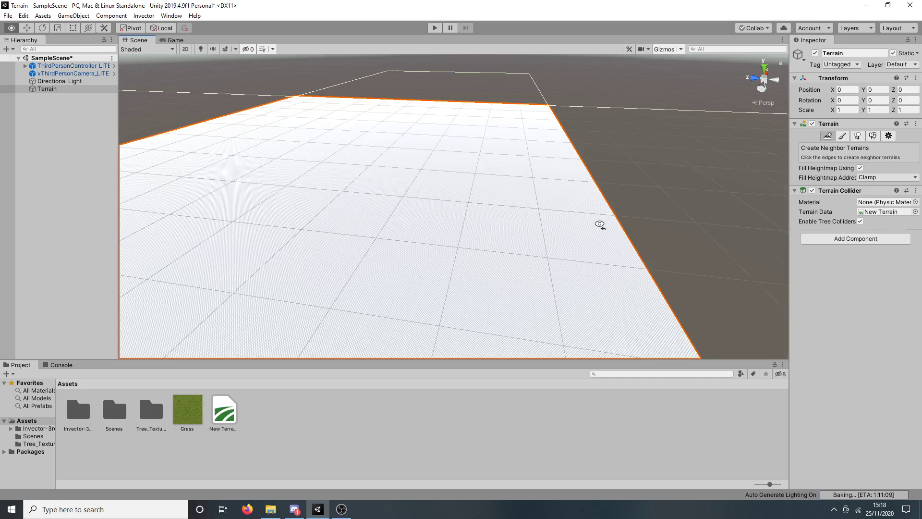
pyautogui.moveTo(435, 271); pyautogui.dragTo(384, 289, button='right')
pyautogui.moveTo(384, 289); pyautogui.dragTo(562, 261, button='middle')
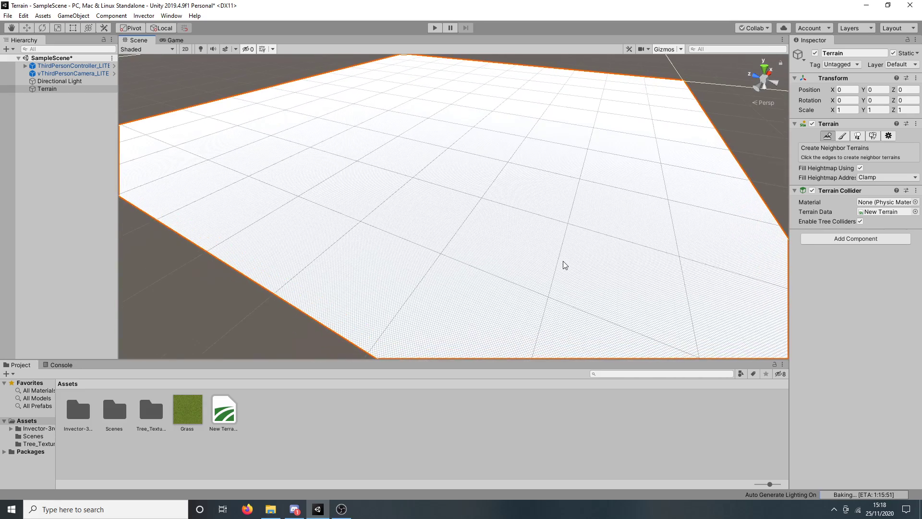
pyautogui.scroll(2, 505, 260)
pyautogui.scroll(3, 505, 260)
pyautogui.moveTo(597, 234); pyautogui.dragTo(665, 266, button='right')
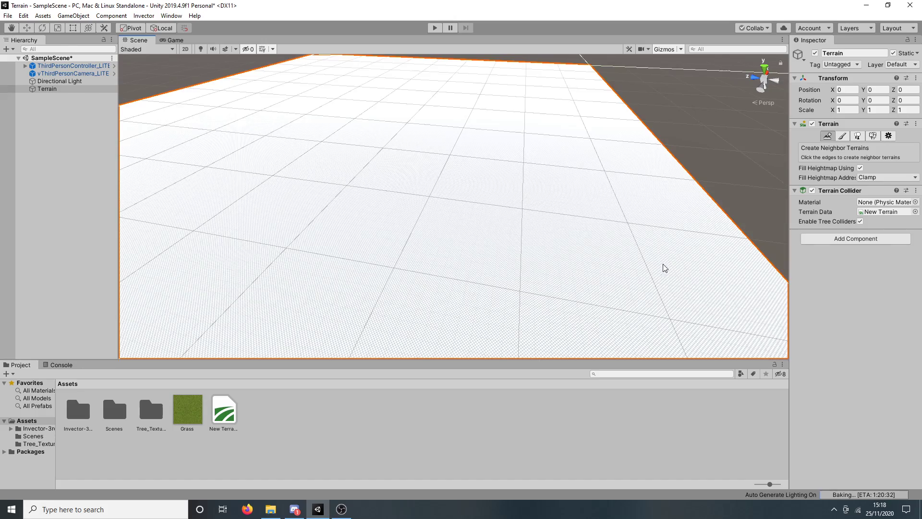
pyautogui.moveTo(665, 266); pyautogui.dragTo(582, 227, button='middle')
pyautogui.moveTo(582, 226); pyautogui.dragTo(533, 172, button='right')
pyautogui.moveTo(601, 292); pyautogui.dragTo(655, 346, button='right')
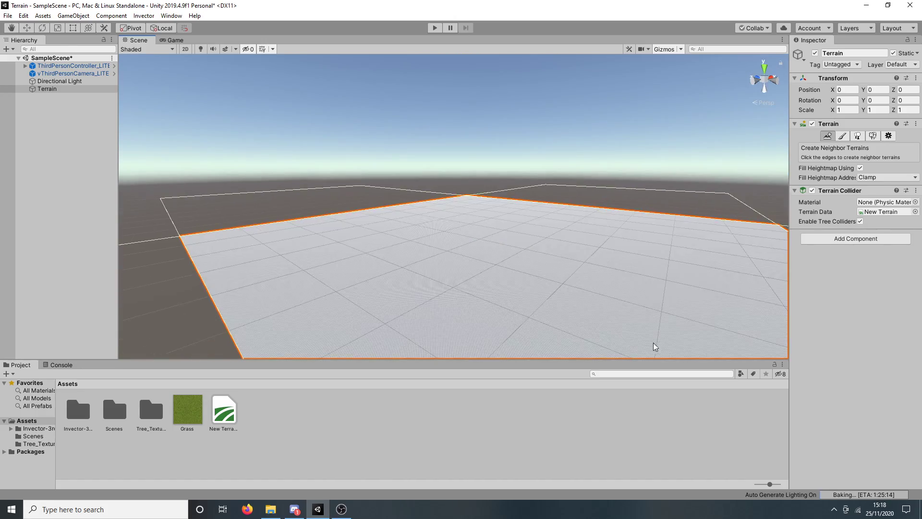
pyautogui.moveTo(654, 346); pyautogui.dragTo(535, 178, button='middle')
pyautogui.moveTo(534, 180); pyautogui.dragTo(519, 226, button='right')
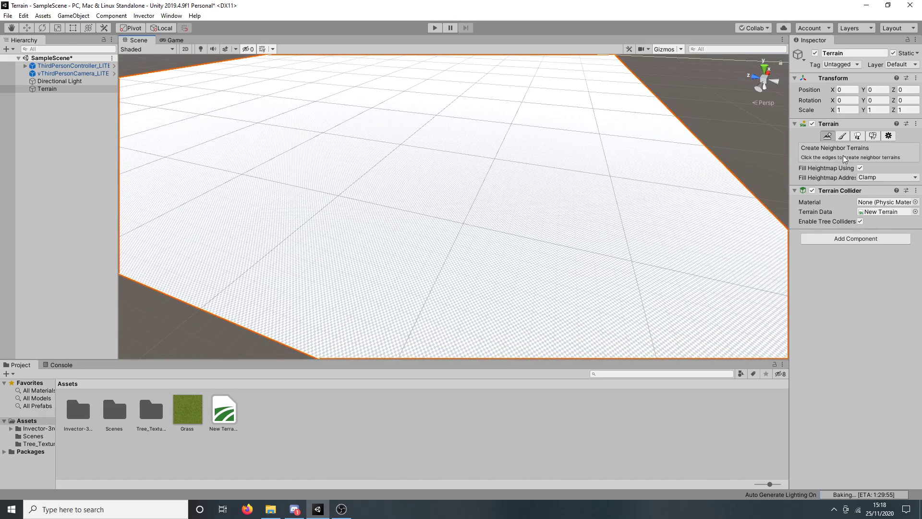
# - Switch terrain painting to Raise or Lower Terrain and set the brush size to 64
pyautogui.click(843, 136)
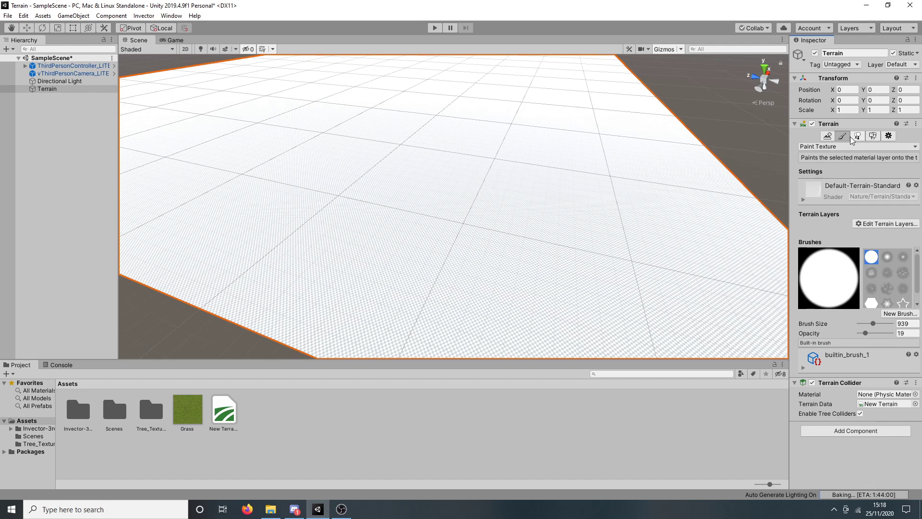
pyautogui.click(827, 135)
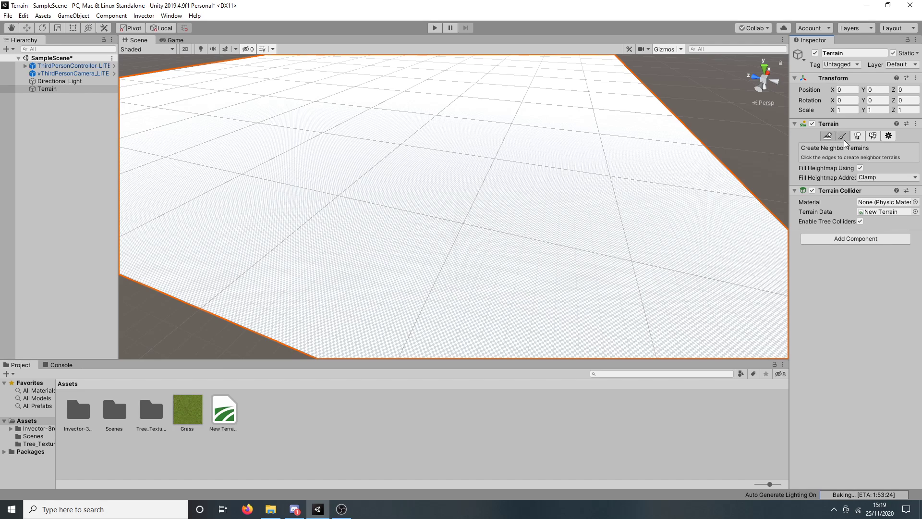
pyautogui.click(843, 136)
pyautogui.click(834, 147)
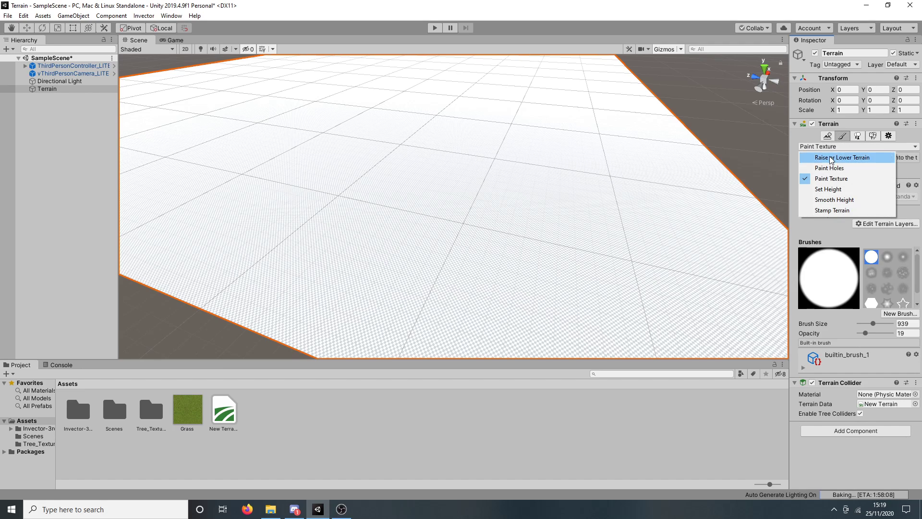
pyautogui.click(831, 158)
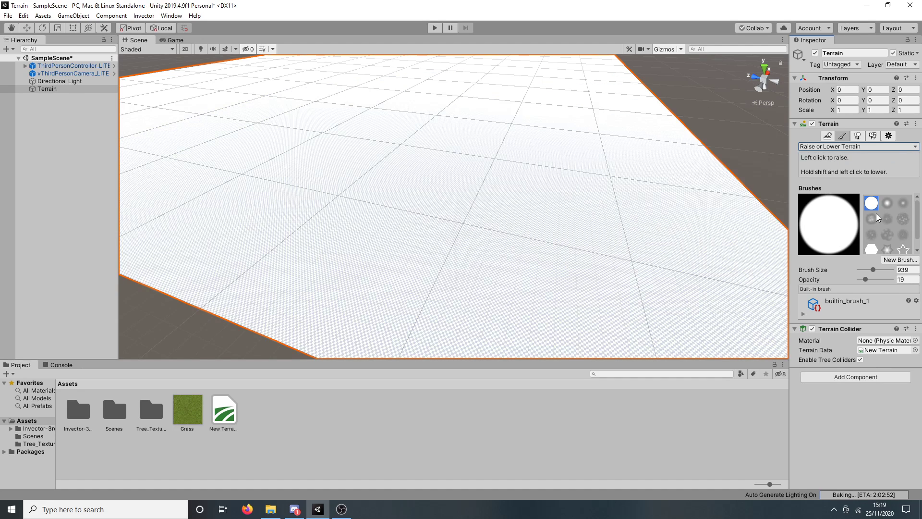
pyautogui.click(868, 270)
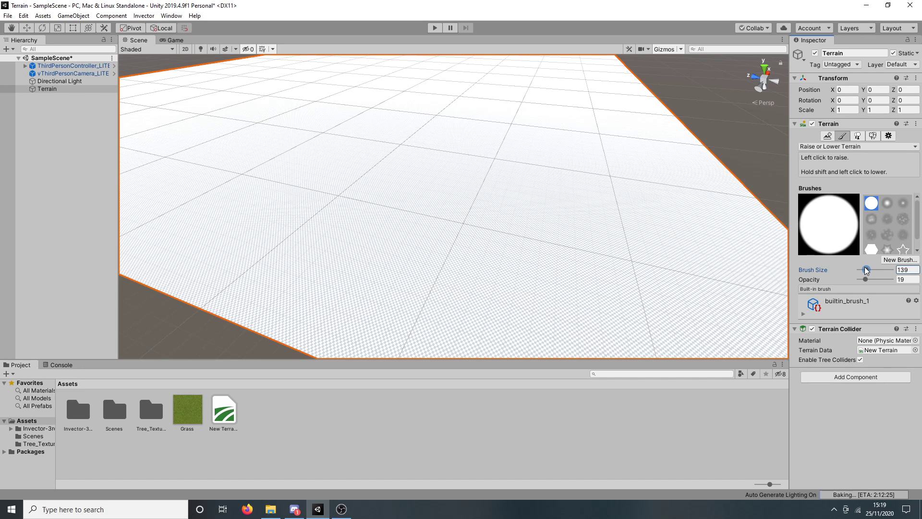
pyautogui.moveTo(867, 270); pyautogui.dragTo(864, 269)
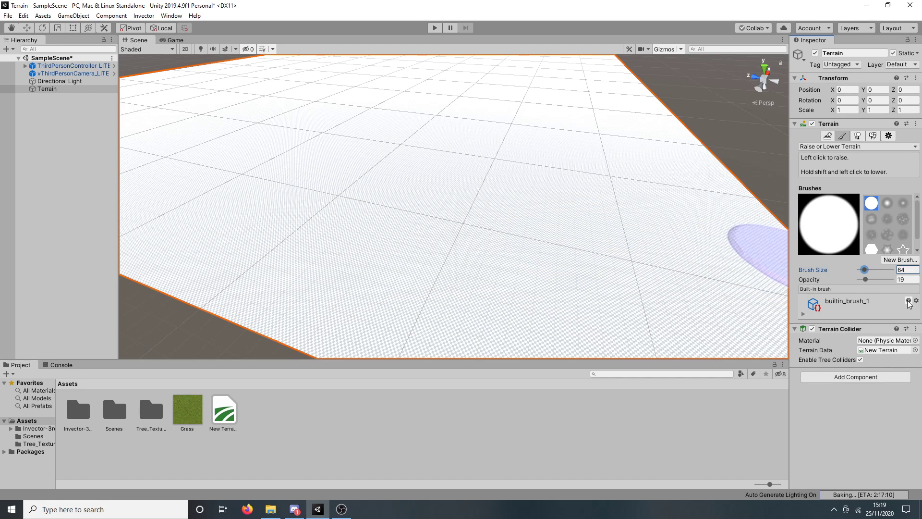
# - Sculpt a tall, peaked mountain with lower foothills on the flat terrain using the round brush
pyautogui.moveTo(469, 227)
pyautogui.mouseDown()
pyautogui.moveTo(599, 270)
pyautogui.moveTo(456, 304)
pyautogui.moveTo(422, 239)
pyautogui.moveTo(498, 206)
pyautogui.moveTo(446, 240)
pyautogui.mouseUp()
pyautogui.moveTo(447, 240)
pyautogui.mouseDown(button='right')
pyautogui.moveTo(490, 278)
pyautogui.moveTo(659, 202)
pyautogui.moveTo(319, 302)
pyautogui.moveTo(511, 201)
pyautogui.moveTo(636, 183)
pyautogui.mouseUp(button='right')
pyautogui.moveTo(584, 229); pyautogui.dragTo(549, 295, button='right')
pyautogui.scroll(-3, 553, 292)
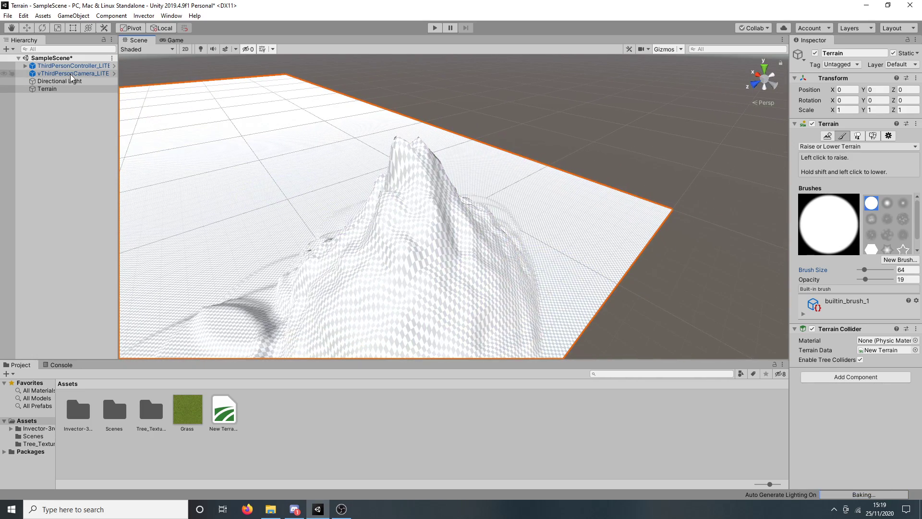
# - Move the third-person controller from the terrain's corner inward to about X 38.6, Z 36, keeping Y at 0
pyautogui.click(79, 64)
pyautogui.moveTo(462, 148); pyautogui.dragTo(308, 88, button='right')
pyautogui.moveTo(283, 132); pyautogui.dragTo(553, 200, button='right')
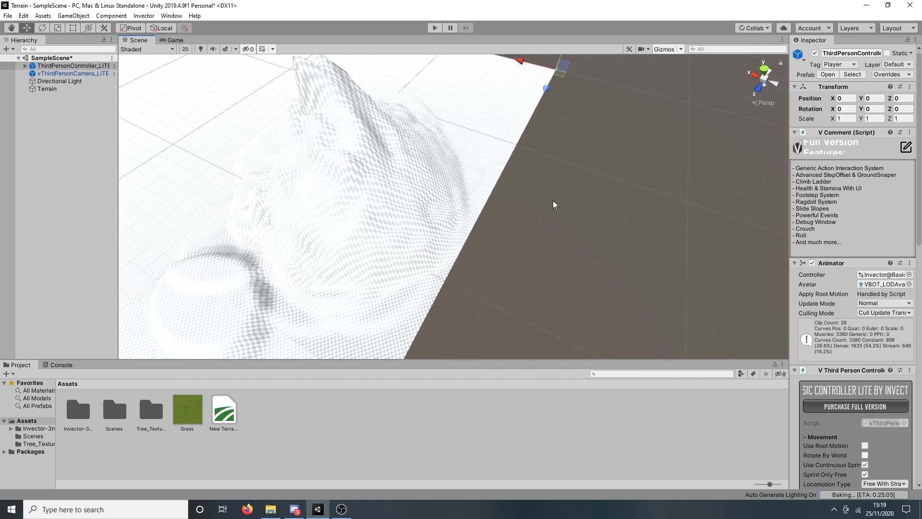
pyautogui.moveTo(560, 79); pyautogui.dragTo(503, 82)
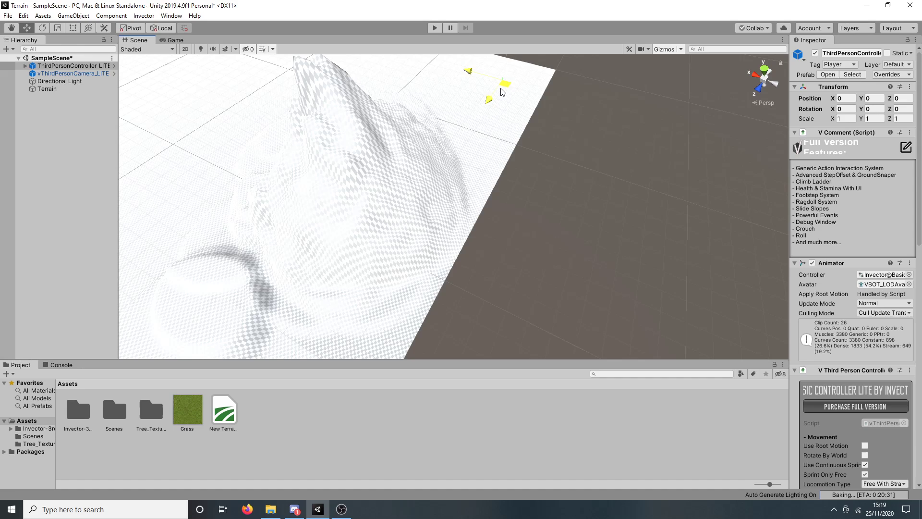
# - Play-test the scene by running the third-person character across the flat ground and onto the mountain's lower slopes, and exit play mode
pyautogui.click(436, 30)
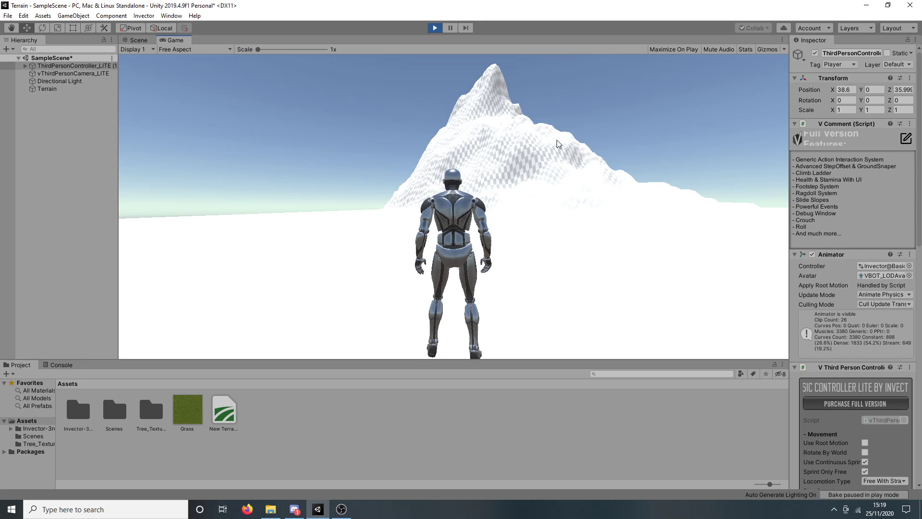
pyautogui.press('w')
pyautogui.press('d')
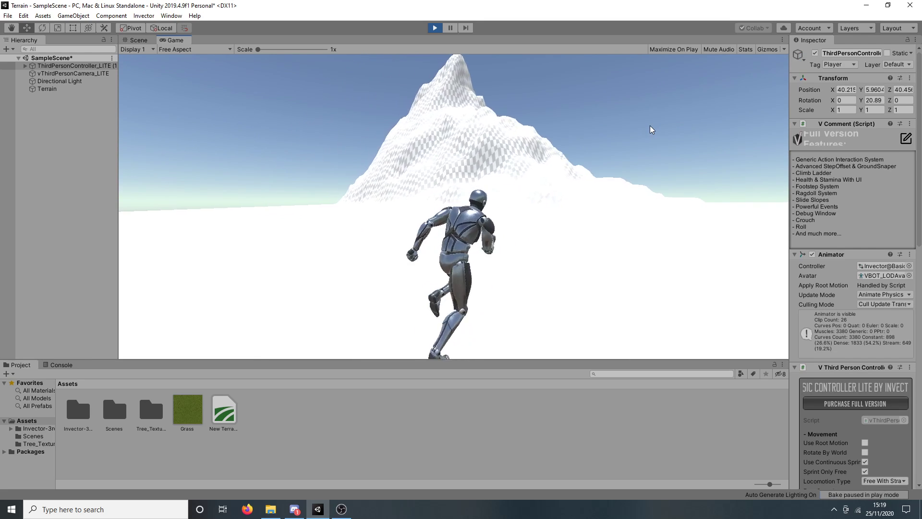
pyautogui.press('w')
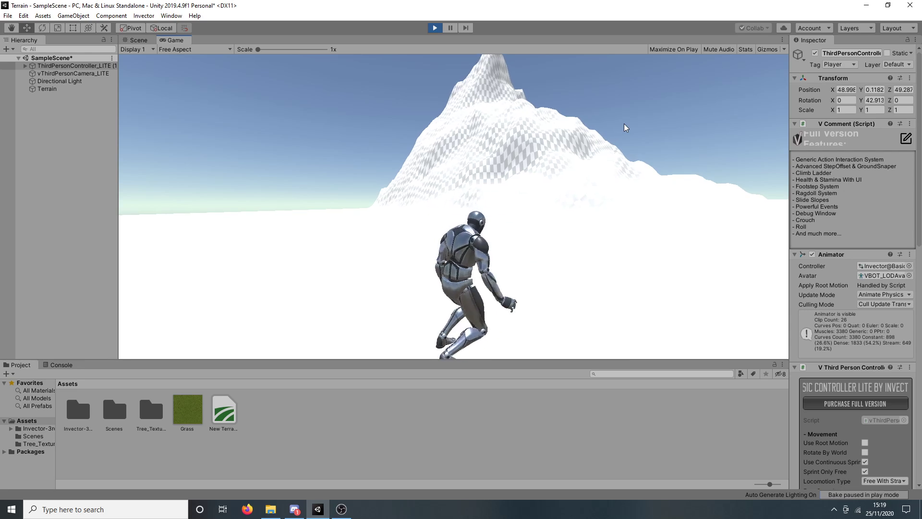
pyautogui.press('w')
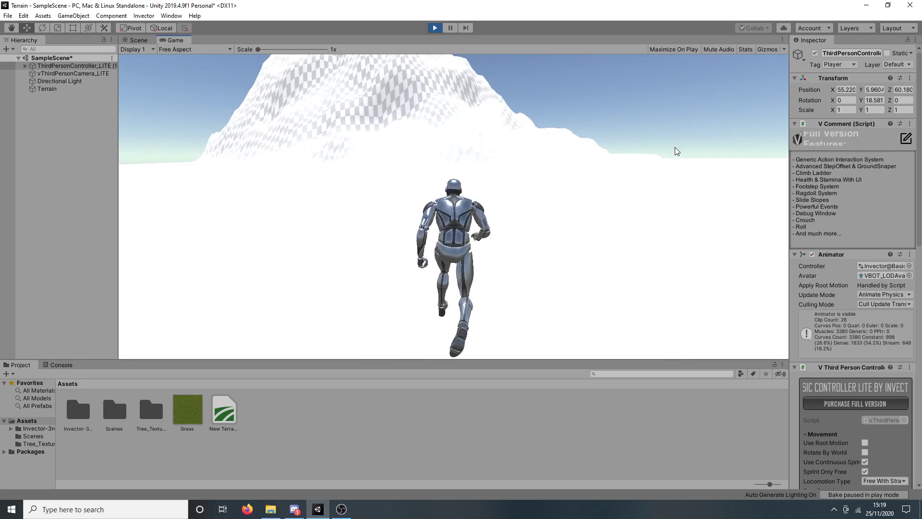
pyautogui.press('w')
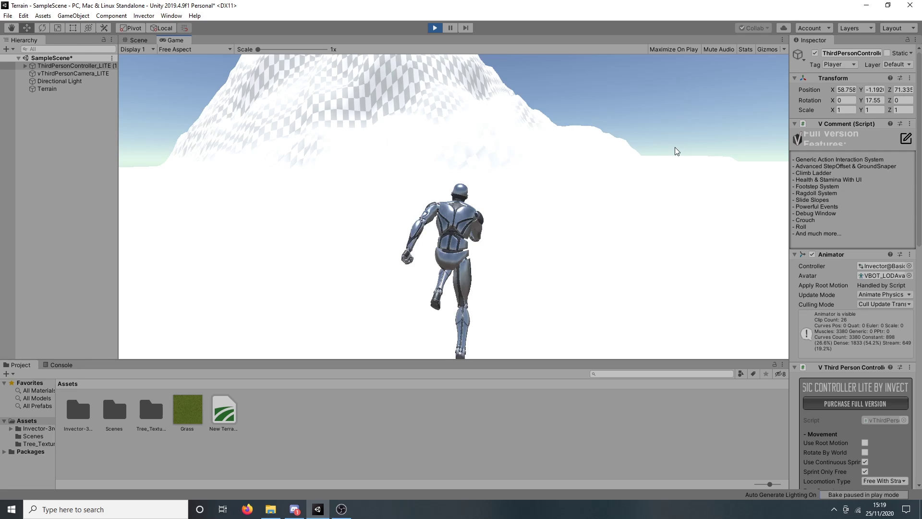
pyautogui.press('w')
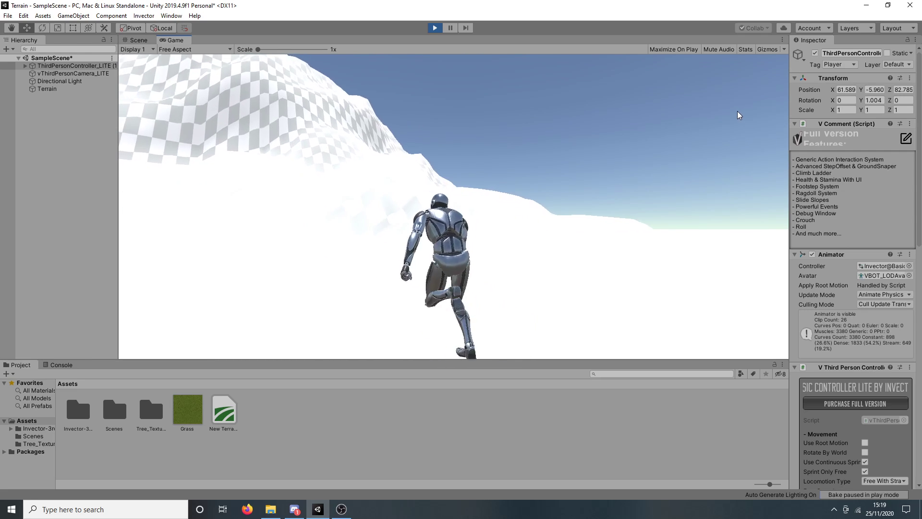
pyautogui.press('w')
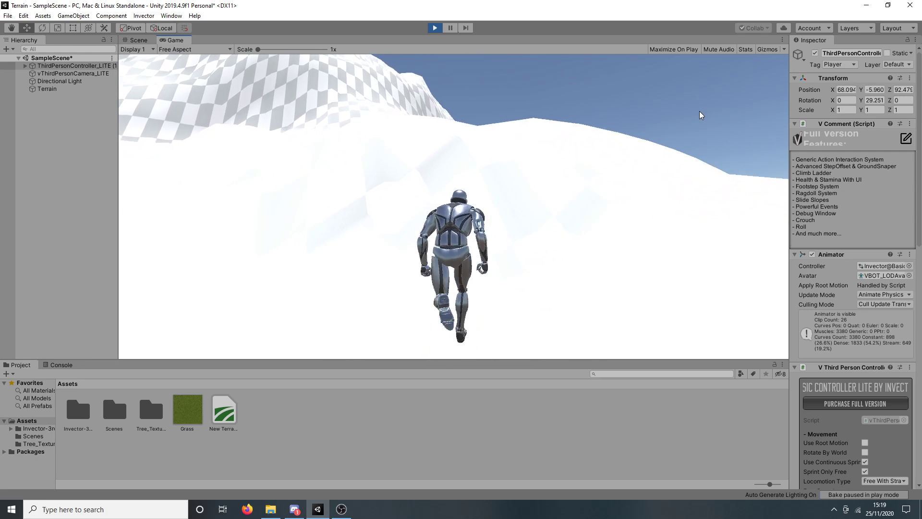
pyautogui.press('w')
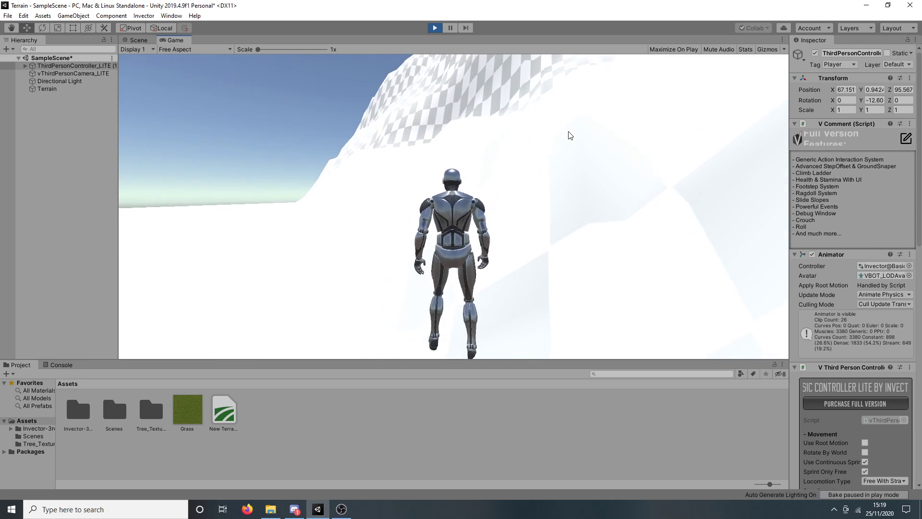
pyautogui.press('w')
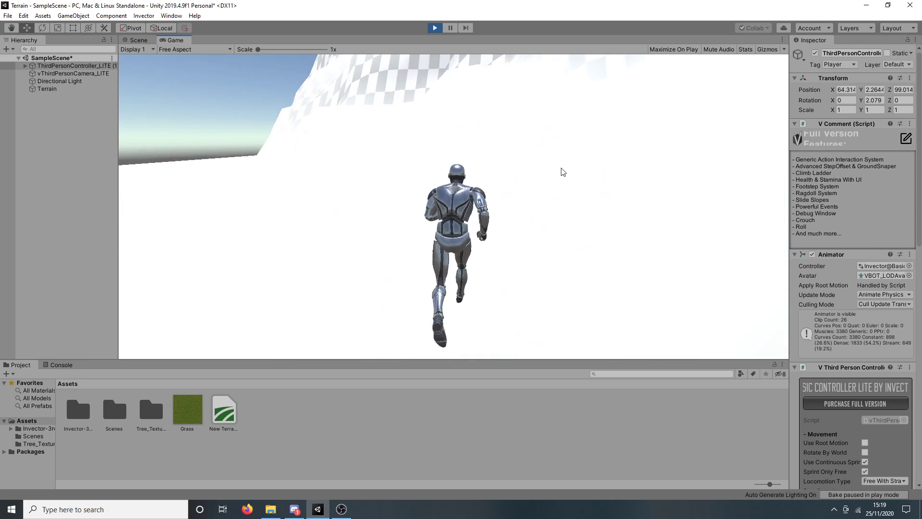
pyautogui.press('w')
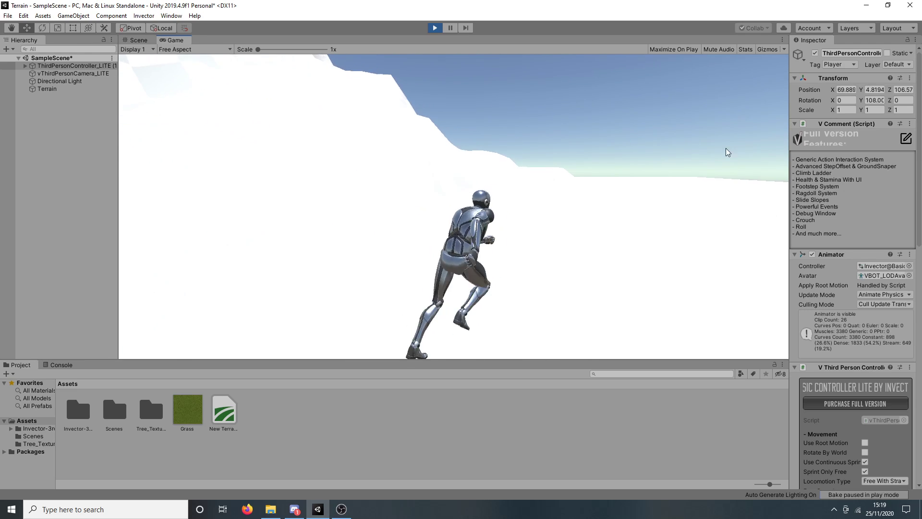
pyautogui.press('w')
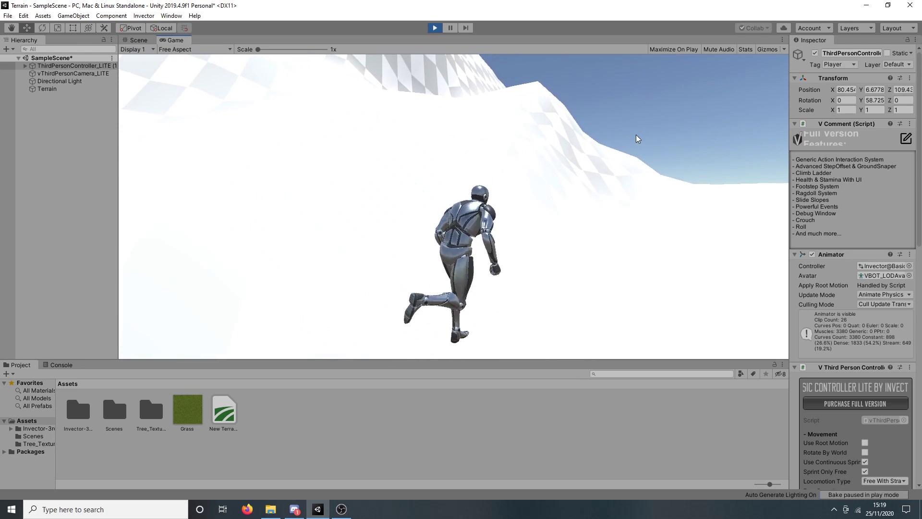
pyautogui.press('w')
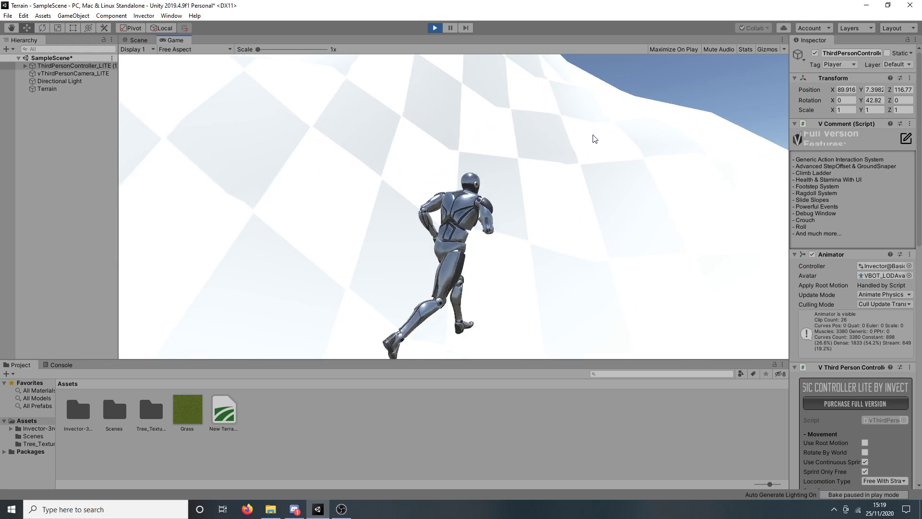
pyautogui.press('w')
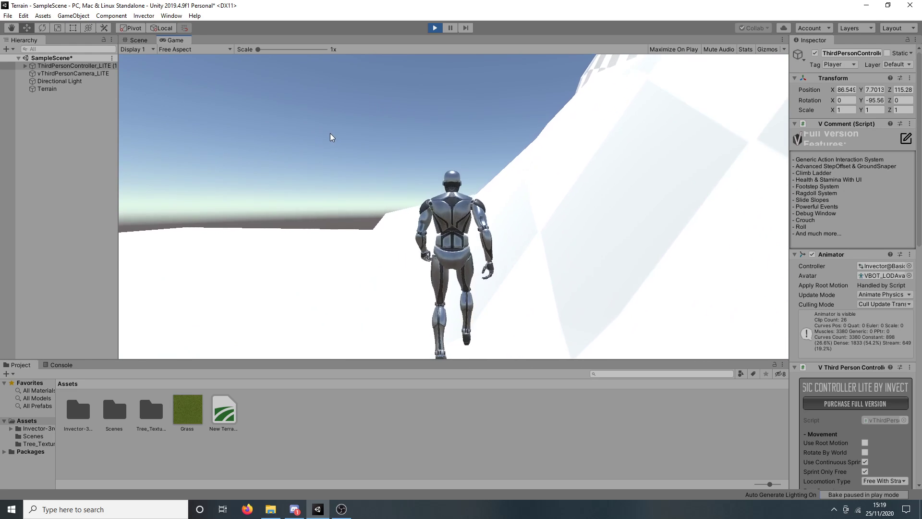
pyautogui.press('w')
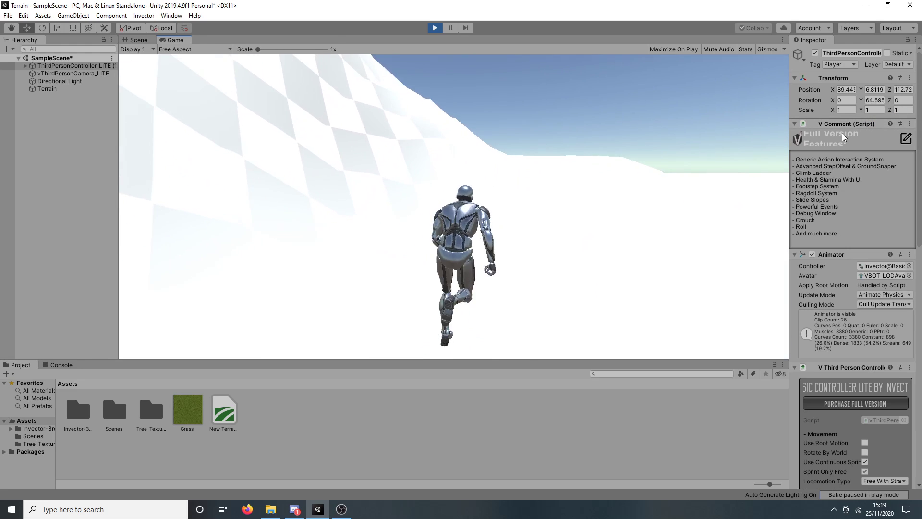
pyautogui.press('w')
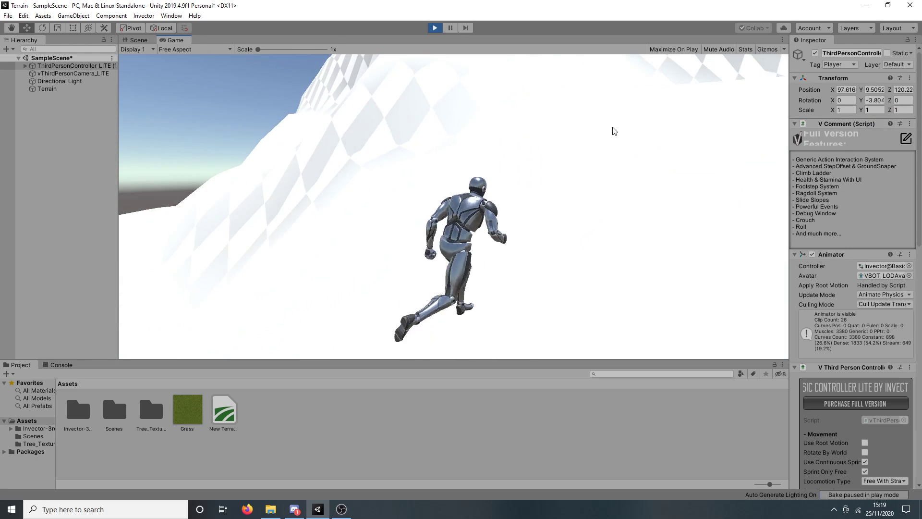
pyautogui.press('w')
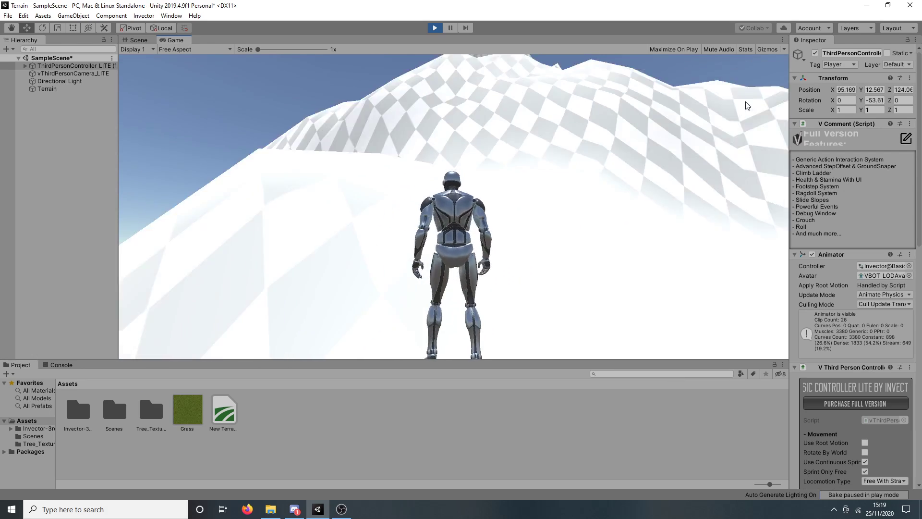
pyautogui.click(433, 23)
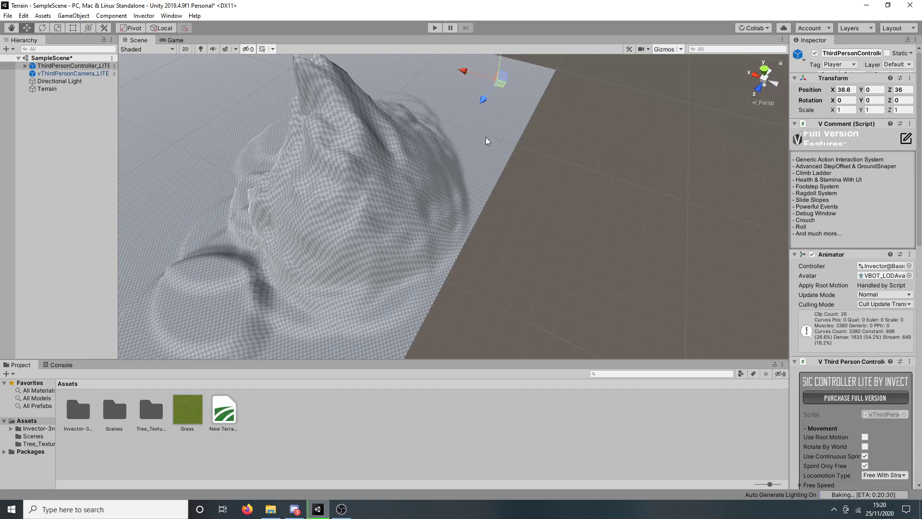
# - Select the terrain, activate Paint Terrain with Raise or Lower Terrain, and choose the soft round brush builtin_brush_2
pyautogui.scroll(2, 578, 202)
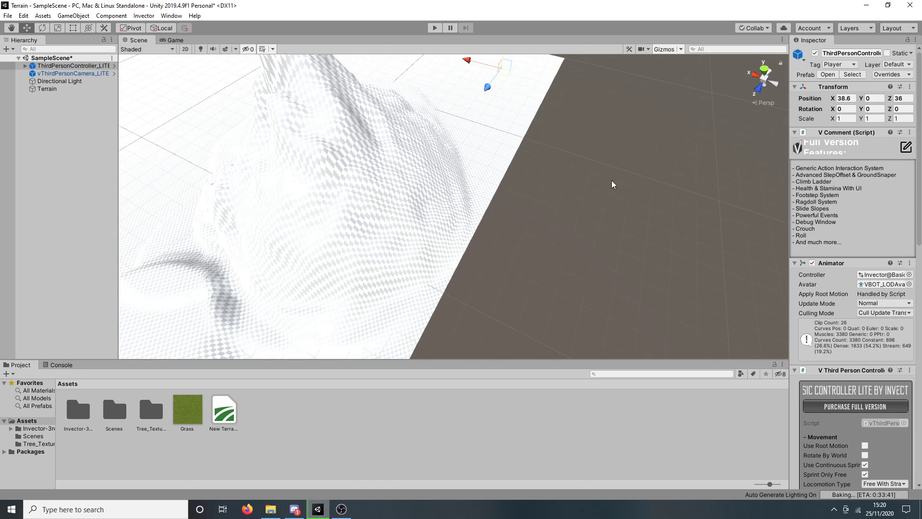
pyautogui.click(489, 152)
pyautogui.keyDown('alt'); pyautogui.moveTo(630, 207); pyautogui.dragTo(744, 182); pyautogui.keyUp('alt')
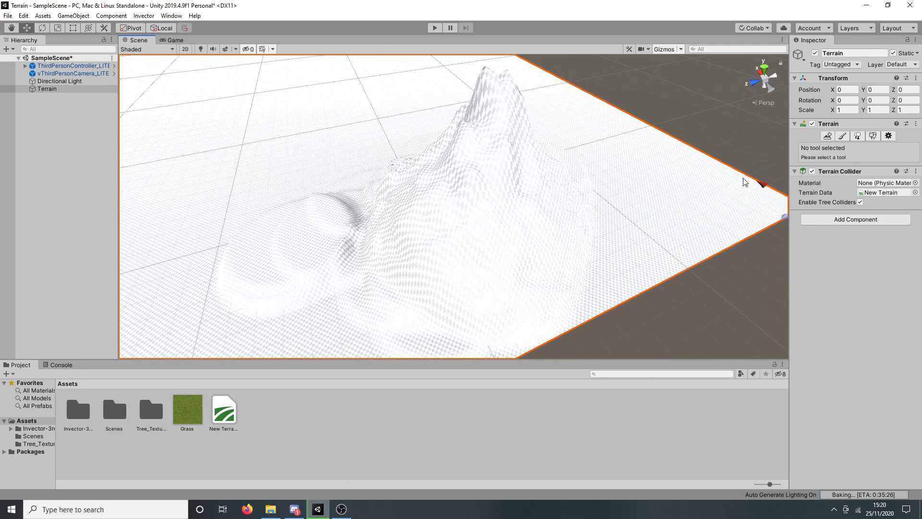
pyautogui.click(840, 137)
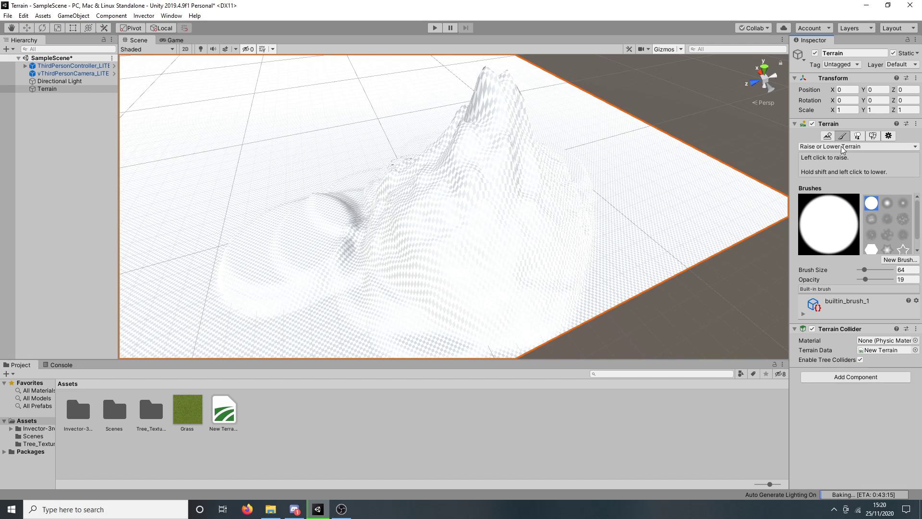
pyautogui.scroll(-1, 890, 224)
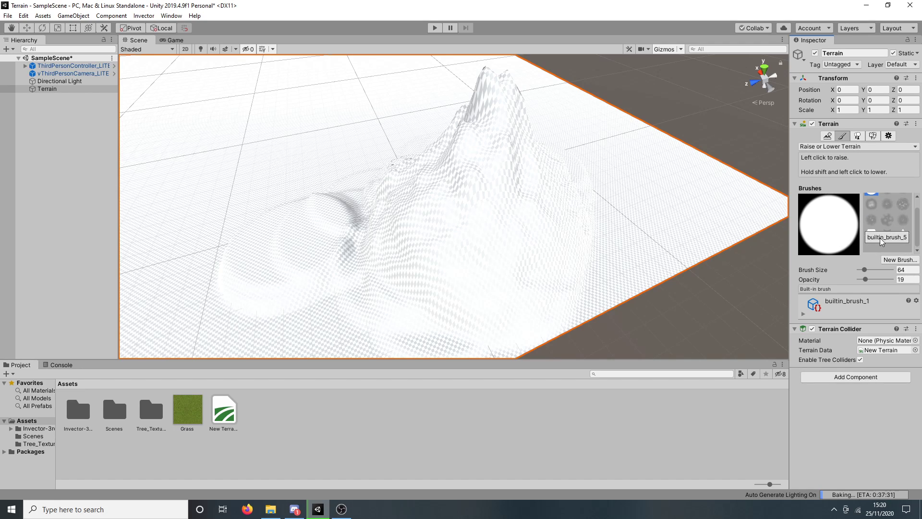
pyautogui.scroll(1, 891, 235)
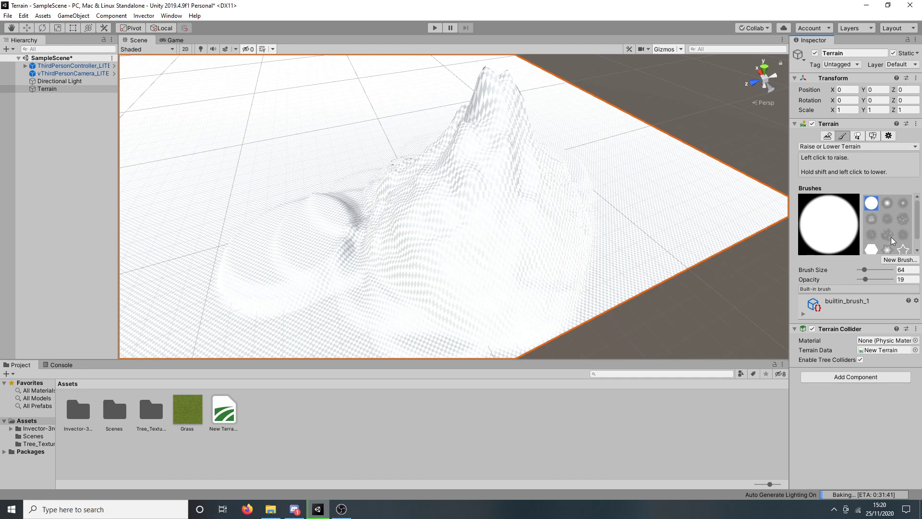
pyautogui.click(884, 203)
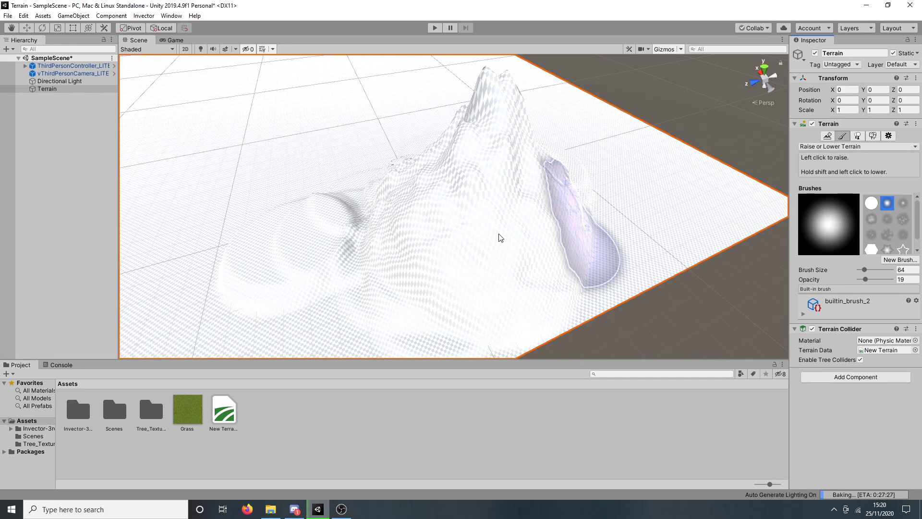
# - Raise a tall, smooth hill at the terrain's edge near its corner using the soft round brush
pyautogui.moveTo(419, 258); pyautogui.dragTo(368, 269, button='middle')
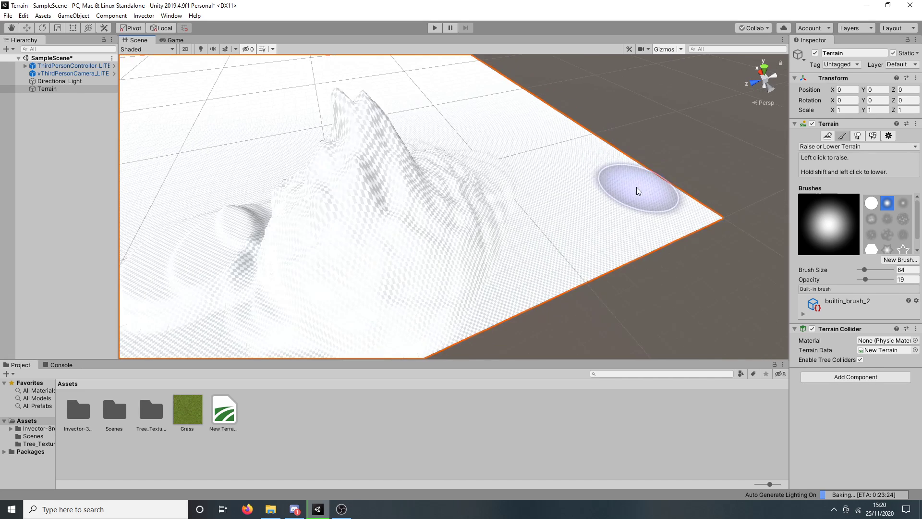
pyautogui.moveTo(635, 186); pyautogui.dragTo(508, 237, button='middle')
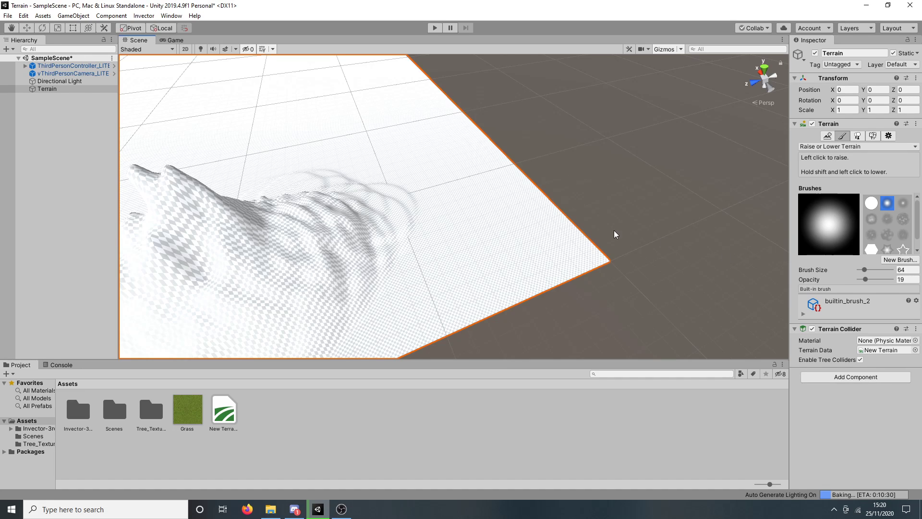
pyautogui.moveTo(479, 226)
pyautogui.mouseDown()
pyautogui.moveTo(504, 238)
pyautogui.moveTo(445, 244)
pyautogui.mouseUp()
pyautogui.moveTo(429, 267); pyautogui.dragTo(587, 255, button='middle')
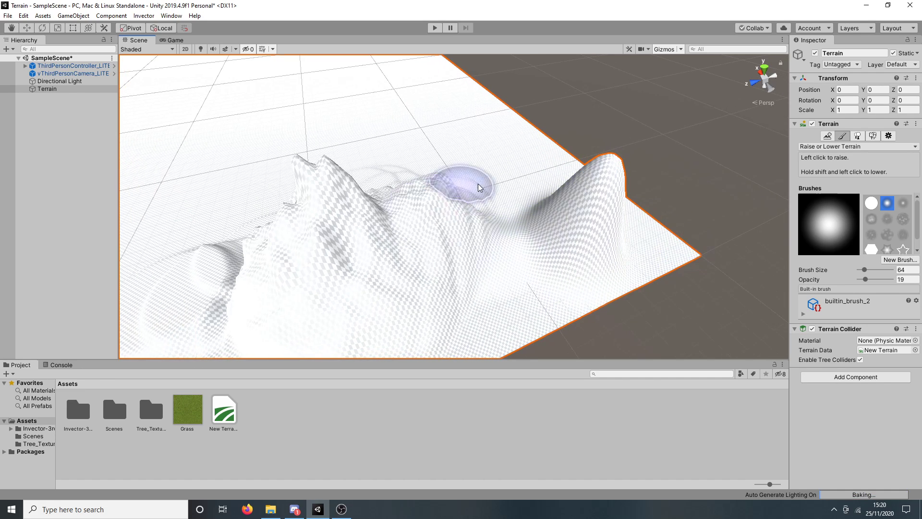
# - Raise a low, smooth ridge across the flat ground beyond the mountain's foothills
pyautogui.moveTo(479, 187)
pyautogui.mouseDown()
pyautogui.moveTo(499, 230)
pyautogui.moveTo(388, 256)
pyautogui.mouseUp()
pyautogui.moveTo(388, 255); pyautogui.dragTo(250, 262, button='right')
pyautogui.moveTo(509, 202); pyautogui.dragTo(195, 246, button='middle')
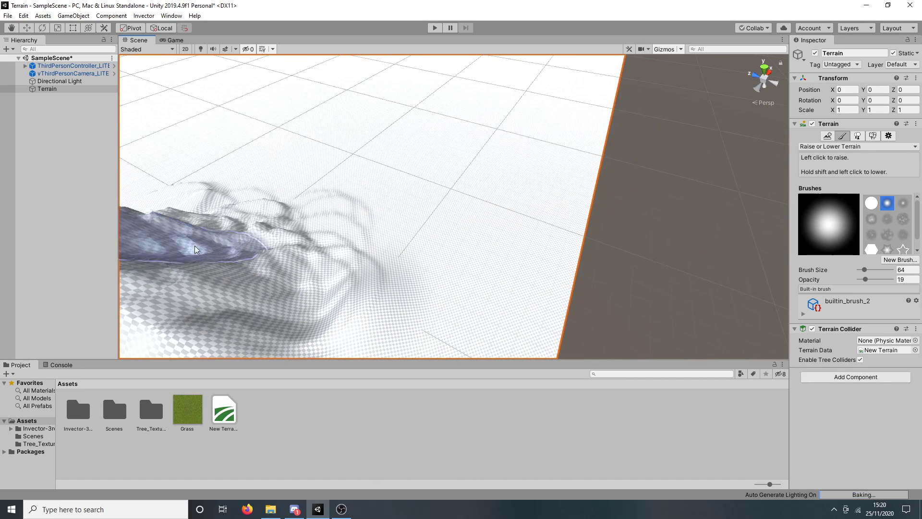
pyautogui.moveTo(433, 149); pyautogui.dragTo(497, 196)
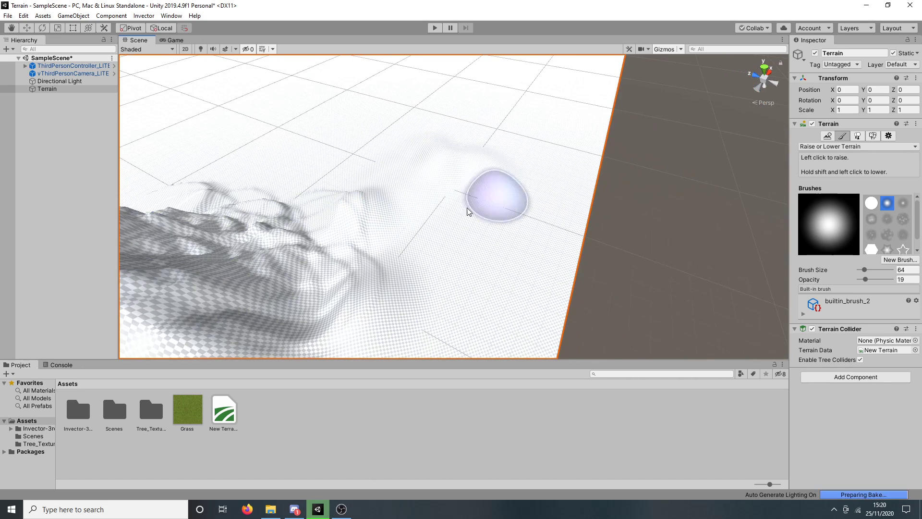
# - Raise a sharper hill with builtin_brush_3 and a broad, uneven mound beside it with builtin_brush_4 near the terrain's edge
pyautogui.click(904, 204)
pyautogui.moveTo(486, 249)
pyautogui.mouseDown()
pyautogui.moveTo(511, 262)
pyautogui.moveTo(477, 221)
pyautogui.mouseUp()
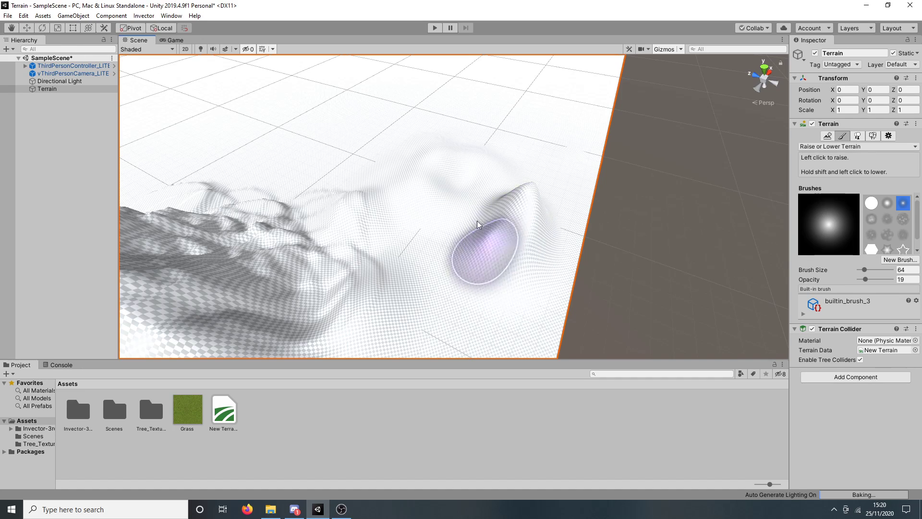
pyautogui.click(871, 219)
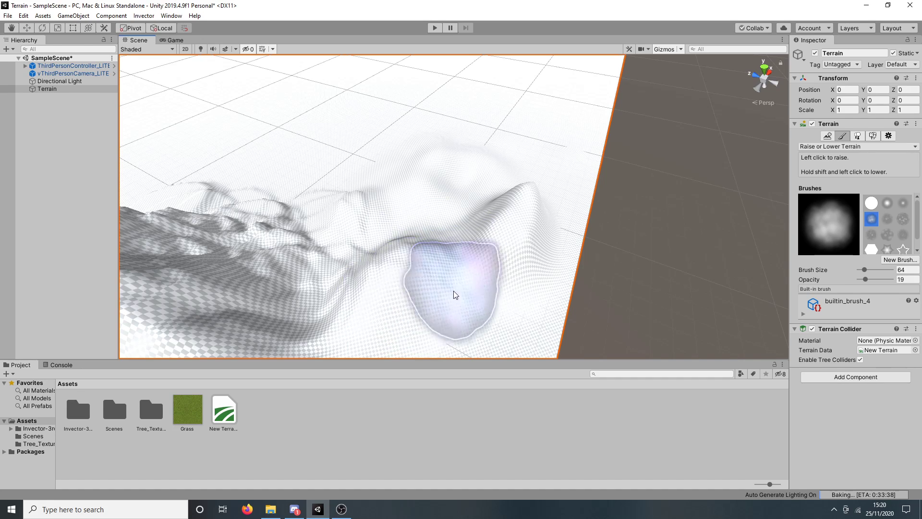
# - Choose the star-shaped brush builtin_brush_12 and paint rough, jagged bumps across the flat ground behind the hills
pyautogui.scroll(-1, 905, 232)
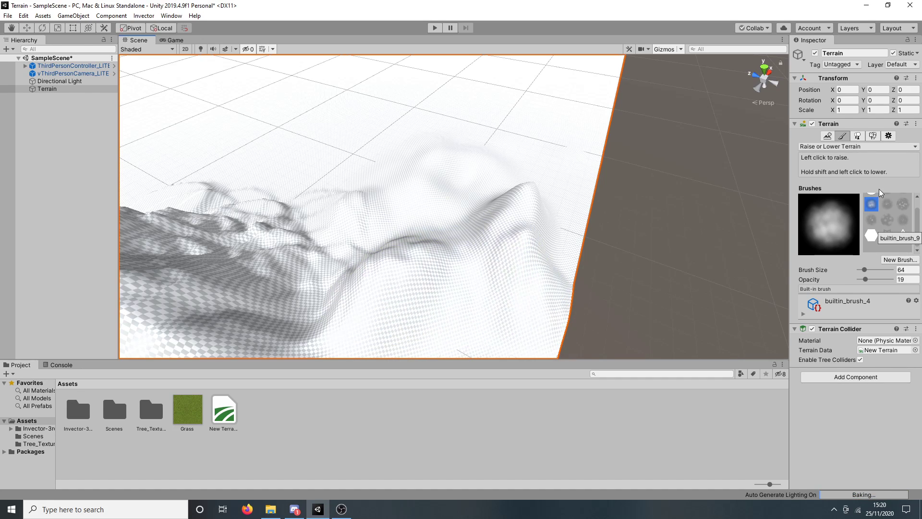
pyautogui.click(901, 206)
pyautogui.click(887, 206)
pyautogui.click(901, 220)
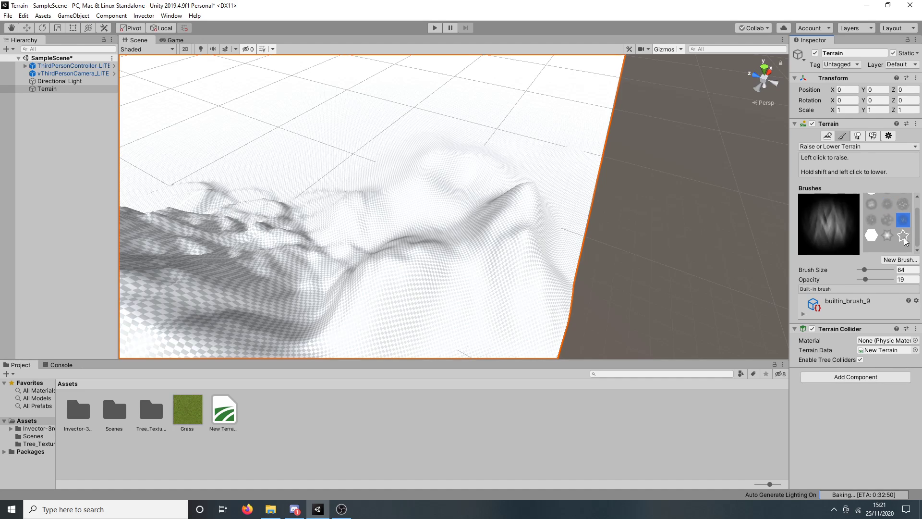
pyautogui.click(902, 235)
pyautogui.moveTo(531, 149)
pyautogui.mouseDown()
pyautogui.moveTo(509, 179)
pyautogui.moveTo(321, 137)
pyautogui.mouseUp()
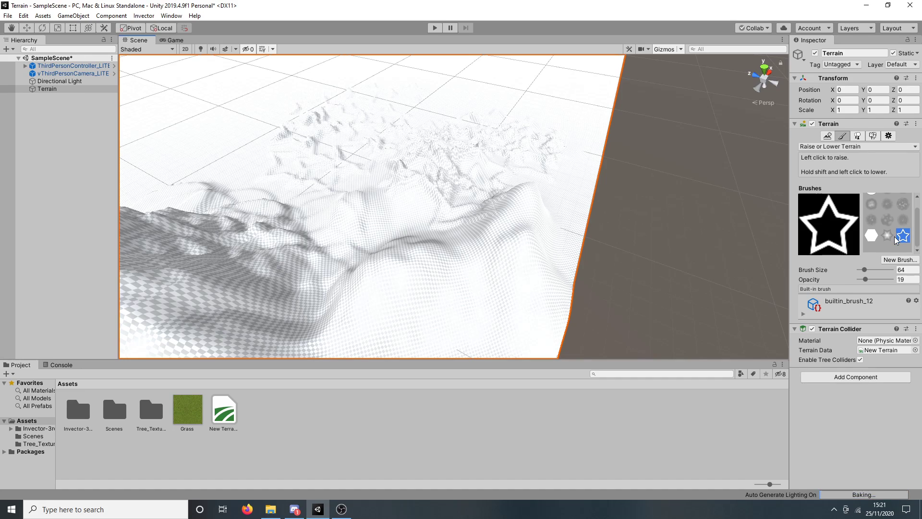
# - Create a new terrain brush from the vCommentEditIcon texture and make it the active brush
pyautogui.click(884, 259)
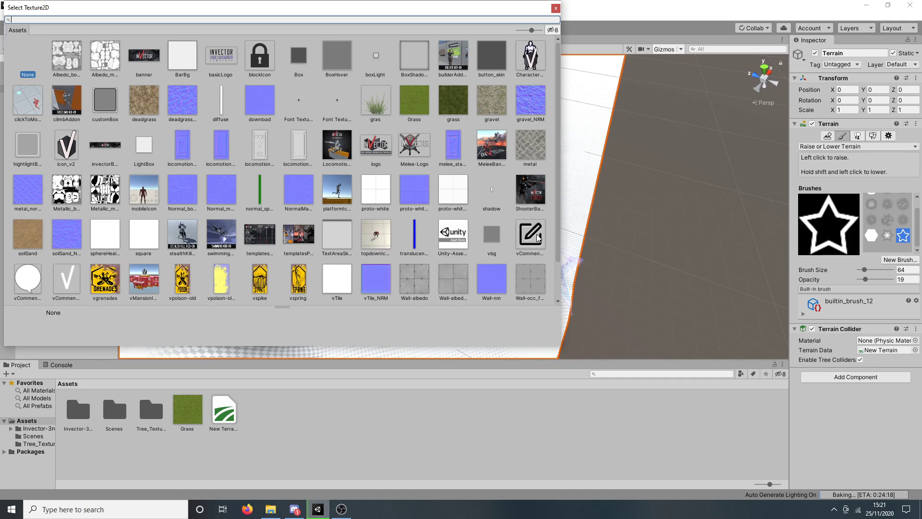
pyautogui.scroll(-1, 262, 140)
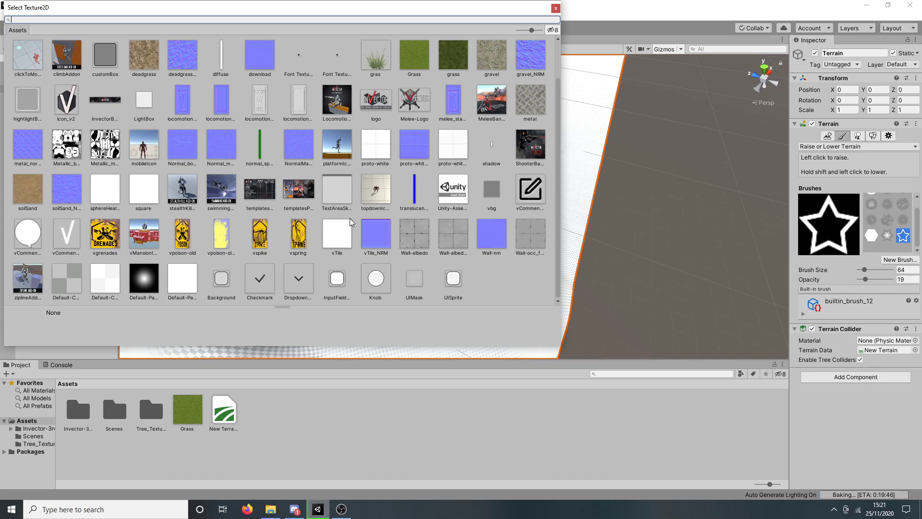
pyautogui.scroll(1, 376, 234)
pyautogui.click(523, 234)
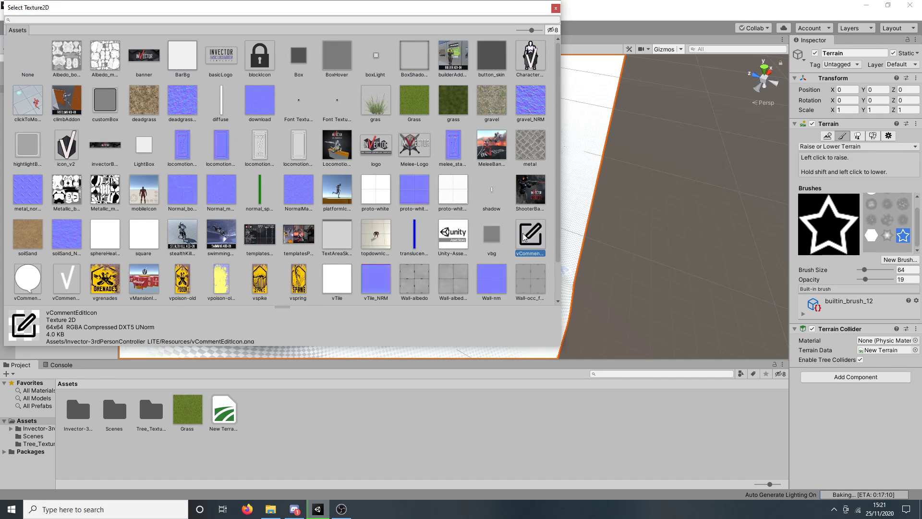
pyautogui.doubleClick(523, 234)
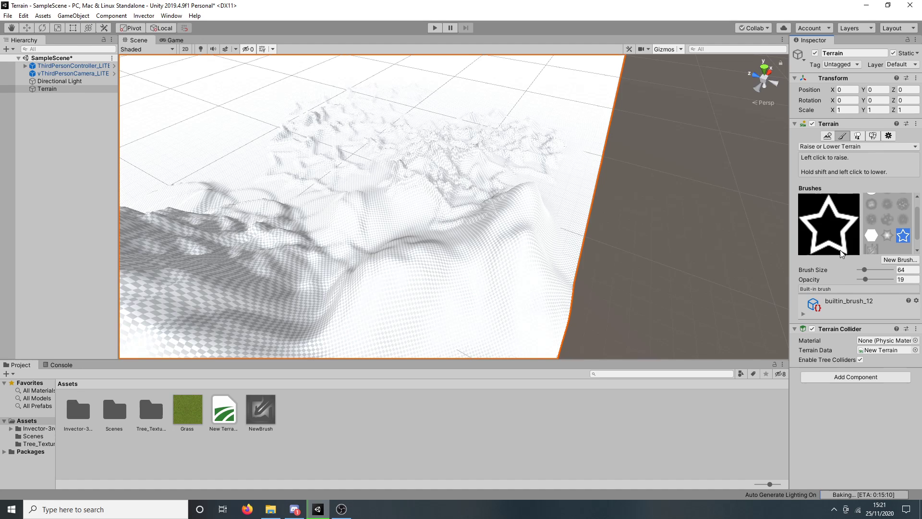
pyautogui.click(870, 248)
# - Stamp the custom NewBrush pattern twice on the flat ground beside the star-shaped bumps
pyautogui.scroll(-3, 629, 137)
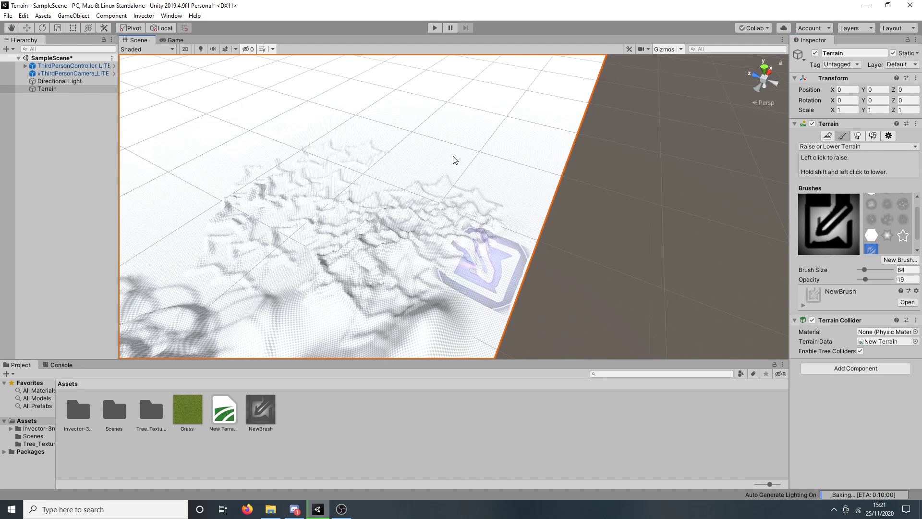
pyautogui.click(476, 138)
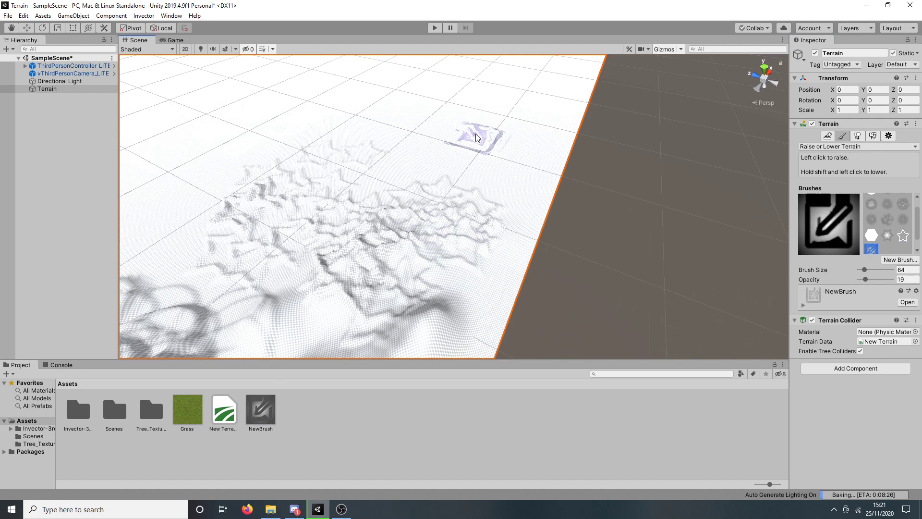
pyautogui.scroll(4, 530, 151)
pyautogui.moveTo(530, 158)
pyautogui.mouseDown(button='right')
pyautogui.moveTo(488, 208)
pyautogui.moveTo(483, 188)
pyautogui.mouseUp(button='right')
pyautogui.moveTo(483, 187); pyautogui.dragTo(254, 197, button='middle')
pyautogui.moveTo(553, 126); pyautogui.dragTo(573, 233, button='middle')
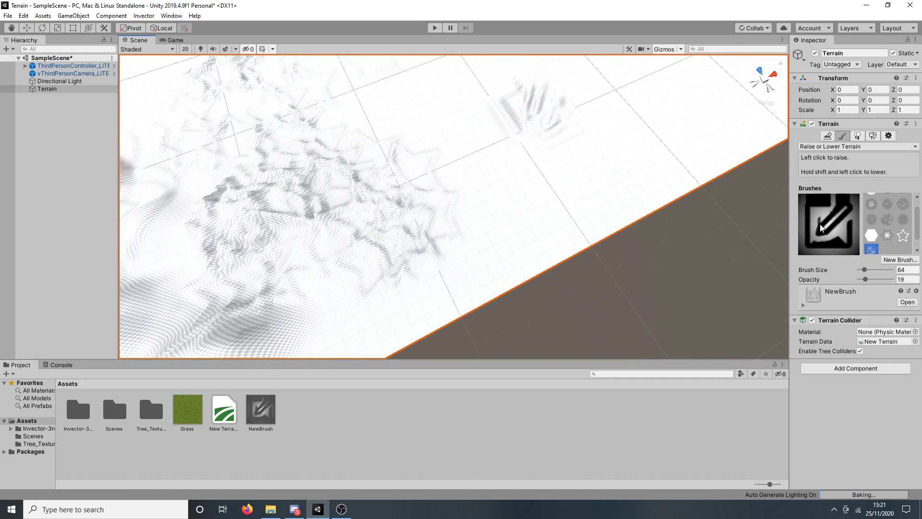
pyautogui.click(555, 198)
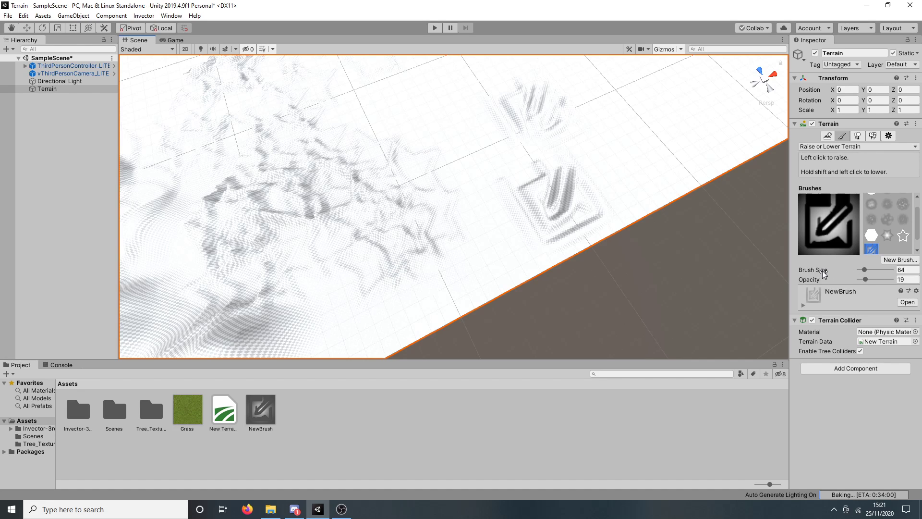
# - Enlarge the brush size to 12797 and preview its outline over the whole terrain
pyautogui.moveTo(883, 271); pyautogui.dragTo(891, 271)
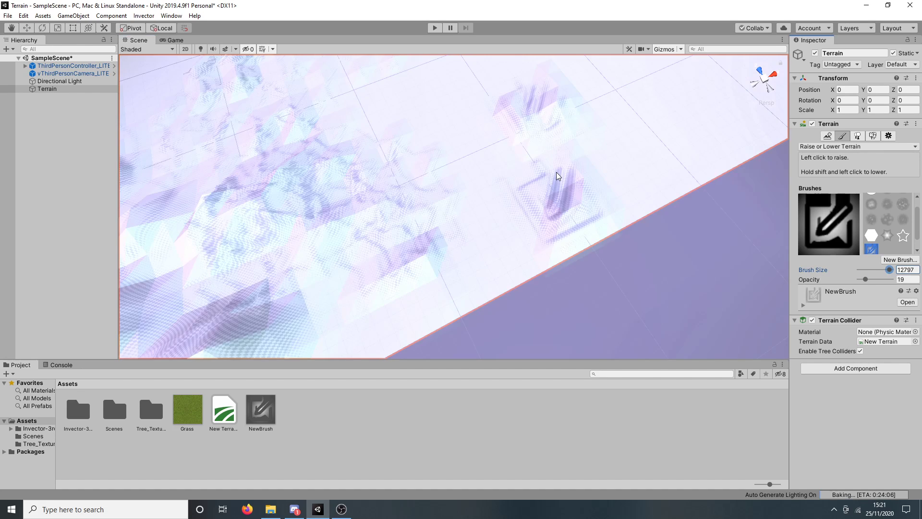
pyautogui.scroll(-10, 465, 112)
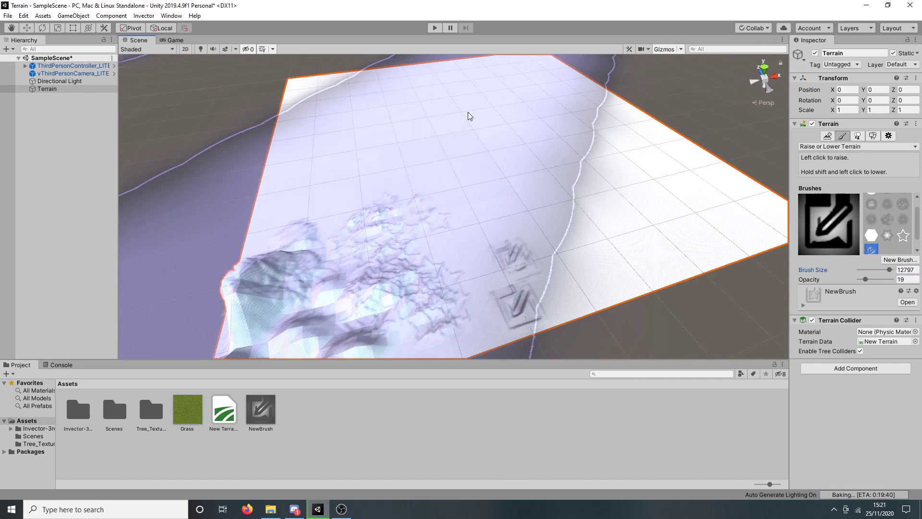
pyautogui.scroll(-6, 459, 146)
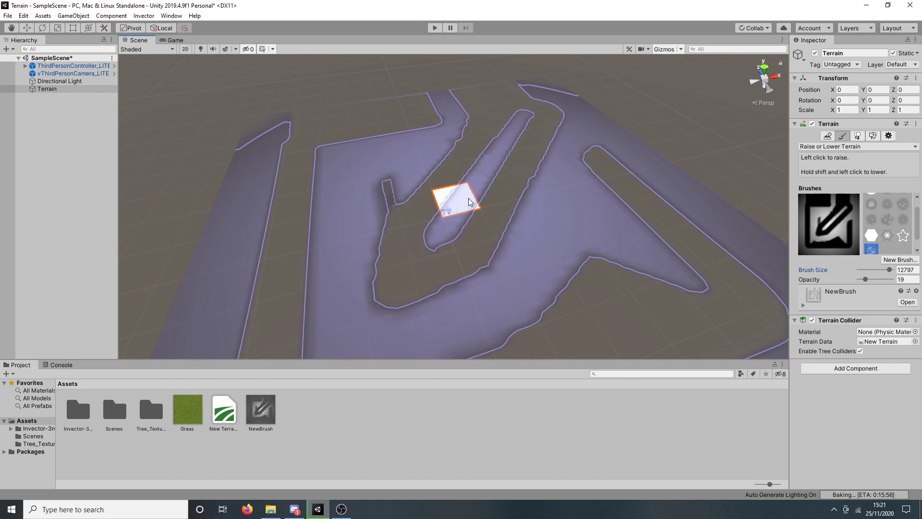
pyautogui.scroll(5, 468, 198)
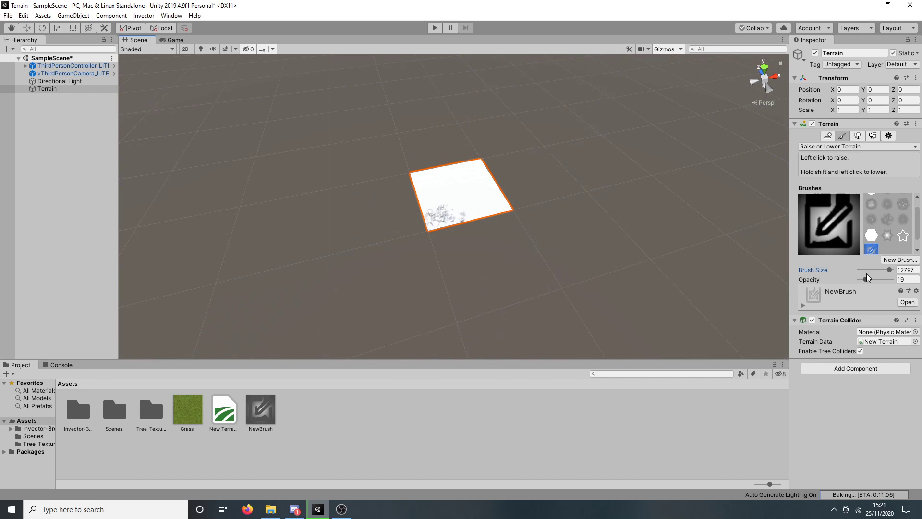
# - Set the brush size to 14 and opacity to 100, and raise small, steep bumps on the flat ground
pyautogui.click(861, 270)
pyautogui.scroll(5, 483, 226)
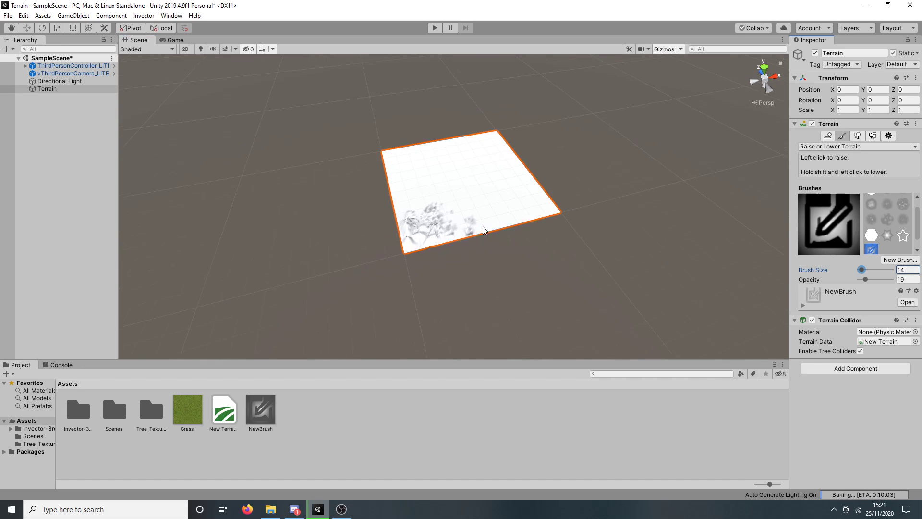
pyautogui.scroll(5, 501, 219)
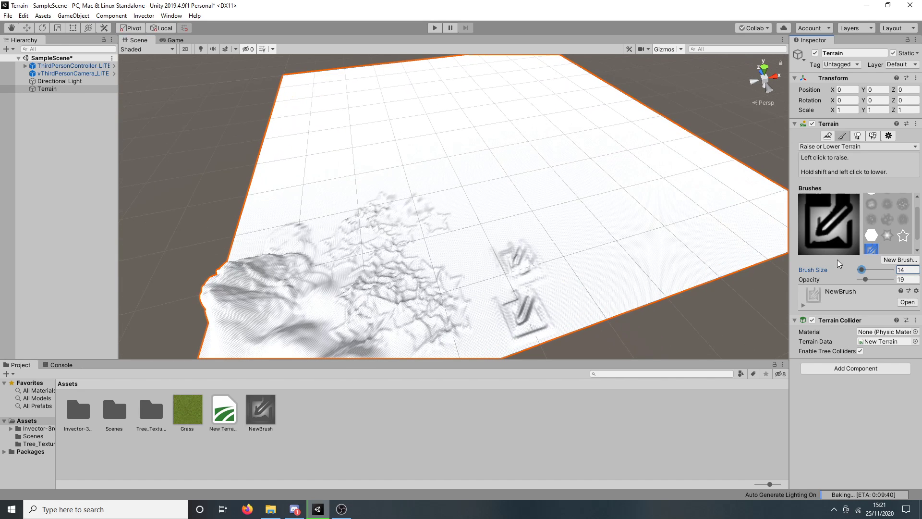
pyautogui.scroll(5, 612, 221)
pyautogui.moveTo(611, 237); pyautogui.dragTo(384, 249, button='middle')
pyautogui.scroll(2, 384, 249)
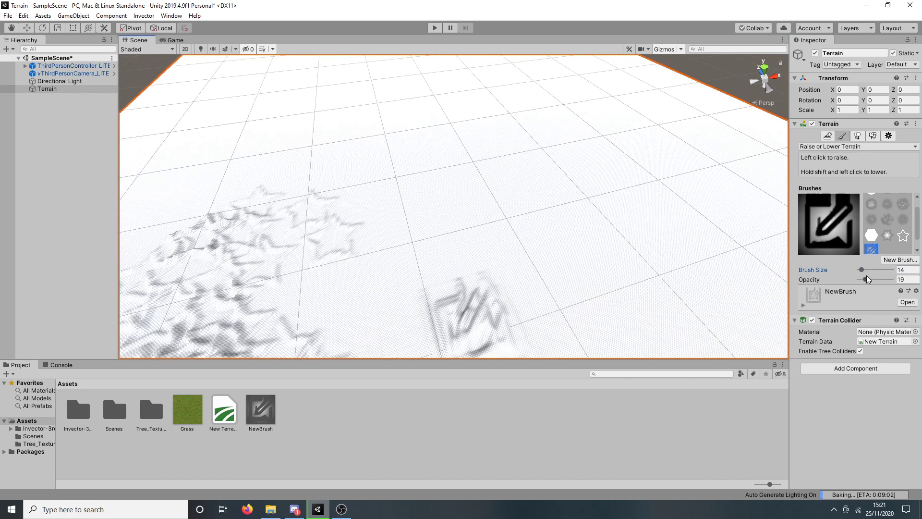
pyautogui.moveTo(867, 276); pyautogui.dragTo(879, 281)
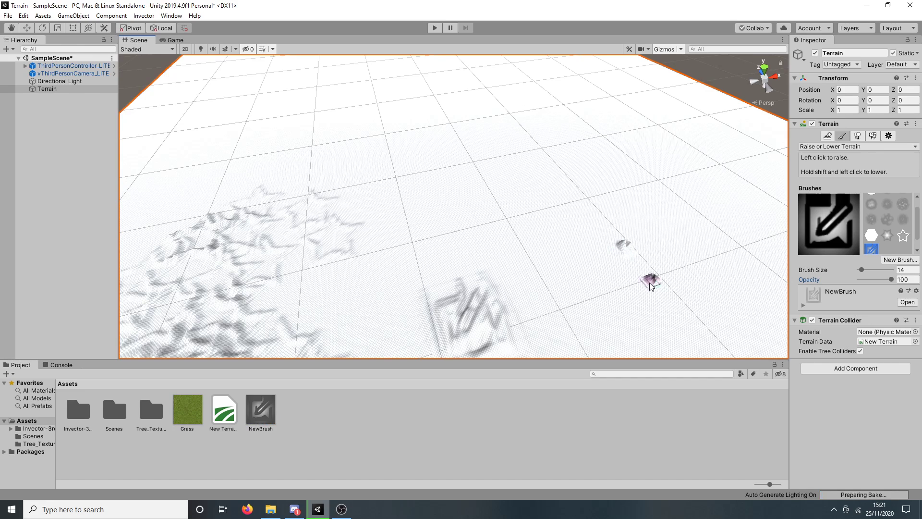
pyautogui.scroll(3, 651, 285)
pyautogui.moveTo(652, 284); pyautogui.dragTo(356, 263, button='middle')
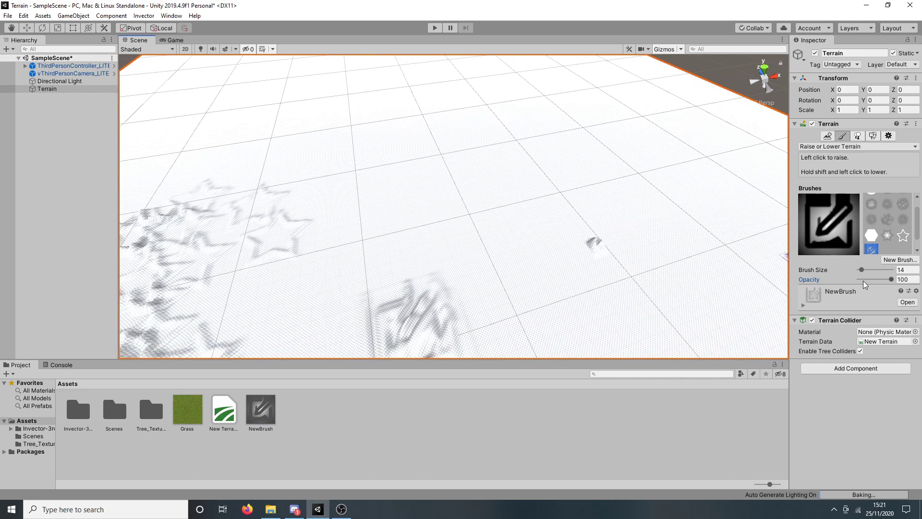
# - Set the brush opacity to 2 and paint faint, low marks on the flat ground near the steep bumps
pyautogui.scroll(3, 552, 263)
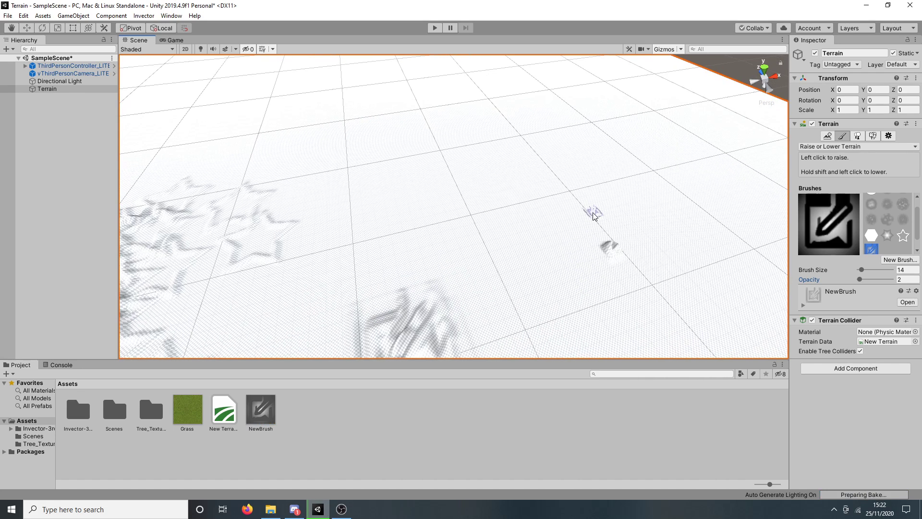
pyautogui.scroll(-5, 643, 245)
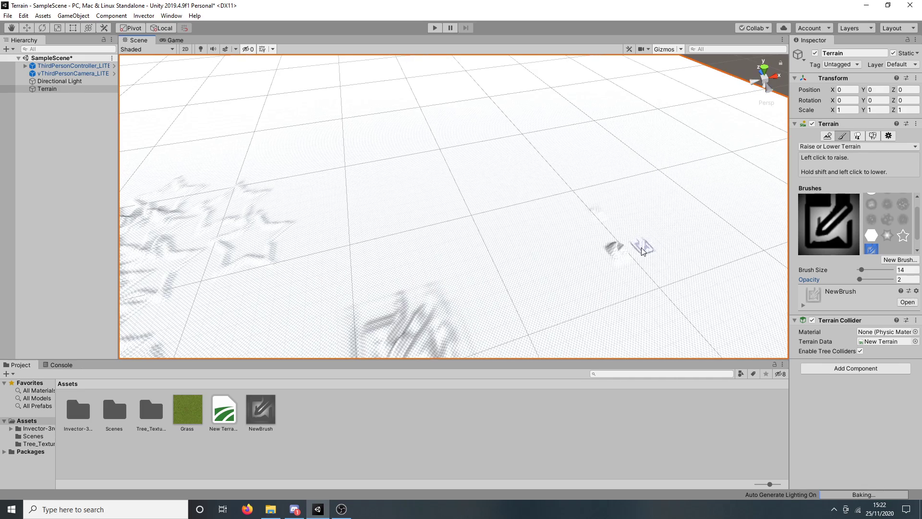
pyautogui.moveTo(644, 284); pyautogui.dragTo(427, 90, button='middle')
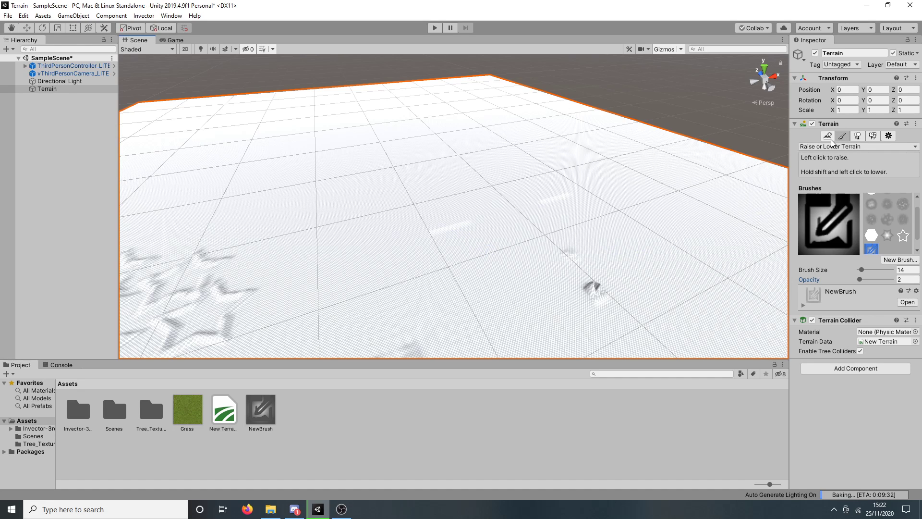
pyautogui.moveTo(546, 163); pyautogui.dragTo(330, 200, button='right')
pyautogui.moveTo(566, 110); pyautogui.dragTo(612, 73, button='middle')
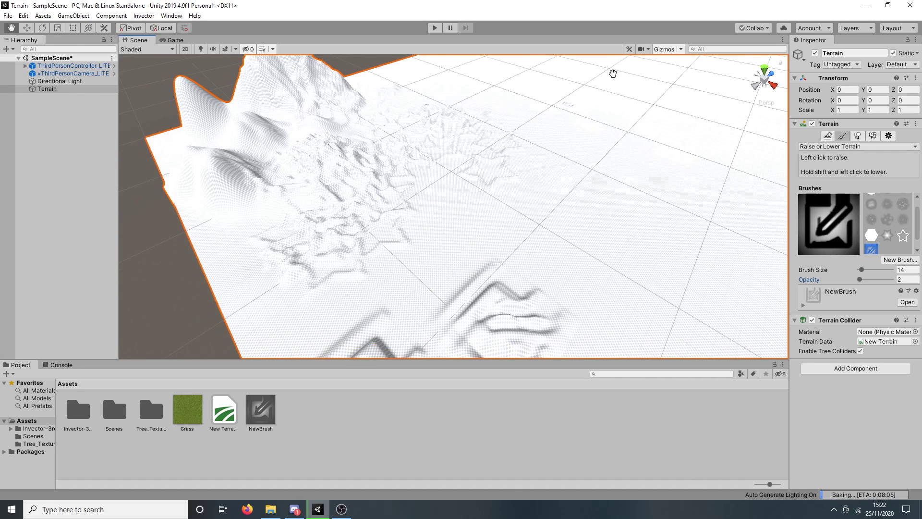
pyautogui.moveTo(294, 312); pyautogui.dragTo(400, 254, button='right')
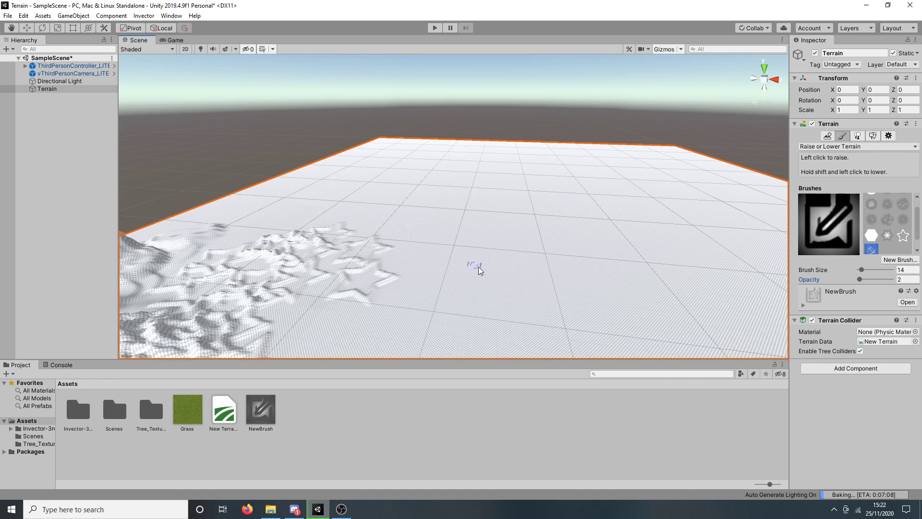
# - Choose the round brush builtin_brush_1 with a brush size of 307 and an opacity of 55
pyautogui.click(870, 204)
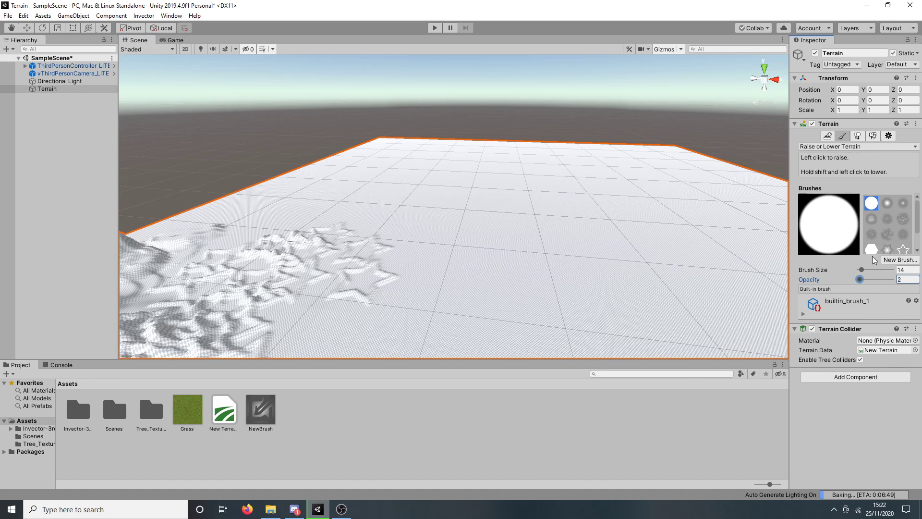
pyautogui.click(869, 268)
pyautogui.moveTo(868, 279); pyautogui.dragTo(877, 280)
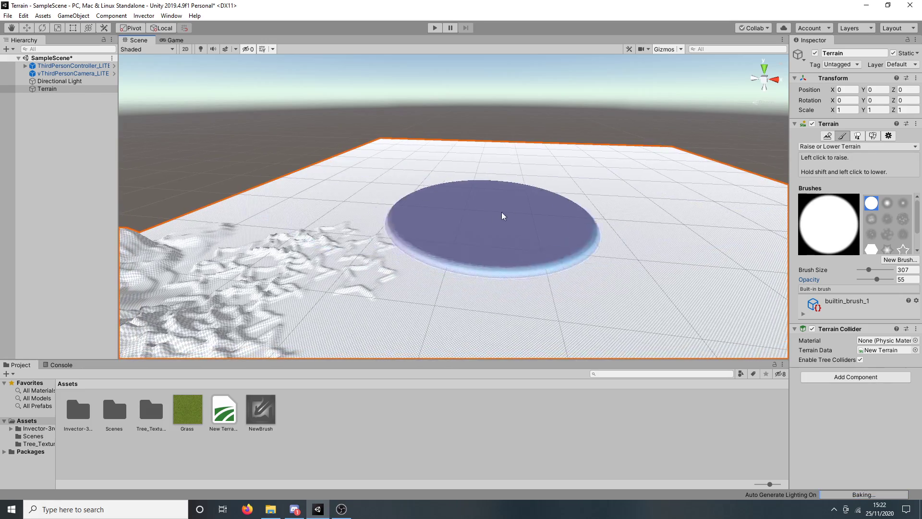
# - Lower the mountains, hills and stamped bumps to flat ground with the large round brush
pyautogui.moveTo(524, 168)
pyautogui.mouseDown(button='right')
pyautogui.moveTo(385, 210)
pyautogui.moveTo(408, 198)
pyautogui.mouseUp(button='right')
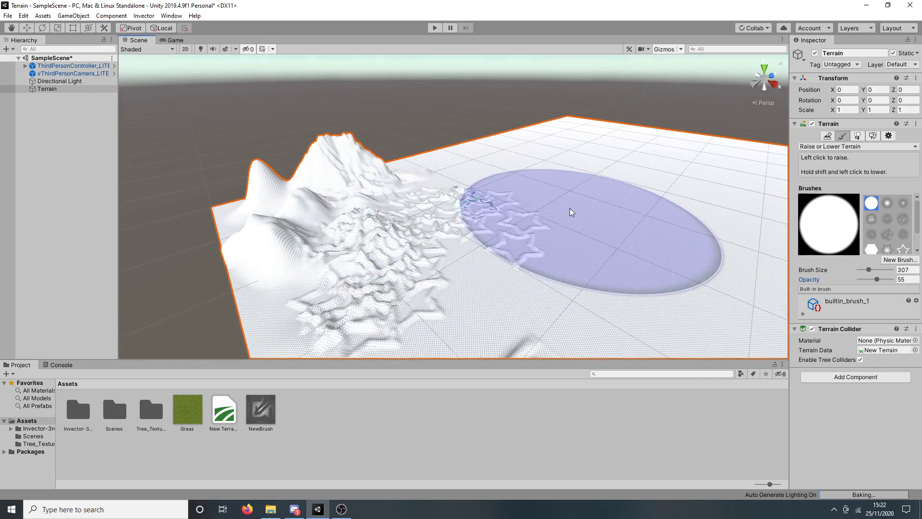
pyautogui.keyDown('shift'); pyautogui.click(525, 208); pyautogui.keyUp('shift')
pyautogui.moveTo(524, 209)
pyautogui.keyDown('shift'); pyautogui.mouseDown()
pyautogui.moveTo(341, 231)
pyautogui.moveTo(435, 281)
pyautogui.moveTo(284, 237)
pyautogui.moveTo(384, 228)
pyautogui.mouseUp(); pyautogui.keyUp('shift')
pyautogui.moveTo(397, 225); pyautogui.dragTo(456, 267, button='right')
pyautogui.scroll(-1, 457, 267)
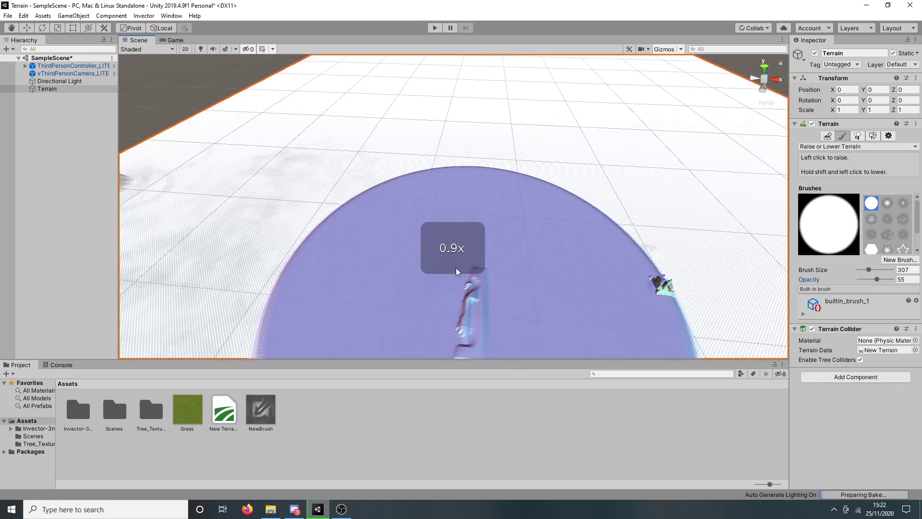
pyautogui.scroll(-1, 602, 260)
pyautogui.moveTo(602, 260)
pyautogui.keyDown('shift'); pyautogui.mouseDown()
pyautogui.moveTo(626, 263)
pyautogui.moveTo(210, 180)
pyautogui.moveTo(284, 217)
pyautogui.mouseUp(); pyautogui.keyUp('shift')
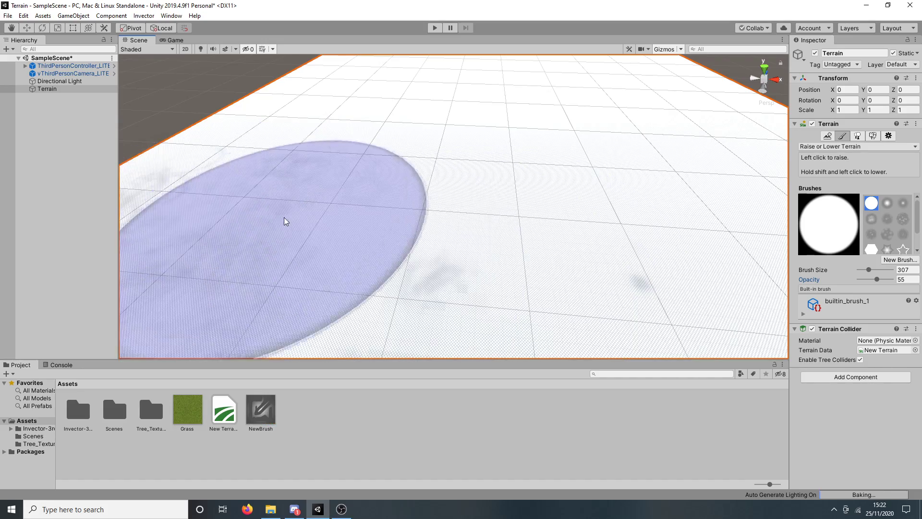
pyautogui.moveTo(519, 221)
pyautogui.mouseDown(button='right')
pyautogui.moveTo(387, 181)
pyautogui.moveTo(439, 185)
pyautogui.moveTo(518, 160)
pyautogui.moveTo(488, 304)
pyautogui.moveTo(530, 221)
pyautogui.moveTo(566, 224)
pyautogui.moveTo(438, 292)
pyautogui.moveTo(581, 179)
pyautogui.mouseUp(button='right')
pyautogui.moveTo(581, 178); pyautogui.dragTo(657, 147, button='middle')
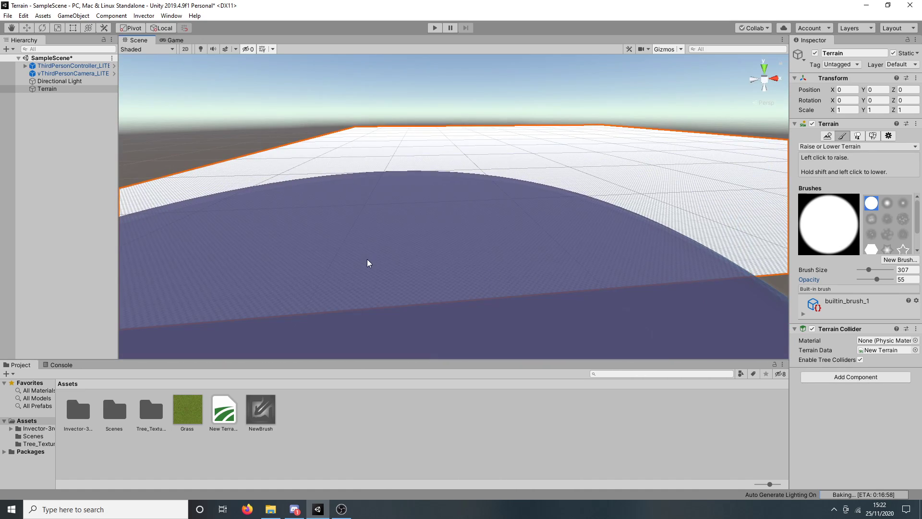
pyautogui.moveTo(367, 262)
pyautogui.mouseDown()
pyautogui.moveTo(482, 248)
pyautogui.moveTo(489, 207)
pyautogui.mouseUp()
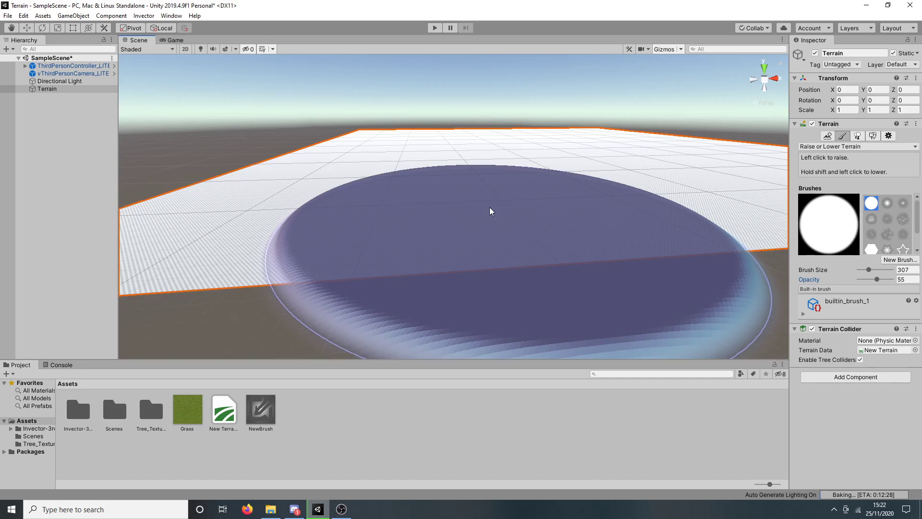
# - Inspect the flattened terrain from farther away and from several angles for remaining bumps
pyautogui.scroll(-4, 490, 208)
pyautogui.moveTo(490, 208); pyautogui.dragTo(479, 155, button='right')
pyautogui.moveTo(479, 155); pyautogui.dragTo(320, 298, button='middle')
pyautogui.scroll(-2, 553, 180)
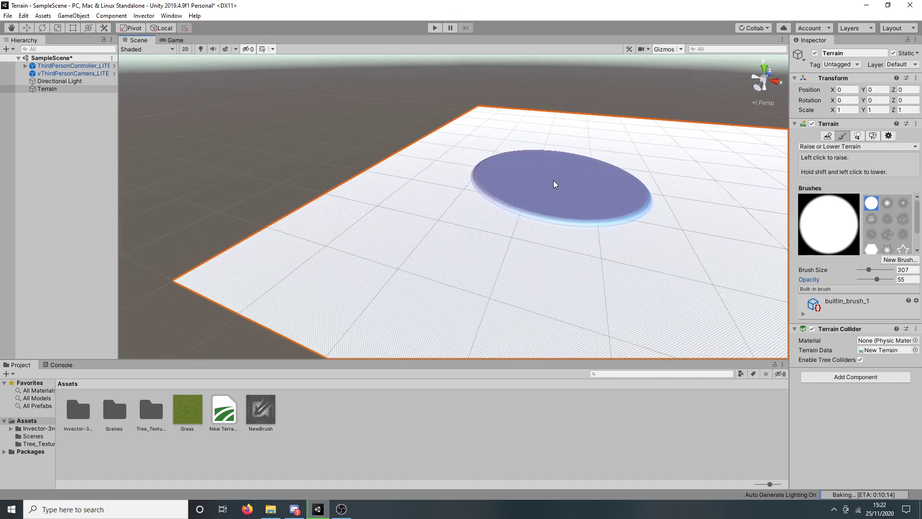
pyautogui.moveTo(594, 174); pyautogui.dragTo(421, 224, button='middle')
pyautogui.moveTo(422, 225)
pyautogui.mouseDown(button='right')
pyautogui.moveTo(517, 212)
pyautogui.moveTo(485, 226)
pyautogui.moveTo(432, 239)
pyautogui.moveTo(531, 194)
pyautogui.mouseUp(button='right')
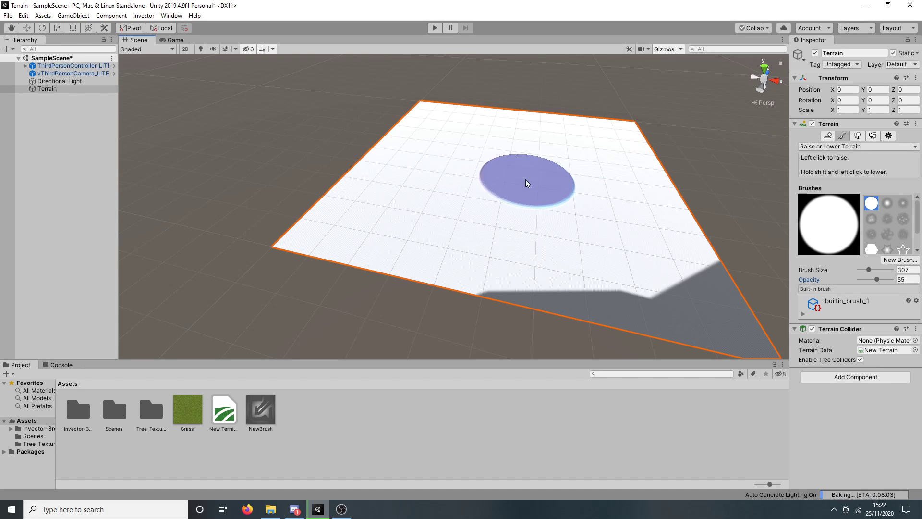
pyautogui.scroll(3, 494, 182)
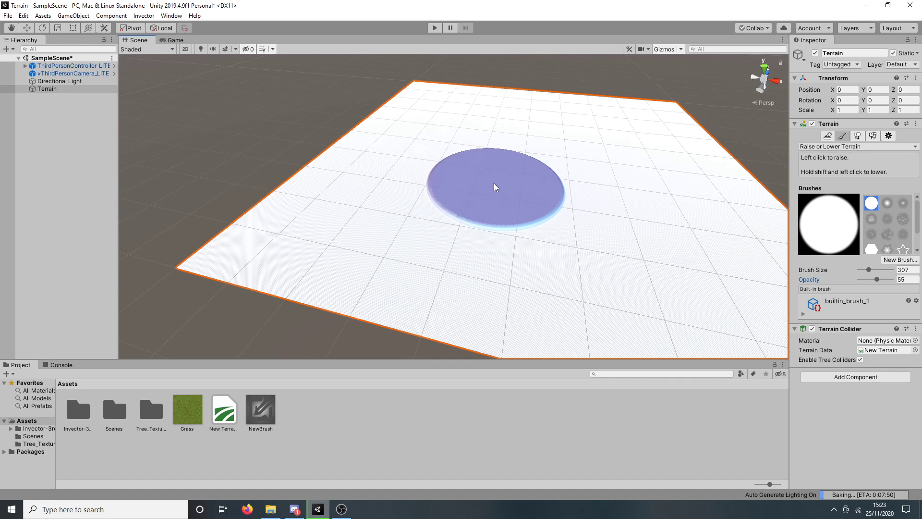
pyautogui.scroll(2, 520, 186)
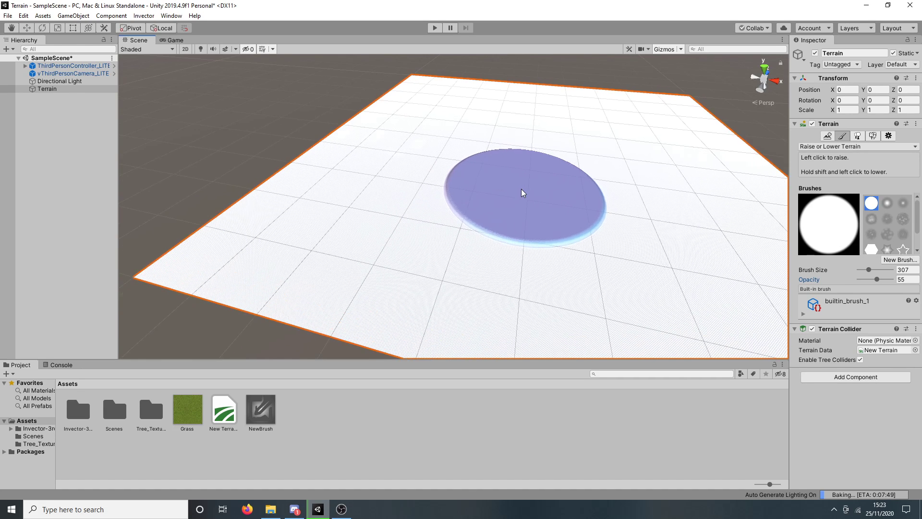
# - Change the terrain painting mode to Paint Holes
pyautogui.click(834, 146)
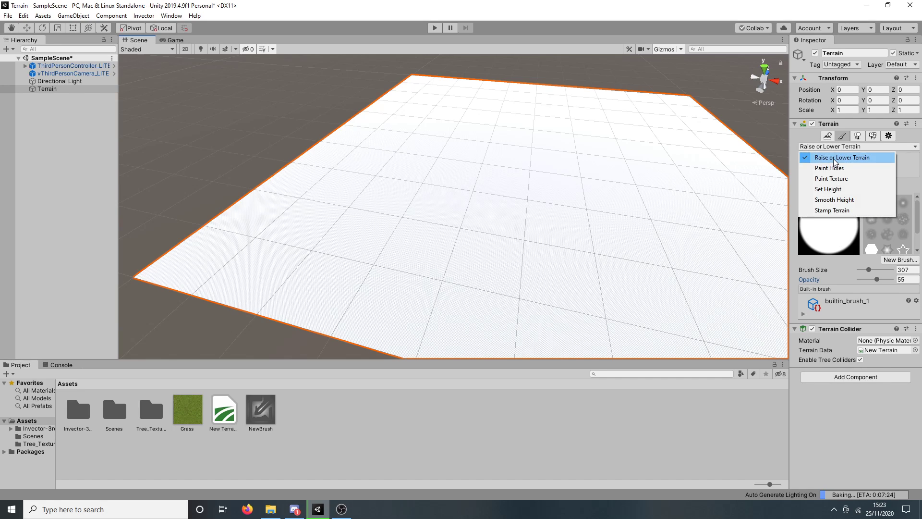
pyautogui.click(851, 168)
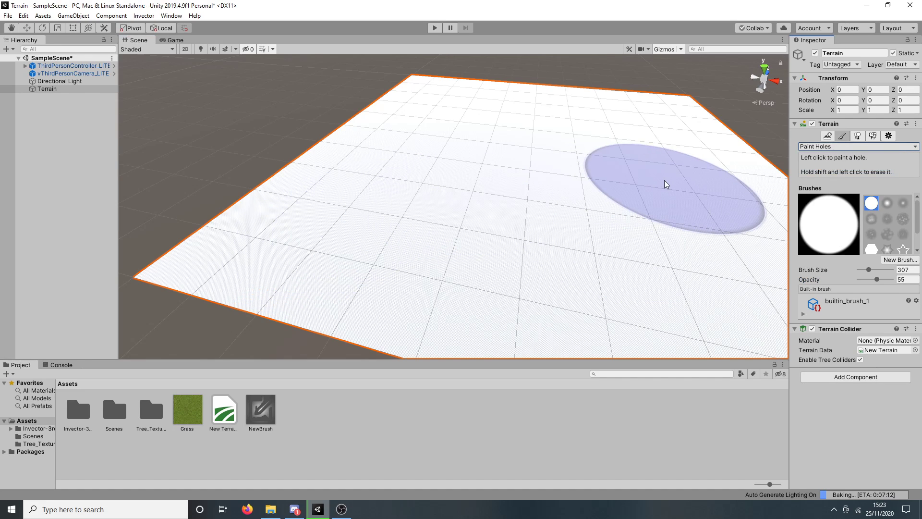
# - Paint a large round hole in the middle of the terrain with builtin_brush_1 at size 307
pyautogui.click(487, 205)
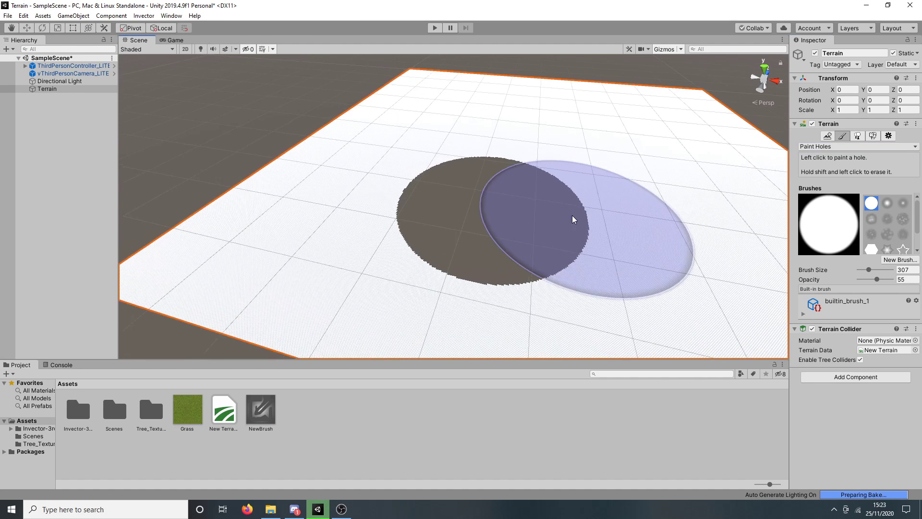
pyautogui.scroll(5, 571, 218)
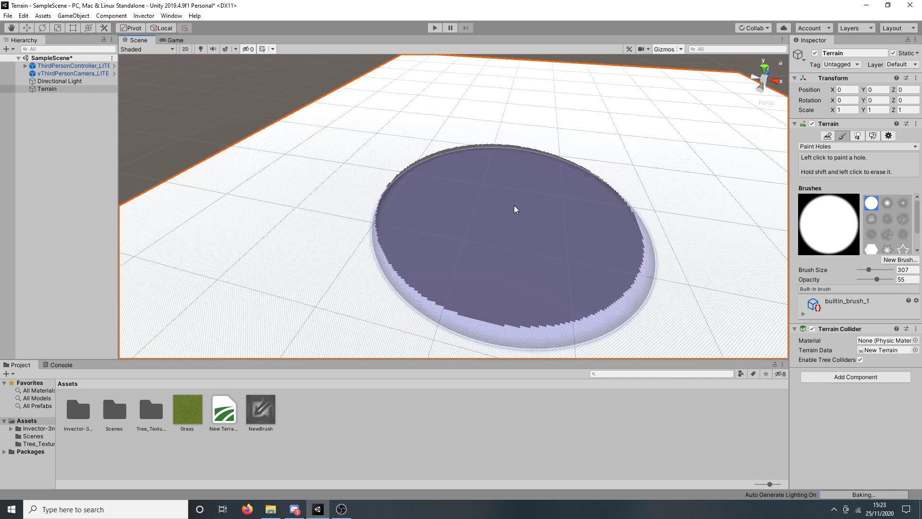
pyautogui.moveTo(419, 204)
pyautogui.mouseDown(button='right')
pyautogui.moveTo(352, 242)
pyautogui.moveTo(457, 186)
pyautogui.mouseUp(button='right')
pyautogui.scroll(-3, 484, 165)
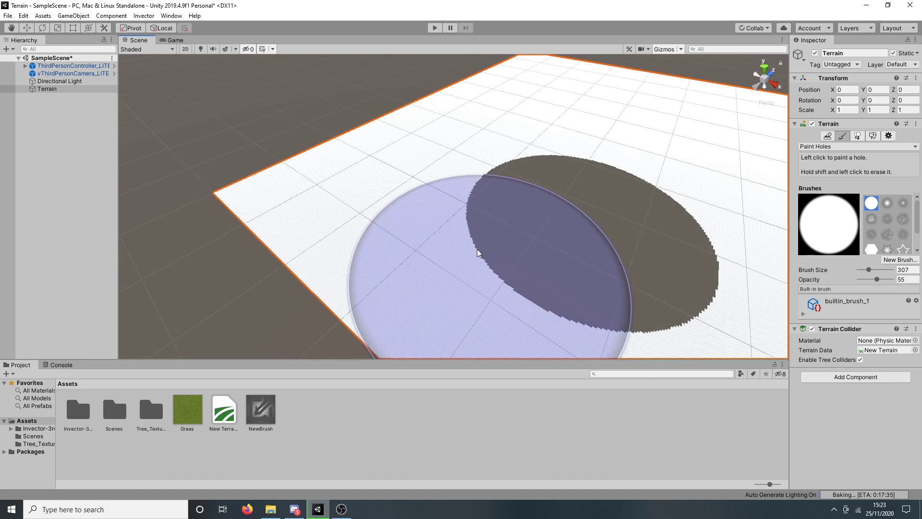
pyautogui.scroll(6, 353, 207)
# - Reduce the hole-painting brush size to 41
pyautogui.moveTo(868, 269); pyautogui.dragTo(864, 270)
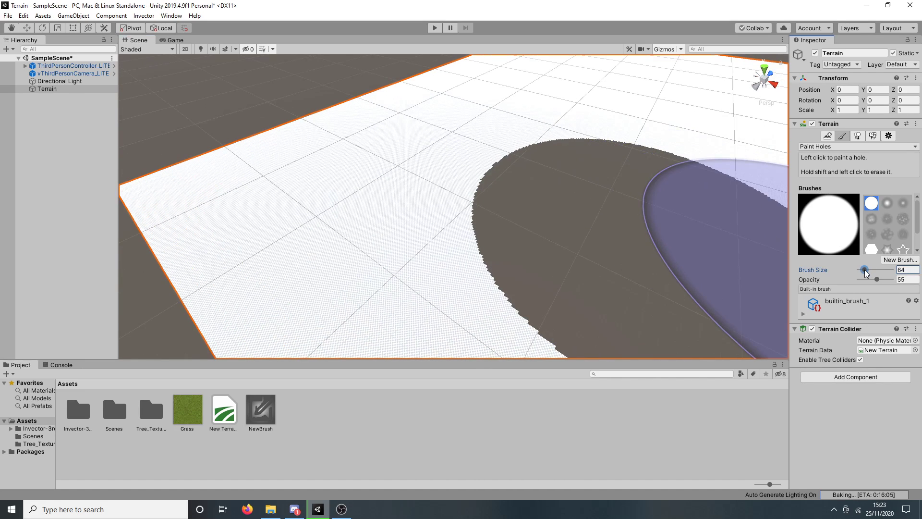
pyautogui.scroll(2, 258, 214)
pyautogui.moveTo(258, 214); pyautogui.dragTo(700, 247, button='middle')
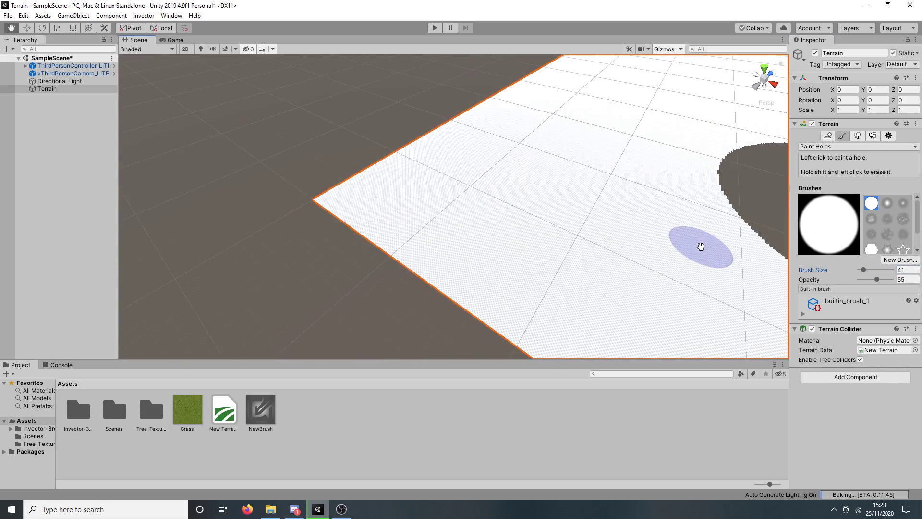
pyautogui.scroll(3, 398, 218)
pyautogui.scroll(-5, 398, 219)
# - Focus the view on ThirdPersonController_LITE and paint a hole in the terrain beside the character
pyautogui.doubleClick(58, 65)
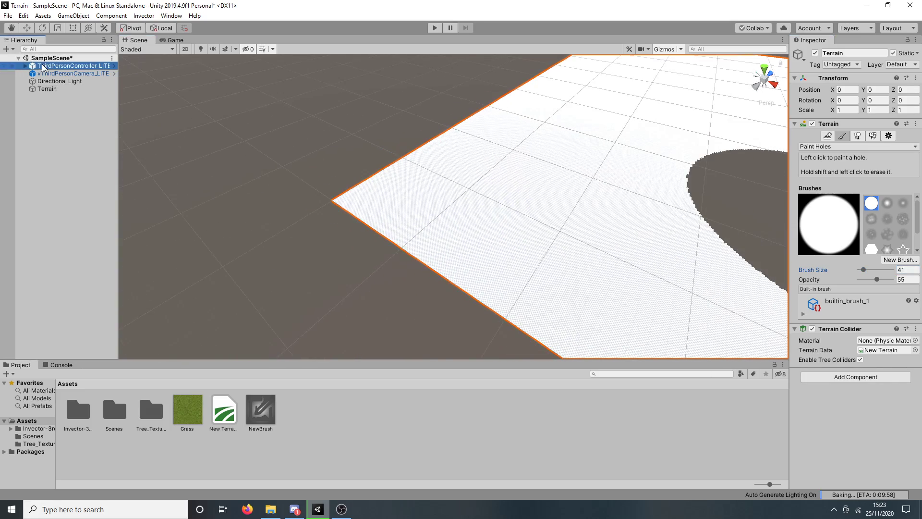
pyautogui.scroll(-8, 572, 171)
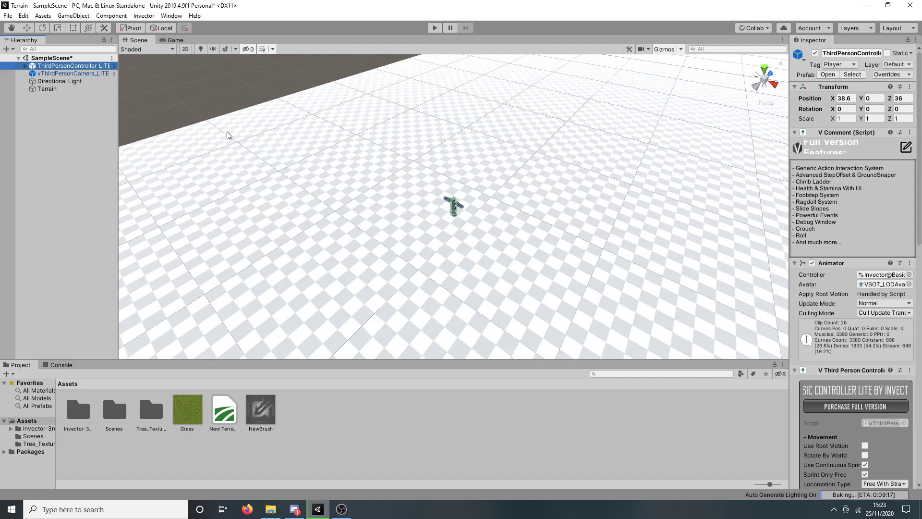
pyautogui.click(47, 89)
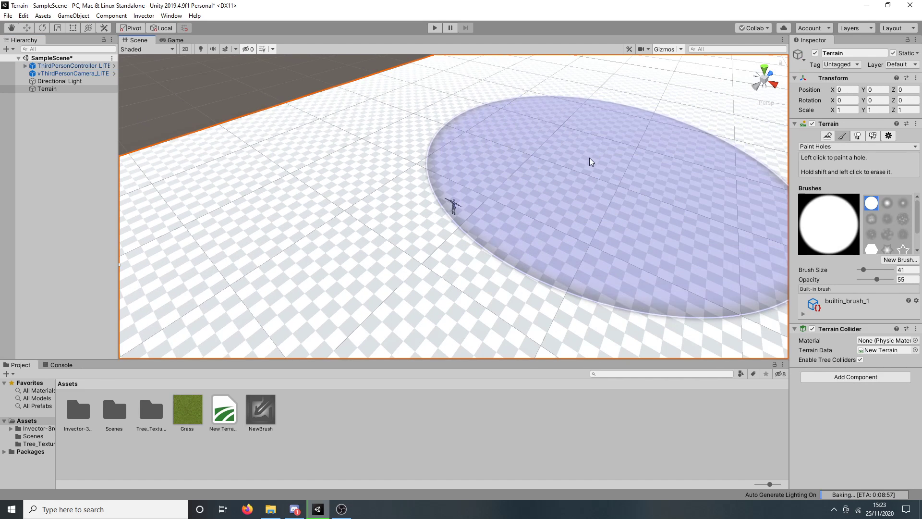
pyautogui.moveTo(590, 158)
pyautogui.mouseDown()
pyautogui.moveTo(689, 159)
pyautogui.moveTo(620, 136)
pyautogui.mouseUp()
pyautogui.hotkey('ctrl', 'z')
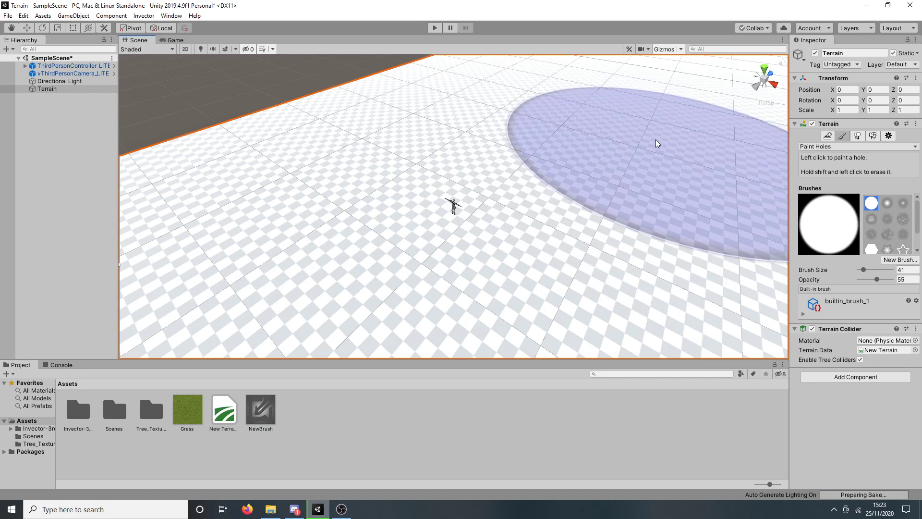
pyautogui.click(622, 131)
# - Play-test the scene by running the character forward toward the hole, and stop play mode
pyautogui.click(440, 31)
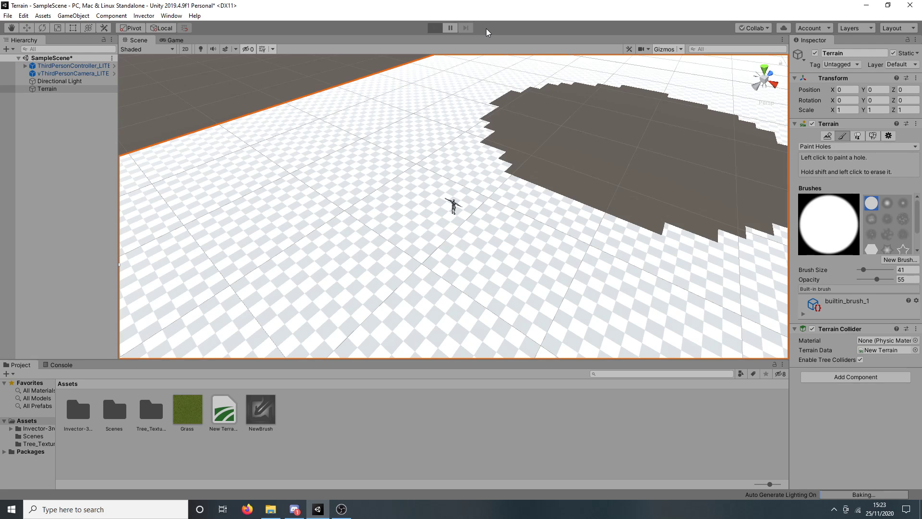
pyautogui.press('w')
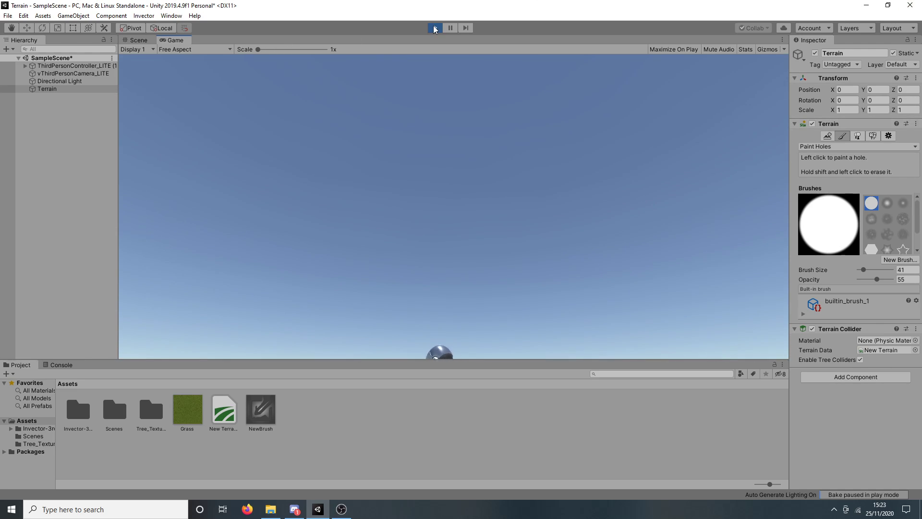
pyautogui.click(434, 28)
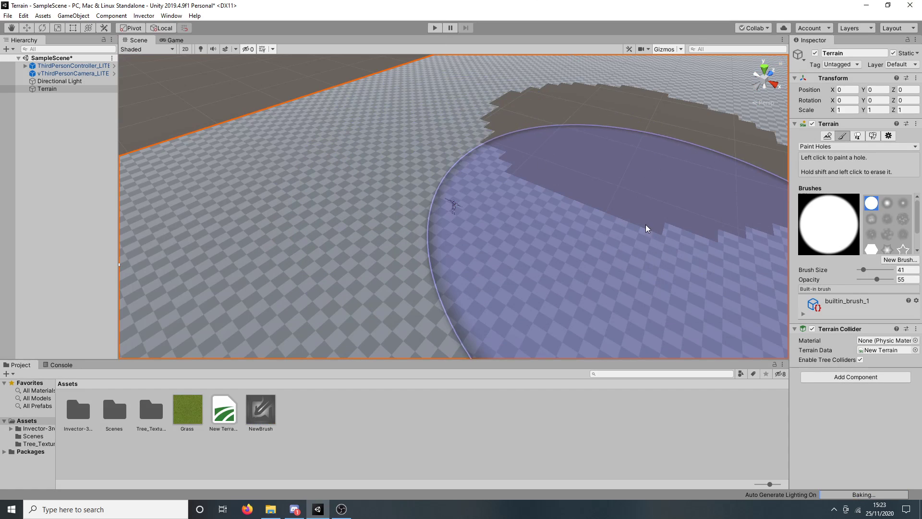
# - Undo the holes painted in the terrain
pyautogui.moveTo(645, 223)
pyautogui.mouseDown(button='middle')
pyautogui.moveTo(383, 269)
pyautogui.moveTo(341, 302)
pyautogui.mouseUp(button='middle')
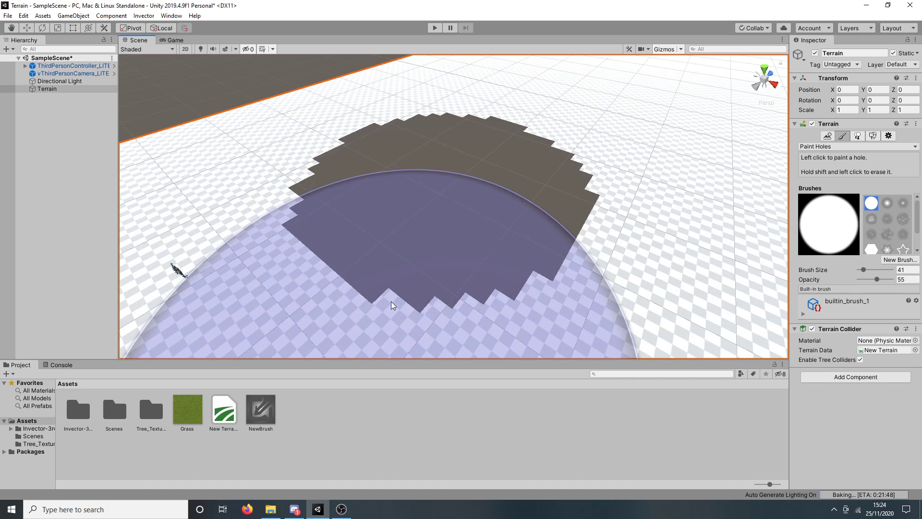
pyautogui.moveTo(553, 256); pyautogui.dragTo(509, 259, button='right')
pyautogui.moveTo(412, 259); pyautogui.dragTo(508, 200, button='right')
pyautogui.scroll(-8, 508, 200)
pyautogui.scroll(-6, 412, 247)
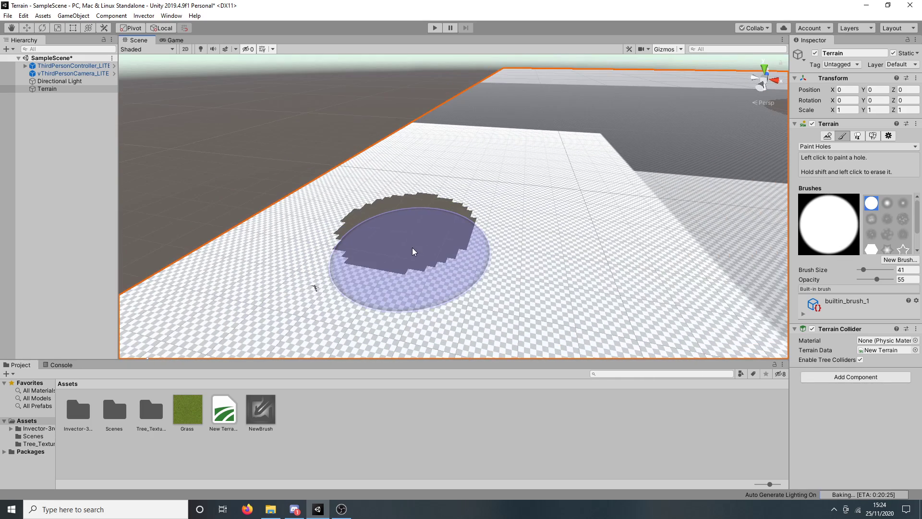
pyautogui.scroll(-3, 432, 233)
pyautogui.hotkey('ctrl', 'z')
pyautogui.hotkey('ctrl', 'z')
pyautogui.hotkey('ctrl', 'z')
pyautogui.hotkey('ctrl', 'z')
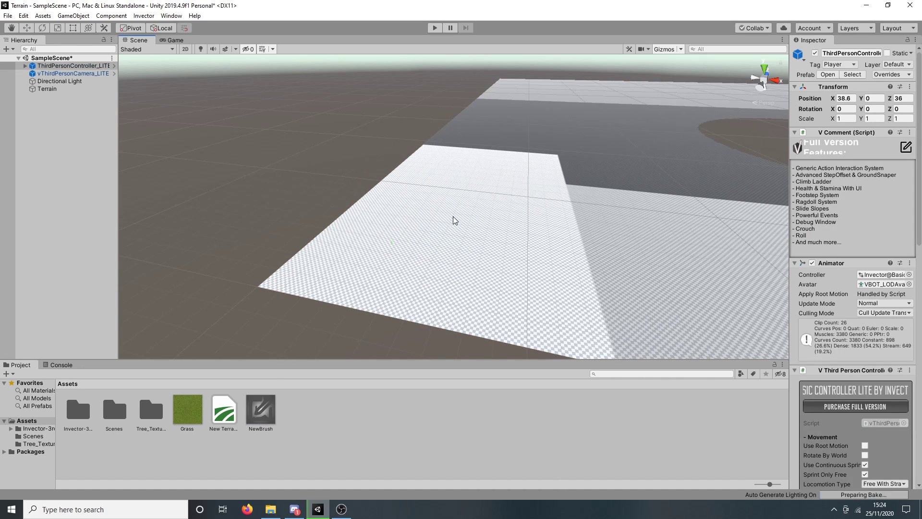
pyautogui.scroll(-2, 697, 186)
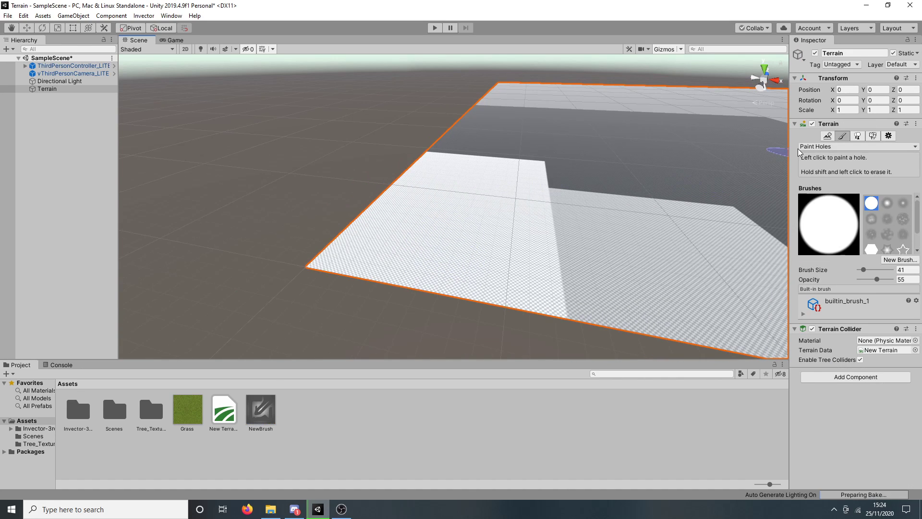
# - Change the terrain painting mode to Paint Texture
pyautogui.click(825, 146)
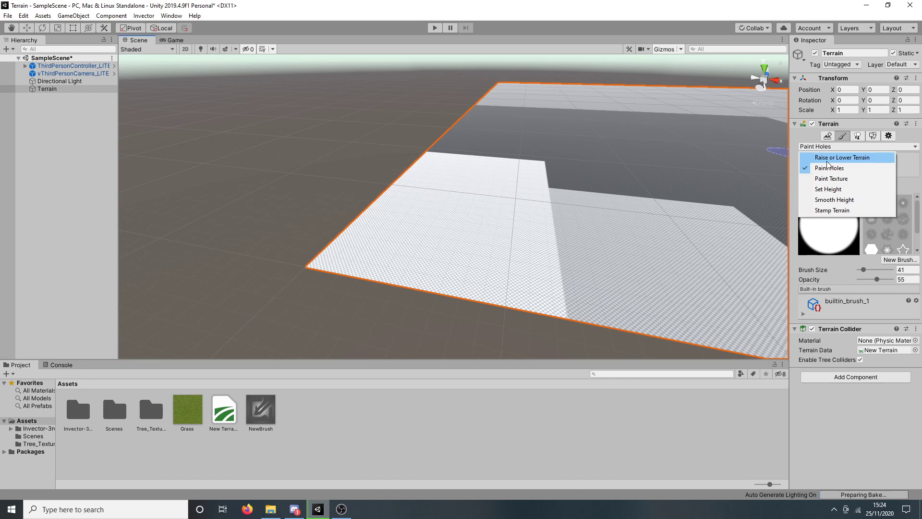
pyautogui.click(859, 181)
pyautogui.moveTo(684, 182)
pyautogui.mouseDown(button='middle')
pyautogui.moveTo(542, 216)
pyautogui.moveTo(488, 216)
pyautogui.moveTo(496, 204)
pyautogui.mouseUp(button='middle')
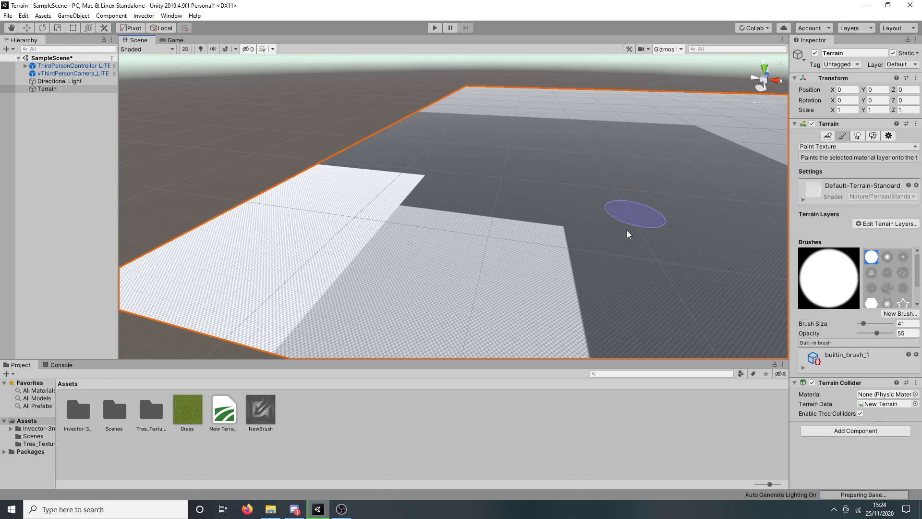
pyautogui.moveTo(407, 253); pyautogui.dragTo(771, 238, button='right')
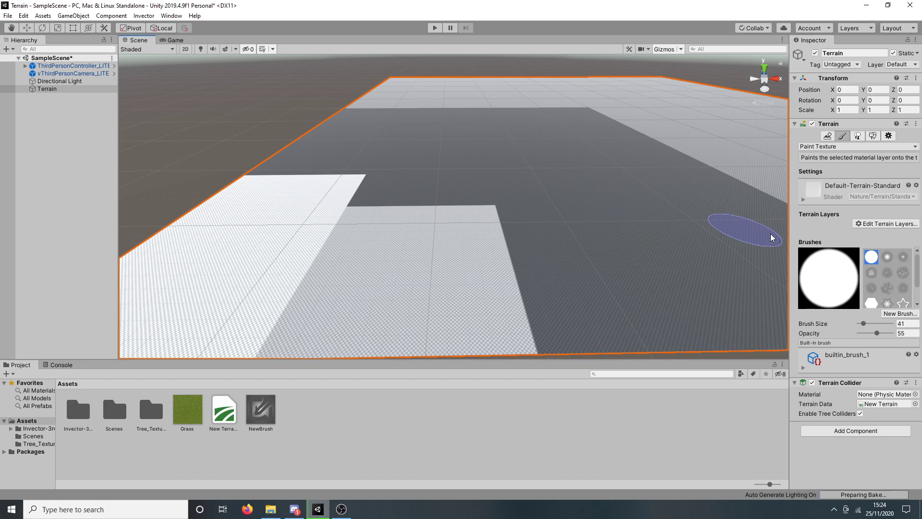
pyautogui.click(870, 228)
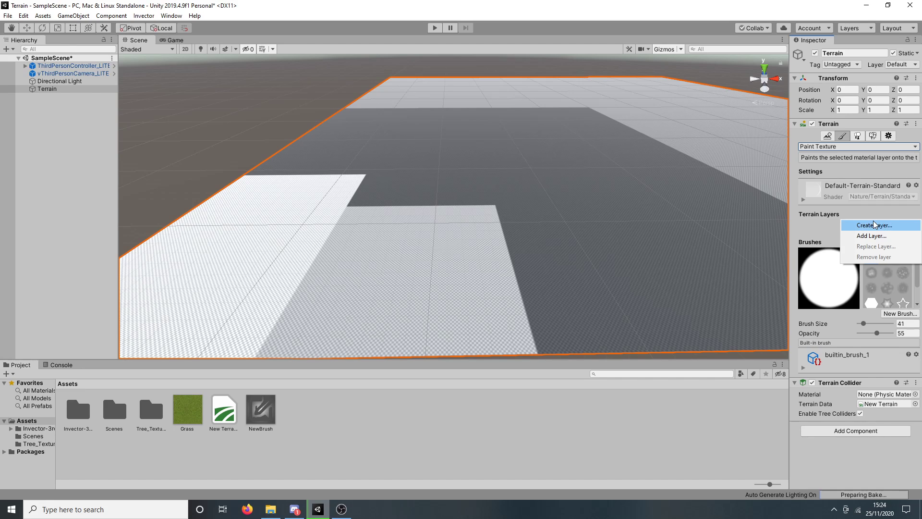
pyautogui.click(889, 236)
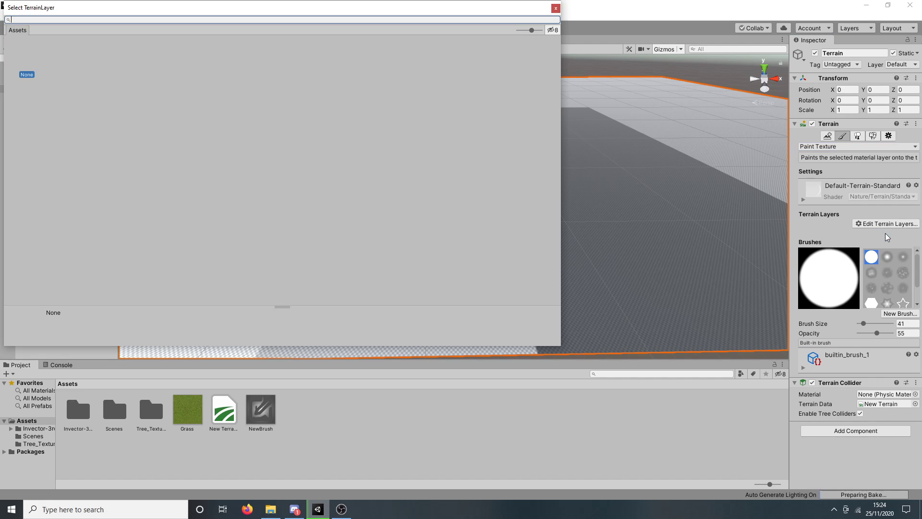
pyautogui.click(556, 9)
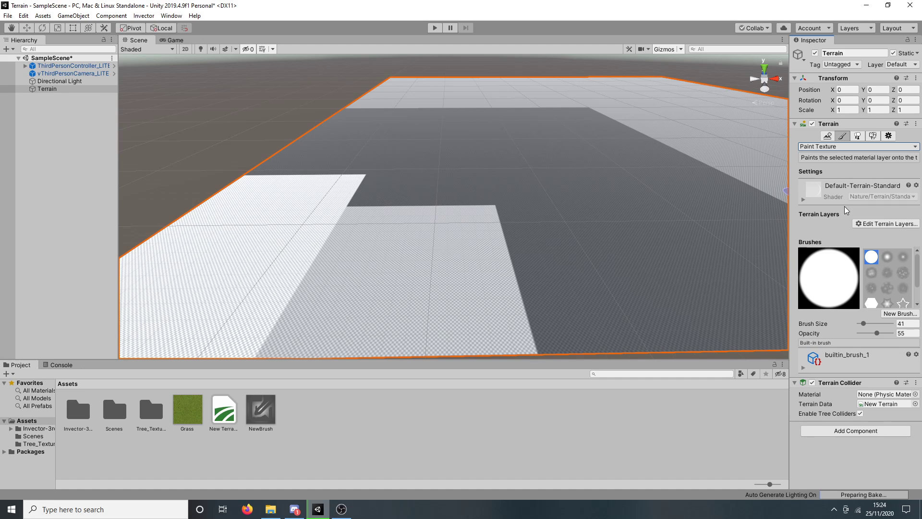
# - Create a terrain layer from the Grass texture so that it covers the whole terrain
pyautogui.click(862, 223)
pyautogui.click(873, 225)
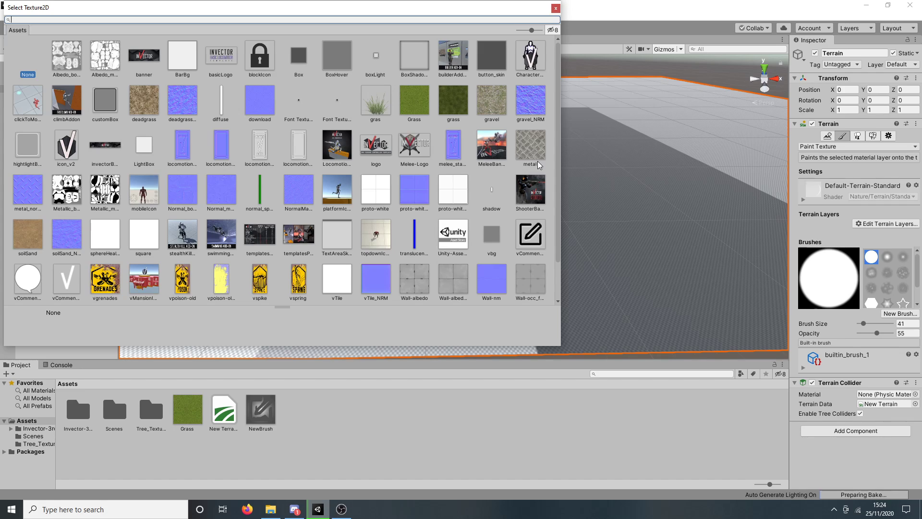
pyautogui.click(414, 101)
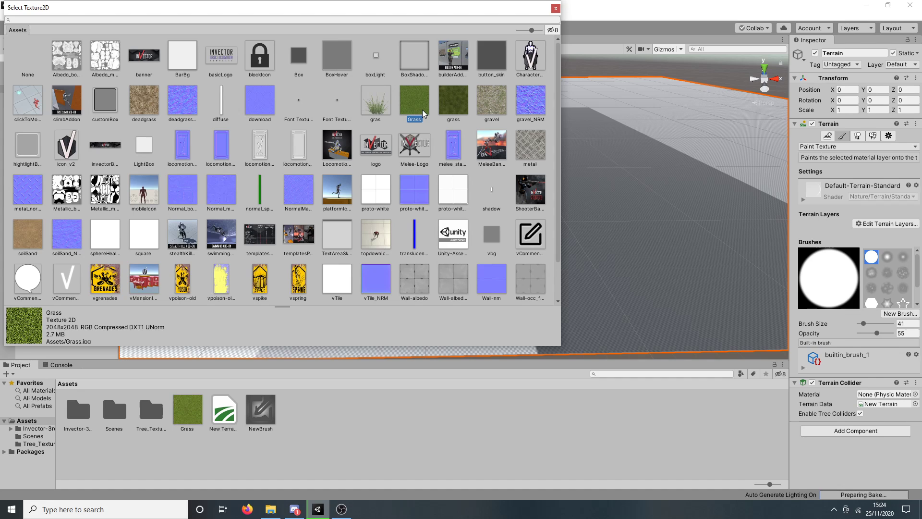
pyautogui.doubleClick(422, 109)
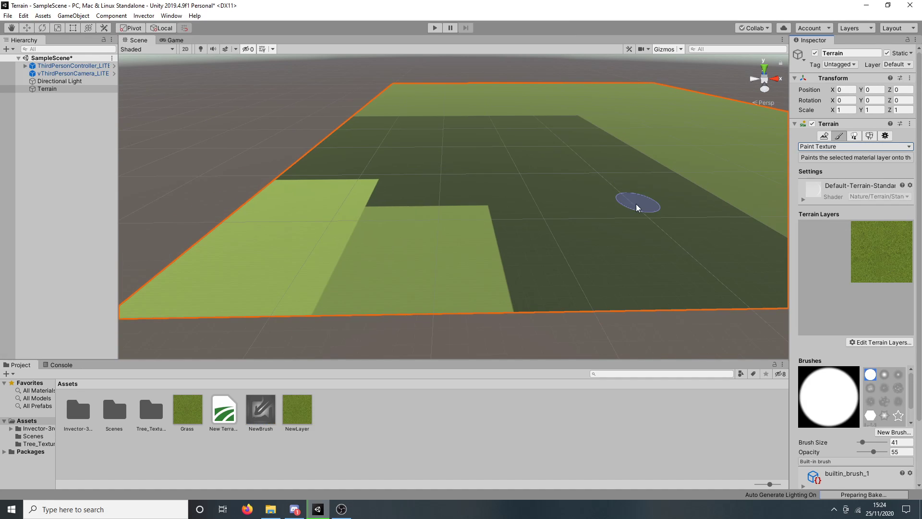
# - Create a second terrain layer from the gravel texture and make it the active painting layer
pyautogui.moveTo(582, 237); pyautogui.dragTo(644, 194, button='middle')
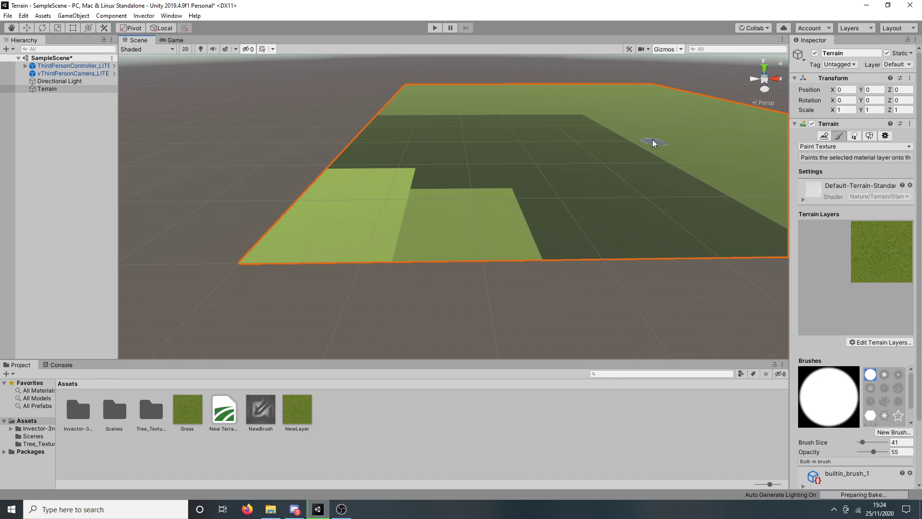
pyautogui.moveTo(657, 139); pyautogui.dragTo(633, 172, button='middle')
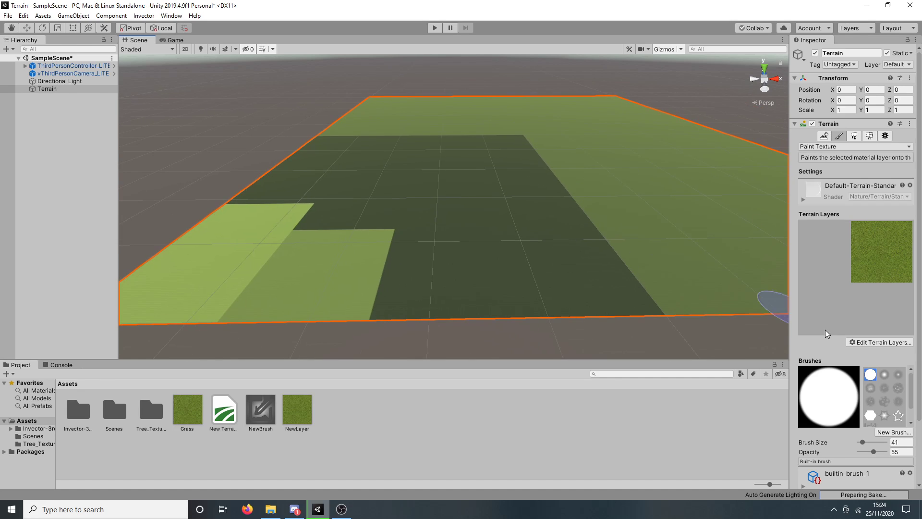
pyautogui.click(877, 342)
pyautogui.click(869, 344)
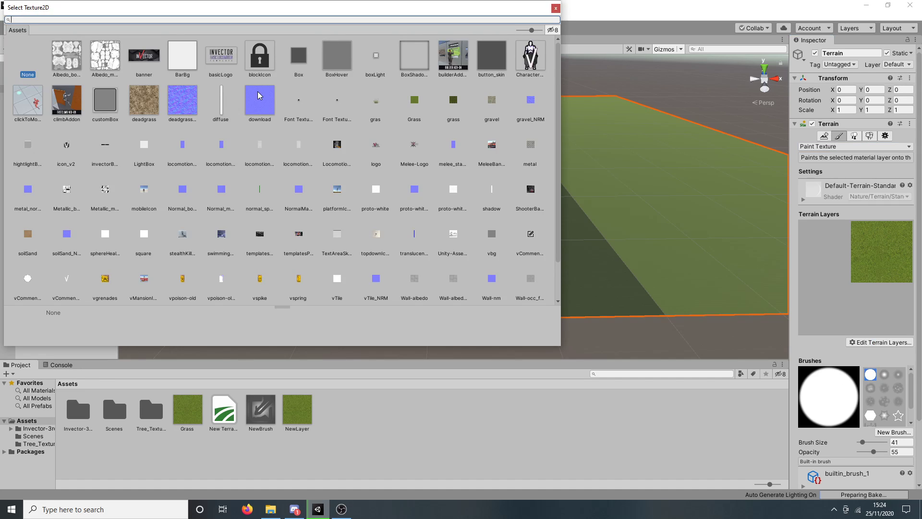
pyautogui.doubleClick(497, 109)
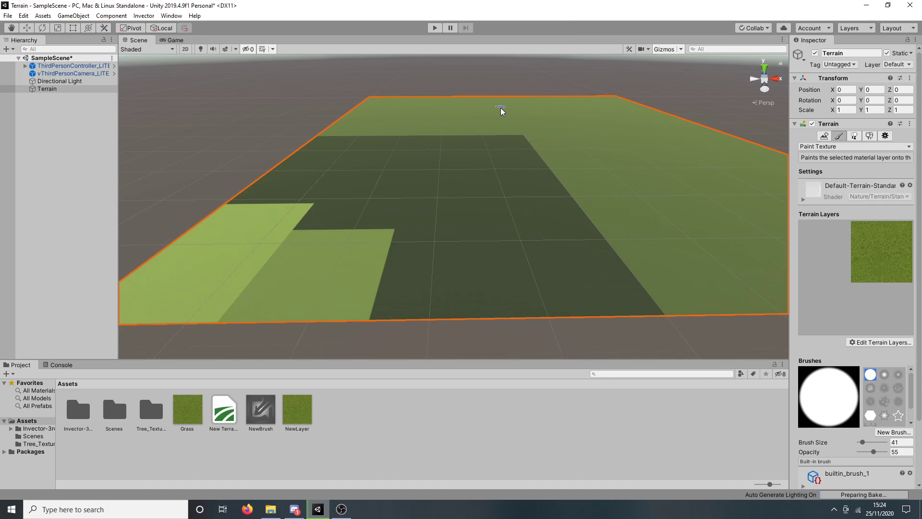
pyautogui.click(879, 359)
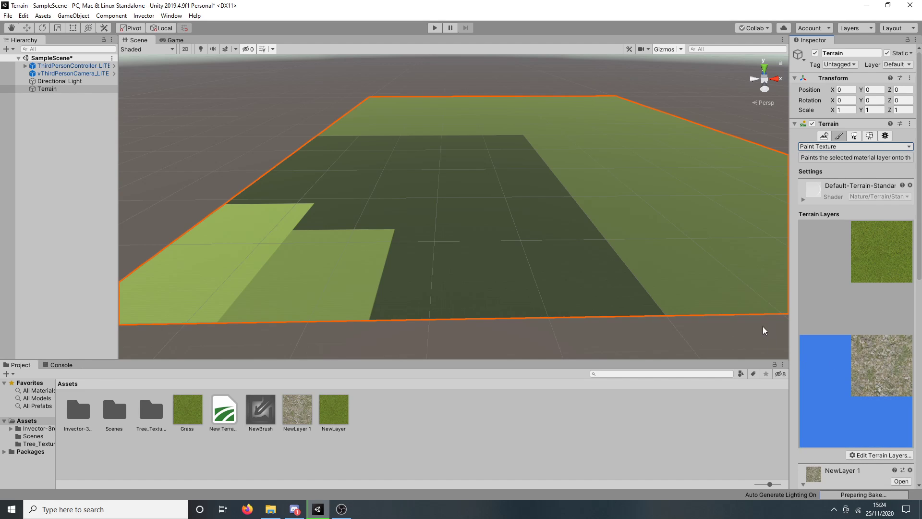
# - Paint two gravel patches on the grass near the terrain's front corner with the size 41 brush
pyautogui.moveTo(320, 244)
pyautogui.mouseDown(button='middle')
pyautogui.moveTo(401, 241)
pyautogui.moveTo(555, 211)
pyautogui.mouseUp(button='middle')
pyautogui.scroll(3, 618, 182)
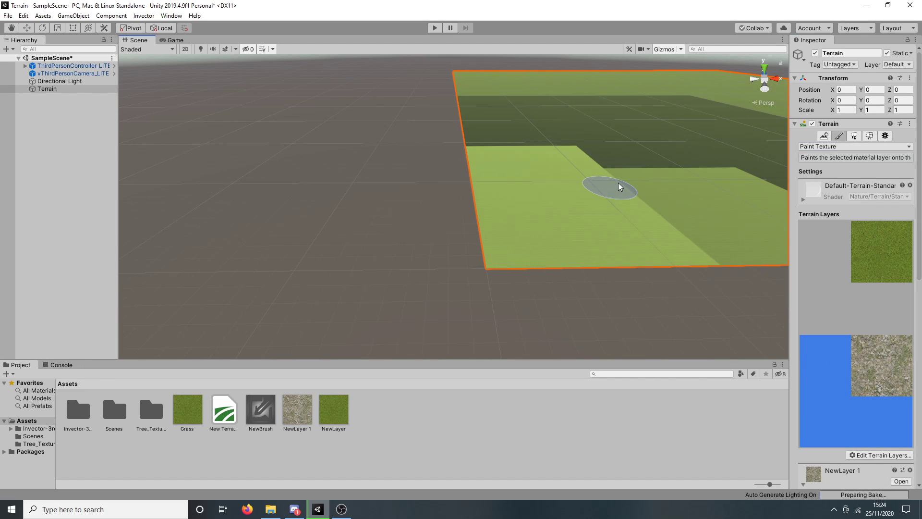
pyautogui.moveTo(617, 183); pyautogui.dragTo(496, 288, button='middle')
pyautogui.moveTo(489, 294)
pyautogui.mouseDown()
pyautogui.moveTo(443, 309)
pyautogui.moveTo(480, 310)
pyautogui.mouseUp()
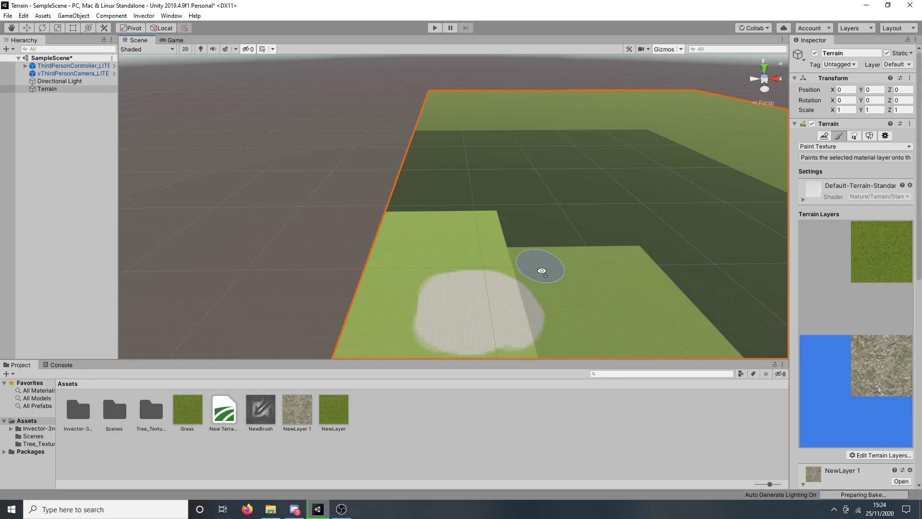
pyautogui.moveTo(542, 271); pyautogui.dragTo(561, 270, button='right')
pyautogui.scroll(2, 567, 271)
pyautogui.moveTo(626, 279)
pyautogui.mouseDown(button='middle')
pyautogui.moveTo(488, 196)
pyautogui.moveTo(538, 206)
pyautogui.mouseUp(button='middle')
pyautogui.moveTo(538, 206)
pyautogui.mouseDown()
pyautogui.moveTo(549, 225)
pyautogui.moveTo(537, 171)
pyautogui.mouseUp()
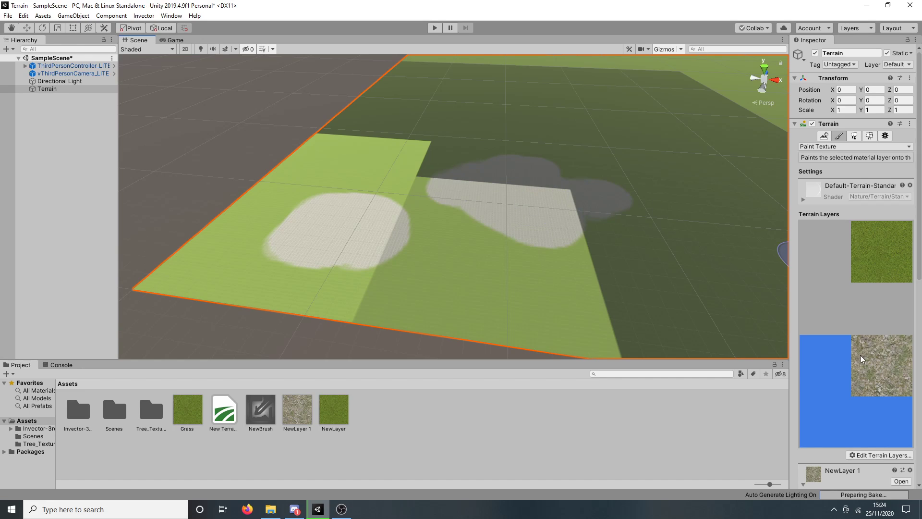
# - Assign the gravel_NRM texture as the normal map of the gravel terrain layer
pyautogui.scroll(-10, 879, 364)
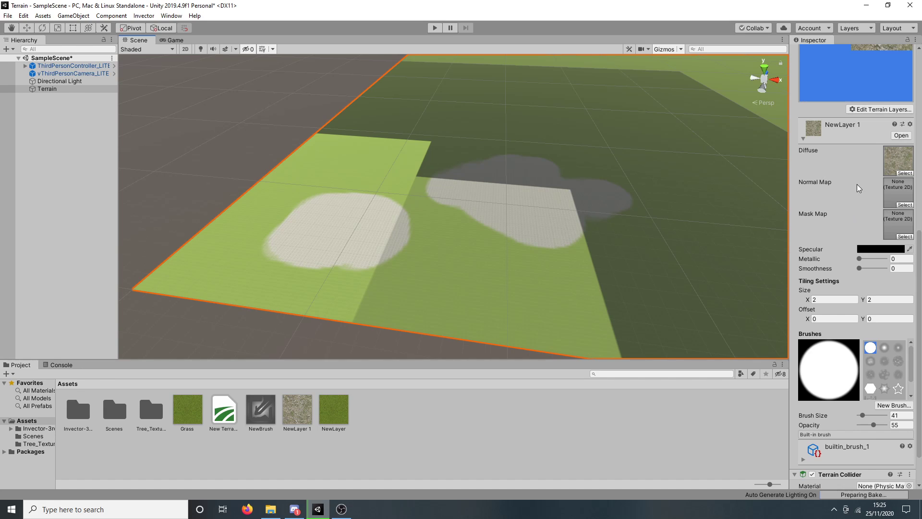
pyautogui.click(907, 206)
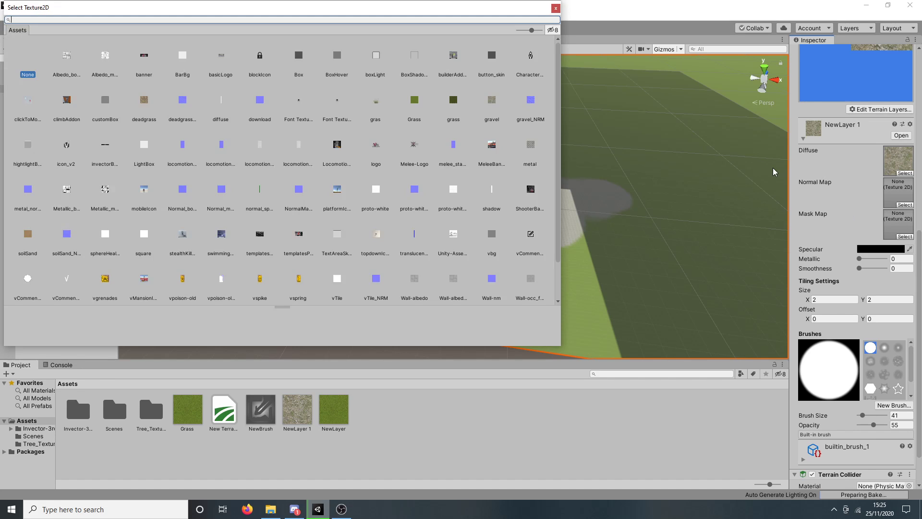
pyautogui.doubleClick(530, 102)
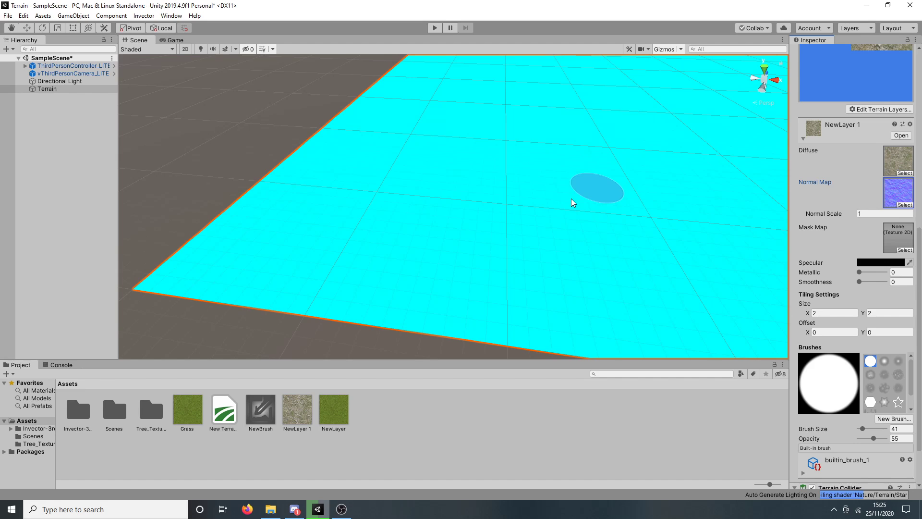
pyautogui.scroll(10, 579, 210)
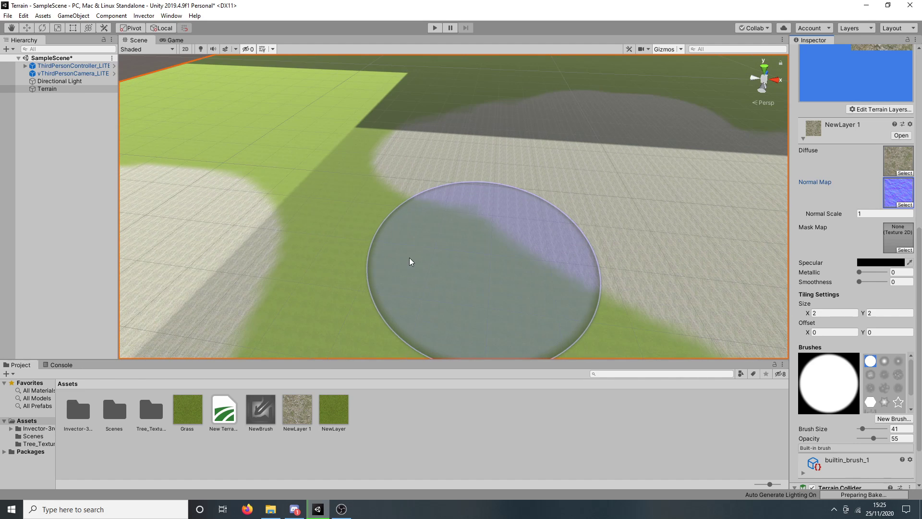
pyautogui.moveTo(410, 258); pyautogui.dragTo(510, 164, button='right')
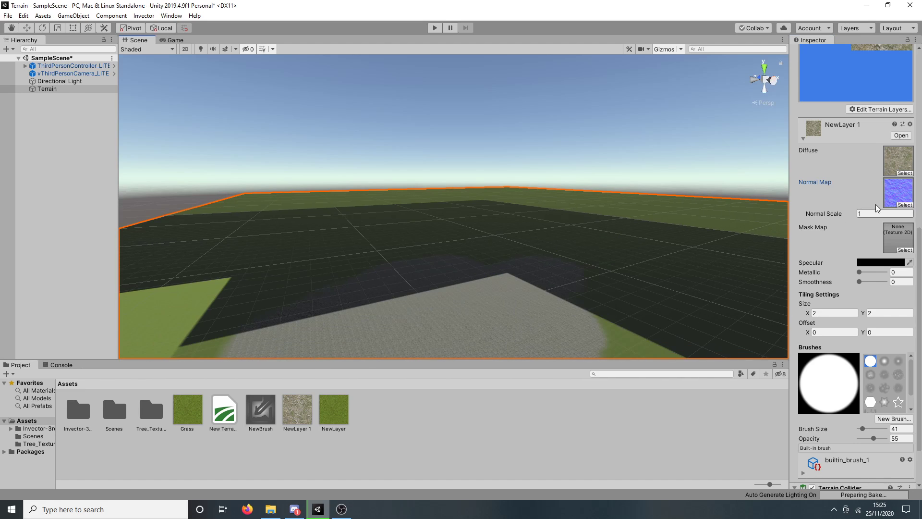
pyautogui.moveTo(697, 216); pyautogui.dragTo(602, 246, button='right')
pyautogui.scroll(-3, 602, 245)
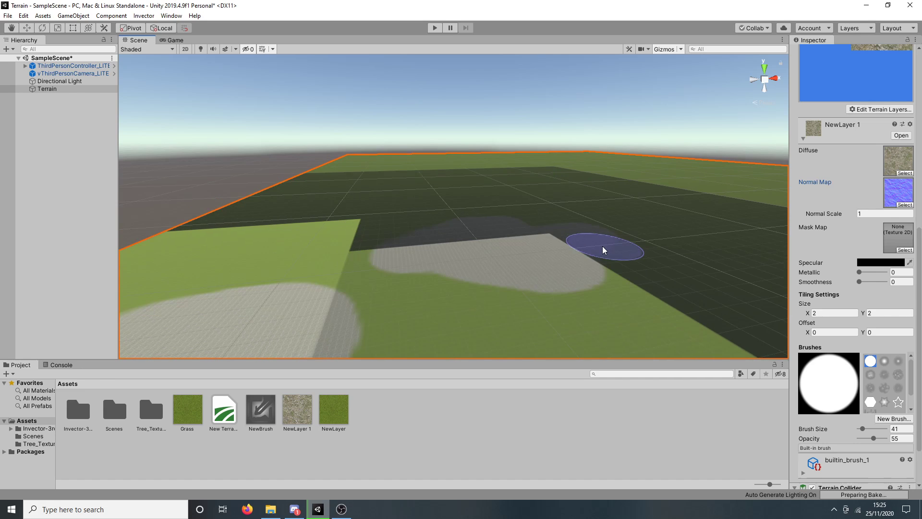
pyautogui.moveTo(602, 246); pyautogui.dragTo(561, 291, button='middle')
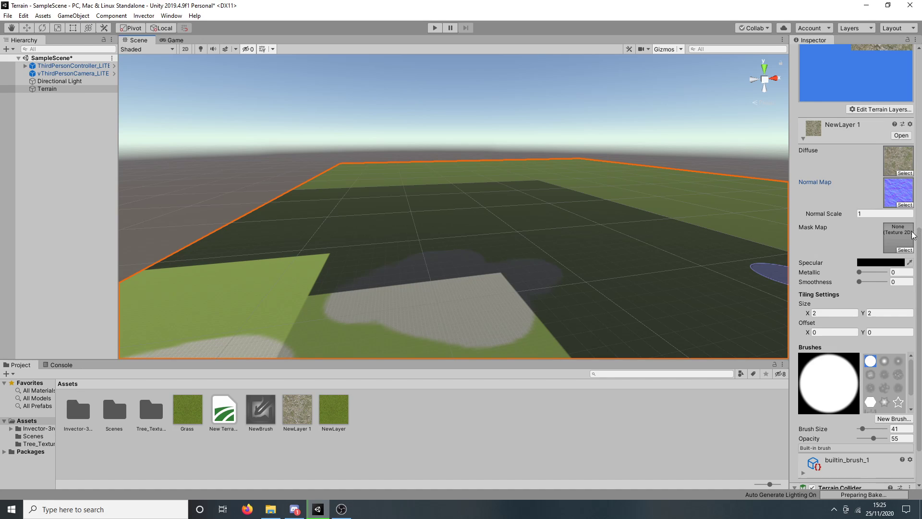
# - Paint gravel star outlines on the grass around the gravel patches with the star-shaped brush at size 41
pyautogui.scroll(10, 897, 260)
pyautogui.scroll(-5, 901, 278)
pyautogui.scroll(-5, 903, 294)
pyautogui.scroll(10, 882, 315)
pyautogui.scroll(-12, 883, 317)
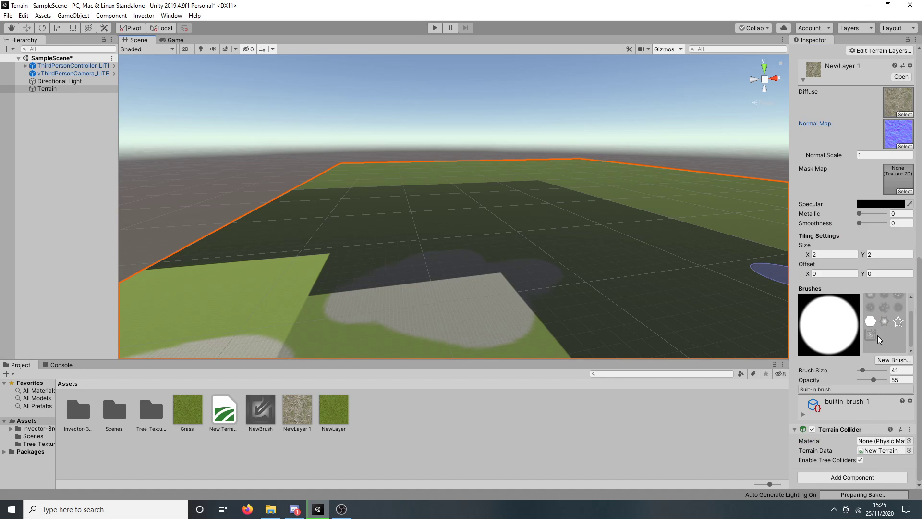
pyautogui.scroll(-1, 873, 330)
pyautogui.click(898, 322)
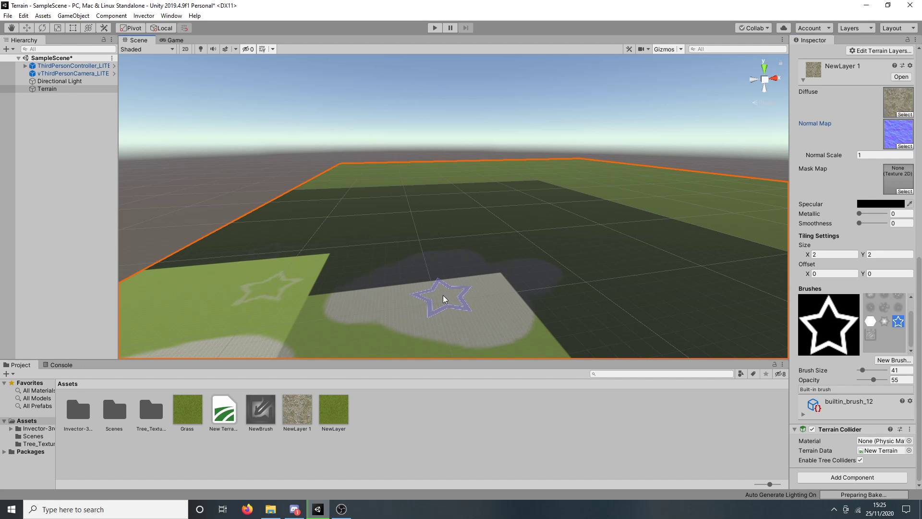
pyautogui.moveTo(442, 295); pyautogui.dragTo(503, 330, button='right')
pyautogui.click(525, 291)
pyautogui.click(413, 301)
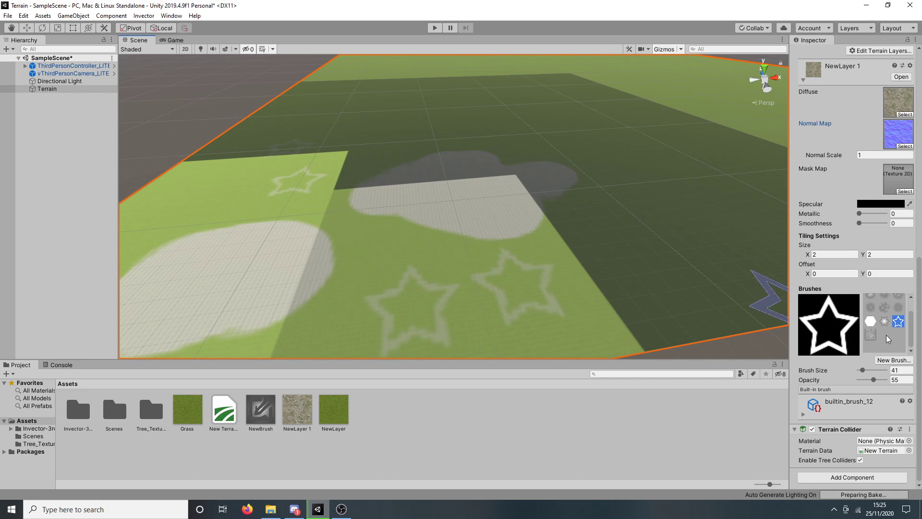
# - Switch the terrain tool to Set Height with height 50 and raise jagged peaks around the front gravel patch with the star brush
pyautogui.scroll(1, 886, 335)
pyautogui.scroll(-1, 886, 335)
pyautogui.scroll(10, 921, 313)
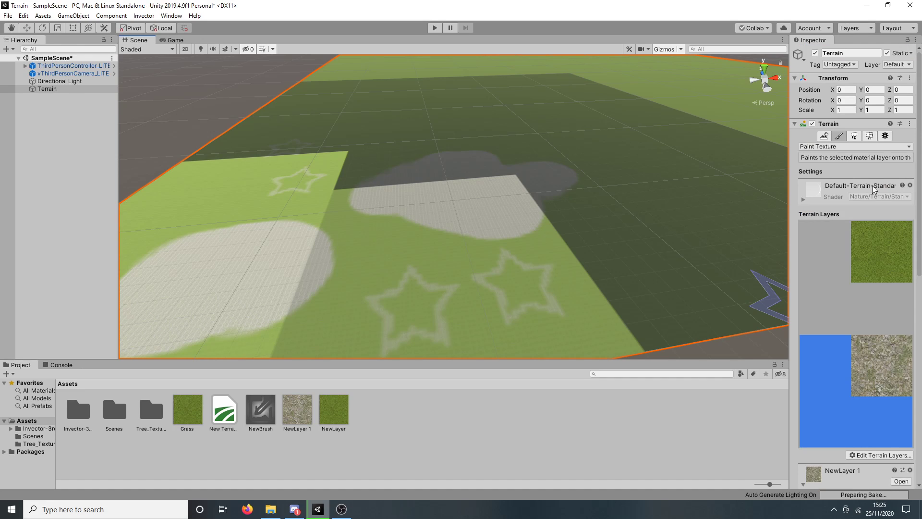
pyautogui.click(832, 149)
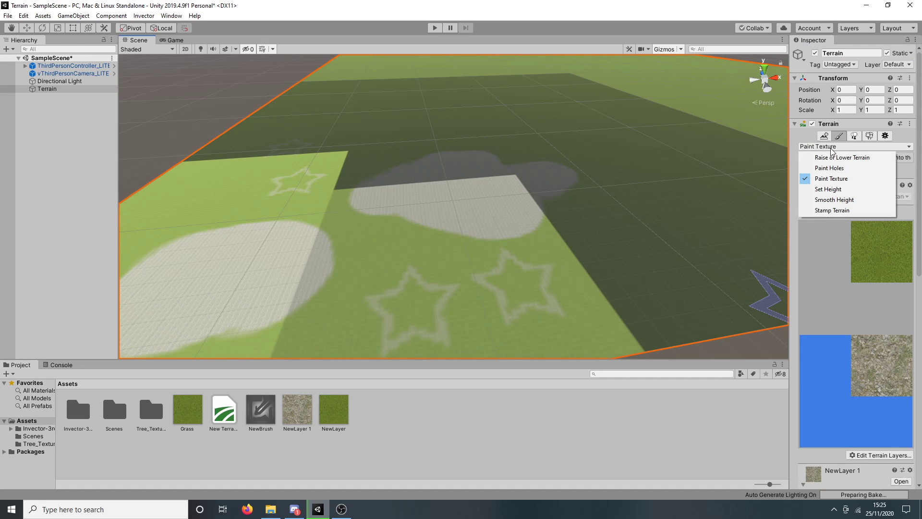
pyautogui.click(850, 188)
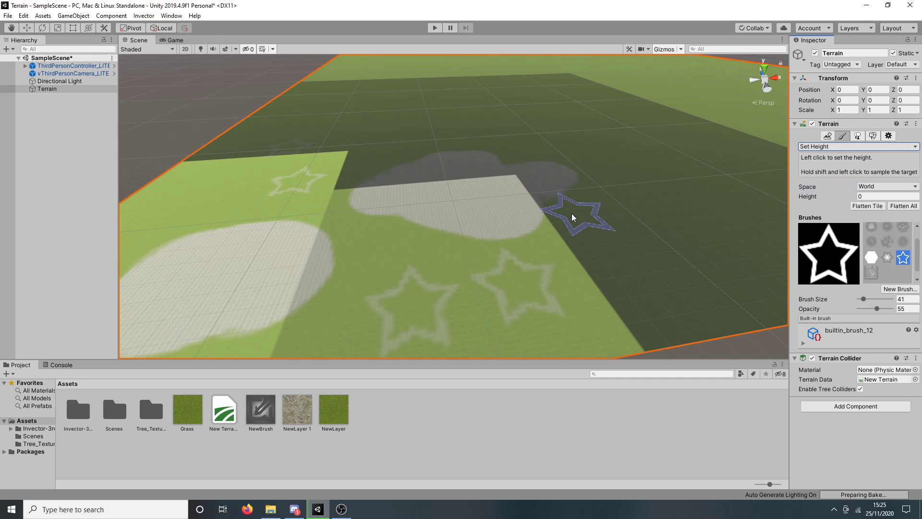
pyautogui.moveTo(418, 202); pyautogui.dragTo(510, 214, button='middle')
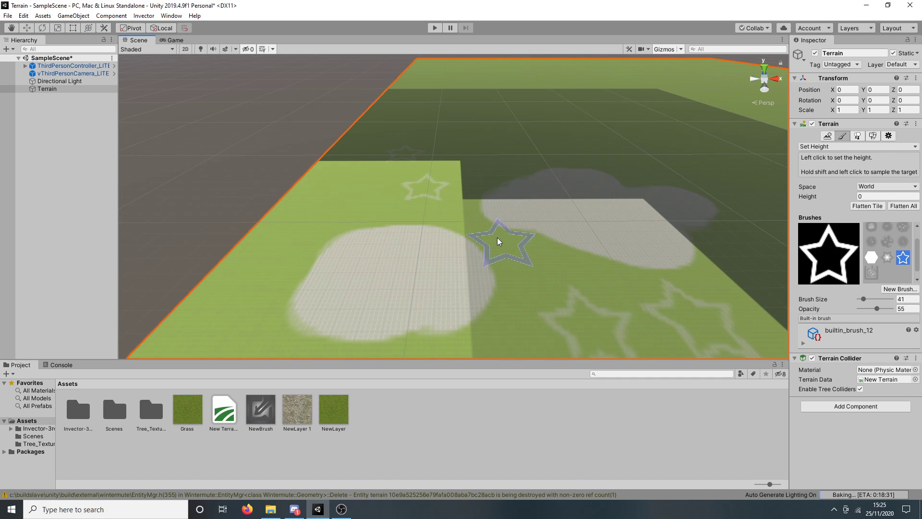
pyautogui.click(881, 200)
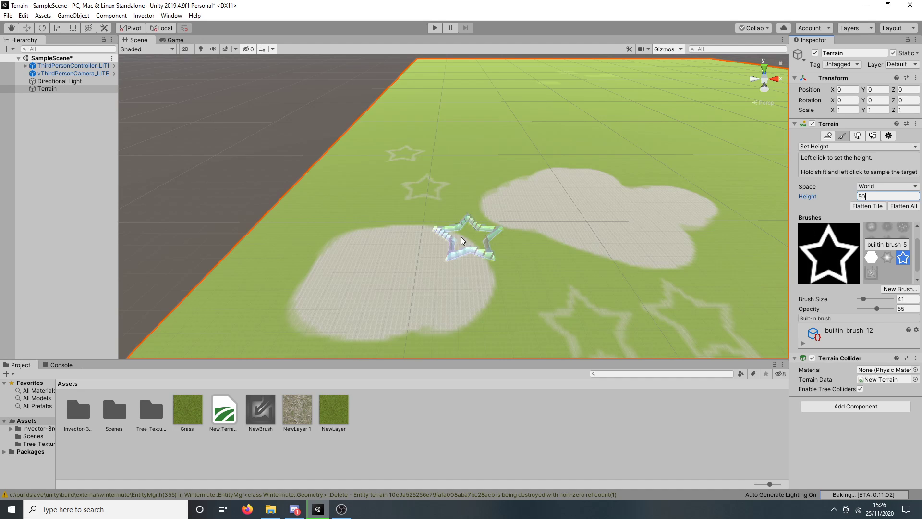
pyautogui.moveTo(459, 236)
pyautogui.mouseDown()
pyautogui.moveTo(522, 237)
pyautogui.moveTo(509, 229)
pyautogui.moveTo(532, 277)
pyautogui.moveTo(377, 252)
pyautogui.moveTo(482, 309)
pyautogui.moveTo(563, 270)
pyautogui.moveTo(492, 247)
pyautogui.moveTo(704, 281)
pyautogui.mouseUp()
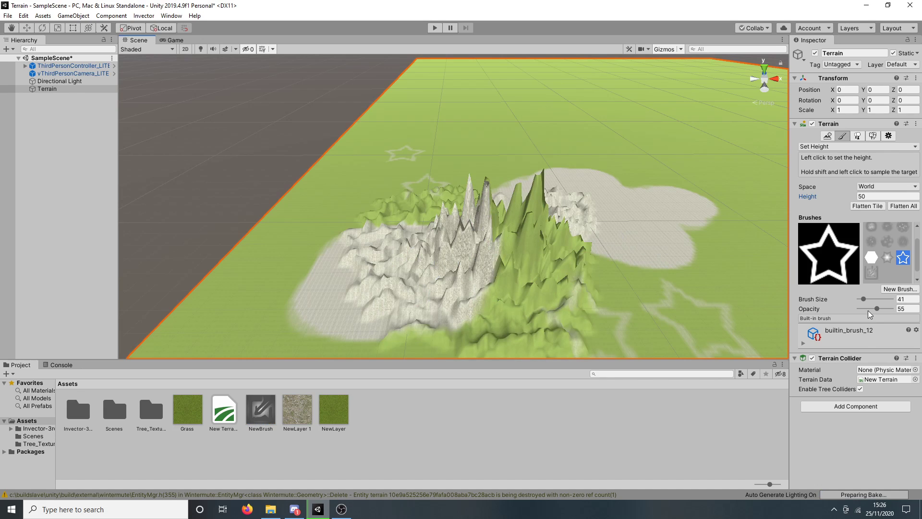
# - Set the brush opacity to 100 and raise more star-brush ridges along the terrain's front corner and beside the second gravel patch
pyautogui.moveTo(878, 307); pyautogui.dragTo(907, 315)
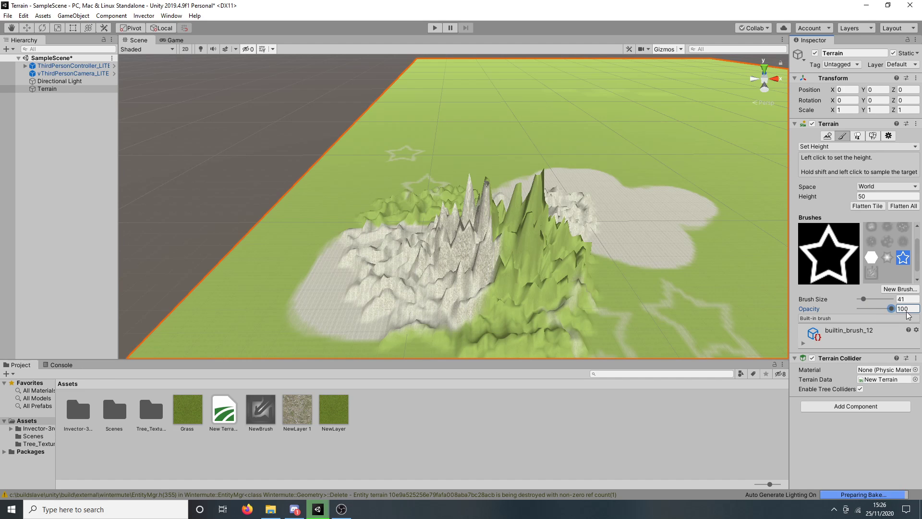
pyautogui.moveTo(576, 302); pyautogui.dragTo(538, 331, button='right')
pyautogui.moveTo(422, 210); pyautogui.dragTo(360, 215, button='right')
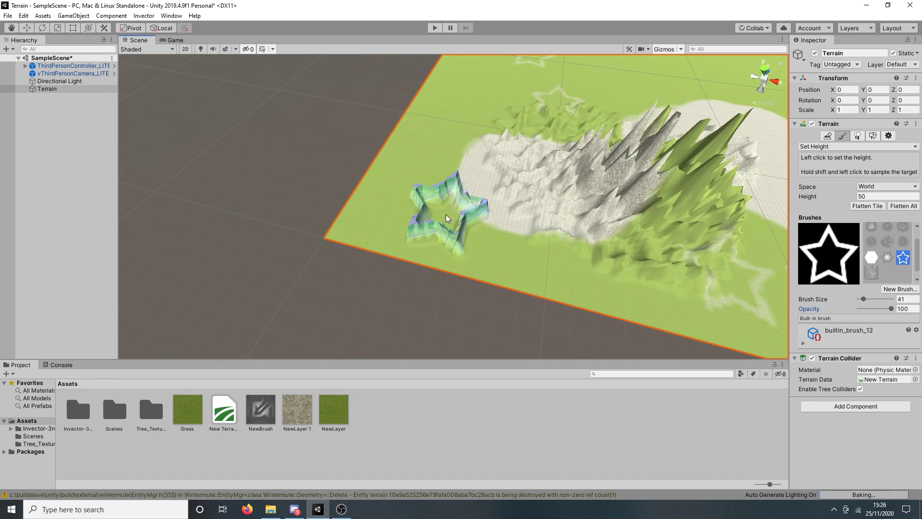
pyautogui.moveTo(446, 218)
pyautogui.mouseDown()
pyautogui.moveTo(423, 214)
pyautogui.moveTo(432, 231)
pyautogui.moveTo(485, 206)
pyautogui.moveTo(604, 240)
pyautogui.mouseUp()
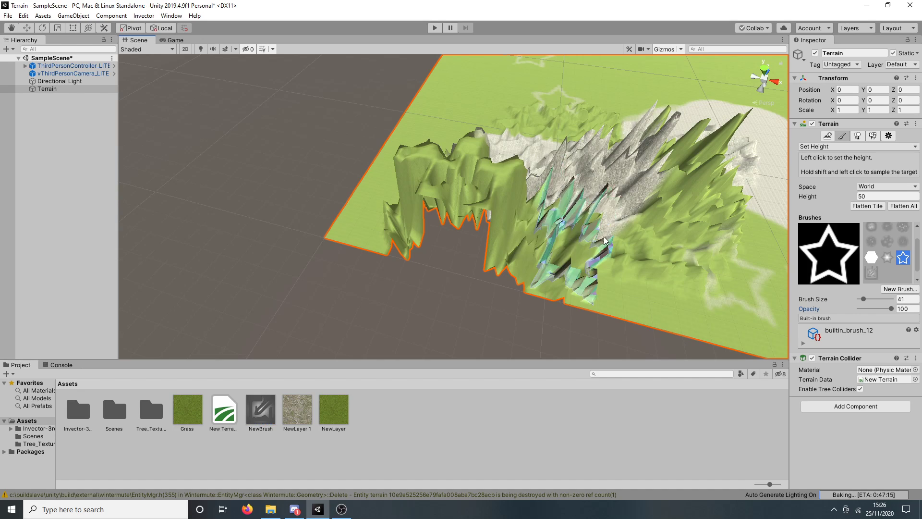
pyautogui.scroll(-1, 638, 243)
pyautogui.moveTo(638, 244); pyautogui.dragTo(466, 269, button='middle')
pyautogui.scroll(-2, 515, 262)
pyautogui.scroll(1, 534, 260)
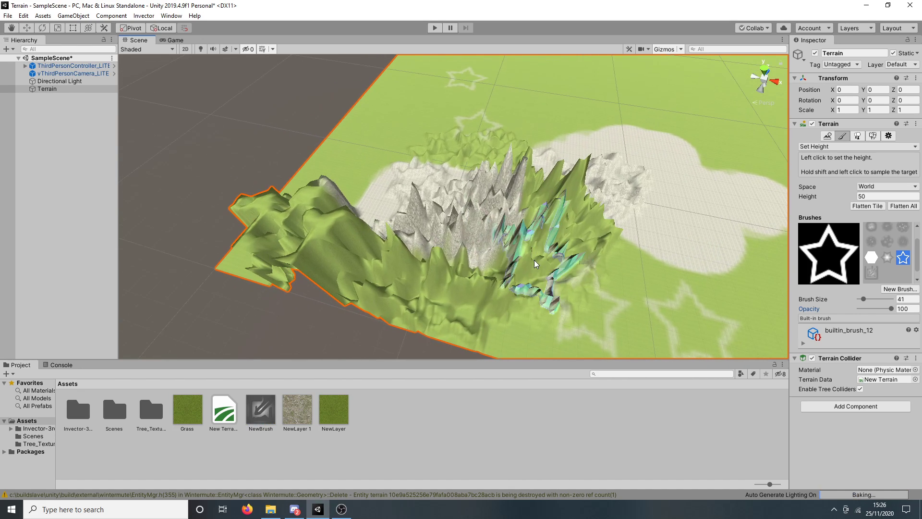
pyautogui.moveTo(534, 260)
pyautogui.mouseDown()
pyautogui.moveTo(557, 296)
pyautogui.moveTo(508, 278)
pyautogui.moveTo(518, 262)
pyautogui.moveTo(535, 260)
pyautogui.moveTo(403, 226)
pyautogui.moveTo(500, 207)
pyautogui.mouseUp()
pyautogui.moveTo(657, 221); pyautogui.dragTo(459, 203, button='middle')
pyautogui.click(519, 241)
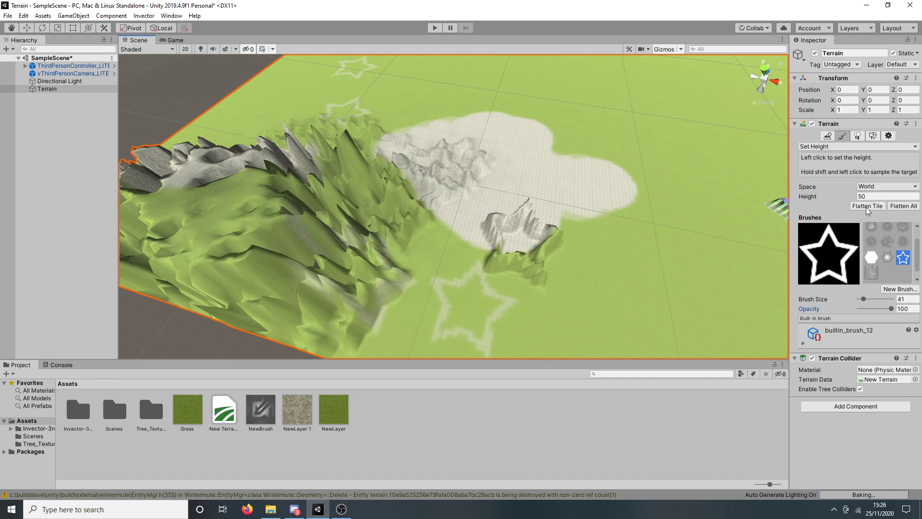
# - Choose the solid round brush and build a flat-topped plateau at height 50 beside the jagged ridges
pyautogui.scroll(2, 879, 235)
pyautogui.click(871, 233)
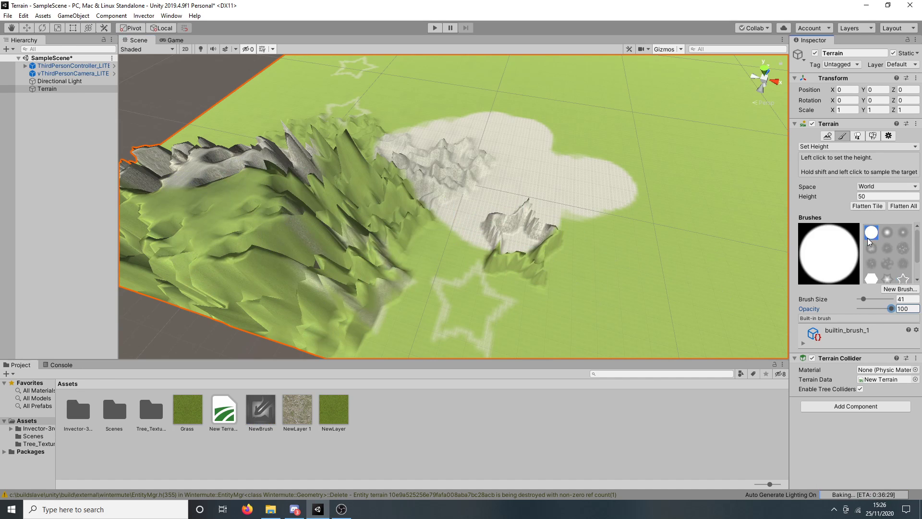
pyautogui.click(552, 243)
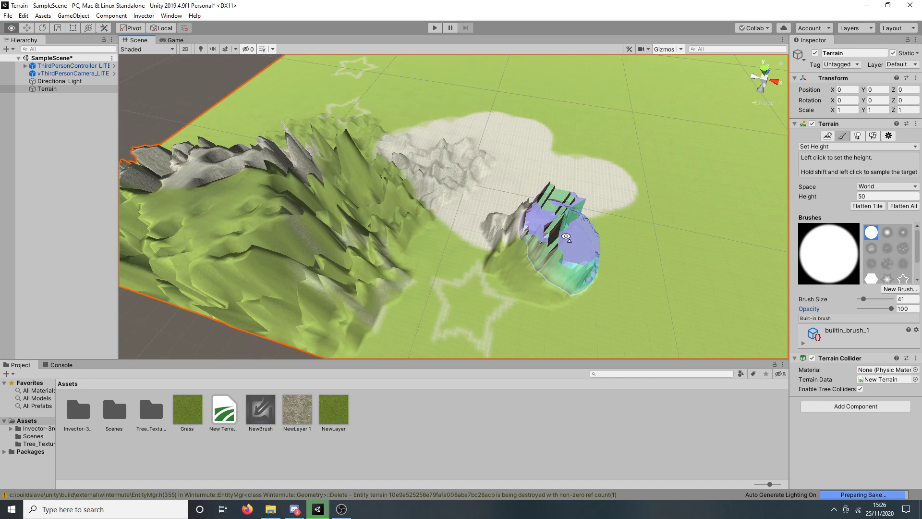
pyautogui.moveTo(568, 239); pyautogui.dragTo(539, 249, button='right')
pyautogui.click(534, 250)
pyautogui.moveTo(528, 248); pyautogui.dragTo(526, 232)
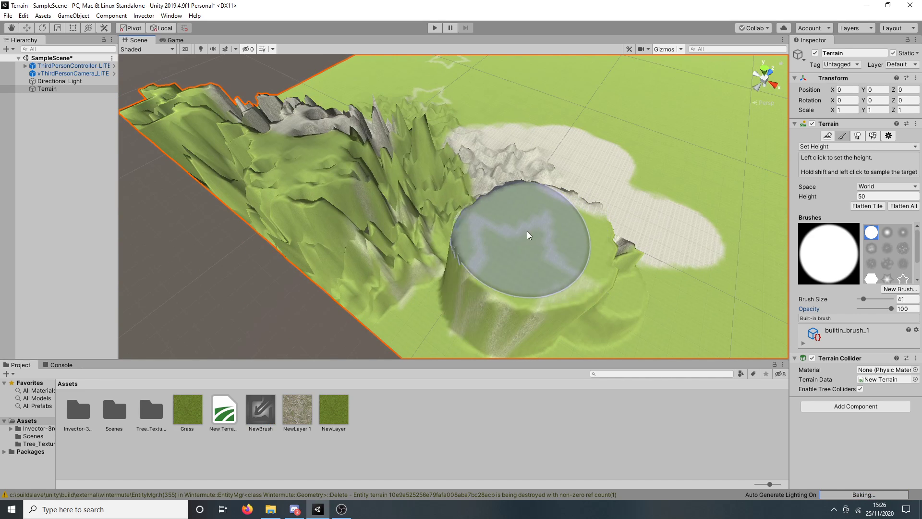
pyautogui.moveTo(575, 222)
pyautogui.mouseDown(button='right')
pyautogui.moveTo(528, 252)
pyautogui.moveTo(413, 261)
pyautogui.moveTo(407, 204)
pyautogui.mouseUp(button='right')
pyautogui.moveTo(345, 166)
pyautogui.mouseDown()
pyautogui.moveTo(360, 163)
pyautogui.moveTo(262, 202)
pyautogui.moveTo(410, 232)
pyautogui.moveTo(369, 212)
pyautogui.mouseUp()
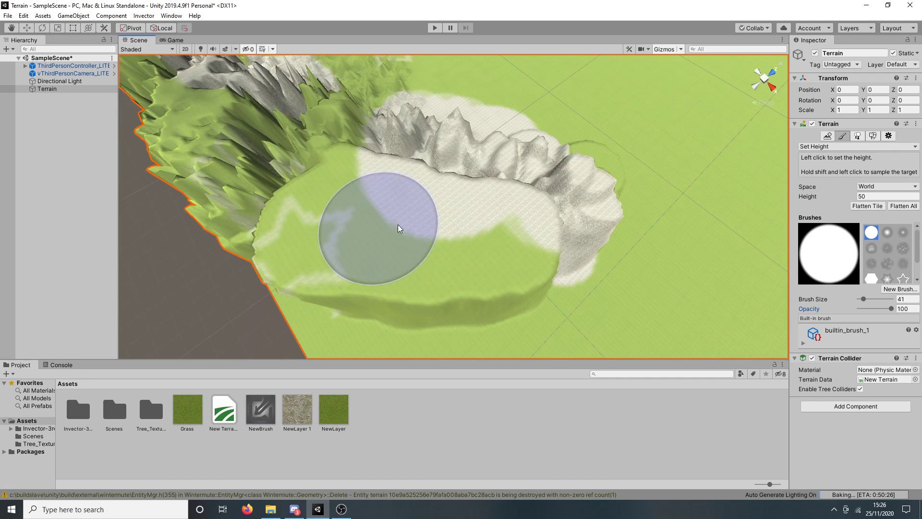
# - Sample the target height from the gravel slope beside the plateau and level the surrounding ground to it with the round brush
pyautogui.moveTo(429, 235); pyautogui.dragTo(507, 210, button='right')
pyautogui.moveTo(506, 210); pyautogui.dragTo(523, 194, button='middle')
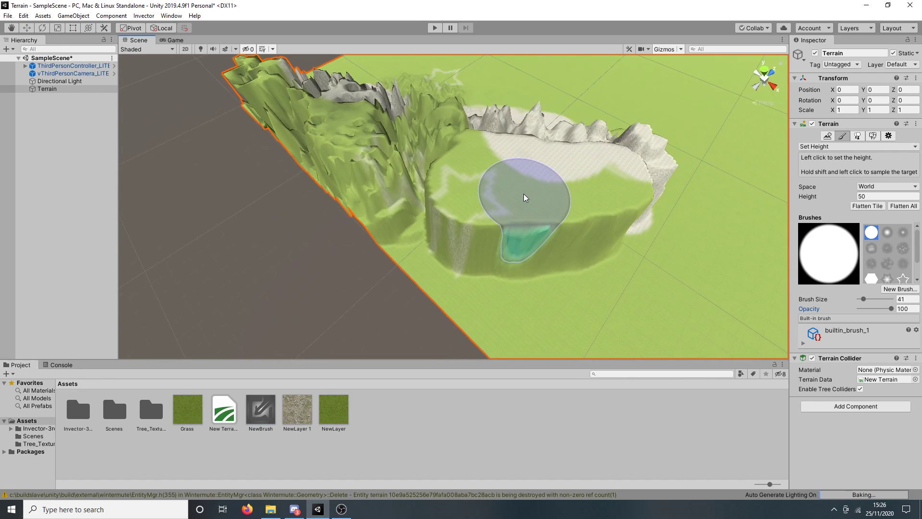
pyautogui.scroll(5, 523, 194)
pyautogui.moveTo(624, 163); pyautogui.dragTo(567, 183, button='middle')
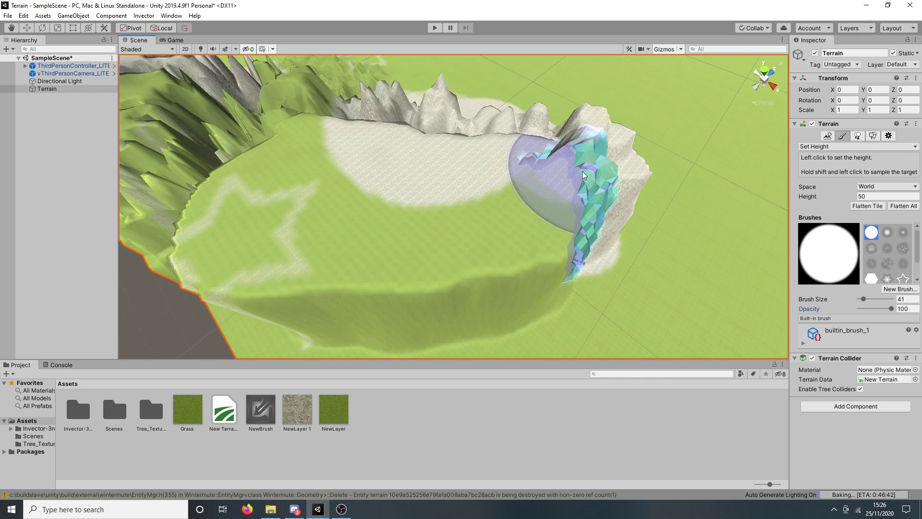
pyautogui.keyDown('alt'); pyautogui.moveTo(636, 201); pyautogui.dragTo(422, 94); pyautogui.keyUp('alt')
pyautogui.moveTo(422, 95)
pyautogui.mouseDown(button='middle')
pyautogui.moveTo(484, 119)
pyautogui.moveTo(587, 197)
pyautogui.mouseUp(button='middle')
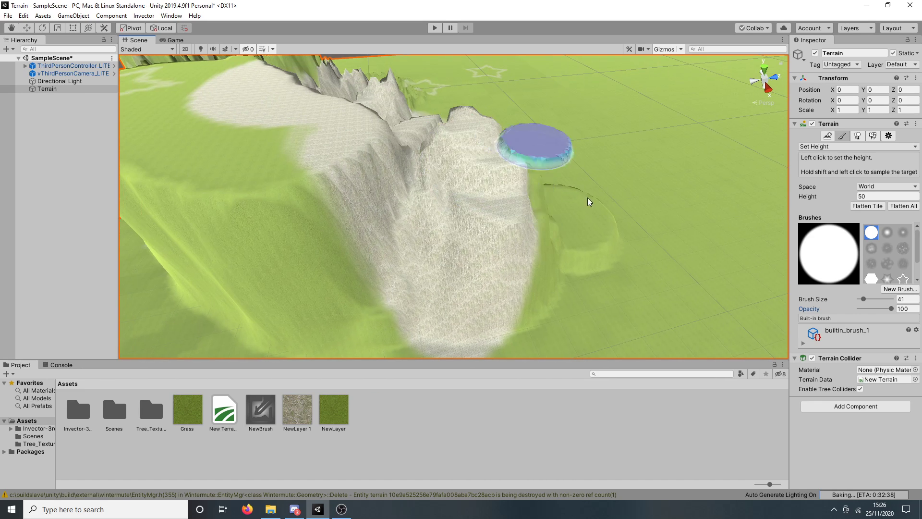
pyautogui.keyDown('shift'); pyautogui.click(494, 178); pyautogui.keyUp('shift')
pyautogui.moveTo(629, 243)
pyautogui.mouseDown()
pyautogui.moveTo(652, 266)
pyautogui.moveTo(423, 190)
pyautogui.moveTo(505, 190)
pyautogui.moveTo(460, 128)
pyautogui.moveTo(504, 240)
pyautogui.moveTo(614, 139)
pyautogui.moveTo(606, 217)
pyautogui.moveTo(561, 148)
pyautogui.moveTo(550, 151)
pyautogui.moveTo(614, 197)
pyautogui.mouseUp()
pyautogui.scroll(-5, 615, 196)
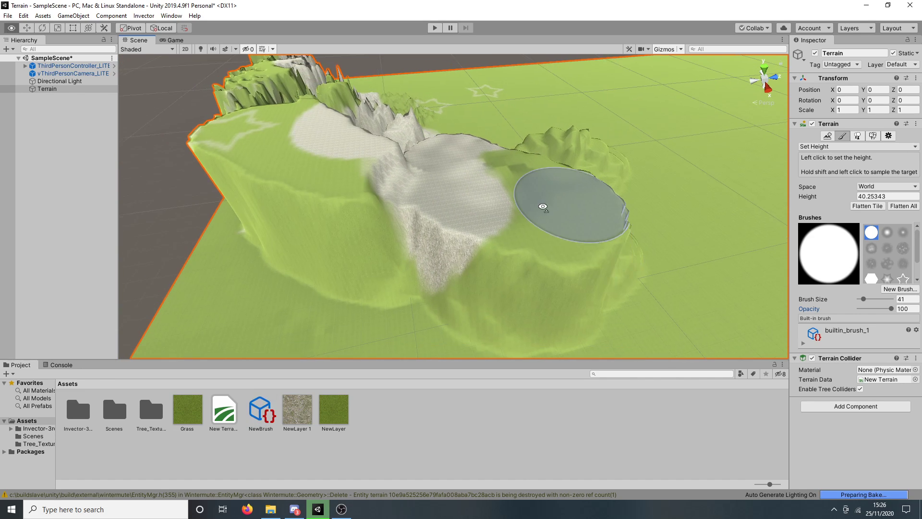
pyautogui.keyDown('alt'); pyautogui.moveTo(543, 206); pyautogui.dragTo(473, 192); pyautogui.keyUp('alt')
pyautogui.keyDown('alt'); pyautogui.moveTo(661, 265); pyautogui.dragTo(533, 226); pyautogui.keyUp('alt')
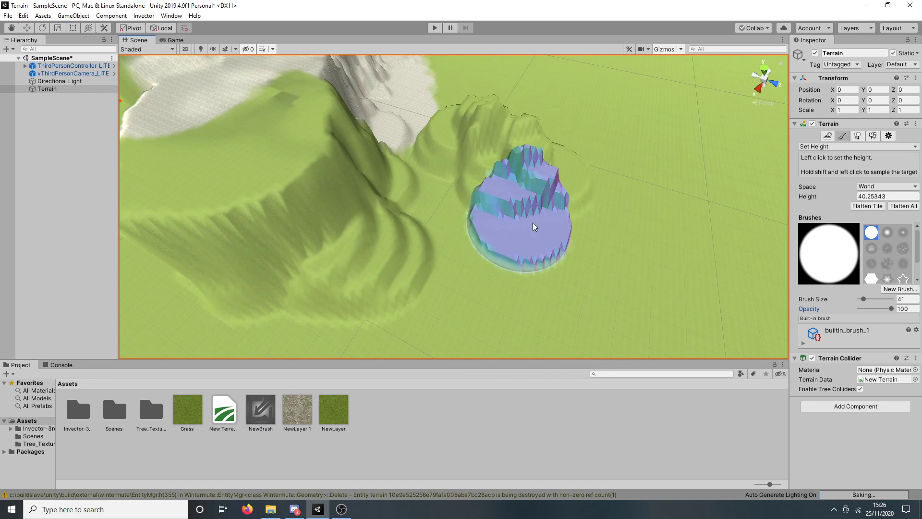
# - Flatten the terrain tile to the sampled height and inspect the levelled surface from several angles
pyautogui.click(862, 207)
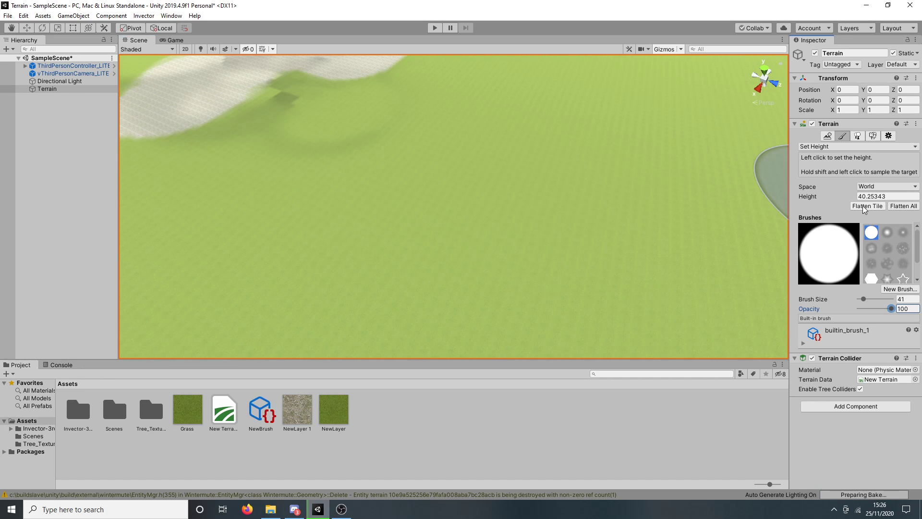
pyautogui.scroll(-6, 511, 196)
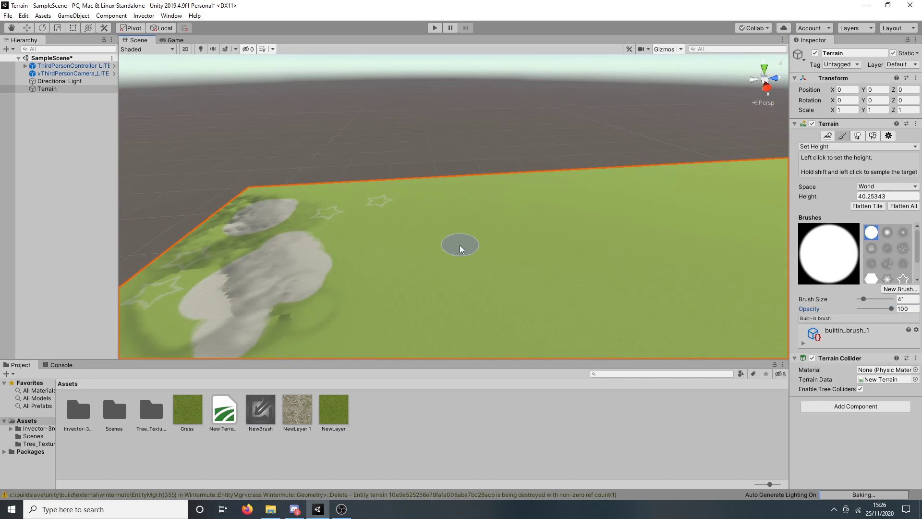
pyautogui.moveTo(473, 259); pyautogui.dragTo(597, 166, button='middle')
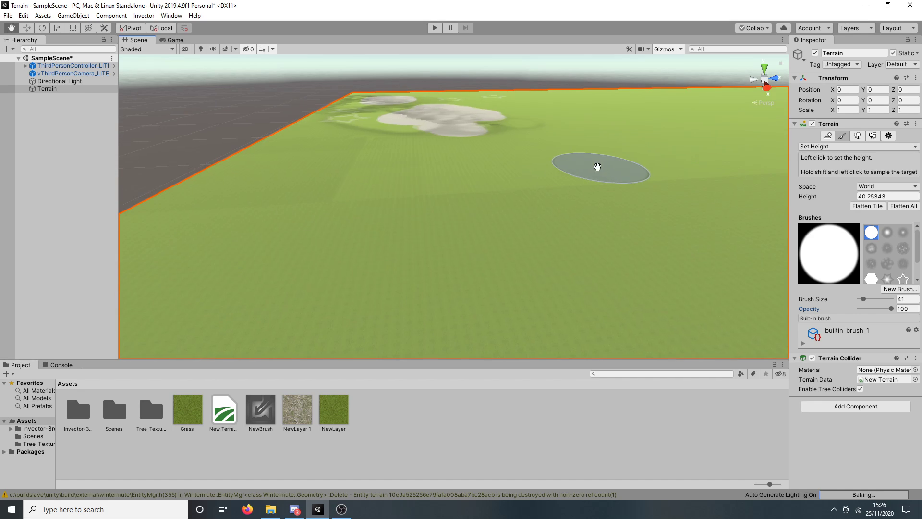
pyautogui.keyDown('alt'); pyautogui.moveTo(344, 168); pyautogui.dragTo(482, 140); pyautogui.keyUp('alt')
pyautogui.moveTo(539, 220); pyautogui.dragTo(531, 273, button='middle')
pyautogui.scroll(-8, 624, 224)
# - Flatten all terrain to the height 40.25343
pyautogui.click(905, 207)
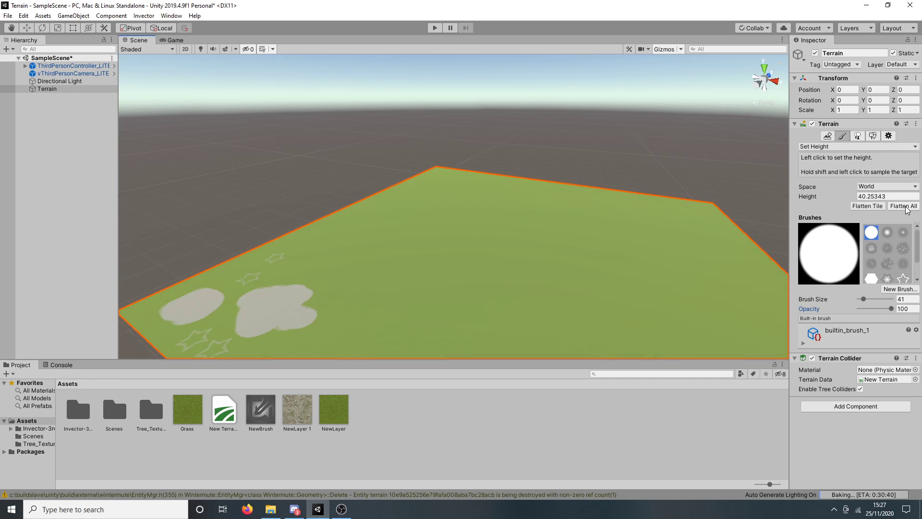
pyautogui.moveTo(565, 176); pyautogui.dragTo(538, 210, button='right')
pyautogui.scroll(1, 538, 210)
pyautogui.scroll(2, 538, 210)
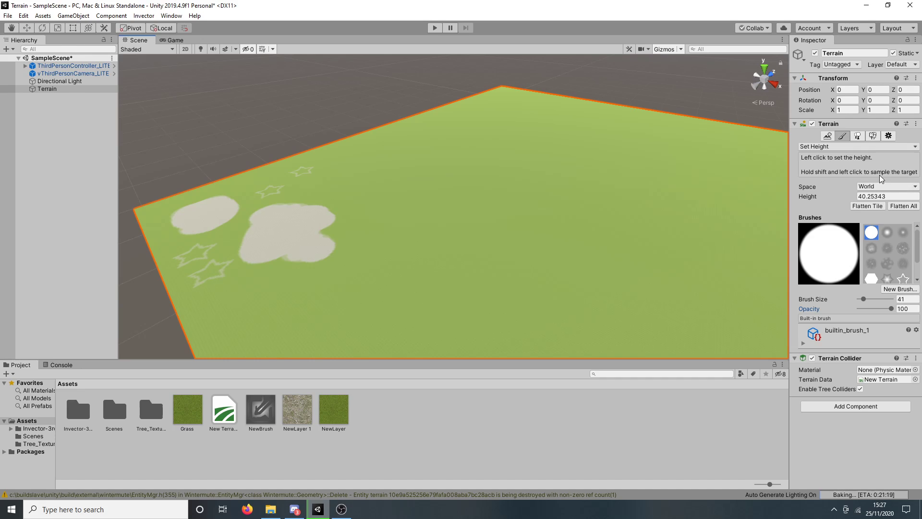
# - Raise a large mountain beside the gravel patches using Raise or Lower Terrain with a brush size of 228
pyautogui.click(821, 146)
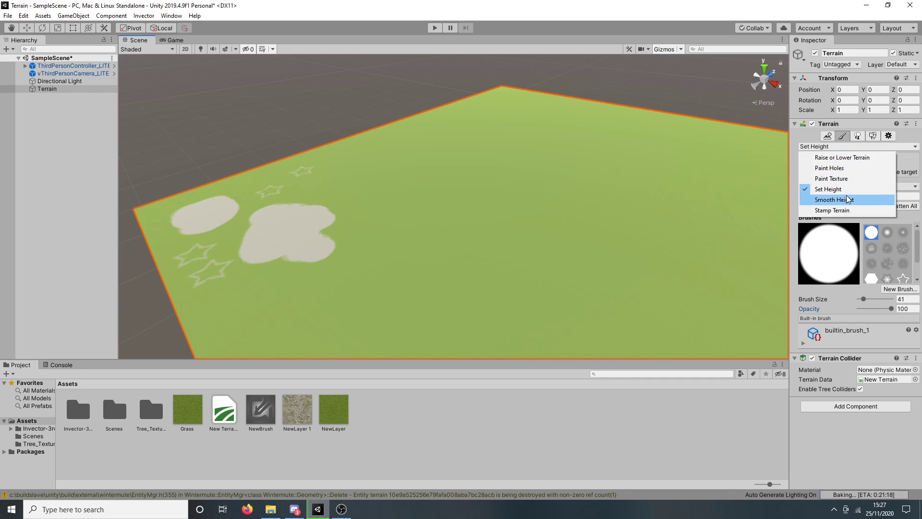
pyautogui.click(838, 157)
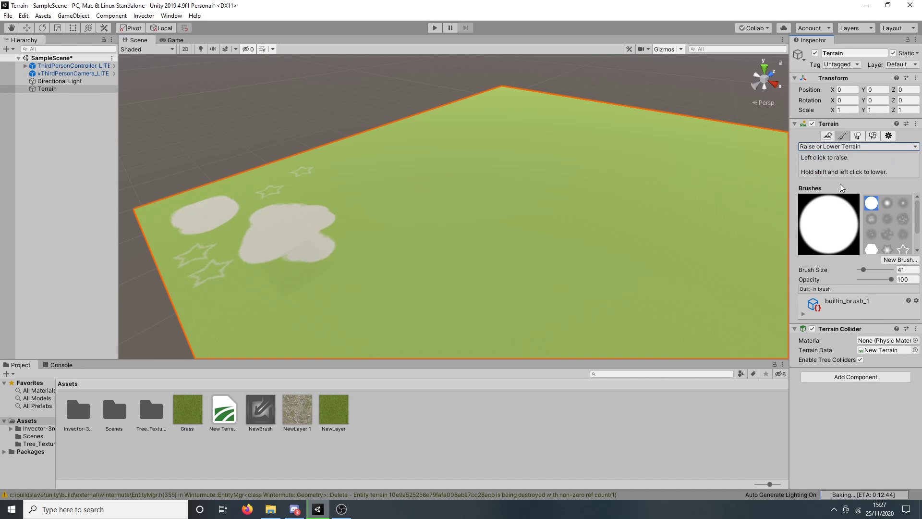
pyautogui.moveTo(863, 269); pyautogui.dragTo(868, 269)
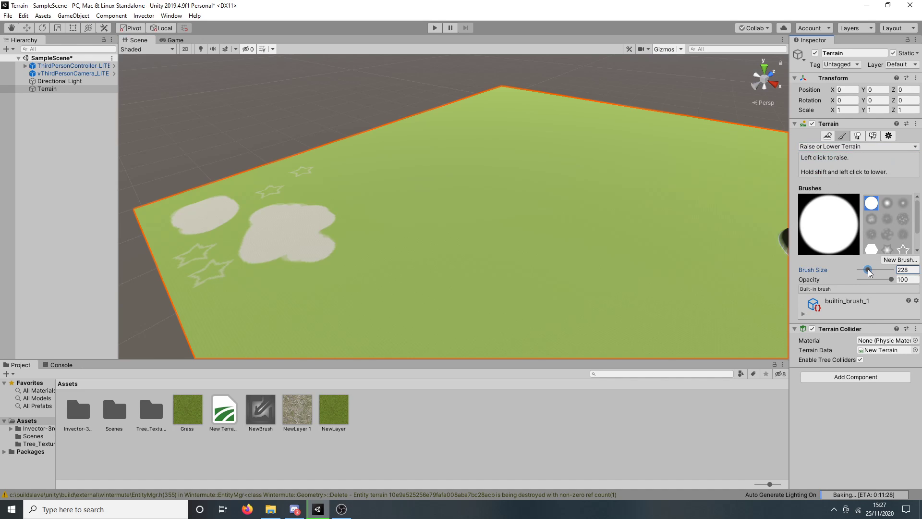
pyautogui.moveTo(528, 230)
pyautogui.mouseDown()
pyautogui.moveTo(414, 196)
pyautogui.moveTo(485, 256)
pyautogui.moveTo(406, 261)
pyautogui.mouseUp()
# - Reduce the brush size to 19 and raise thin, jagged spikes on the front slope of the mountain
pyautogui.click(859, 271)
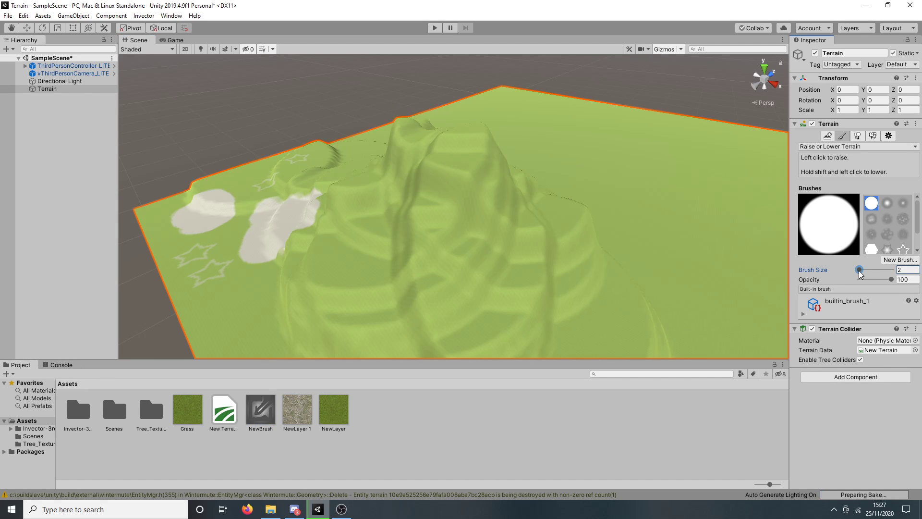
pyautogui.moveTo(402, 231)
pyautogui.mouseDown()
pyautogui.moveTo(454, 269)
pyautogui.moveTo(508, 254)
pyautogui.mouseUp()
pyautogui.scroll(-3, 552, 243)
pyautogui.moveTo(551, 244)
pyautogui.mouseDown(button='middle')
pyautogui.moveTo(490, 298)
pyautogui.moveTo(546, 280)
pyautogui.mouseUp(button='middle')
pyautogui.scroll(2, 545, 280)
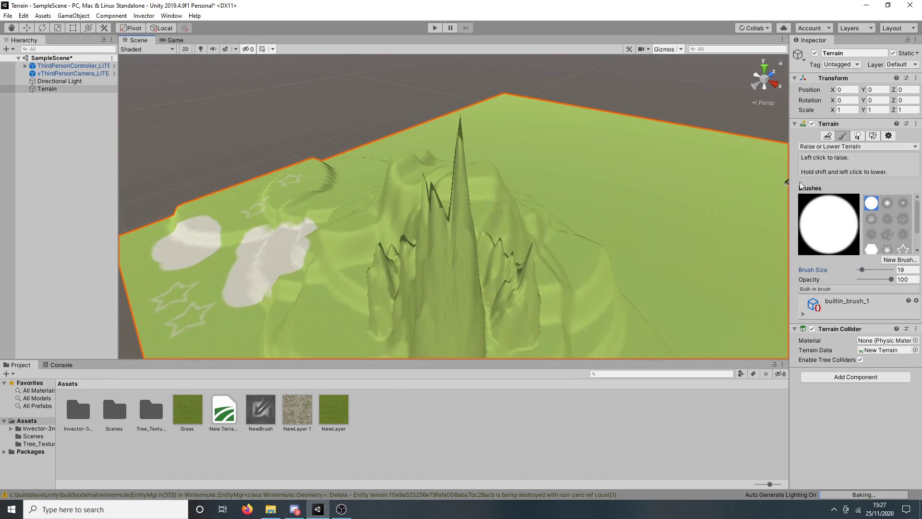
# - Smooth the jagged spikes into the mountainside using Smooth Height with a brush size of 52
pyautogui.click(839, 147)
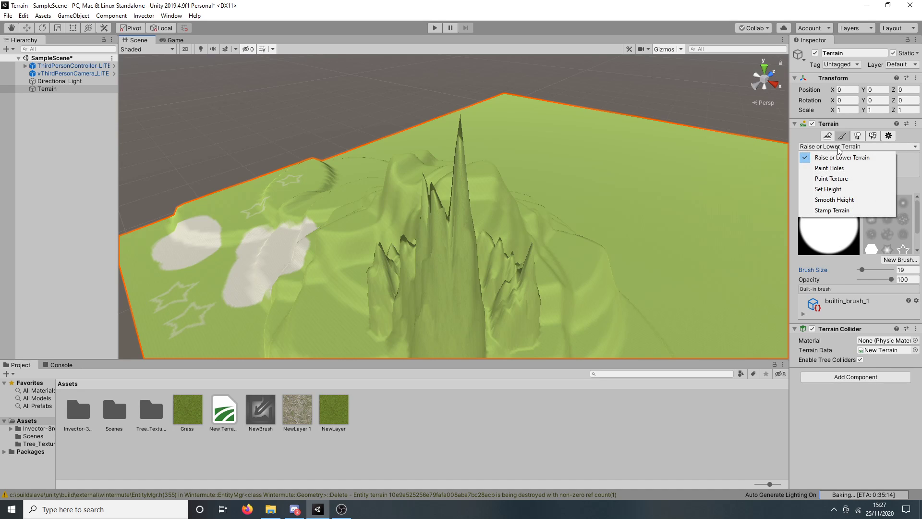
pyautogui.click(841, 201)
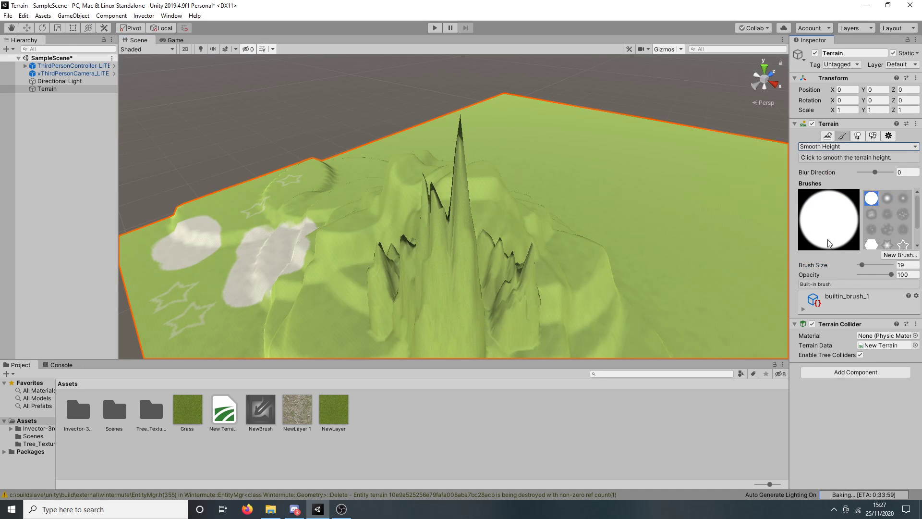
pyautogui.click(877, 265)
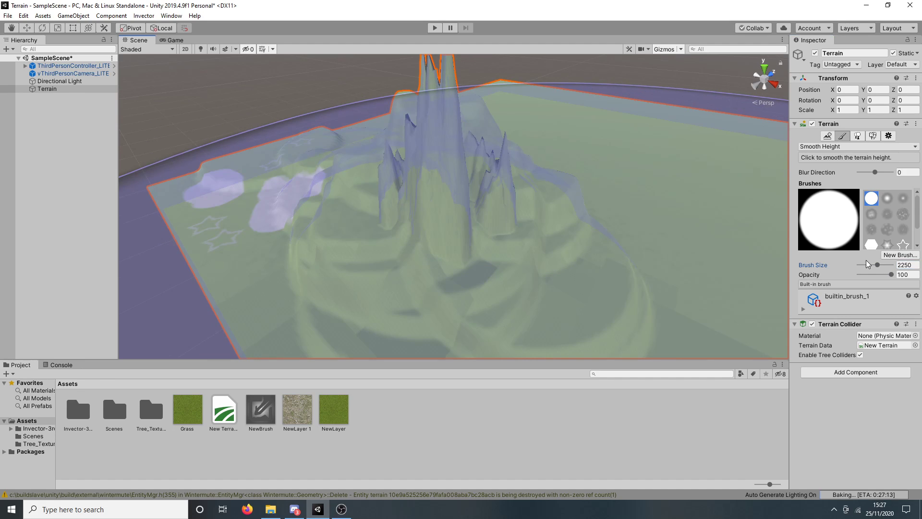
pyautogui.click(867, 265)
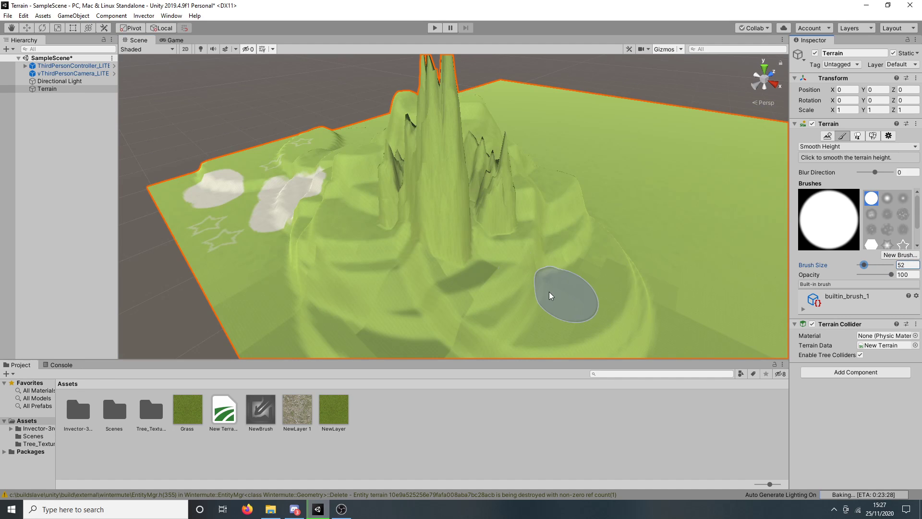
pyautogui.moveTo(533, 305)
pyautogui.mouseDown()
pyautogui.moveTo(455, 249)
pyautogui.moveTo(469, 227)
pyautogui.moveTo(427, 225)
pyautogui.moveTo(474, 232)
pyautogui.moveTo(494, 178)
pyautogui.moveTo(459, 200)
pyautogui.moveTo(396, 186)
pyautogui.moveTo(432, 211)
pyautogui.moveTo(458, 209)
pyautogui.moveTo(385, 175)
pyautogui.moveTo(422, 194)
pyautogui.moveTo(543, 211)
pyautogui.moveTo(482, 309)
pyautogui.moveTo(397, 243)
pyautogui.moveTo(464, 305)
pyautogui.moveTo(382, 238)
pyautogui.moveTo(396, 258)
pyautogui.moveTo(443, 191)
pyautogui.moveTo(433, 189)
pyautogui.moveTo(431, 212)
pyautogui.mouseUp()
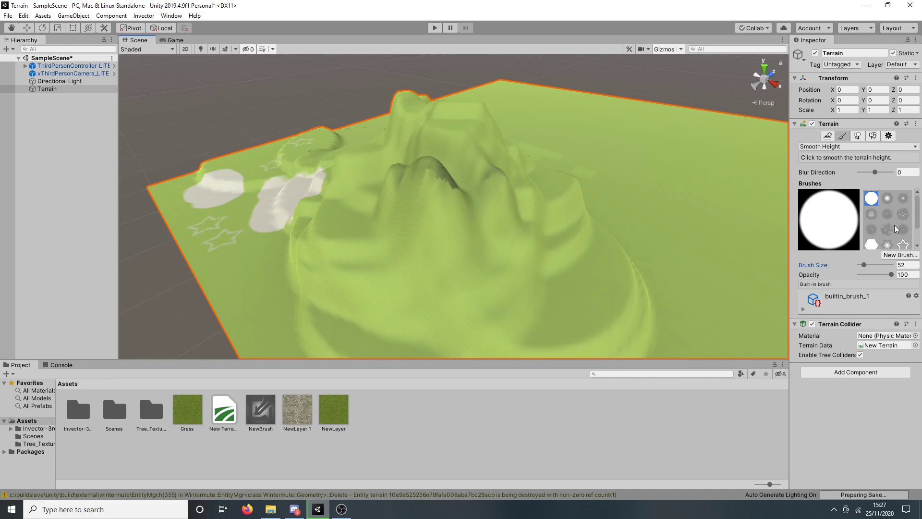
# - Set up Stamp Terrain with the star outline brush at stamp height 30, then undo a trial stamp beside the mountain
pyautogui.click(903, 245)
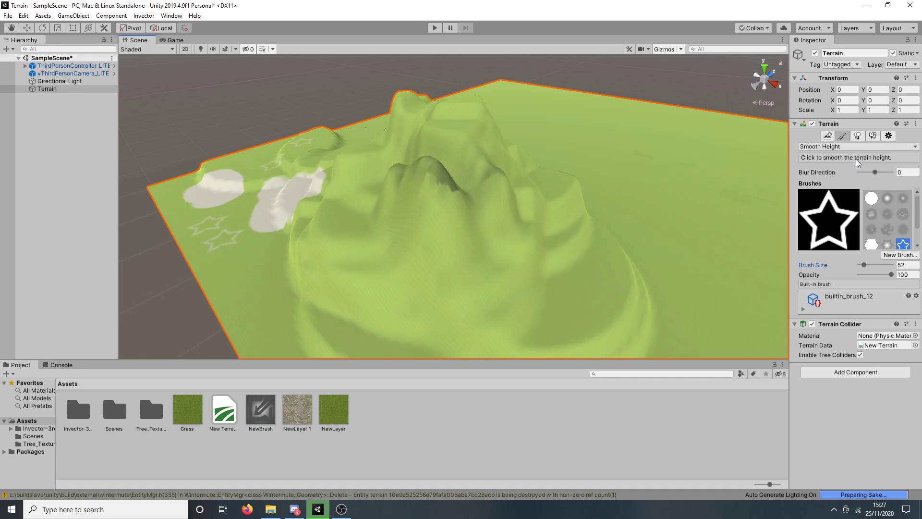
pyautogui.click(849, 148)
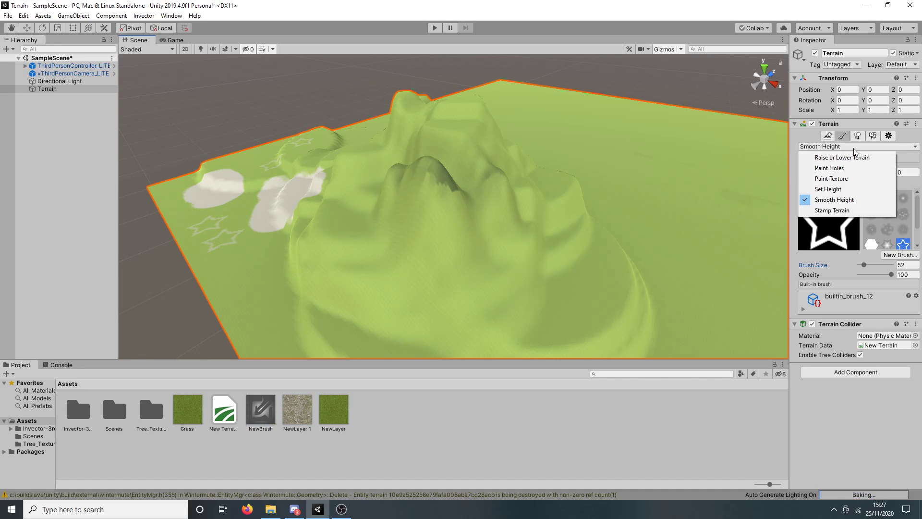
pyautogui.click(875, 210)
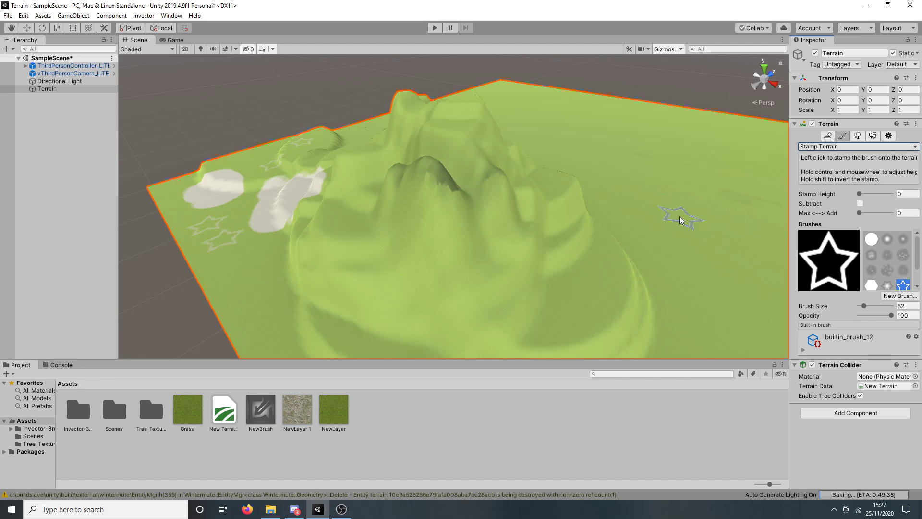
pyautogui.moveTo(678, 216); pyautogui.dragTo(539, 252, button='middle')
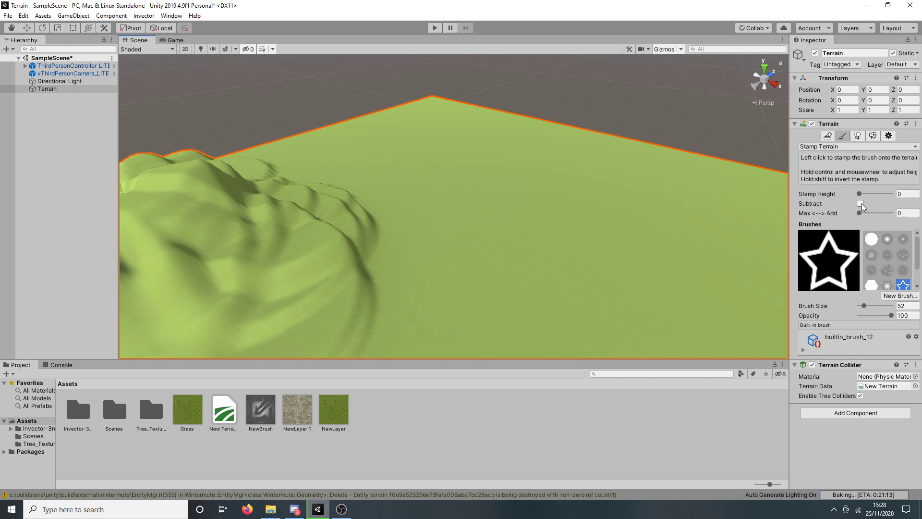
pyautogui.moveTo(858, 193); pyautogui.dragTo(866, 193)
pyautogui.click(431, 249)
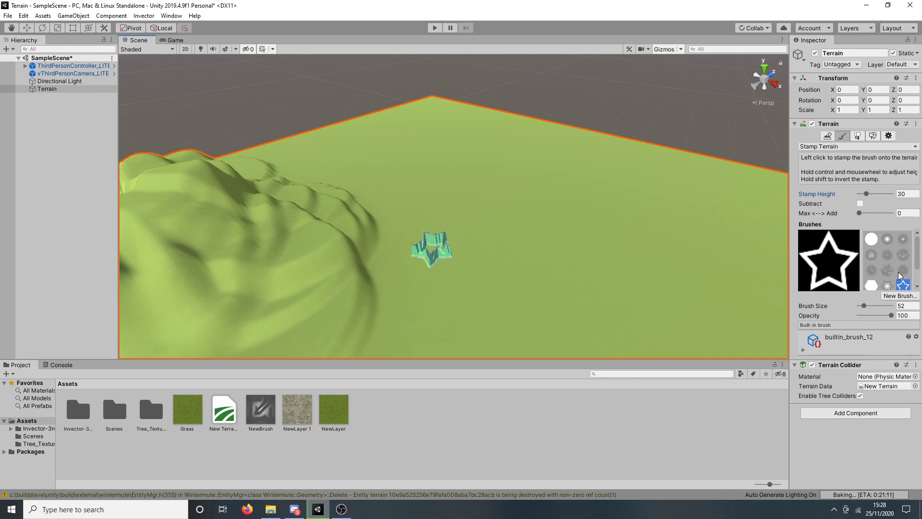
pyautogui.hotkey('ctrl', 'z')
# - Stamp a scattered group of low round platforms at height 30 on the flat ground with the solid round brush
pyautogui.click(870, 240)
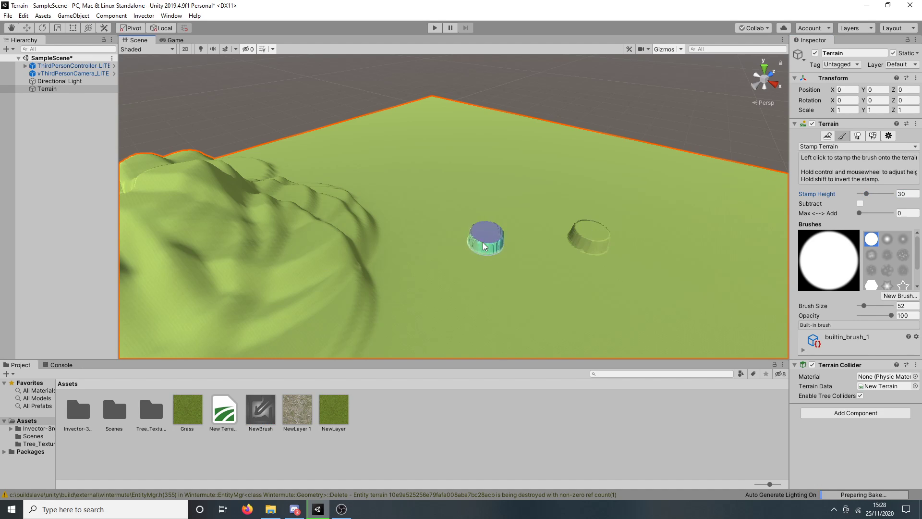
pyautogui.click(512, 229)
pyautogui.click(514, 256)
pyautogui.click(480, 287)
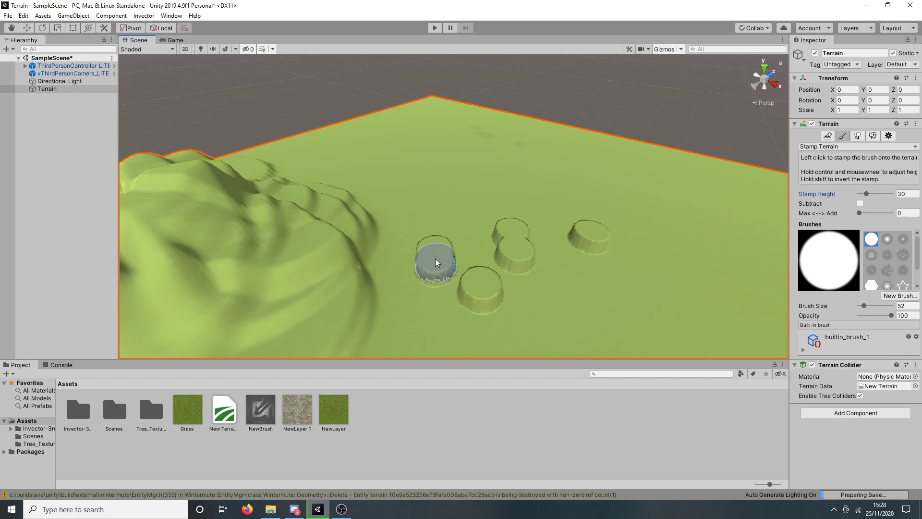
pyautogui.click(473, 252)
pyautogui.click(477, 202)
pyautogui.click(546, 189)
pyautogui.click(582, 198)
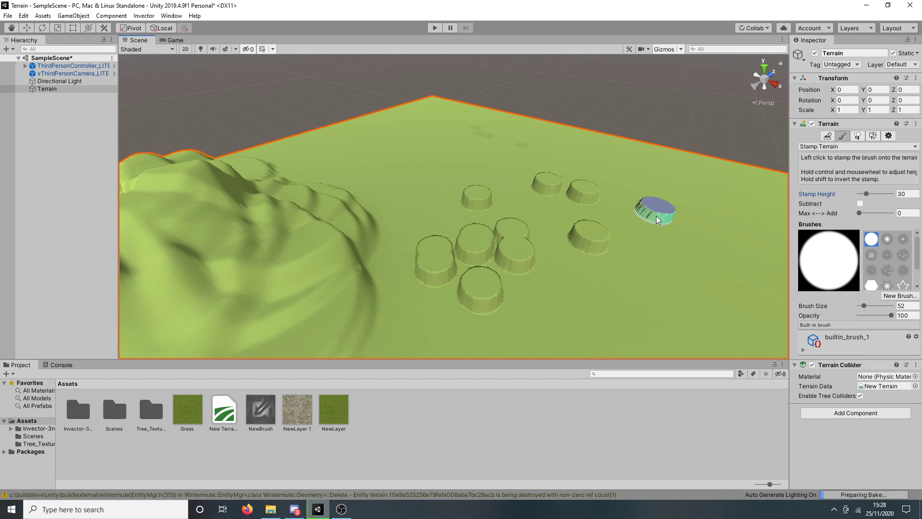
pyautogui.click(668, 246)
pyautogui.click(655, 308)
pyautogui.click(580, 320)
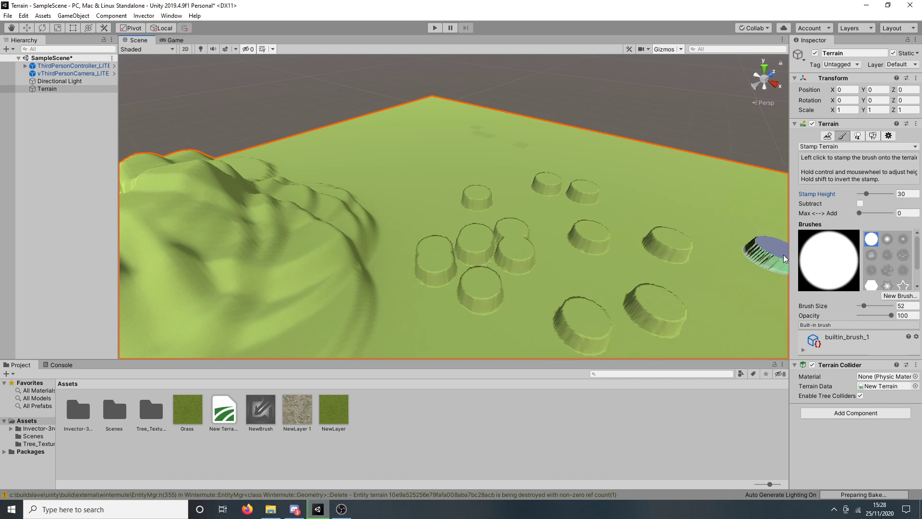
pyautogui.click(578, 255)
pyautogui.click(547, 271)
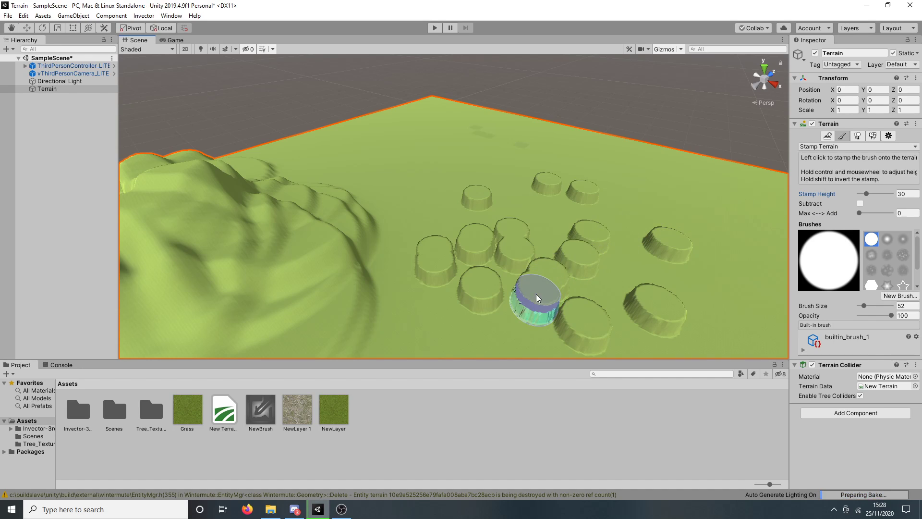
pyautogui.click(536, 293)
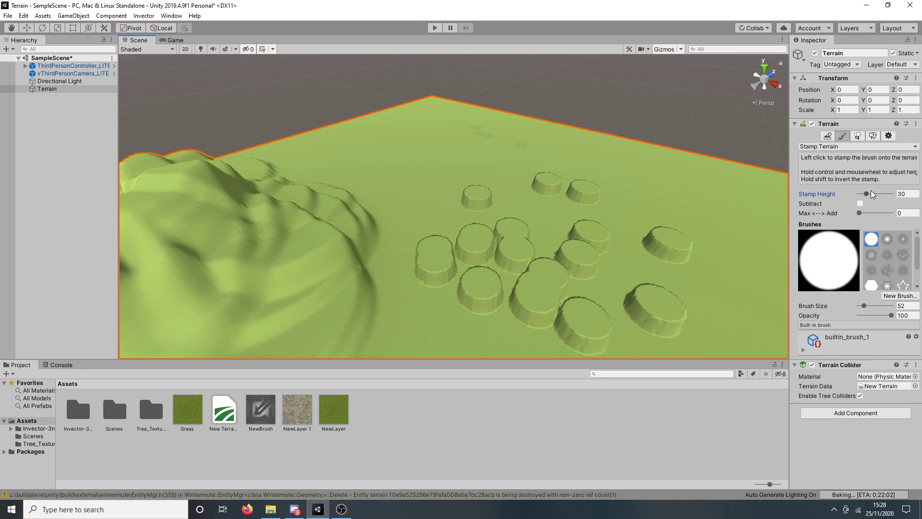
# - Set the stamp height to 48 and stamp several taller round pillars among the low platforms
pyautogui.moveTo(871, 191); pyautogui.dragTo(868, 192)
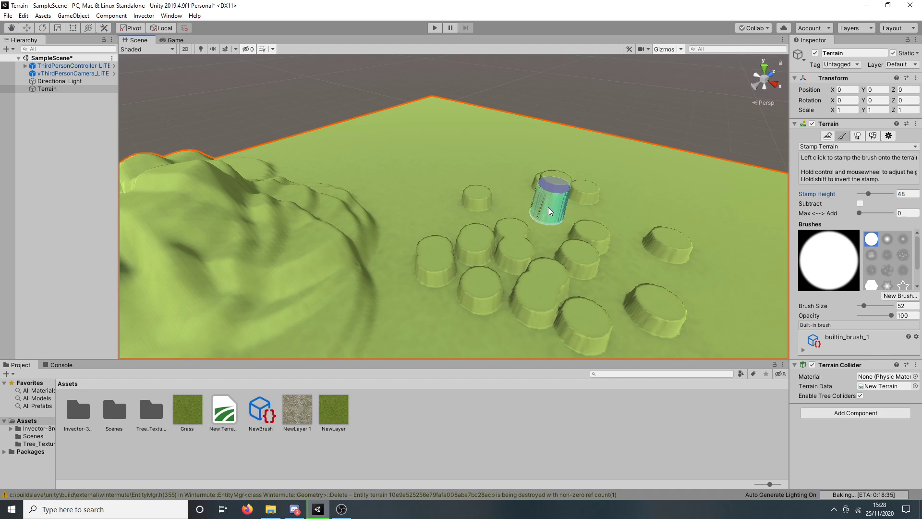
pyautogui.click(548, 206)
pyautogui.click(426, 209)
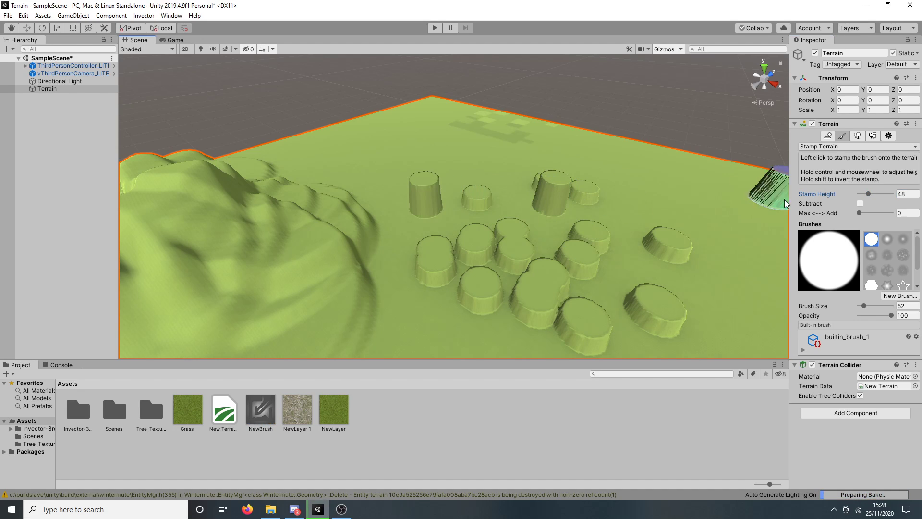
pyautogui.click(801, 146)
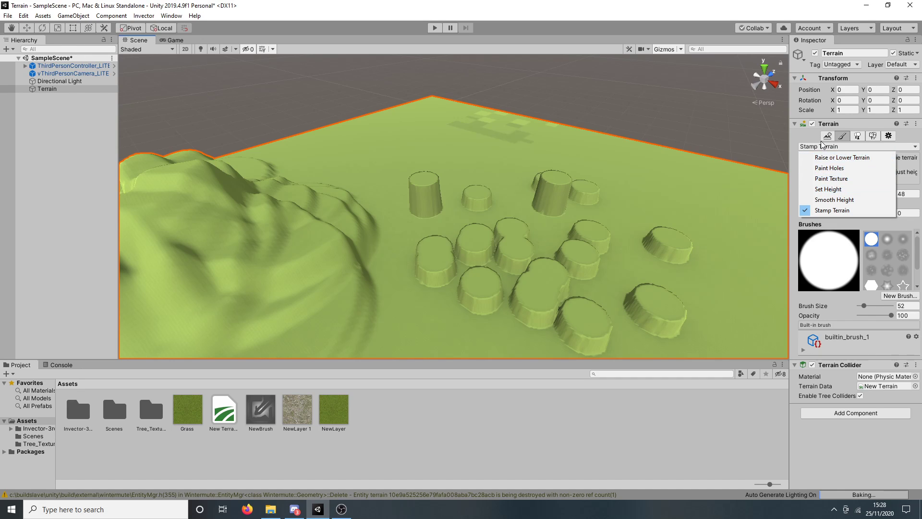
pyautogui.click(822, 147)
pyautogui.click(493, 172)
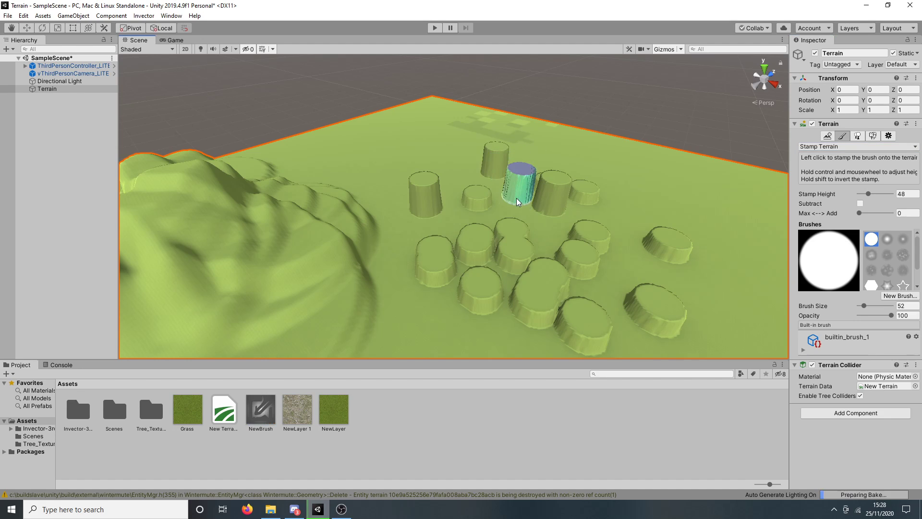
pyautogui.click(516, 198)
pyautogui.click(499, 223)
# - Stamp star outline walls at height 48 over and around the round platforms with the star brush
pyautogui.click(903, 286)
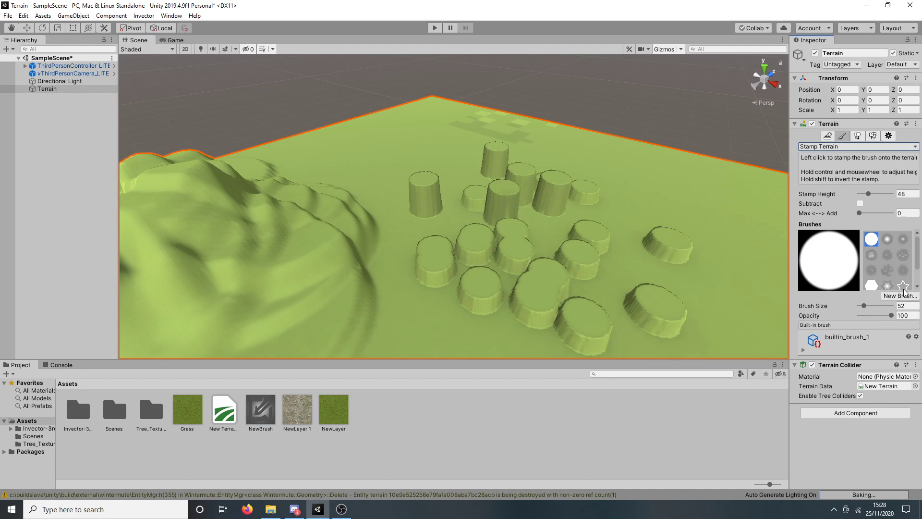
pyautogui.click(555, 253)
pyautogui.click(641, 252)
pyautogui.click(480, 292)
pyautogui.click(446, 333)
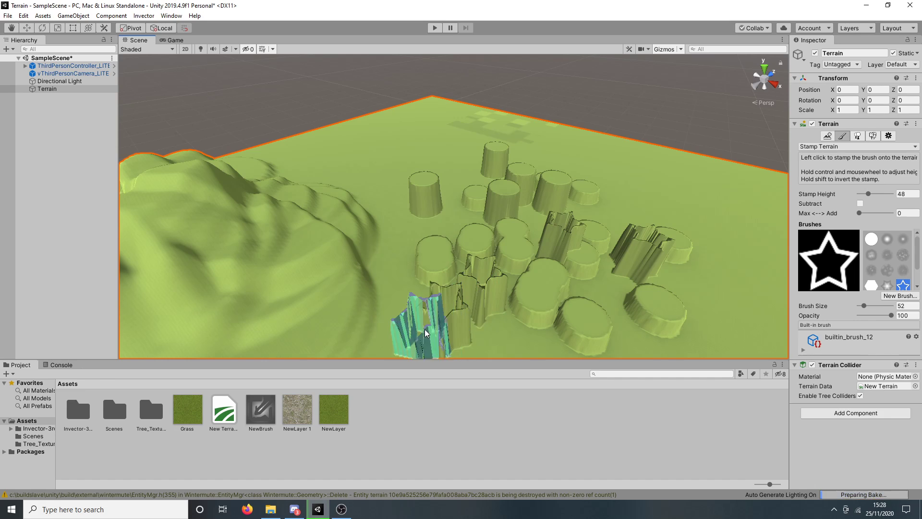
pyautogui.click(425, 329)
pyautogui.click(503, 335)
pyautogui.click(485, 331)
pyautogui.click(574, 319)
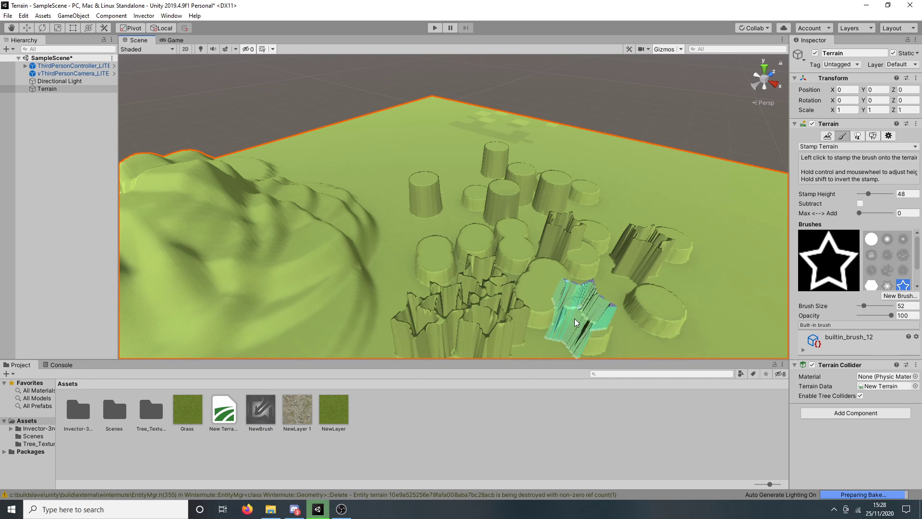
pyautogui.click(422, 224)
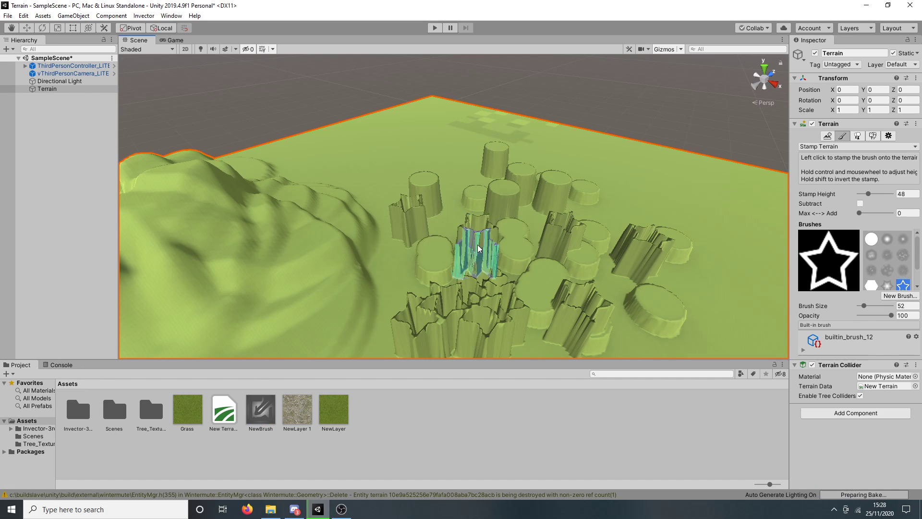
pyautogui.click(454, 232)
pyautogui.click(419, 267)
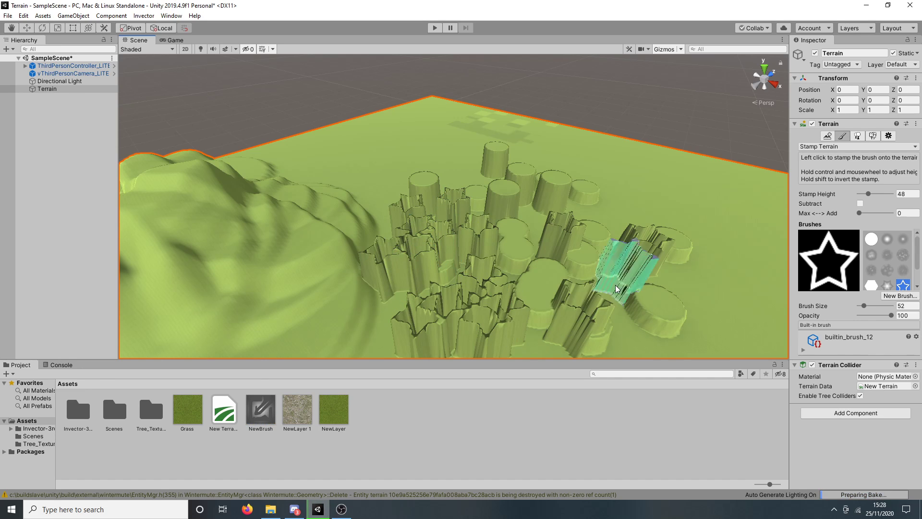
# - Set Stamp Terrain to subtract with the solid round brush and a Max–Add value of 0.19
pyautogui.press('f')
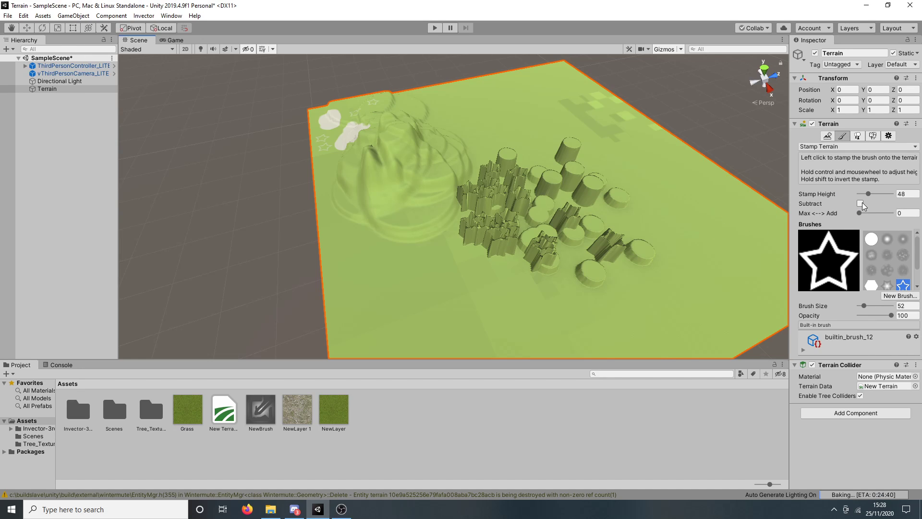
pyautogui.scroll(1, 454, 217)
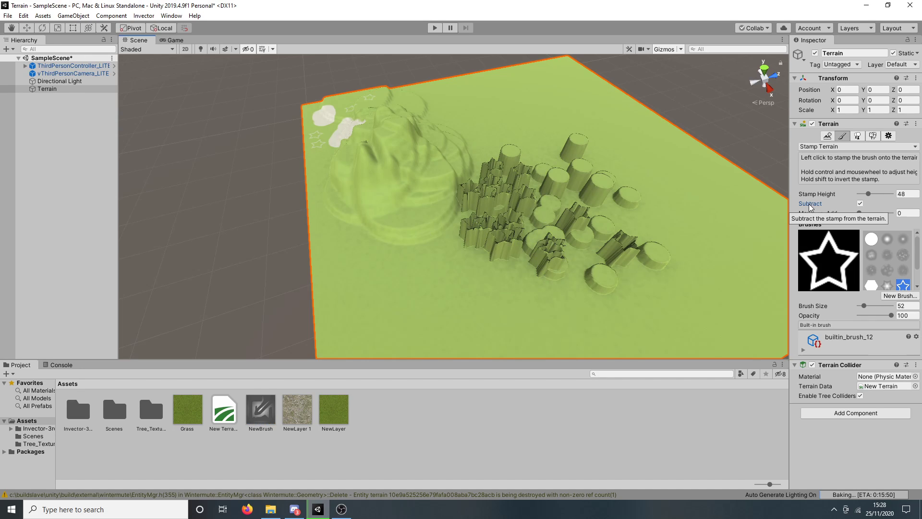
pyautogui.click(870, 238)
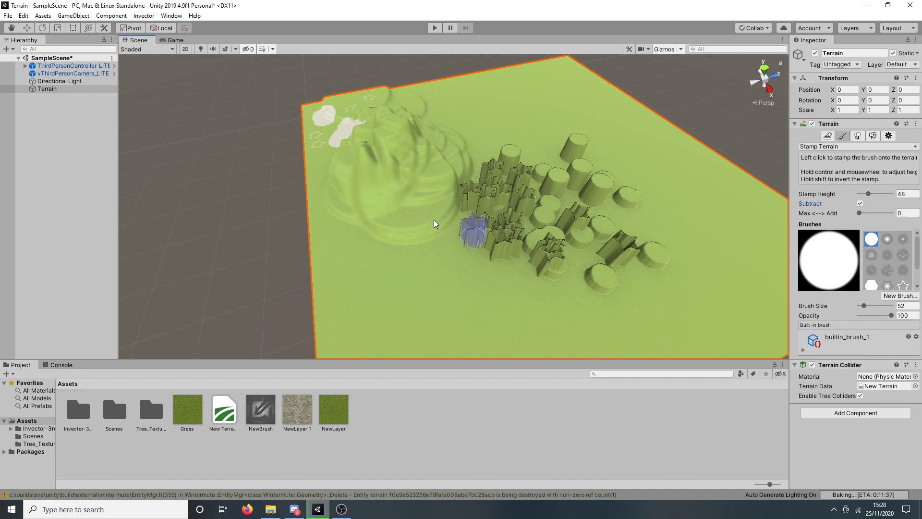
pyautogui.click(393, 156)
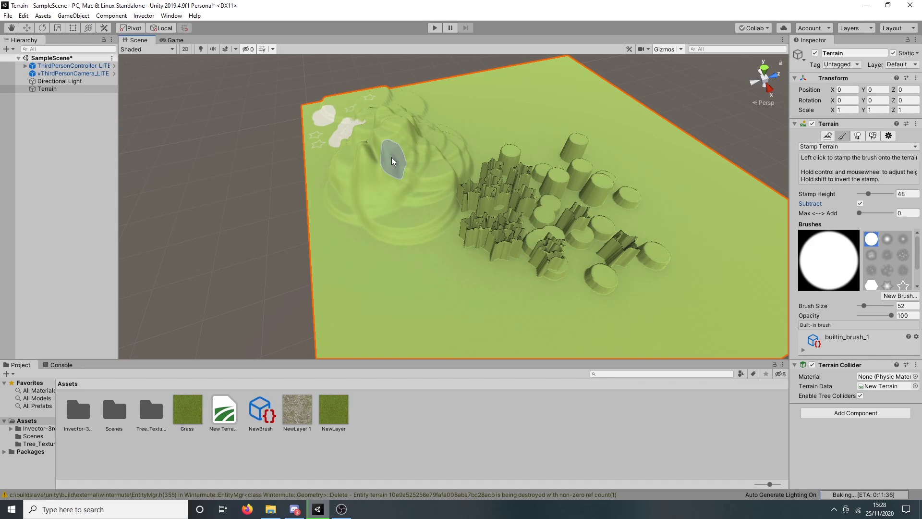
pyautogui.click(865, 212)
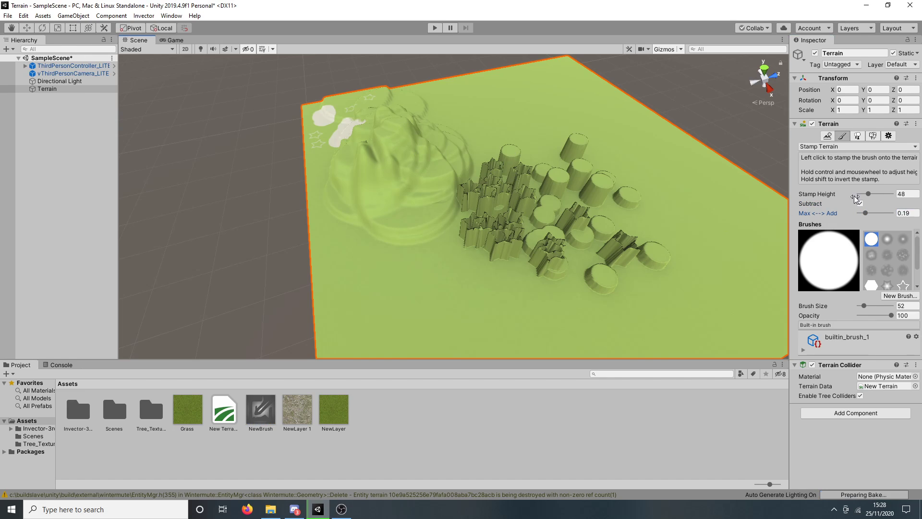
pyautogui.click(808, 147)
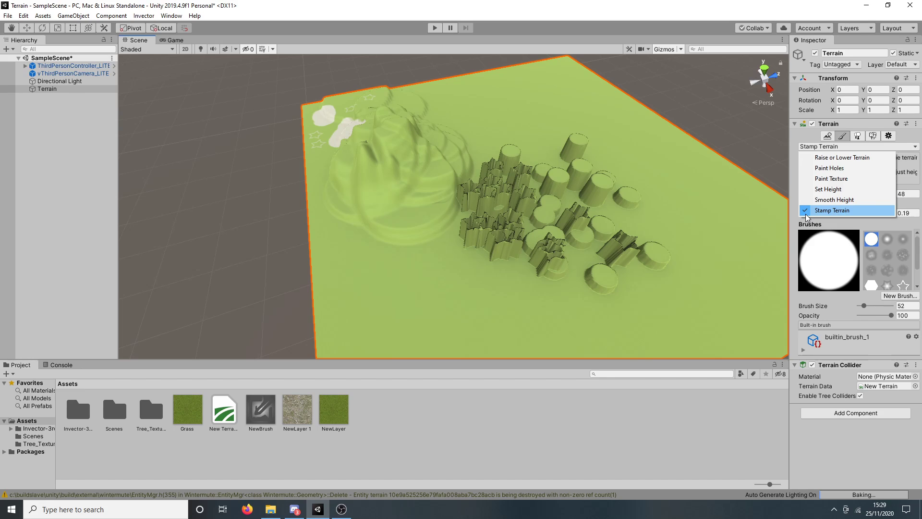
pyautogui.click(819, 209)
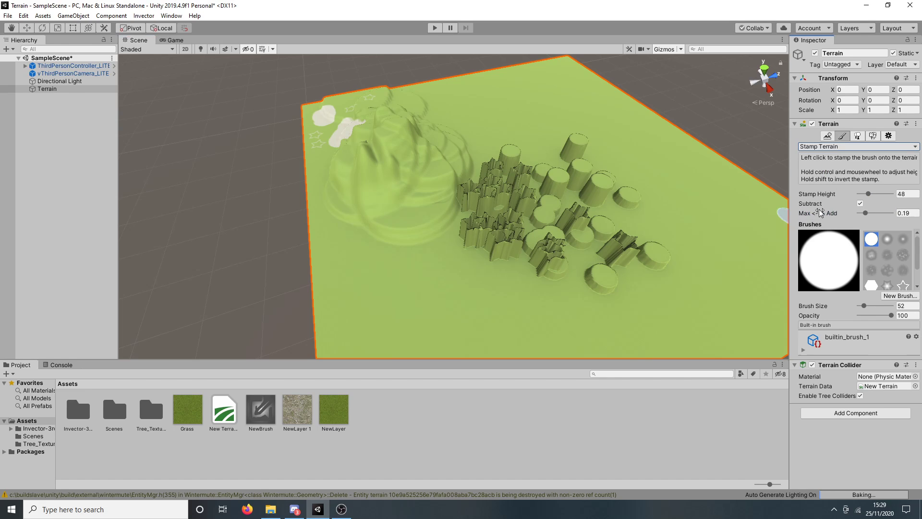
# - Set the stamp height to 19 and stamp round pits into the flat ground in front of the mountain
pyautogui.click(865, 195)
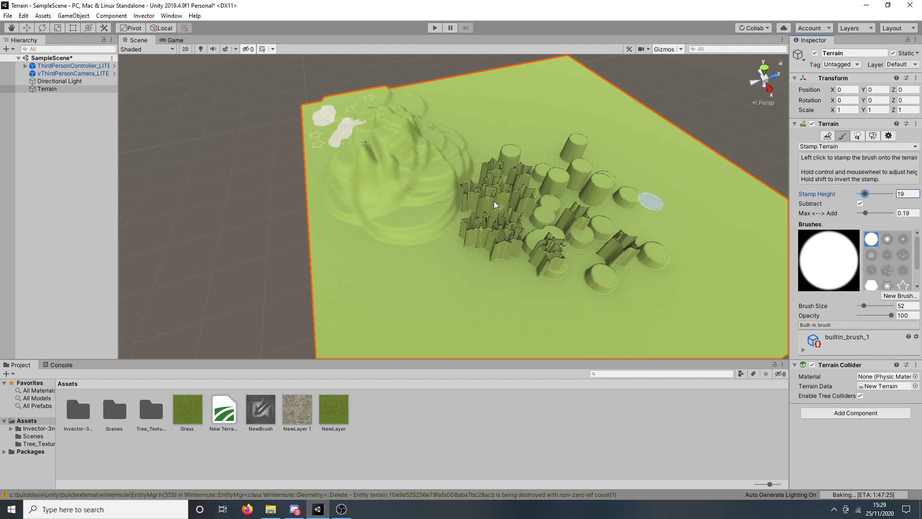
pyautogui.click(516, 154)
pyautogui.click(329, 302)
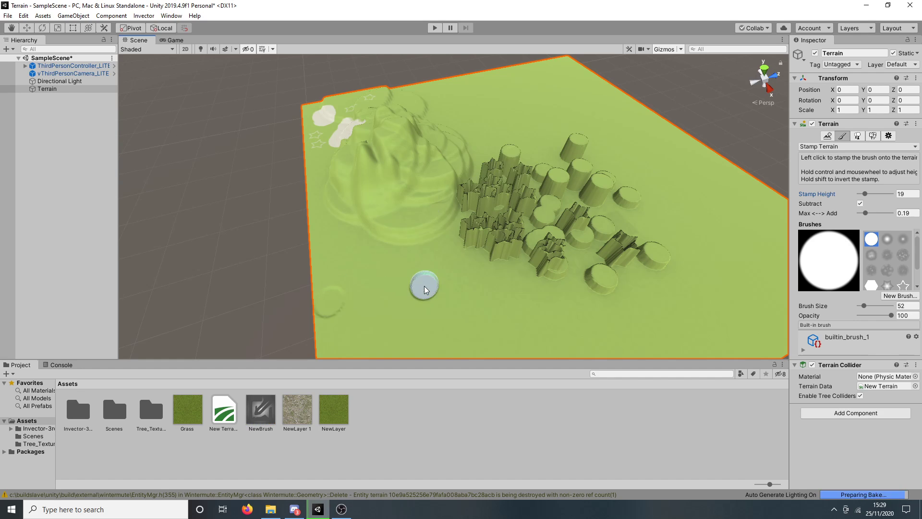
pyautogui.click(423, 285)
pyautogui.moveTo(459, 300); pyautogui.dragTo(540, 304, button='right')
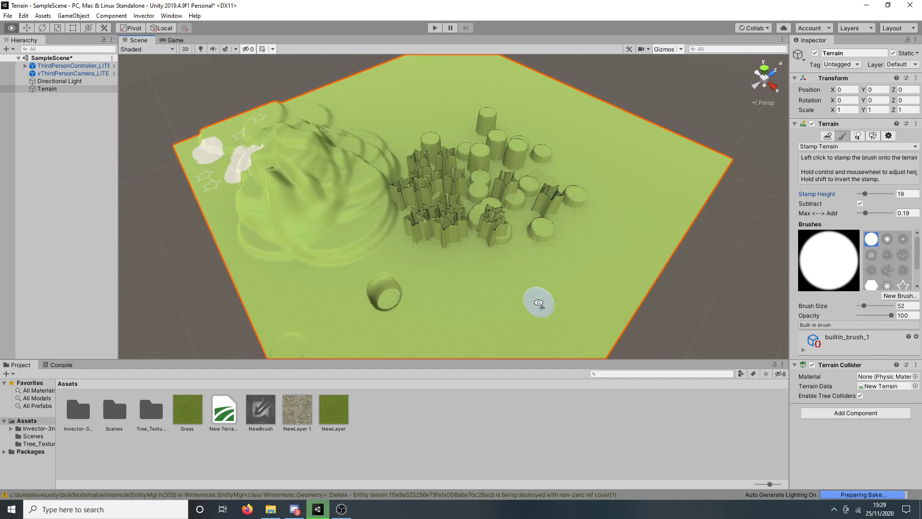
pyautogui.scroll(4, 539, 304)
pyautogui.moveTo(539, 304); pyautogui.dragTo(509, 231, button='middle')
pyautogui.moveTo(509, 231); pyautogui.dragTo(556, 261, button='right')
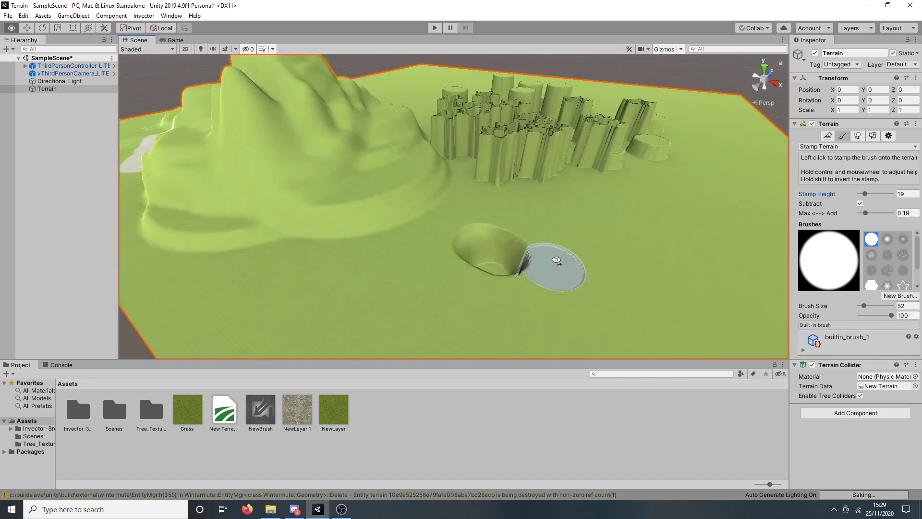
pyautogui.moveTo(555, 261); pyautogui.dragTo(523, 266, button='middle')
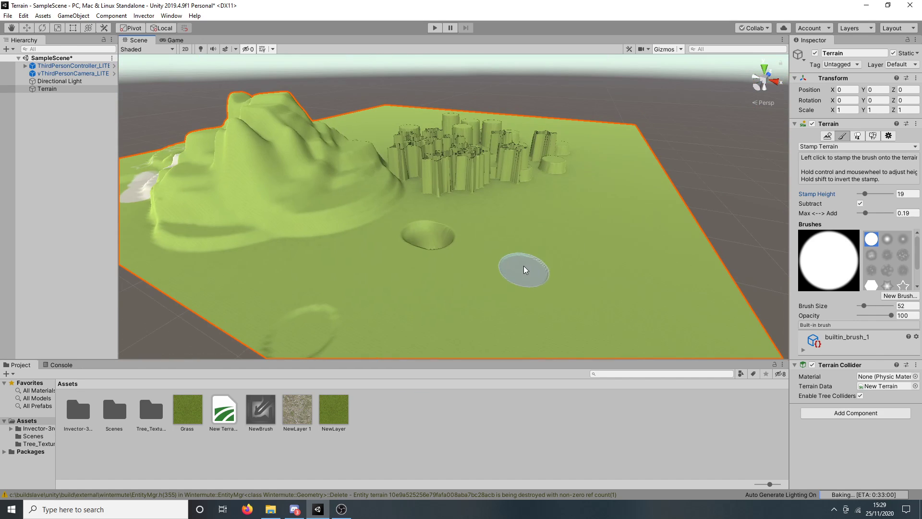
# - Stamp more round pits beside the first deep one, partly overlapping each other
pyautogui.click(523, 265)
pyautogui.moveTo(523, 266); pyautogui.dragTo(600, 283, button='right')
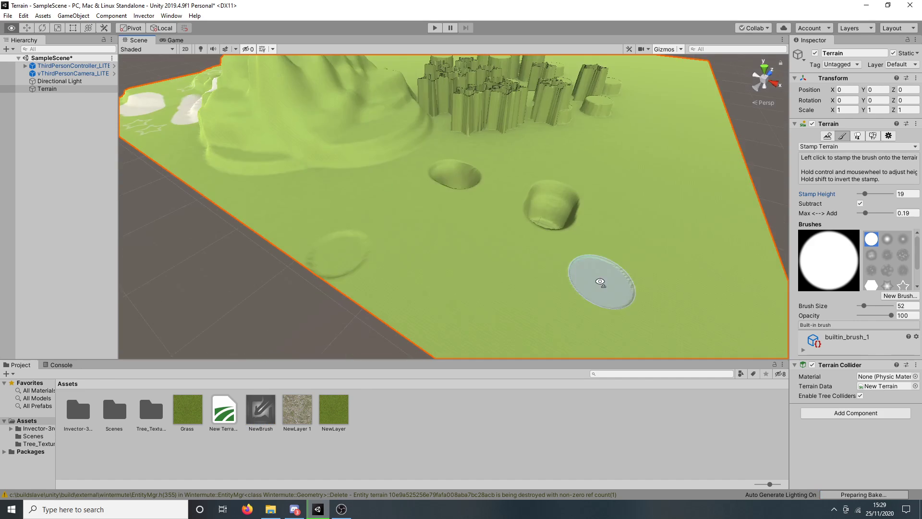
pyautogui.moveTo(601, 284); pyautogui.dragTo(452, 322, button='middle')
pyautogui.click(451, 322)
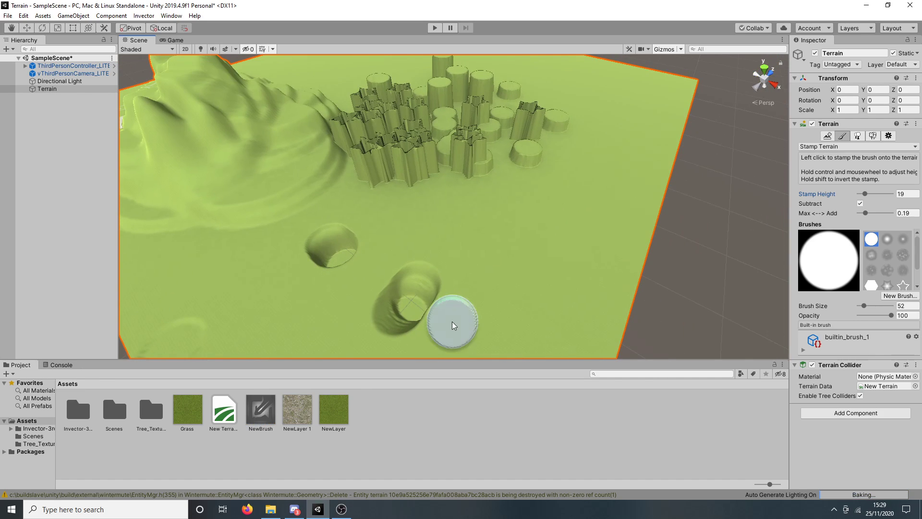
# - Turn off subtracting and stamp repeatedly on one spot near the terrain's edge to build a round mound
pyautogui.click(860, 203)
pyautogui.click(581, 232)
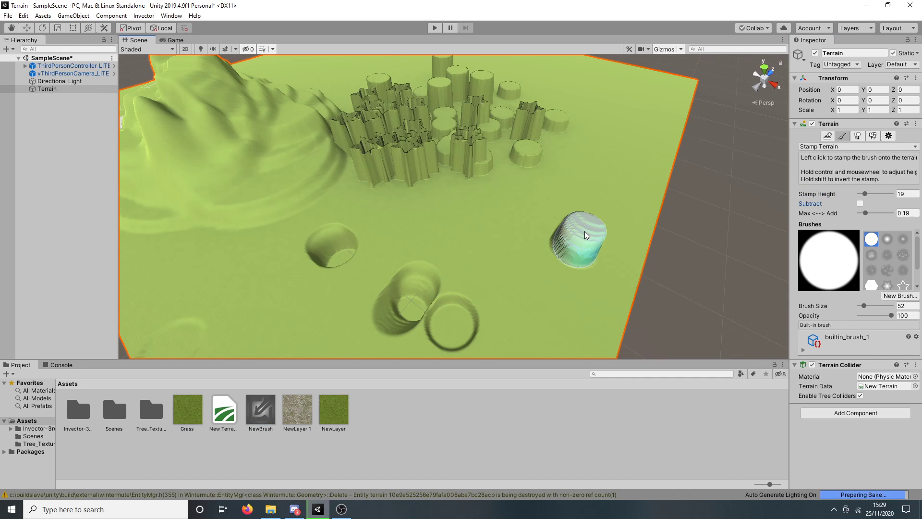
pyautogui.click(585, 224)
pyautogui.click(585, 223)
pyautogui.click(585, 223)
pyautogui.click(585, 223)
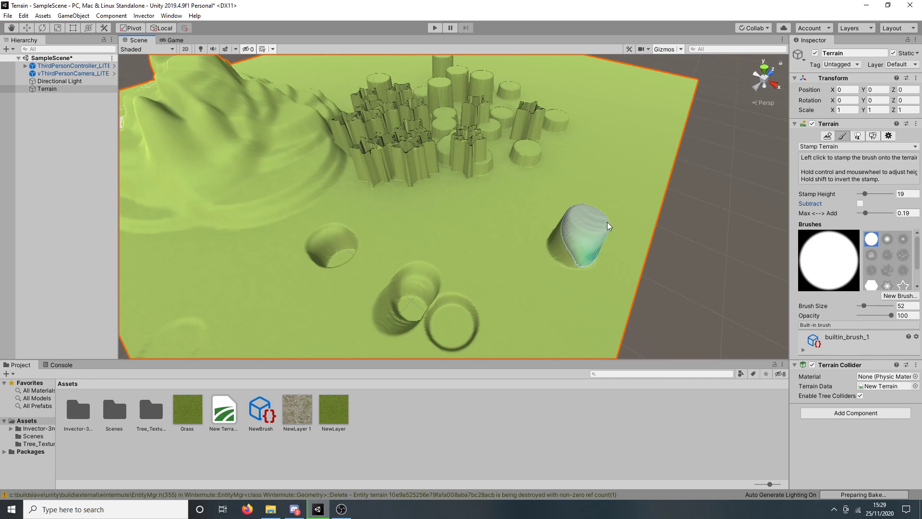
# - Stamp repeatedly over the side of the round mound to make it taller and wider
pyautogui.keyDown('alt'); pyautogui.moveTo(607, 222); pyautogui.dragTo(452, 192); pyautogui.keyUp('alt')
pyautogui.click(384, 189)
pyautogui.click(384, 190)
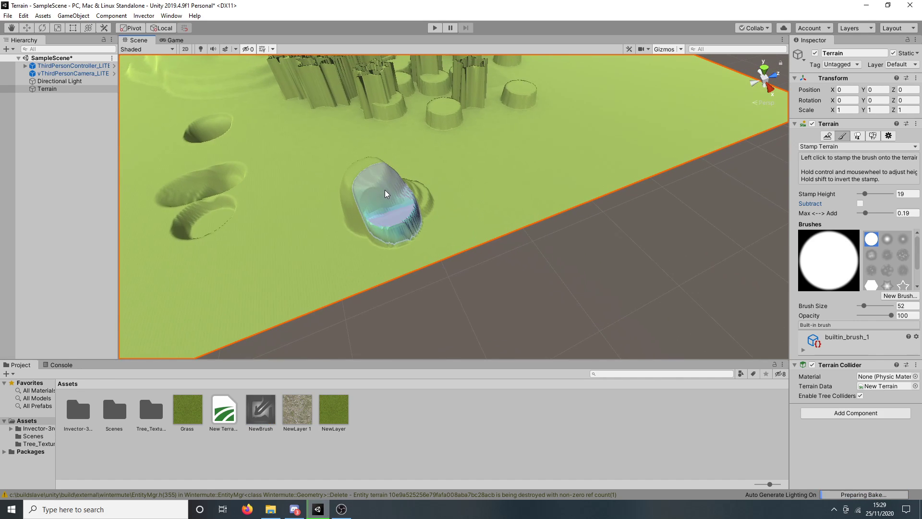
pyautogui.click(385, 189)
pyautogui.click(384, 189)
pyautogui.click(384, 189)
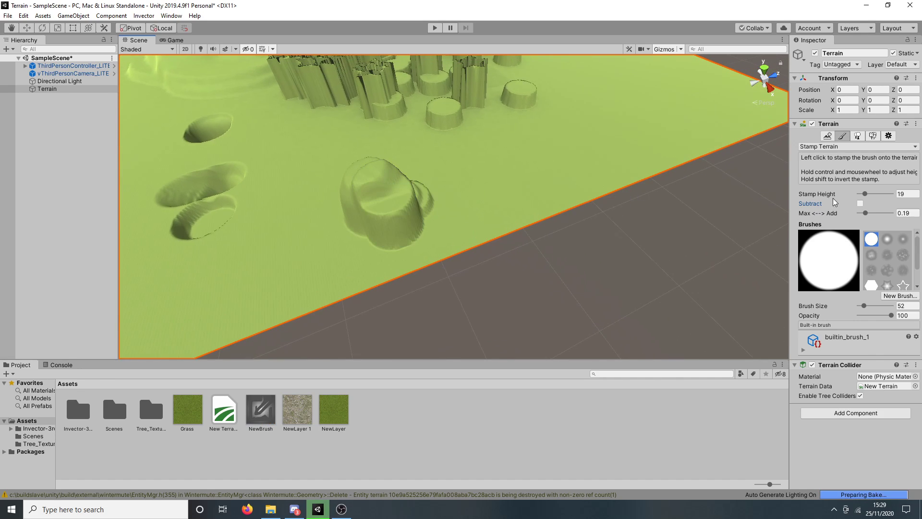
# - Turn subtracting back on and stamp further overlapping pits between the existing pits and the mound
pyautogui.keyDown('alt'); pyautogui.moveTo(382, 154); pyautogui.dragTo(506, 208); pyautogui.keyUp('alt')
pyautogui.moveTo(506, 207); pyautogui.dragTo(479, 210, button='middle')
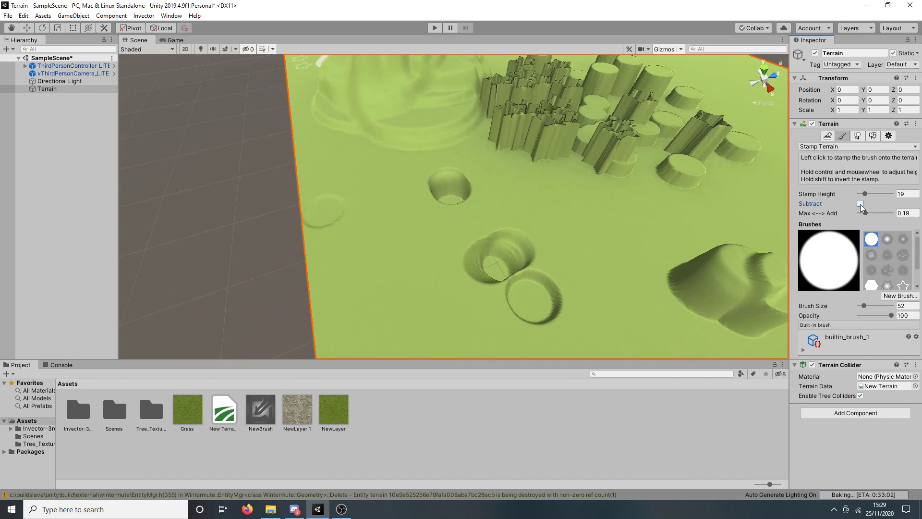
pyautogui.click(859, 203)
pyautogui.moveTo(603, 232); pyautogui.dragTo(620, 273)
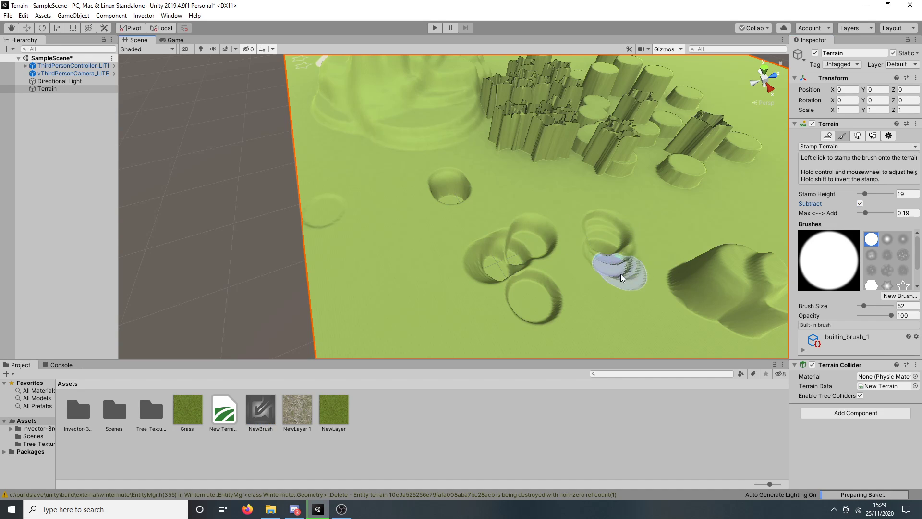
# - Switch to Raise or Lower Terrain and lower the pitted ground into a wide basin reaching the terrain's edge
pyautogui.click(827, 146)
pyautogui.click(828, 159)
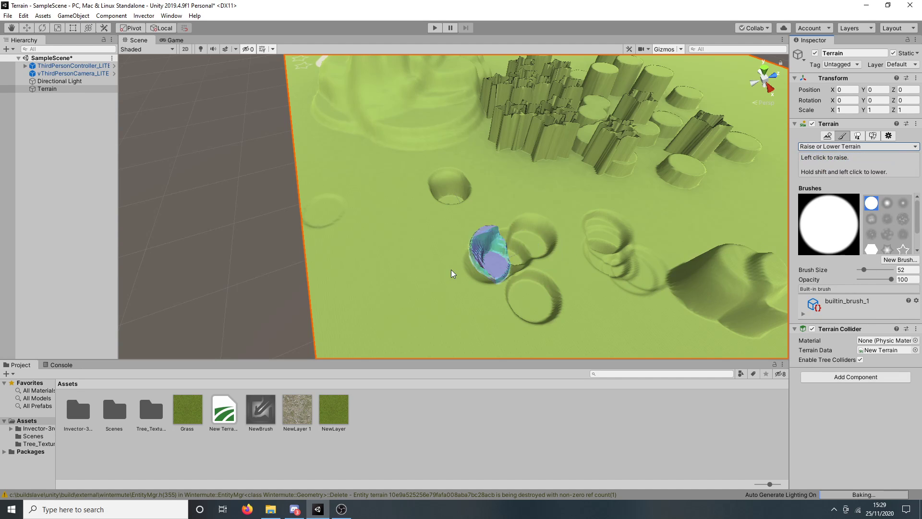
pyautogui.moveTo(400, 265)
pyautogui.mouseDown()
pyautogui.moveTo(454, 336)
pyautogui.moveTo(410, 307)
pyautogui.moveTo(432, 288)
pyautogui.moveTo(391, 237)
pyautogui.moveTo(528, 265)
pyautogui.moveTo(524, 286)
pyautogui.moveTo(547, 267)
pyautogui.moveTo(380, 264)
pyautogui.moveTo(371, 235)
pyautogui.moveTo(394, 238)
pyautogui.moveTo(417, 199)
pyautogui.moveTo(389, 292)
pyautogui.moveTo(380, 230)
pyautogui.moveTo(418, 202)
pyautogui.moveTo(422, 250)
pyautogui.moveTo(432, 192)
pyautogui.moveTo(433, 260)
pyautogui.mouseUp()
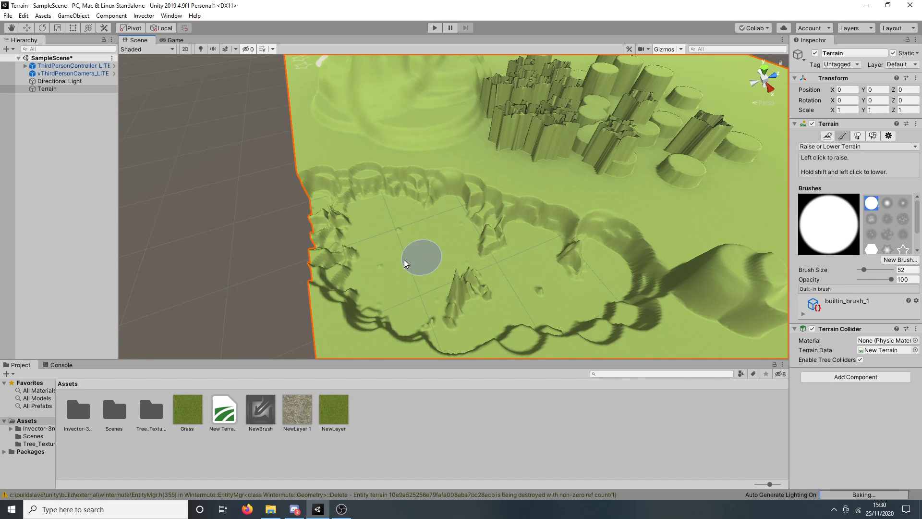
pyautogui.moveTo(416, 251); pyautogui.dragTo(513, 218, button='right')
pyautogui.moveTo(513, 219); pyautogui.dragTo(628, 113, button='middle')
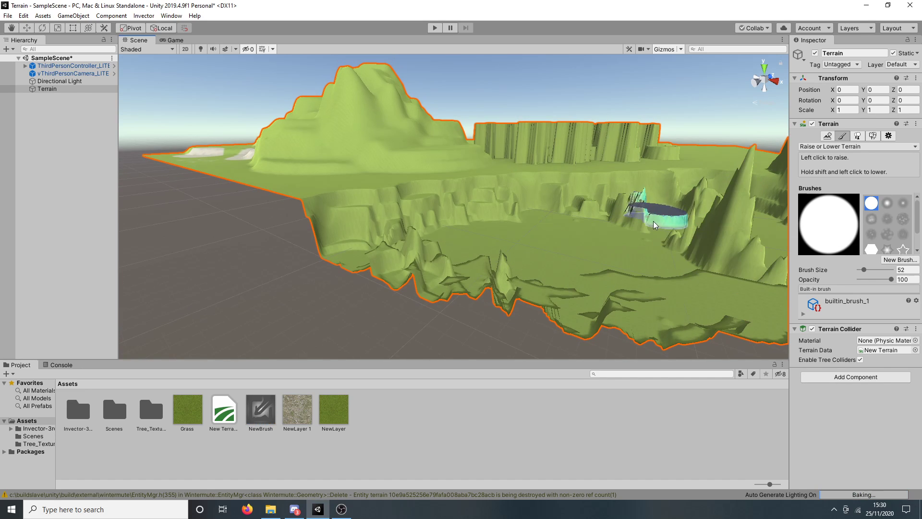
pyautogui.moveTo(697, 231); pyautogui.dragTo(646, 283, button='middle')
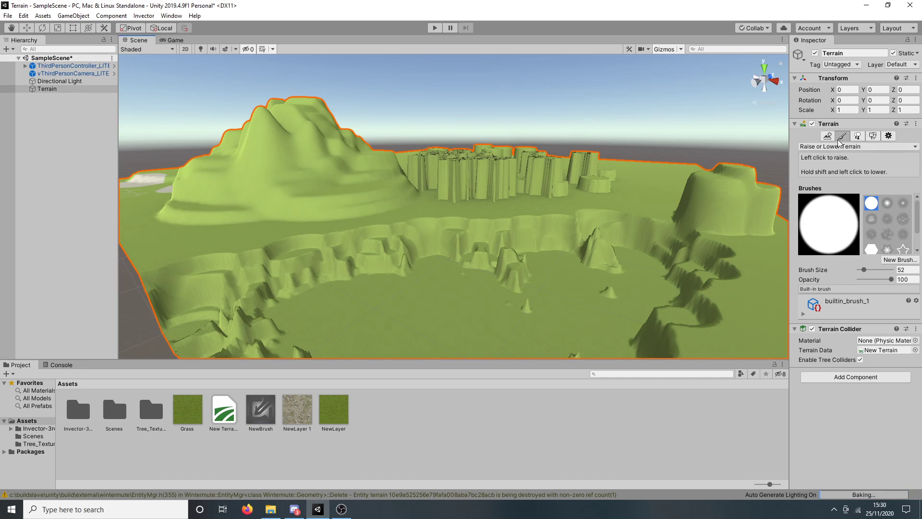
pyautogui.click(840, 146)
pyautogui.click(824, 211)
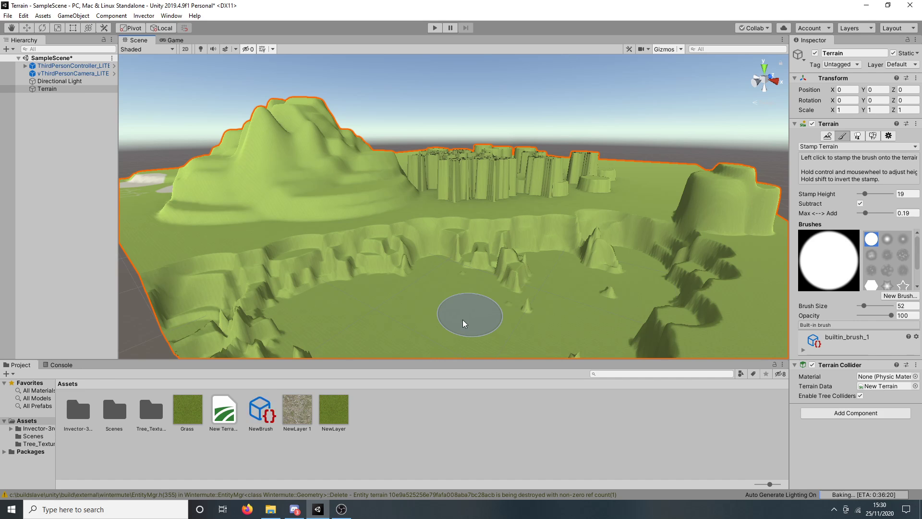
pyautogui.moveTo(462, 320)
pyautogui.mouseDown(button='middle')
pyautogui.moveTo(521, 282)
pyautogui.moveTo(514, 295)
pyautogui.mouseUp(button='middle')
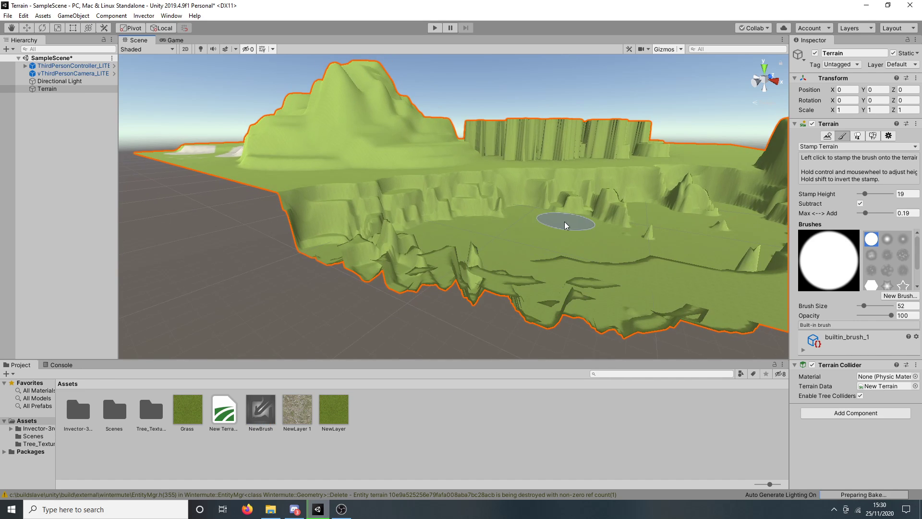
pyautogui.moveTo(563, 221); pyautogui.dragTo(539, 242, button='middle')
# - Switch to Set Height and flatten the terrain tile to the height of 40.25343
pyautogui.click(802, 146)
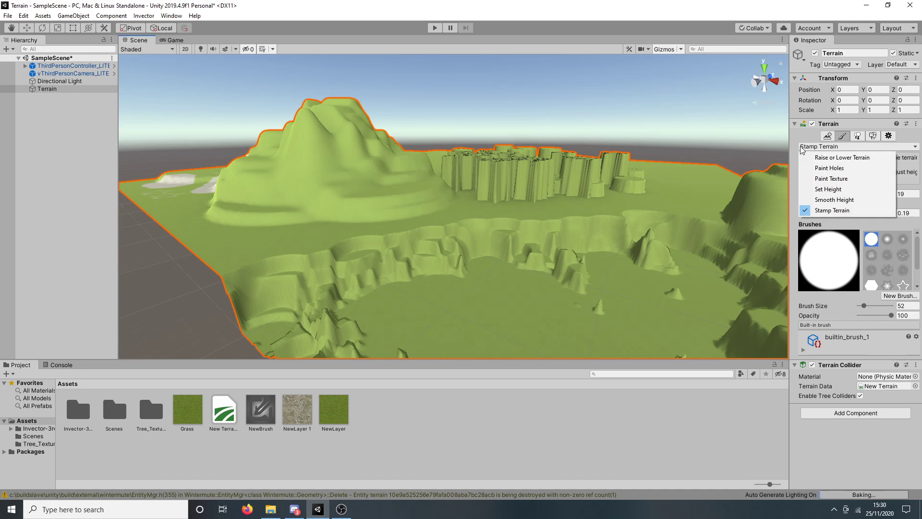
pyautogui.click(852, 191)
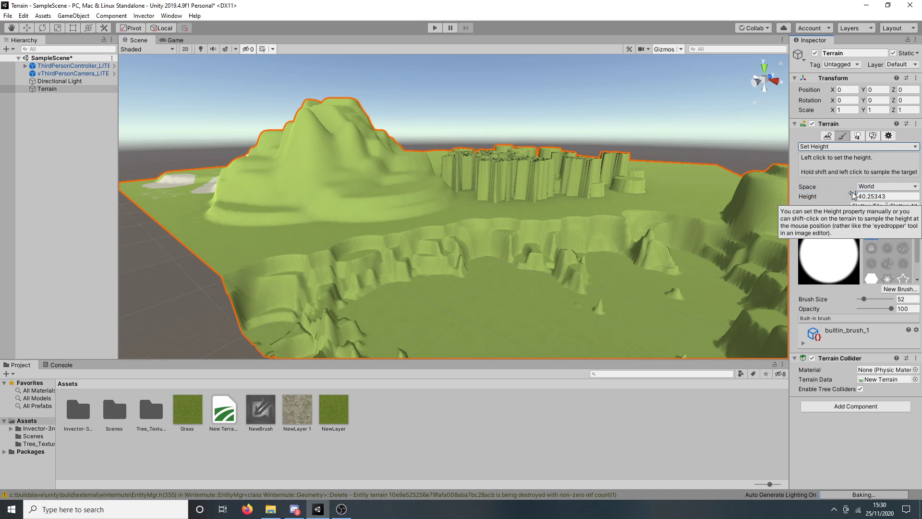
pyautogui.click(880, 205)
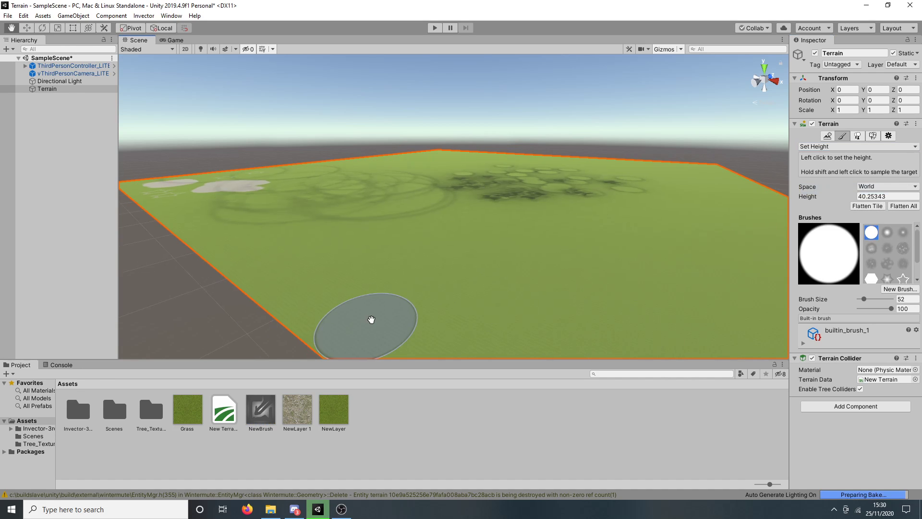
pyautogui.moveTo(370, 319); pyautogui.dragTo(386, 295, button='middle')
# - Set the target height to 0 and flatten the terrain tile to it
pyautogui.click(883, 196)
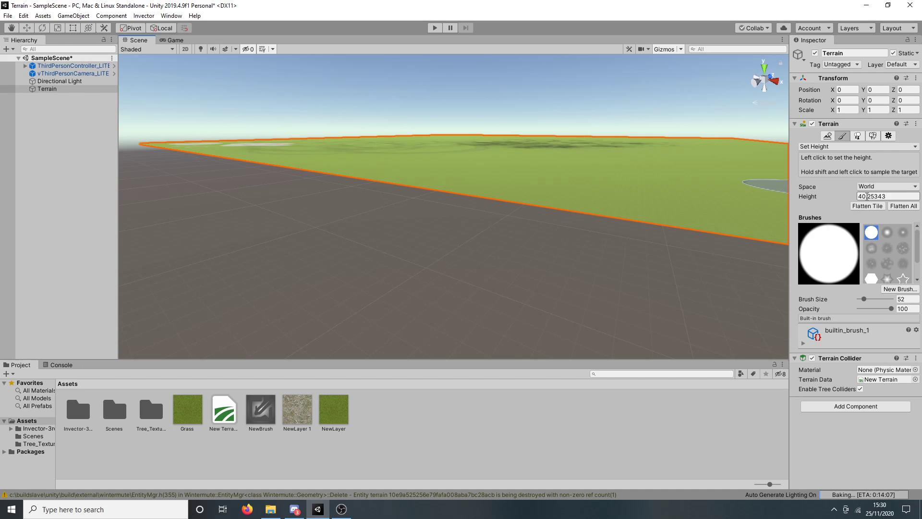
pyautogui.write('0')
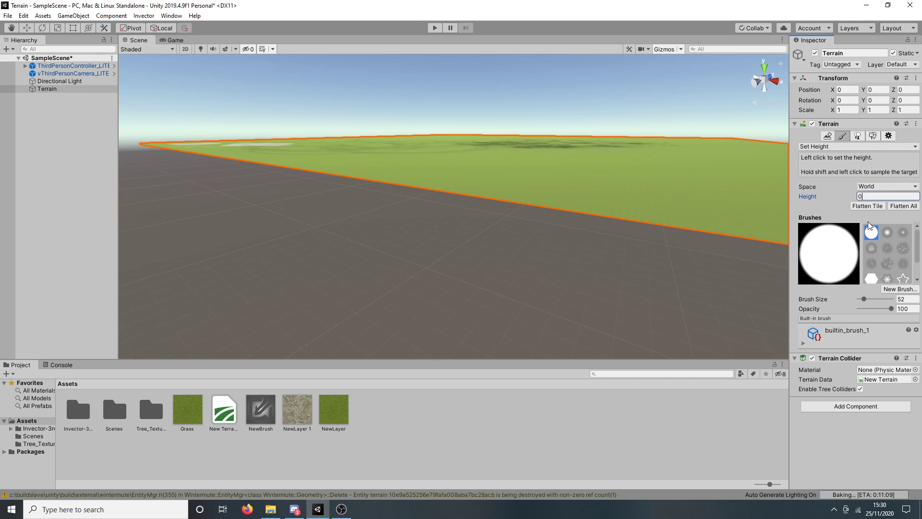
pyautogui.click(868, 206)
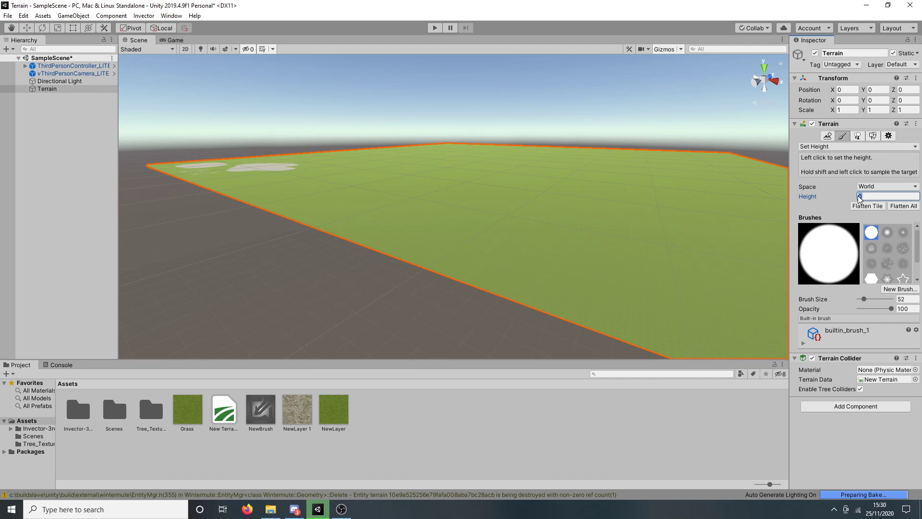
# - Set the target height to 40 and flatten the terrain tile to it
pyautogui.click(859, 196)
pyautogui.write('40')
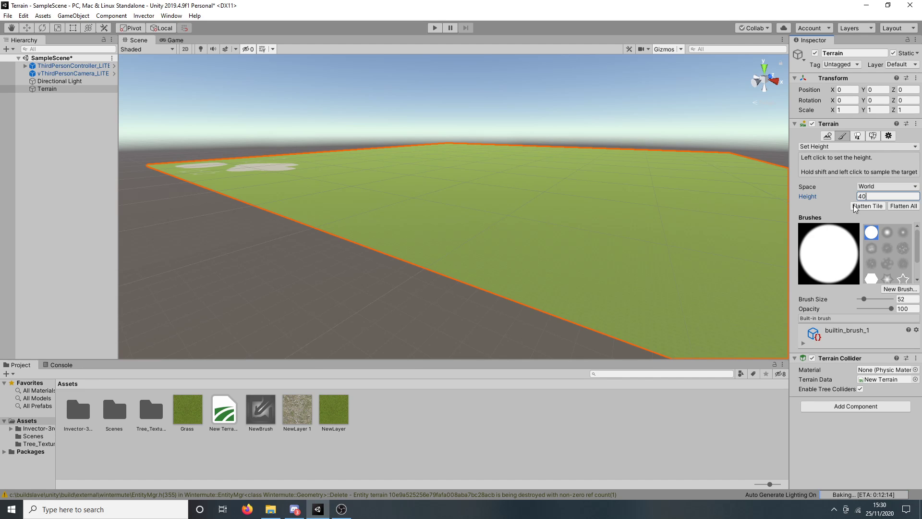
pyautogui.click(867, 206)
pyautogui.scroll(-5, 589, 246)
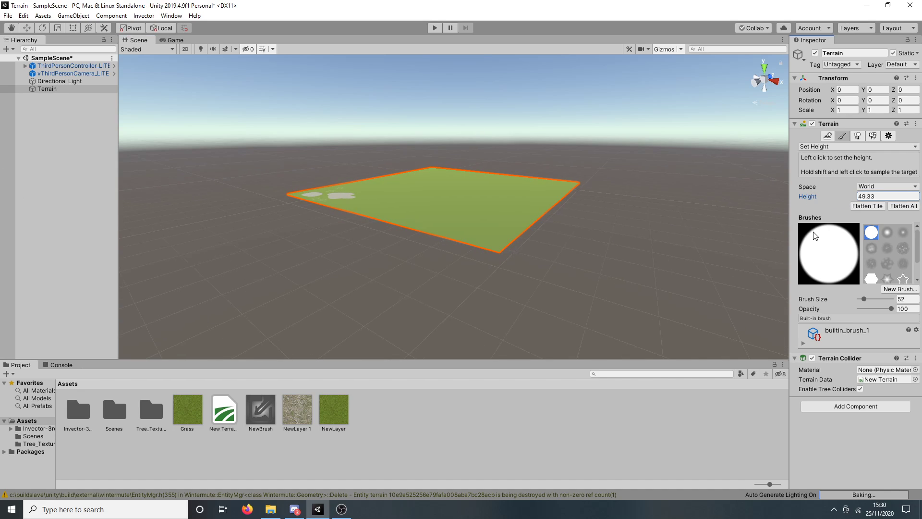
# - Set the target height to 4000 and flatten the terrain tile to it
pyautogui.click(871, 196)
pyautogui.write('49.33')
pyautogui.click(867, 205)
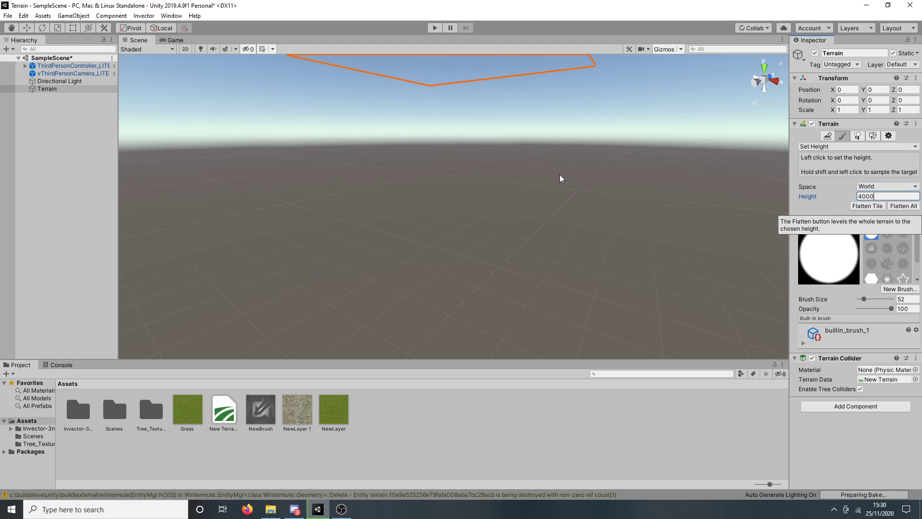
# - Set the target height to 255 and flatten the terrain tile to it
pyautogui.scroll(4, 577, 236)
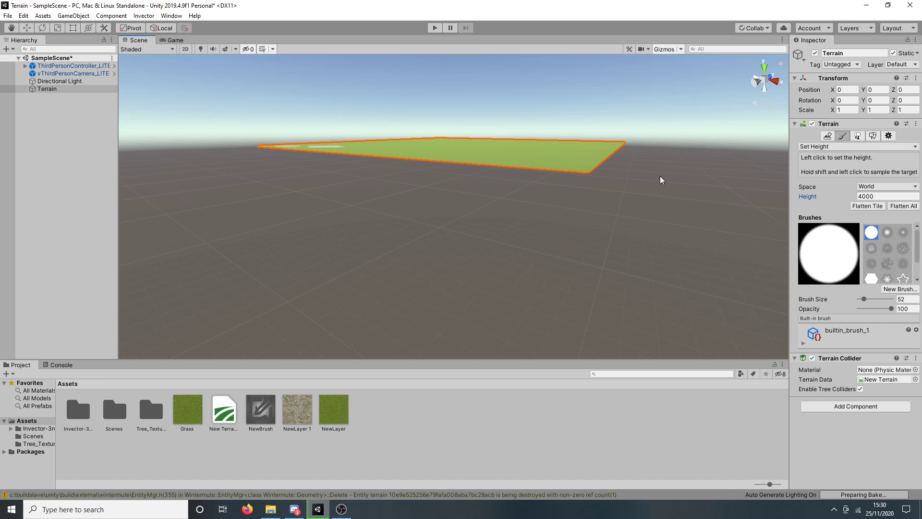
pyautogui.scroll(-5, 581, 174)
pyautogui.click(890, 196)
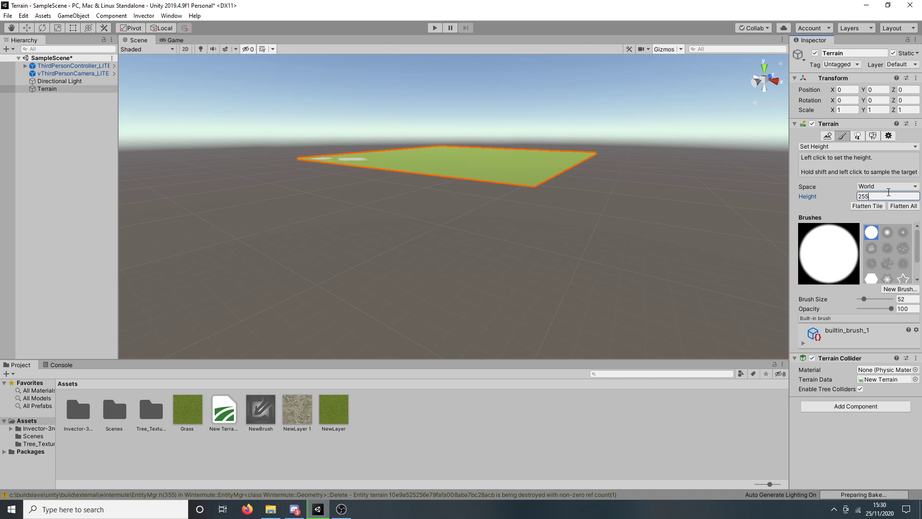
pyautogui.click(854, 206)
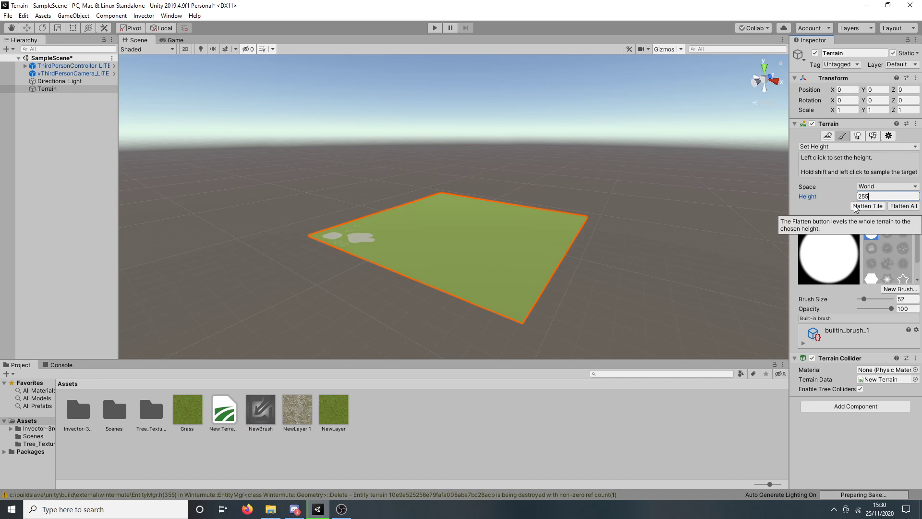
# - Set the target height to 512 and flatten the terrain tile to it
pyautogui.moveTo(871, 198); pyautogui.dragTo(843, 201)
pyautogui.write('512')
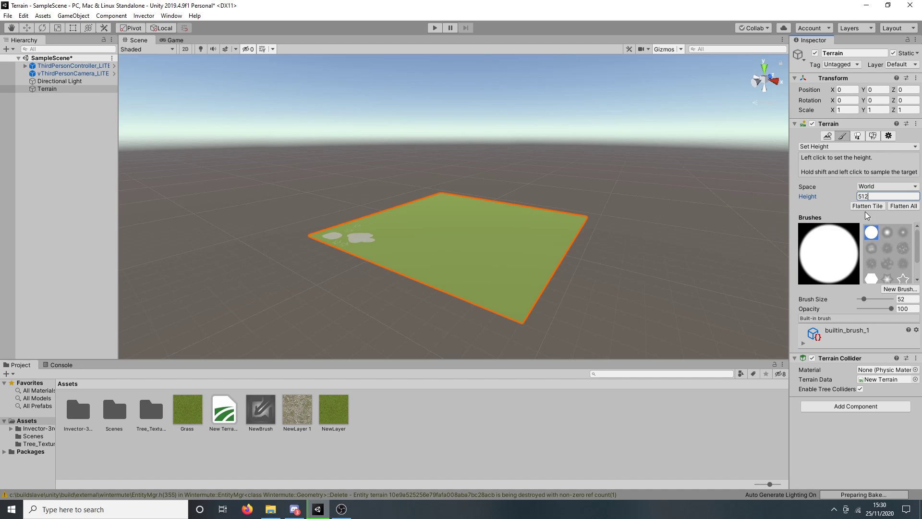
pyautogui.click(856, 204)
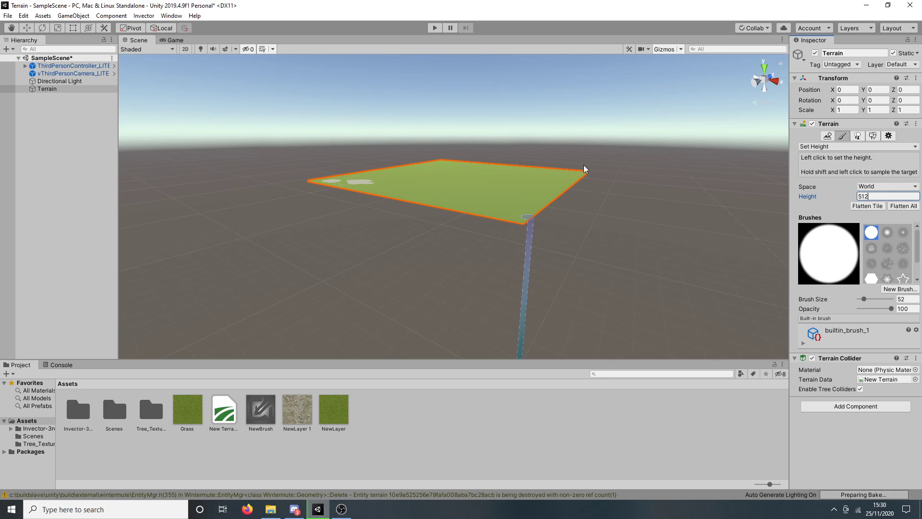
# - Flatten the terrain tile back to ground level with a target height of 0
pyautogui.click(862, 206)
pyautogui.moveTo(701, 178); pyautogui.dragTo(601, 217, button='right')
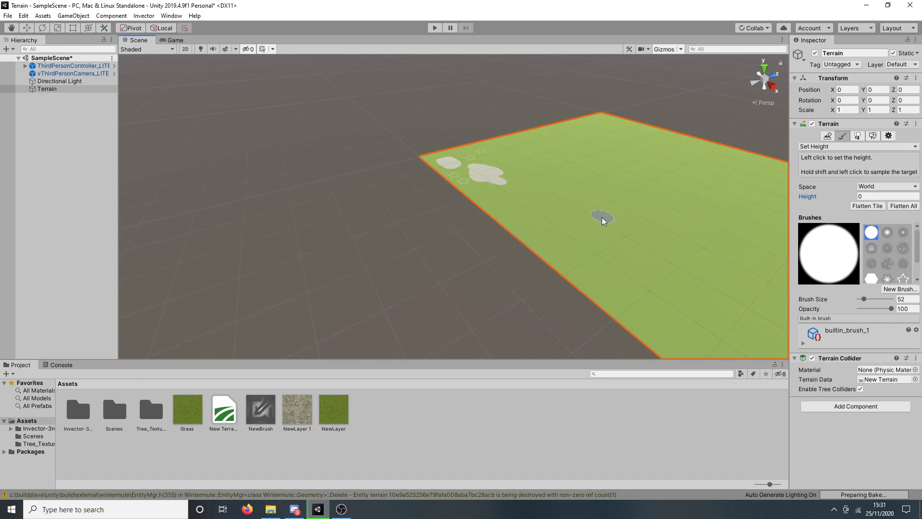
pyautogui.moveTo(603, 190); pyautogui.dragTo(485, 262, button='middle')
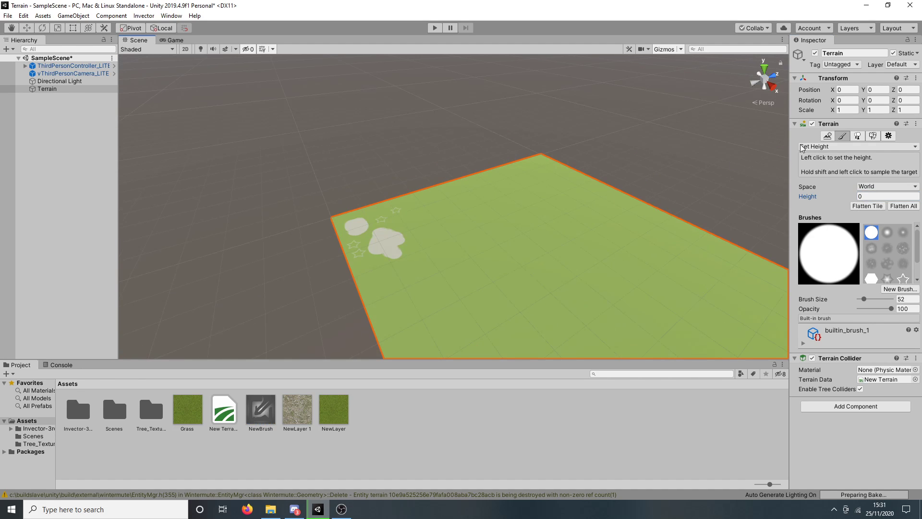
# - Create three neighbor terrains around the original tile's stone-textured corner, at (-1000, 0, 0), (0, 0, -1000) and (-1000, 0, -1000)
pyautogui.click(841, 147)
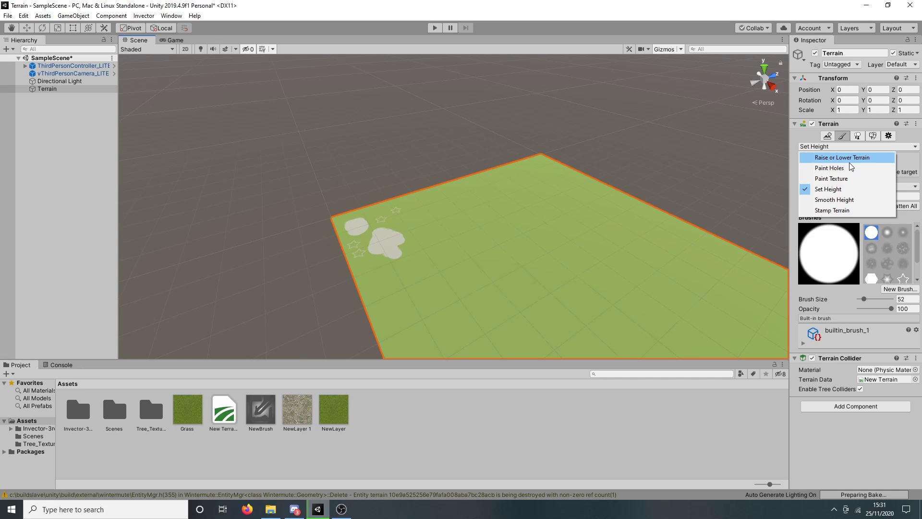
pyautogui.click(829, 138)
pyautogui.click(827, 136)
pyautogui.scroll(-3, 544, 241)
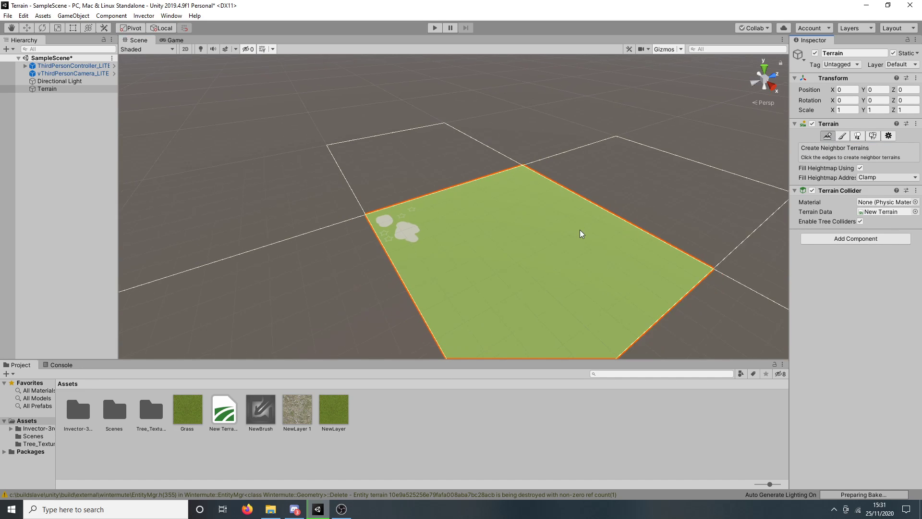
pyautogui.scroll(-2, 580, 230)
pyautogui.moveTo(580, 229); pyautogui.dragTo(546, 252, button='right')
pyautogui.moveTo(546, 251); pyautogui.dragTo(502, 254, button='middle')
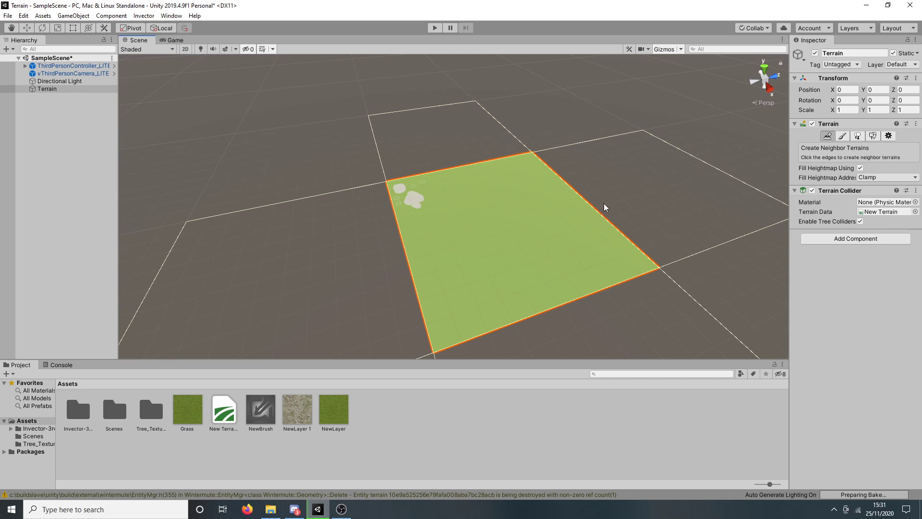
pyautogui.click(459, 130)
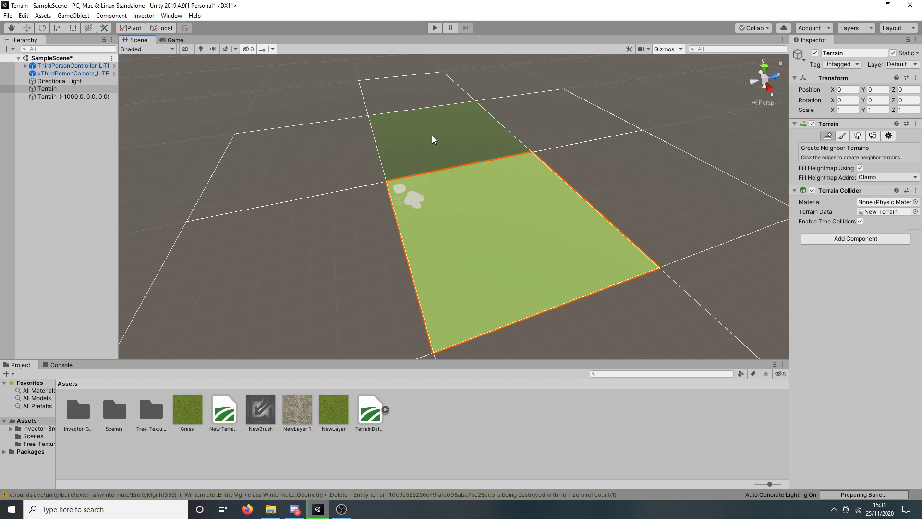
pyautogui.click(372, 248)
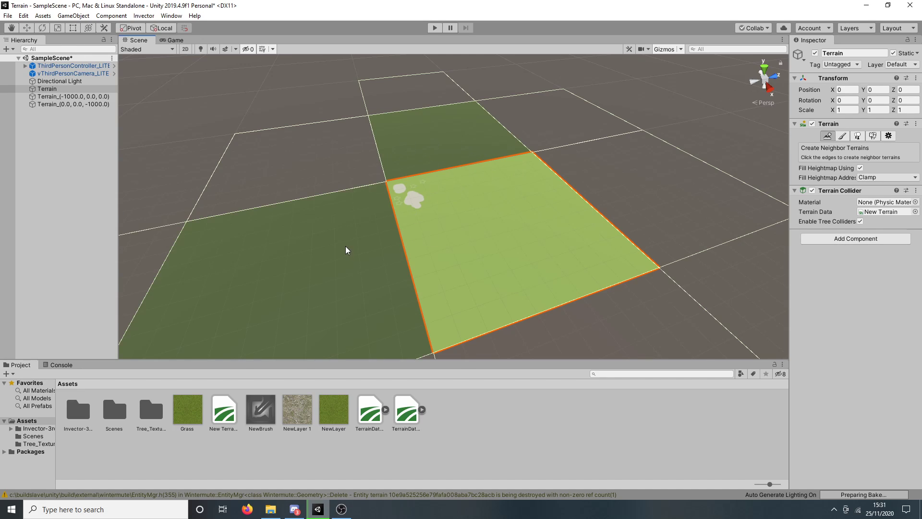
pyautogui.click(335, 191)
# - Raise a large hill on the original terrain tile across its border, using Raise or Lower Terrain with a brush size of 1286
pyautogui.moveTo(398, 173); pyautogui.dragTo(430, 203)
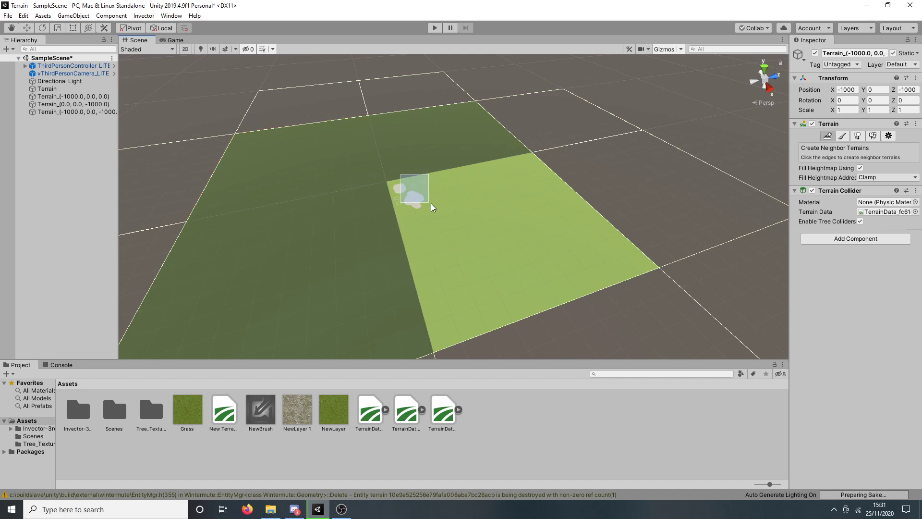
pyautogui.click(419, 179)
pyautogui.moveTo(389, 169); pyautogui.dragTo(437, 186, button='middle')
pyautogui.scroll(2, 438, 187)
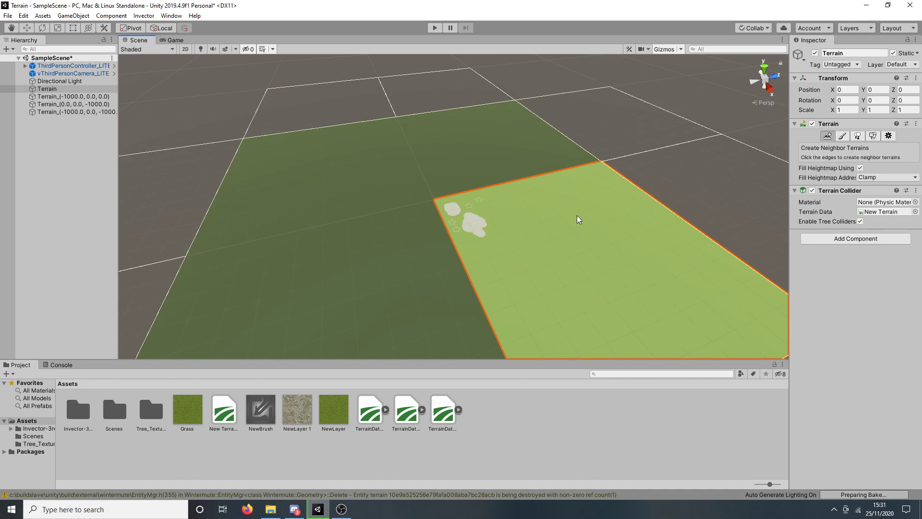
pyautogui.click(846, 136)
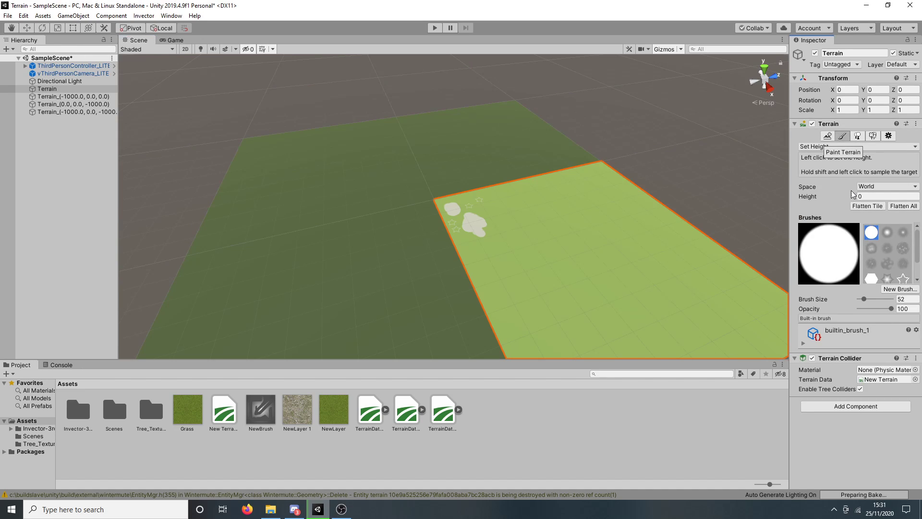
pyautogui.click(834, 146)
pyautogui.click(821, 150)
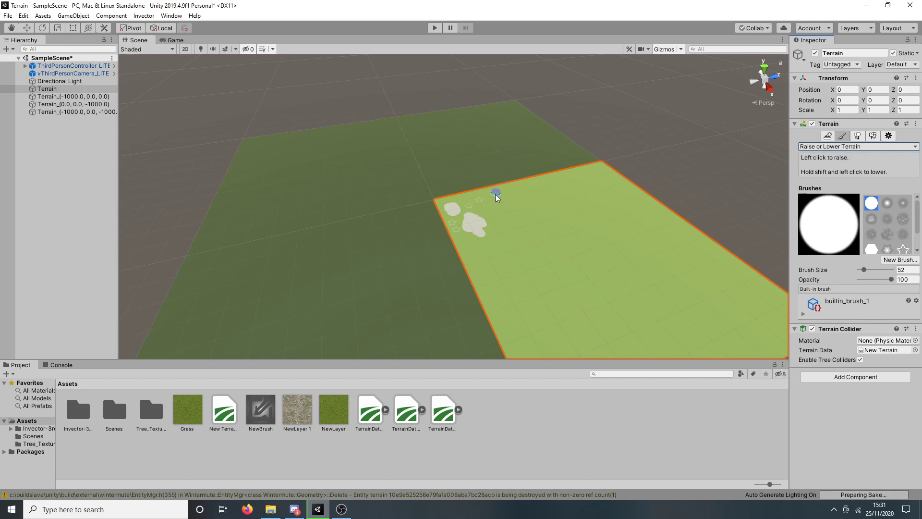
pyautogui.moveTo(864, 269); pyautogui.dragTo(874, 270)
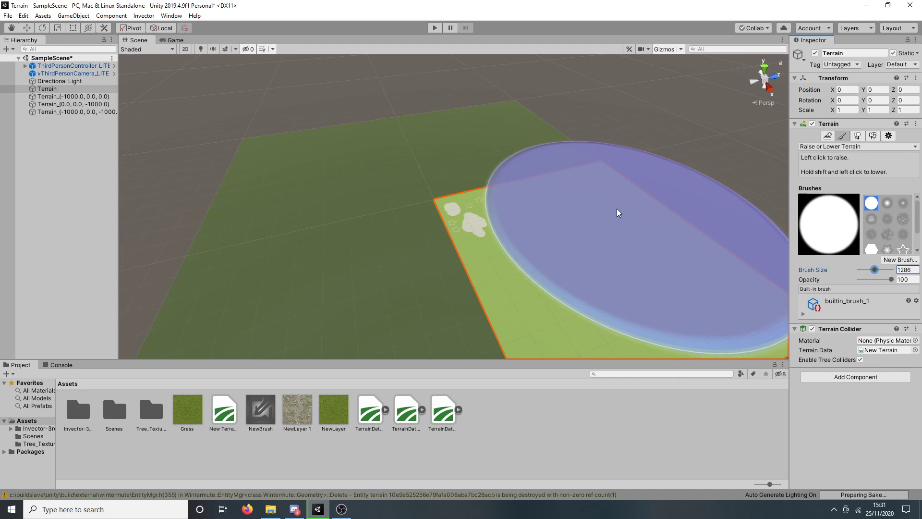
pyautogui.moveTo(616, 208)
pyautogui.mouseDown()
pyautogui.moveTo(665, 266)
pyautogui.moveTo(692, 264)
pyautogui.moveTo(688, 227)
pyautogui.moveTo(597, 110)
pyautogui.mouseUp()
pyautogui.moveTo(346, 166)
pyautogui.keyDown('alt'); pyautogui.mouseDown()
pyautogui.moveTo(622, 185)
pyautogui.moveTo(646, 134)
pyautogui.moveTo(599, 173)
pyautogui.moveTo(570, 113)
pyautogui.mouseUp(); pyautogui.keyUp('alt')
pyautogui.scroll(4, 570, 115)
pyautogui.click(570, 120)
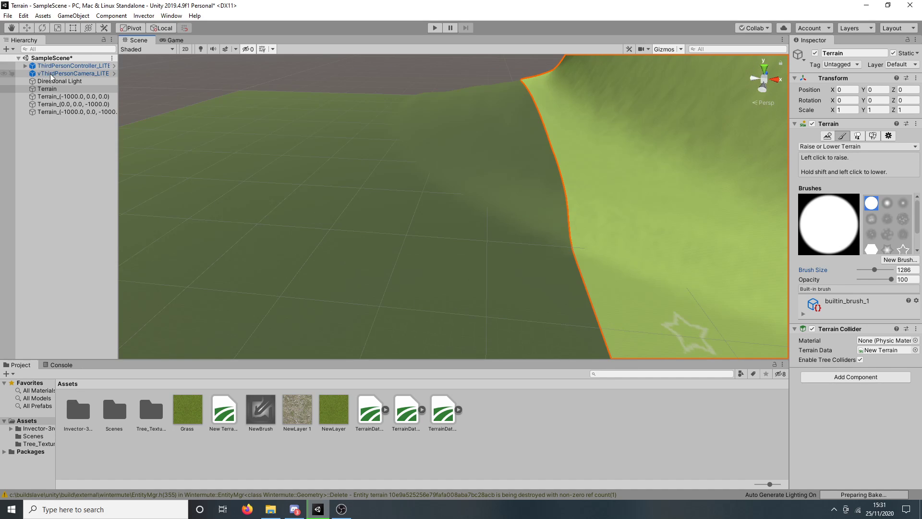
# - Select the neighbor terrain at (-1000, 0, 0) to compare it with the original, and reselect the original Terrain
pyautogui.click(56, 96)
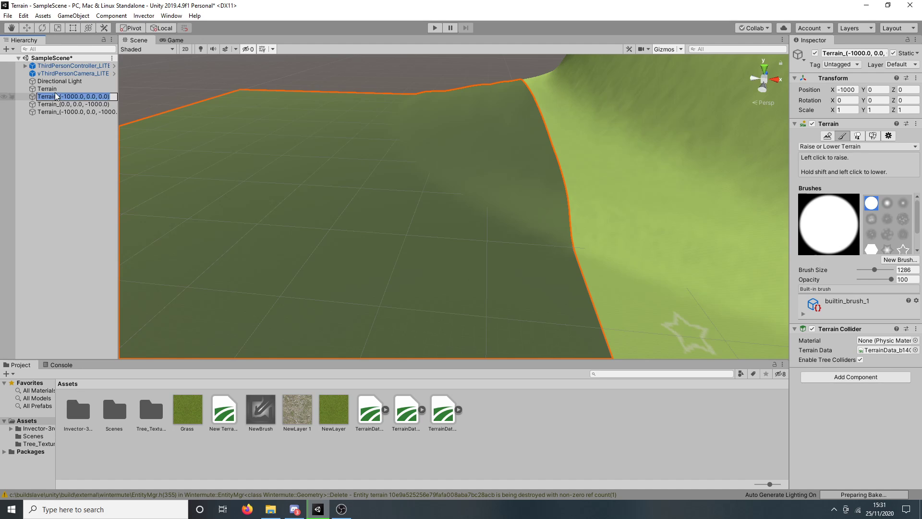
pyautogui.click(56, 91)
pyautogui.click(55, 97)
pyautogui.click(56, 83)
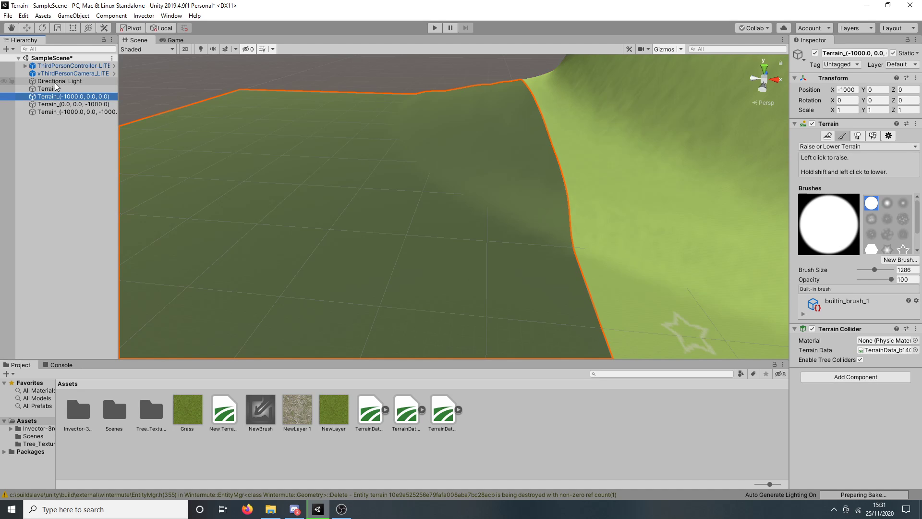
pyautogui.click(55, 88)
# - Raise the ground across the three neighbor terrains with the large round brush and return to the original tile
pyautogui.scroll(-10, 376, 160)
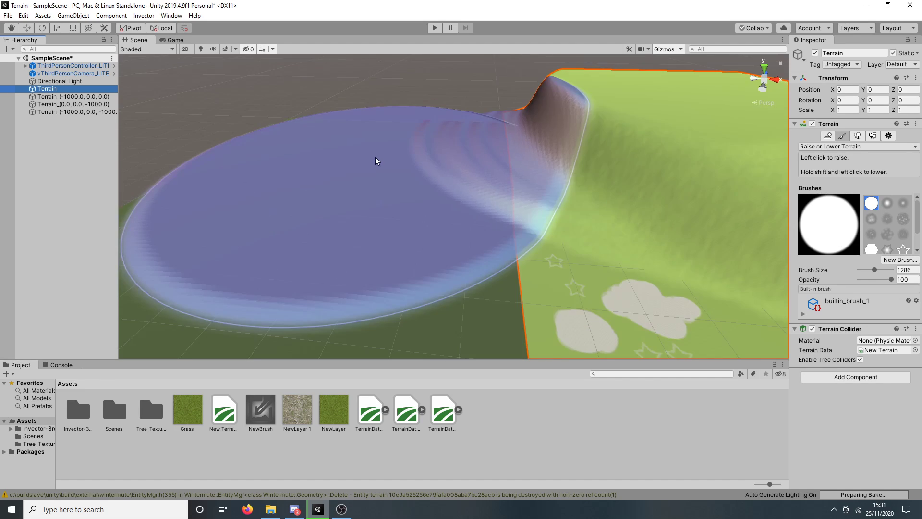
pyautogui.click(418, 254)
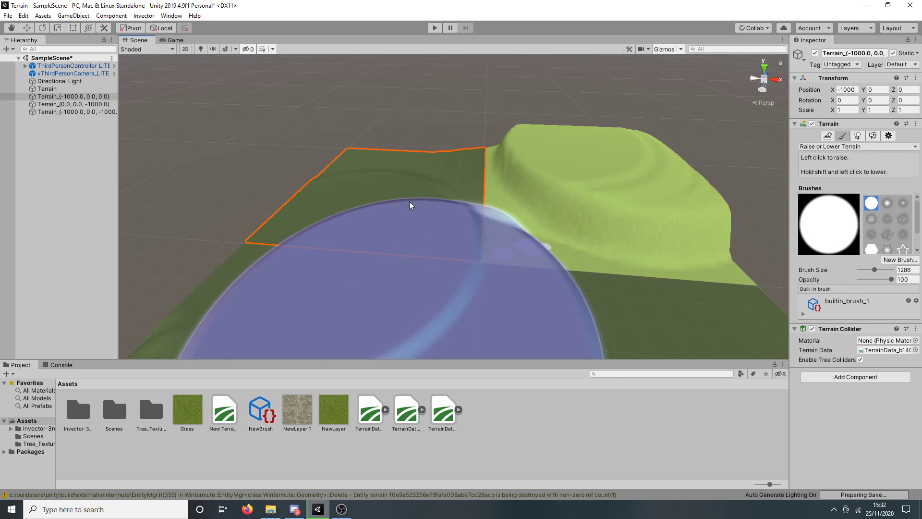
pyautogui.scroll(-5, 500, 150)
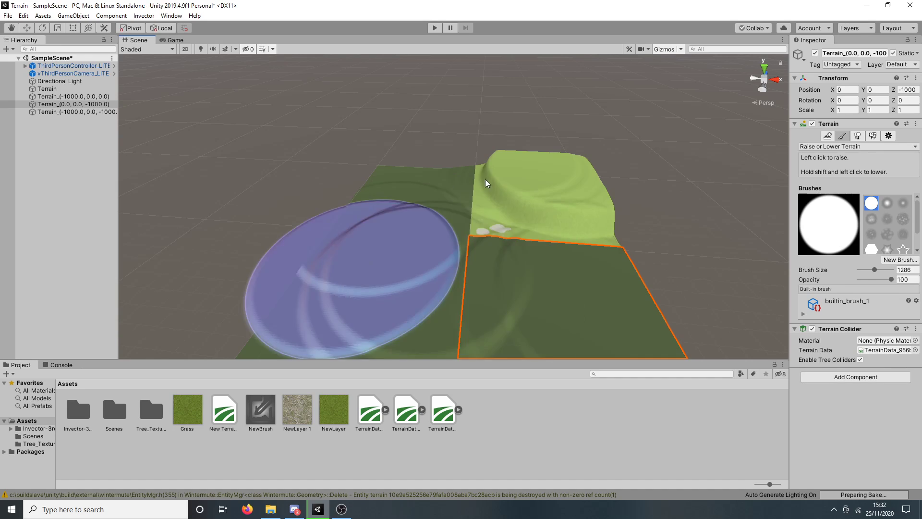
pyautogui.click(488, 181)
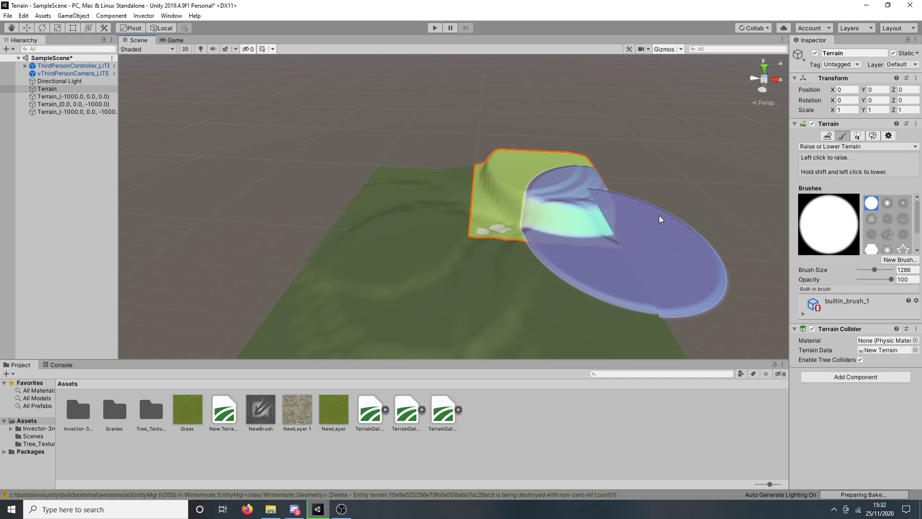
# - Switch to Set Height and flatten all terrain tiles to a height of 0
pyautogui.click(827, 136)
pyautogui.click(845, 137)
pyautogui.click(838, 146)
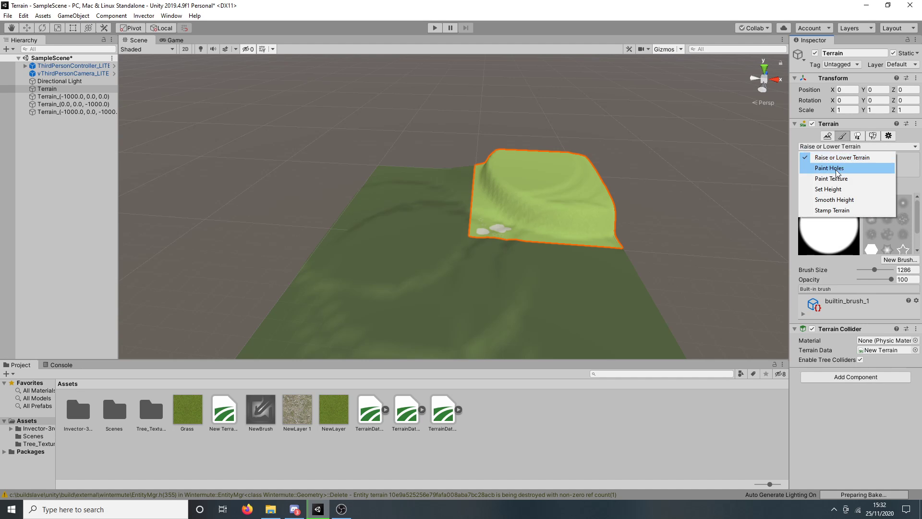
pyautogui.click(836, 190)
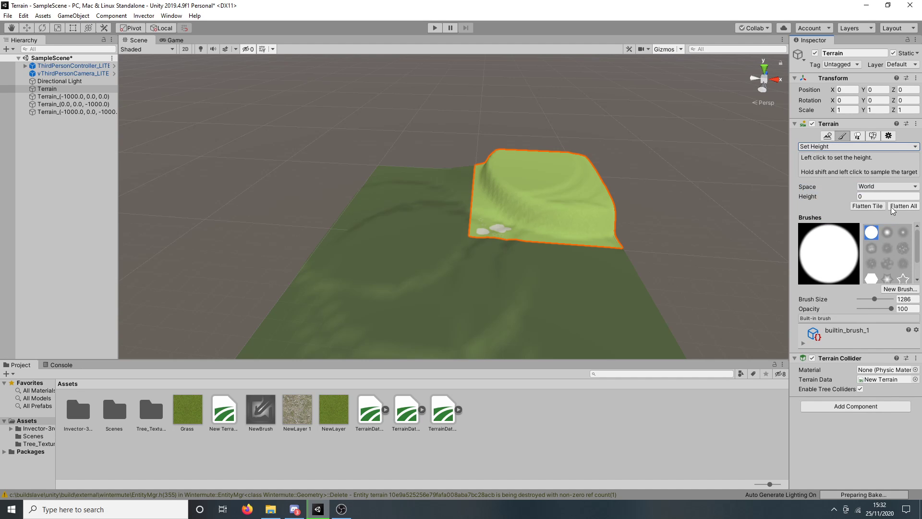
pyautogui.click(894, 207)
pyautogui.scroll(1, 439, 253)
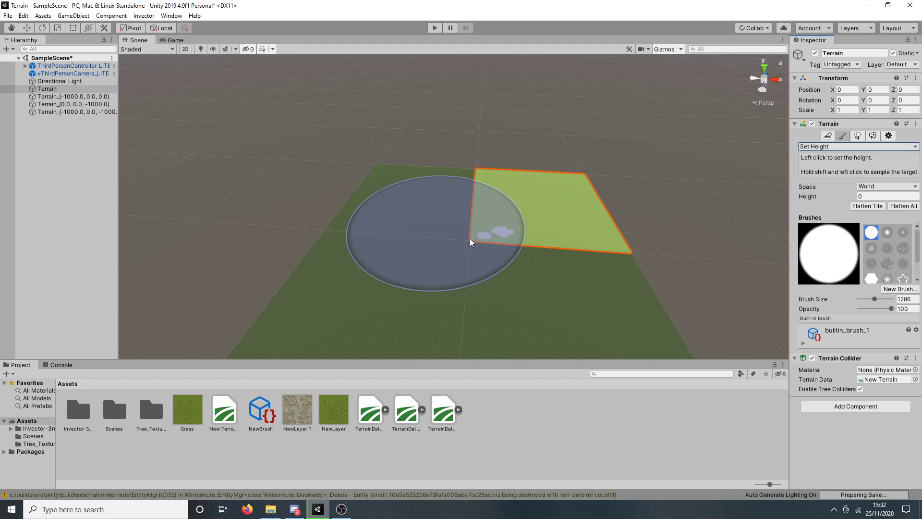
pyautogui.click(544, 191)
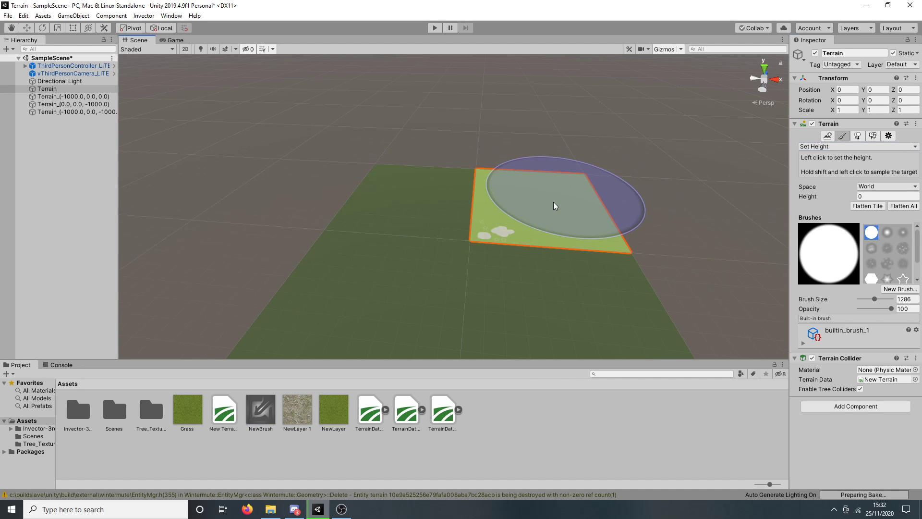
# - Paint small bumps across the middle of the original tile, using Raise or Lower Terrain with a brush size of 52
pyautogui.click(825, 137)
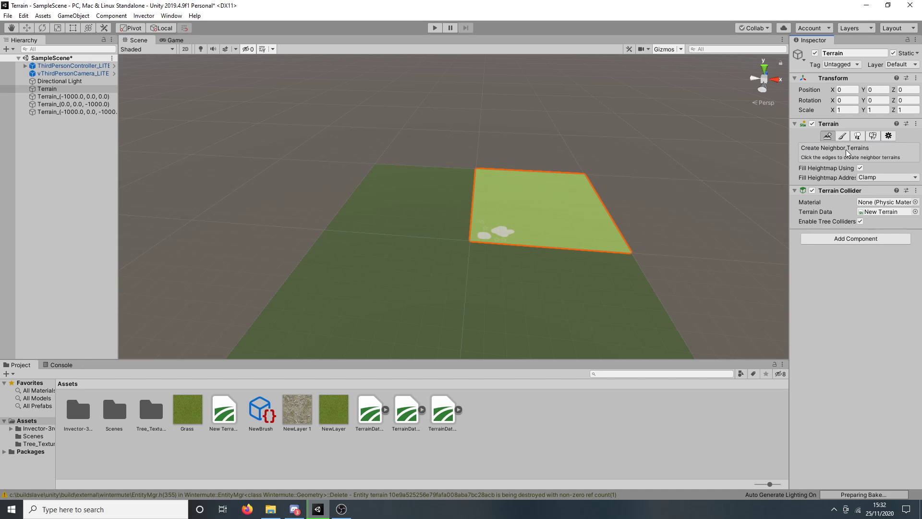
pyautogui.click(846, 138)
pyautogui.click(834, 147)
pyautogui.click(842, 158)
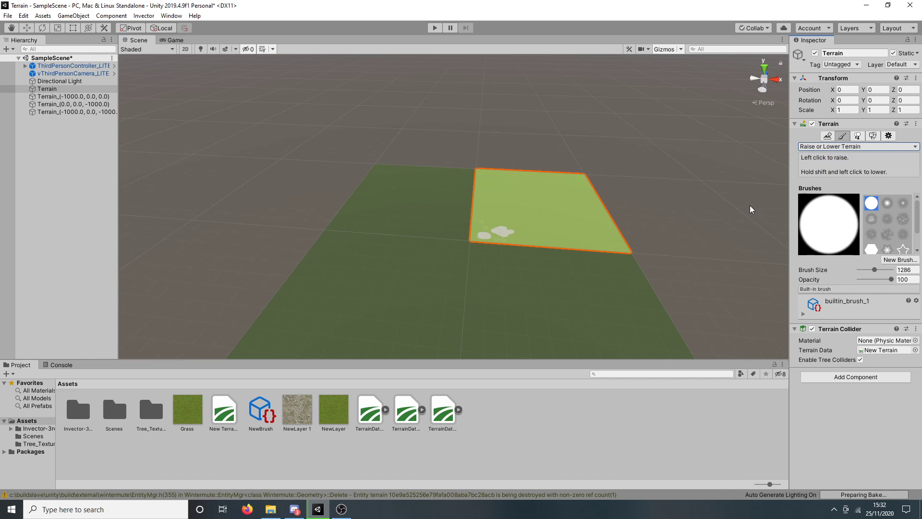
pyautogui.click(863, 270)
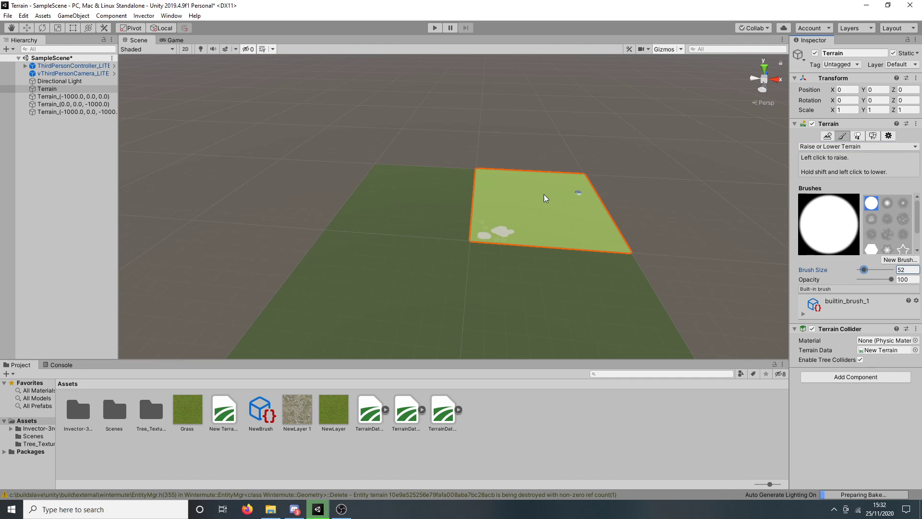
pyautogui.moveTo(508, 205); pyautogui.dragTo(526, 204)
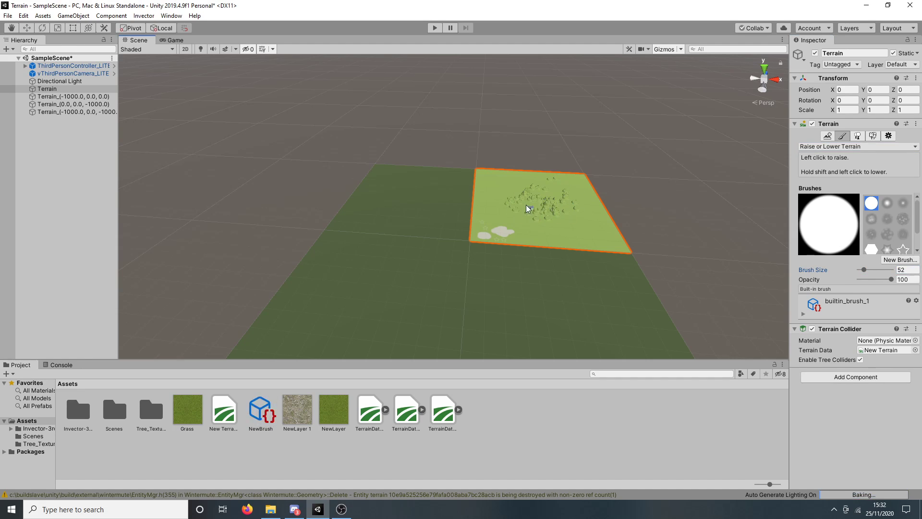
# - Switch back to Set Height and flatten only the original terrain tile to a height of 0
pyautogui.click(829, 146)
pyautogui.click(829, 168)
pyautogui.click(829, 146)
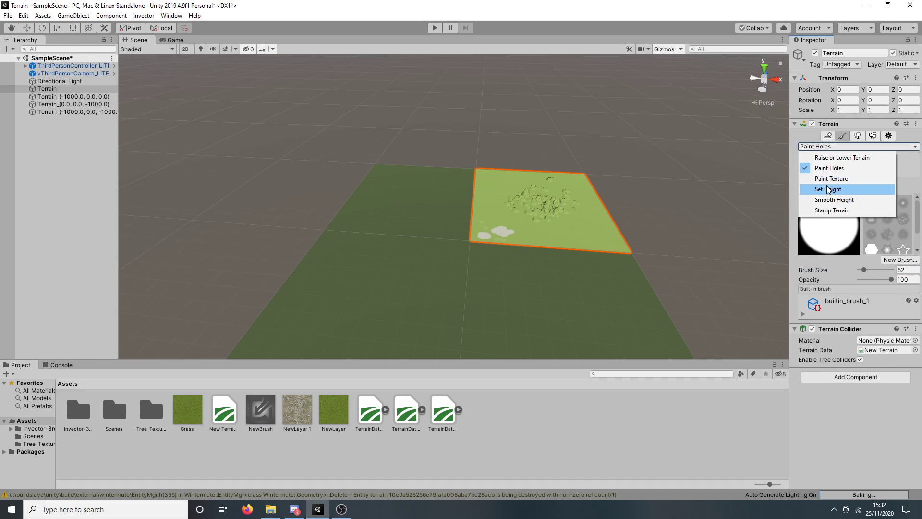
pyautogui.click(828, 189)
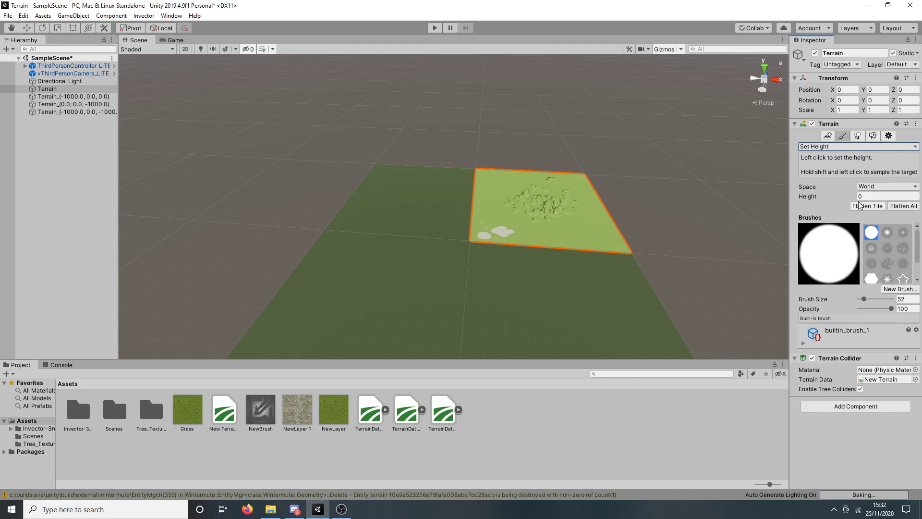
pyautogui.click(865, 205)
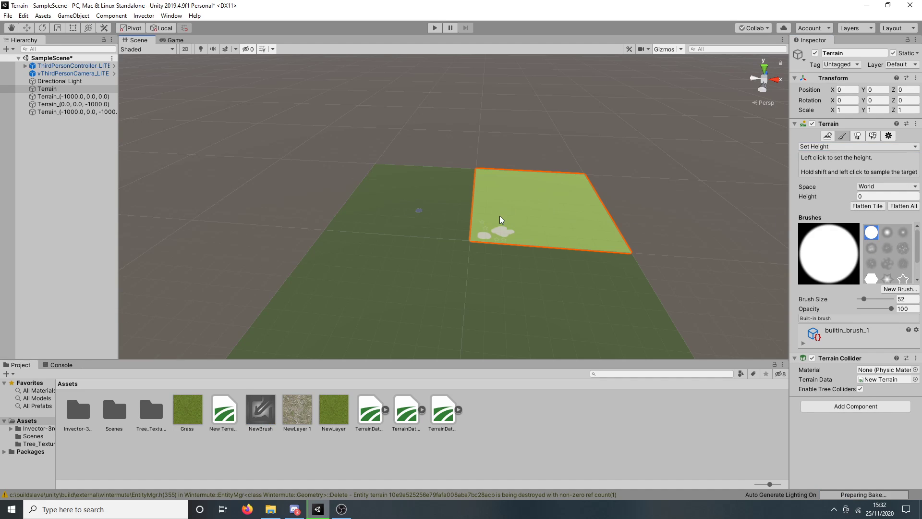
# - Paint raised spots across the original and neighboring terrain tiles using Set Height with a height of 50
pyautogui.click(882, 195)
pyautogui.write('9.7')
pyautogui.press('Return')
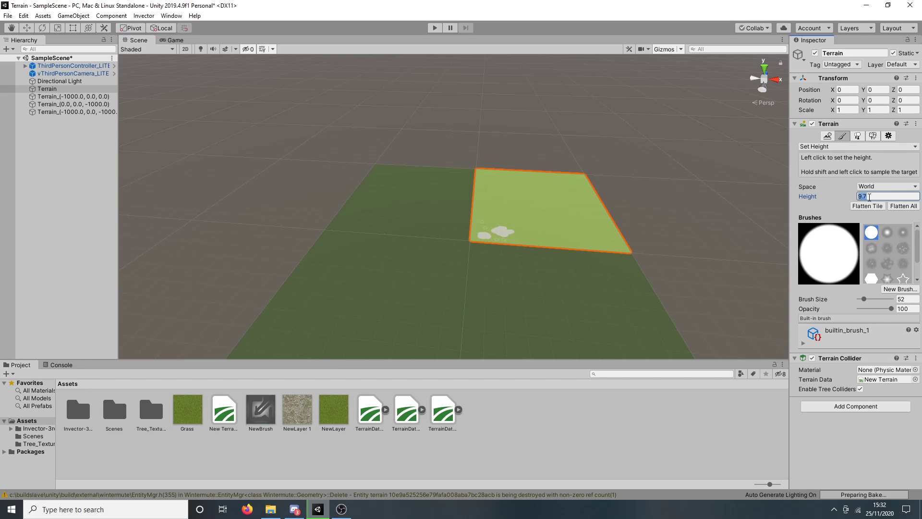
pyautogui.click(377, 204)
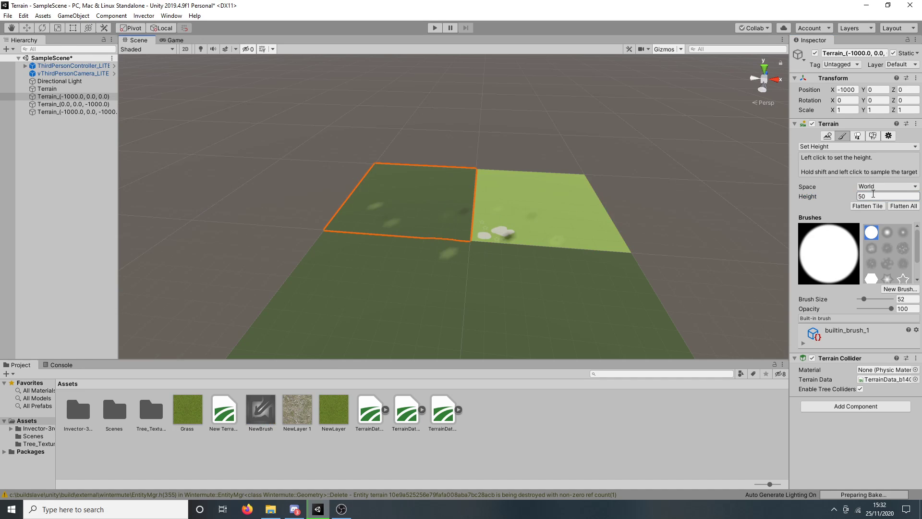
# - Set the height to 0 and flatten only the original terrain tile
pyautogui.click(870, 194)
pyautogui.write('0')
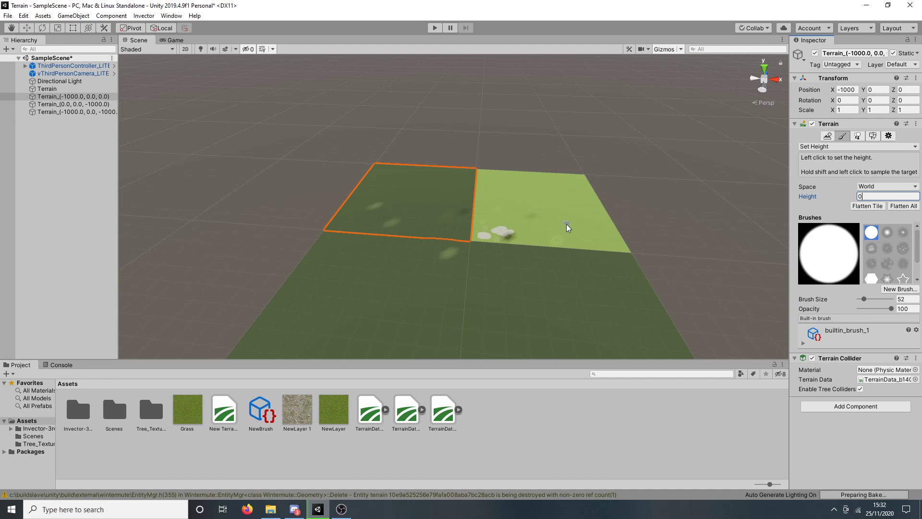
pyautogui.click(568, 227)
pyautogui.scroll(4, 678, 269)
pyautogui.scroll(3, 677, 272)
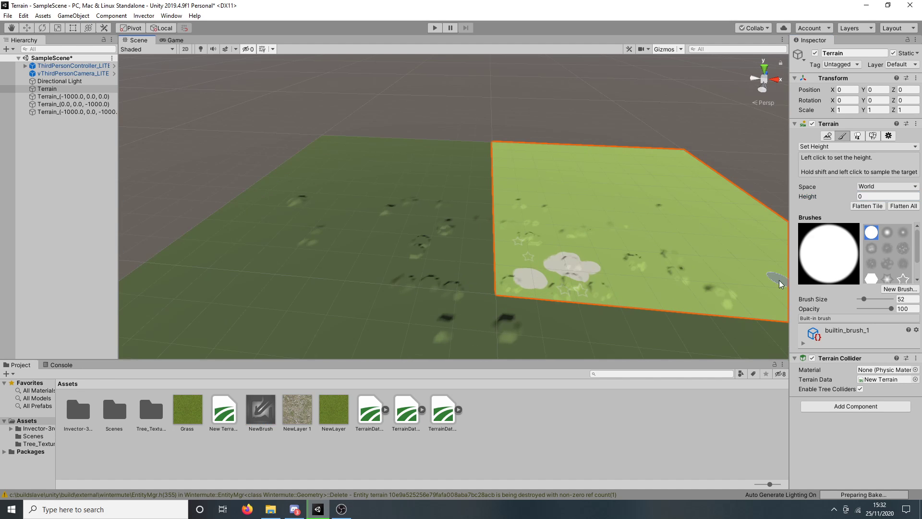
pyautogui.click(867, 206)
# - Flatten every terrain tile at once to height 0 from the original terrain
pyautogui.click(423, 234)
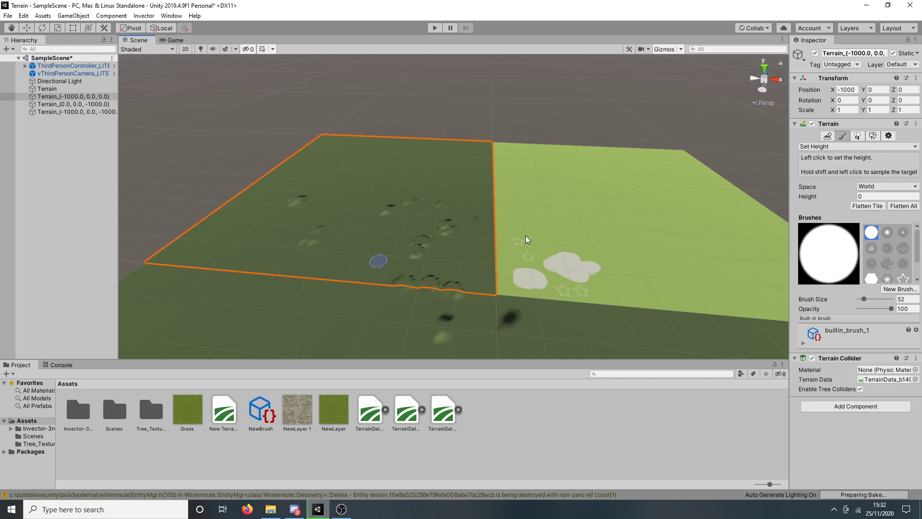
pyautogui.click(610, 247)
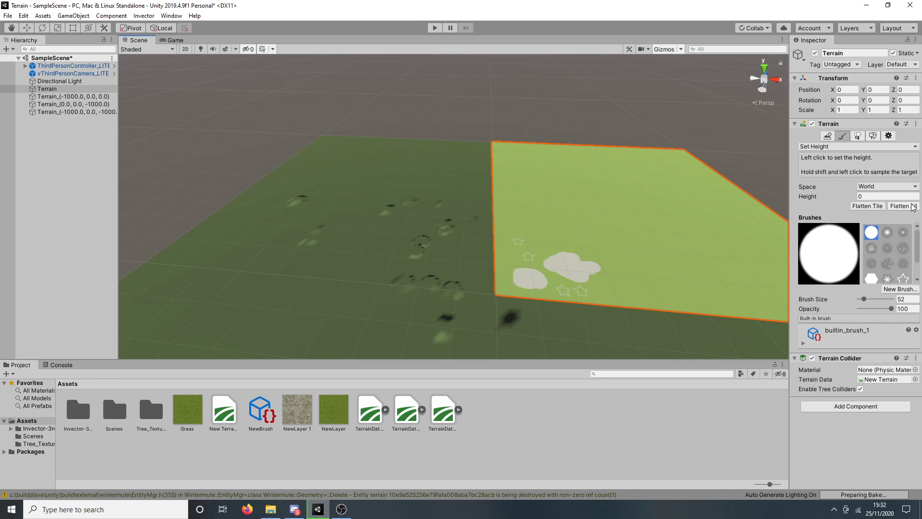
pyautogui.click(898, 206)
# - Create another neighbor terrain behind the X -1000 tile, at X -1000 and Z 1000
pyautogui.moveTo(670, 214); pyautogui.dragTo(519, 226, button='middle')
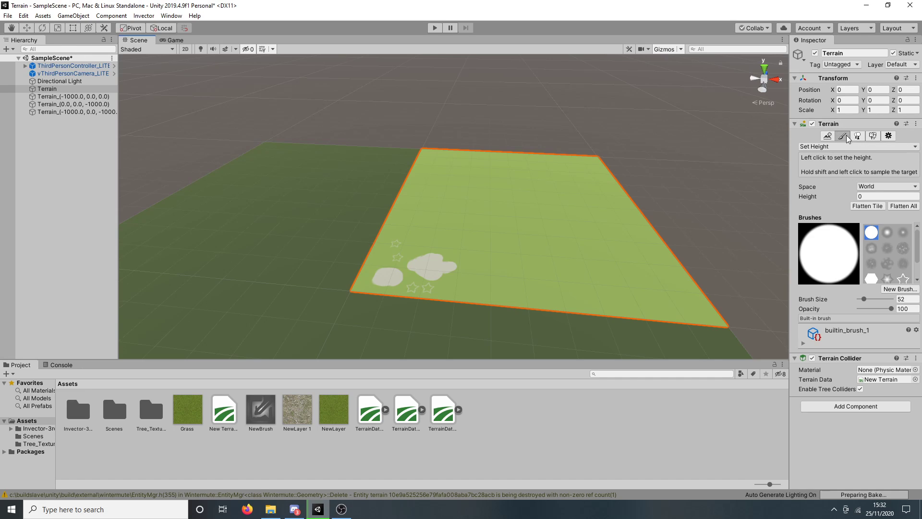
pyautogui.click(833, 137)
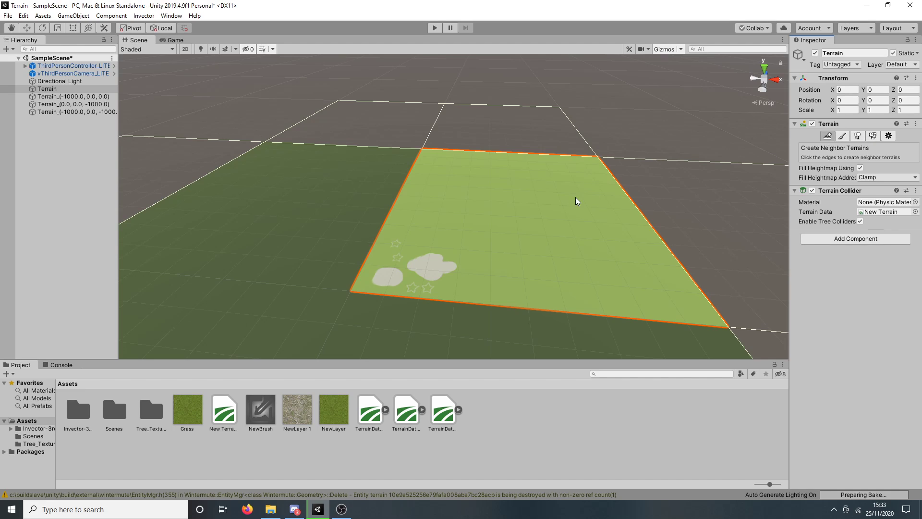
pyautogui.scroll(3, 592, 213)
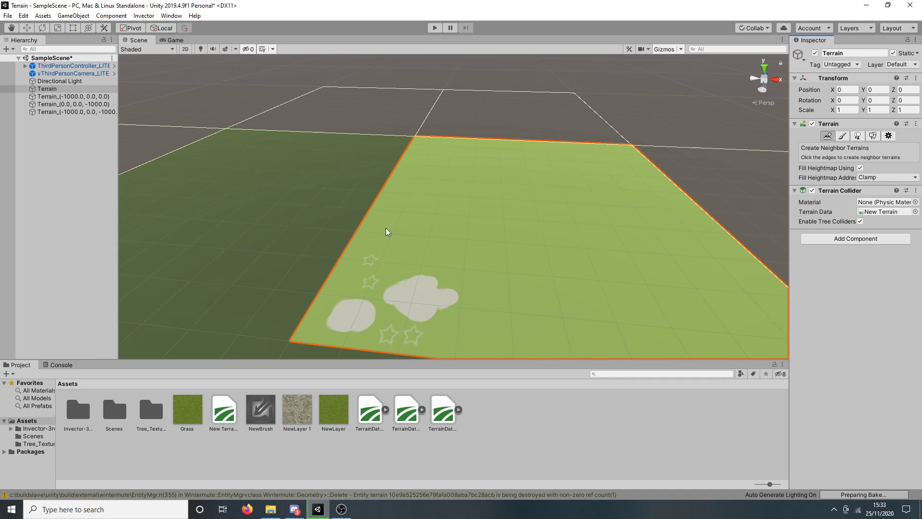
pyautogui.click(206, 114)
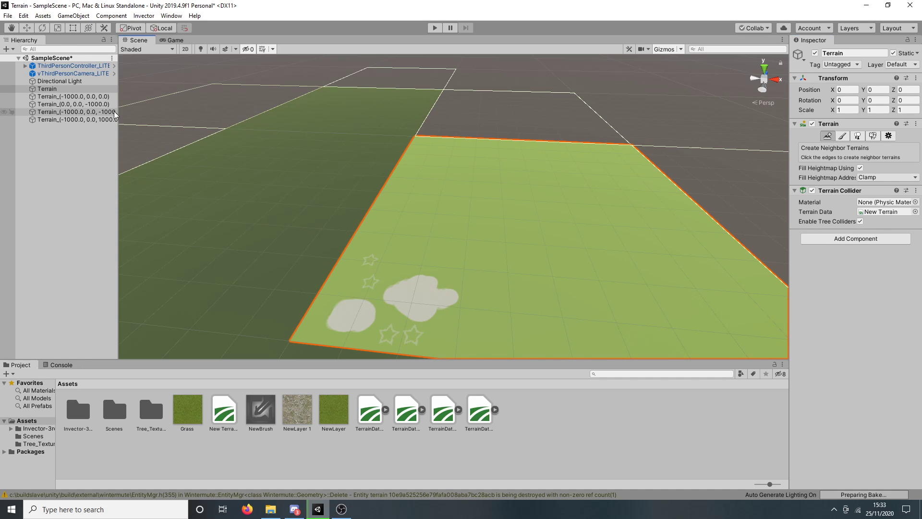
# - Delete all four neighbor terrains from the scene, keeping only the original Terrain
pyautogui.click(77, 119)
pyautogui.keyDown('shift'); pyautogui.click(81, 98); pyautogui.keyUp('shift')
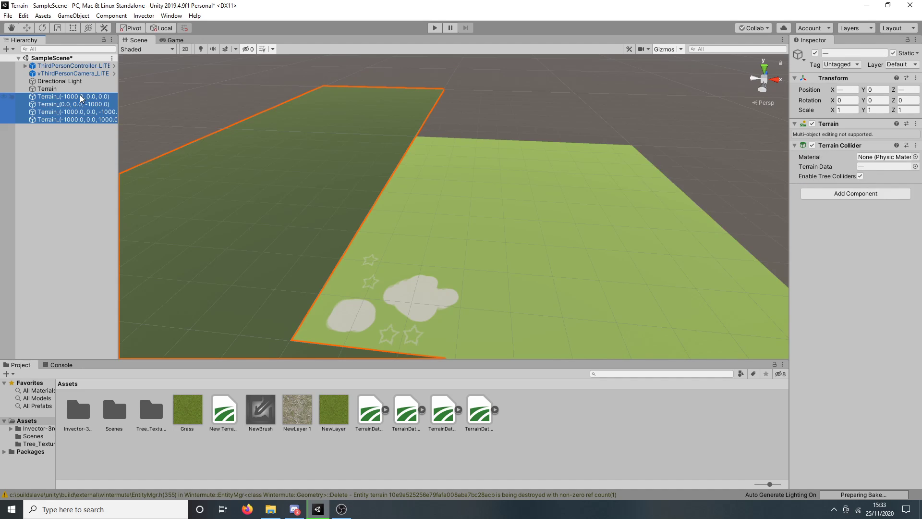
pyautogui.press('Delete')
# - Add a Tree 3D object to the scene
pyautogui.rightClick(41, 112)
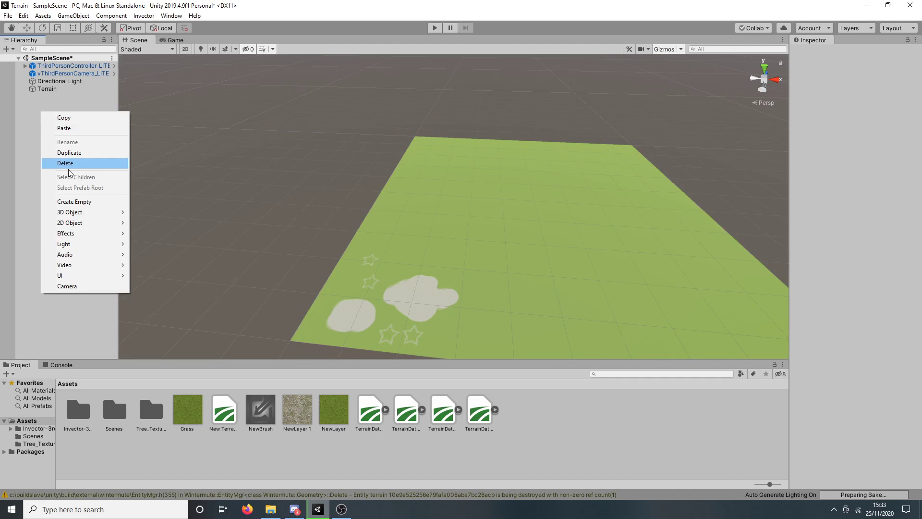
pyautogui.moveTo(93, 211)
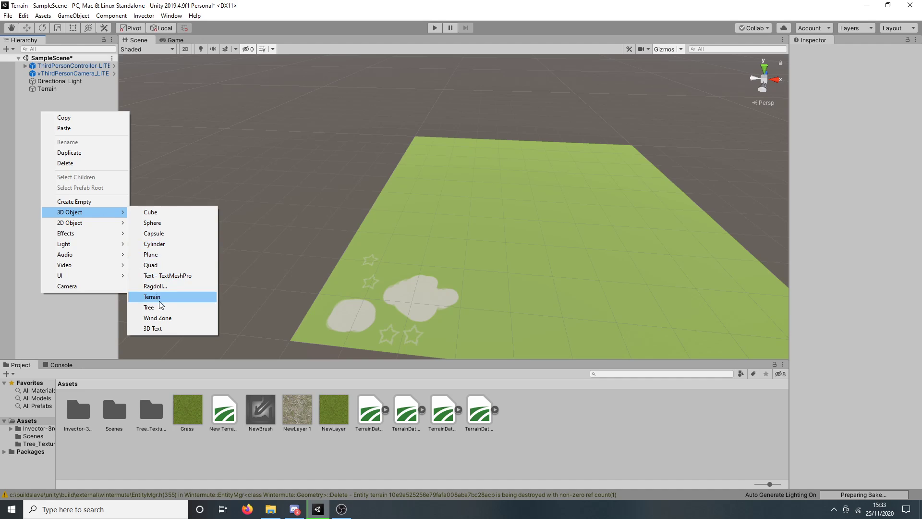
pyautogui.click(150, 307)
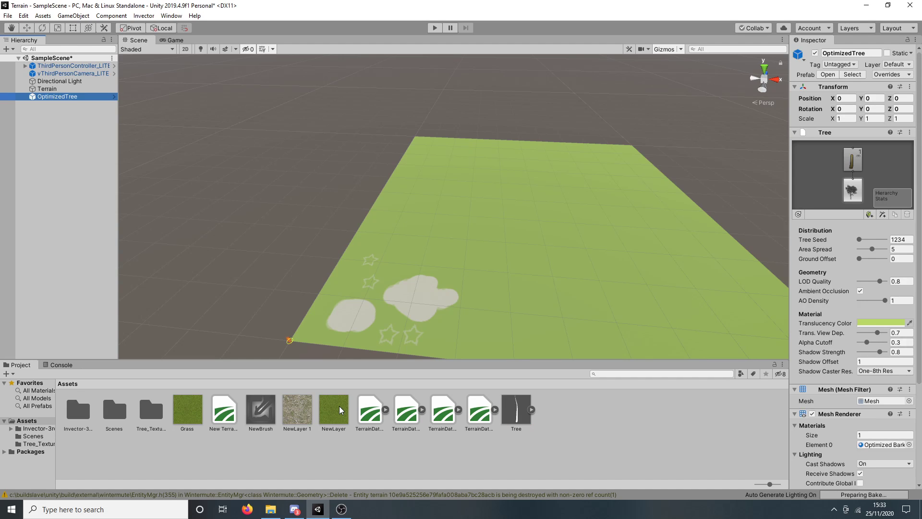
# - Delete the four TerrainData assets of the removed neighbor terrains from the project, keeping the New Terrain asset
pyautogui.click(373, 417)
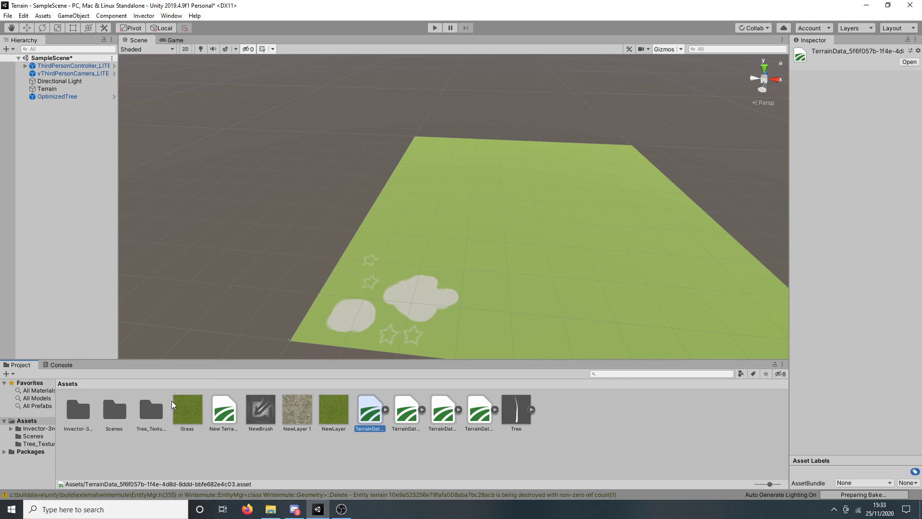
pyautogui.keyDown('shift'); pyautogui.click(465, 408); pyautogui.keyUp('shift')
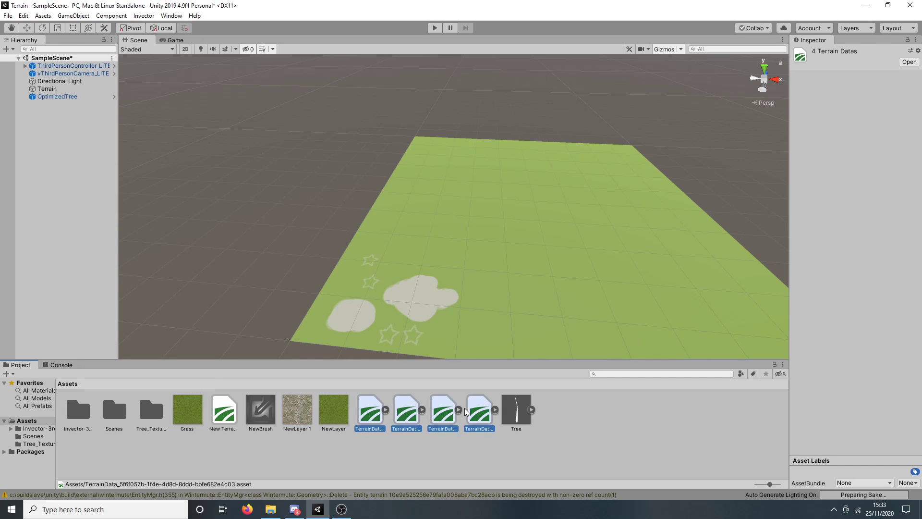
pyautogui.click(225, 412)
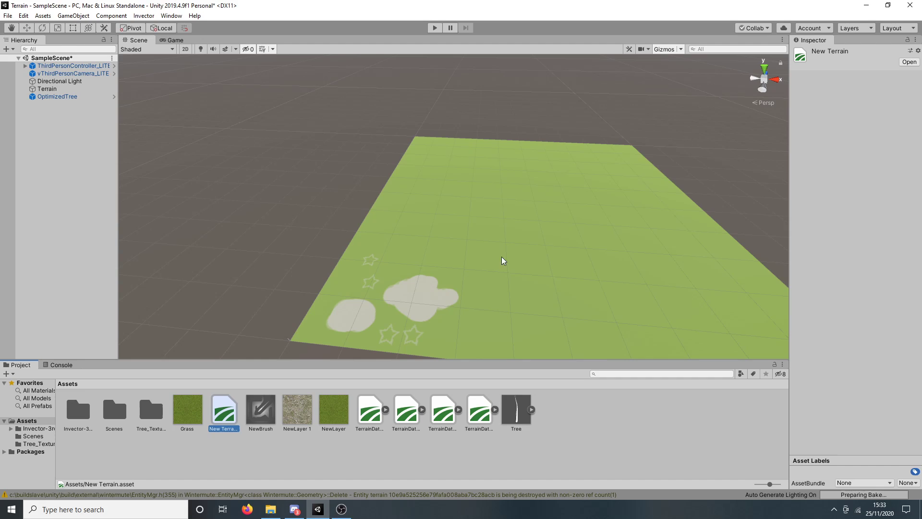
pyautogui.click(385, 408)
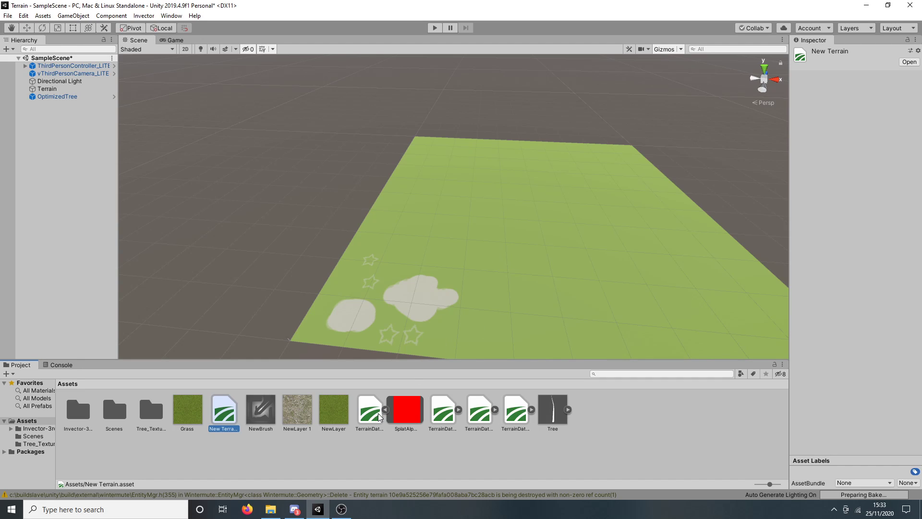
pyautogui.click(384, 409)
pyautogui.click(374, 410)
pyautogui.keyDown('shift'); pyautogui.click(473, 407); pyautogui.keyUp('shift')
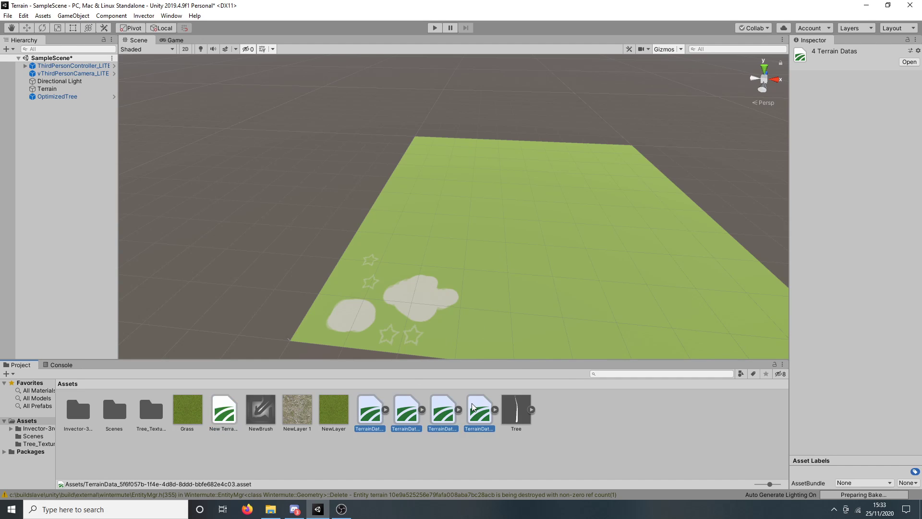
pyautogui.press('Delete')
pyautogui.press('Return')
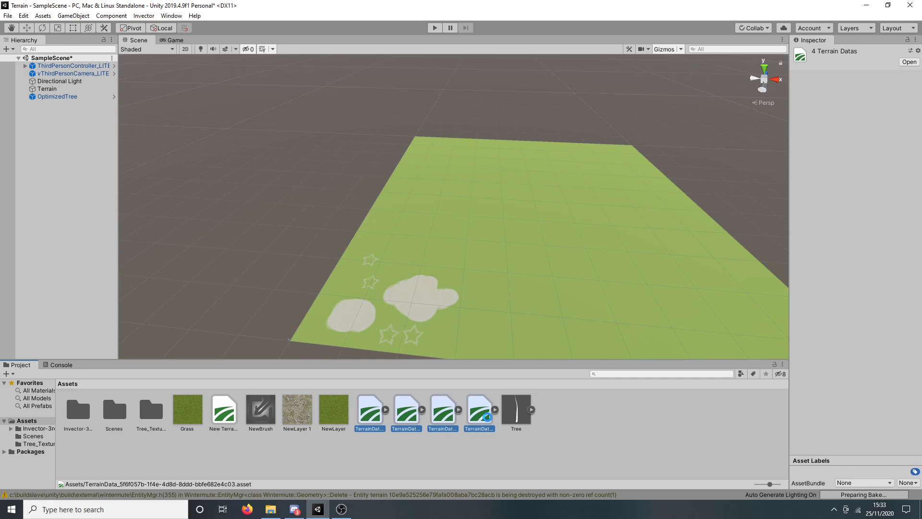
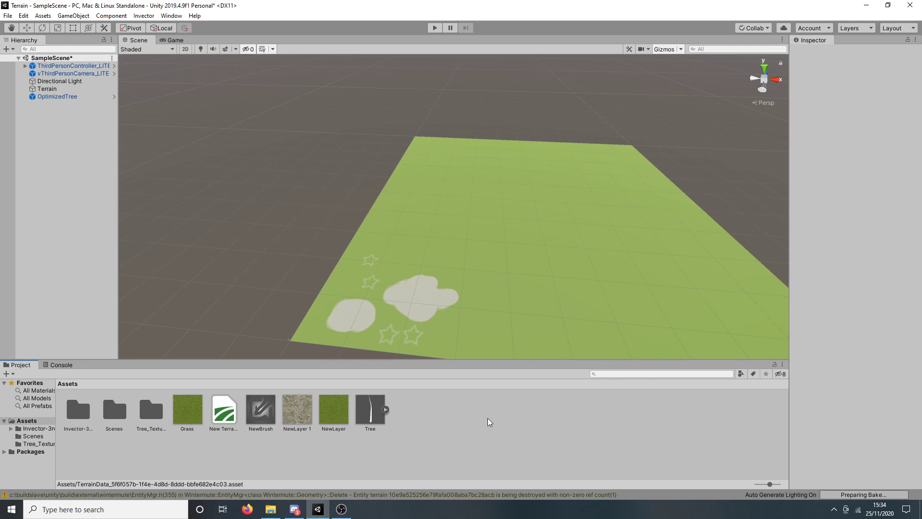
# - Focus on the OptimizedTree at the terrain corner and examine its trunk from several angles, along with its Tree prefab
pyautogui.doubleClick(85, 96)
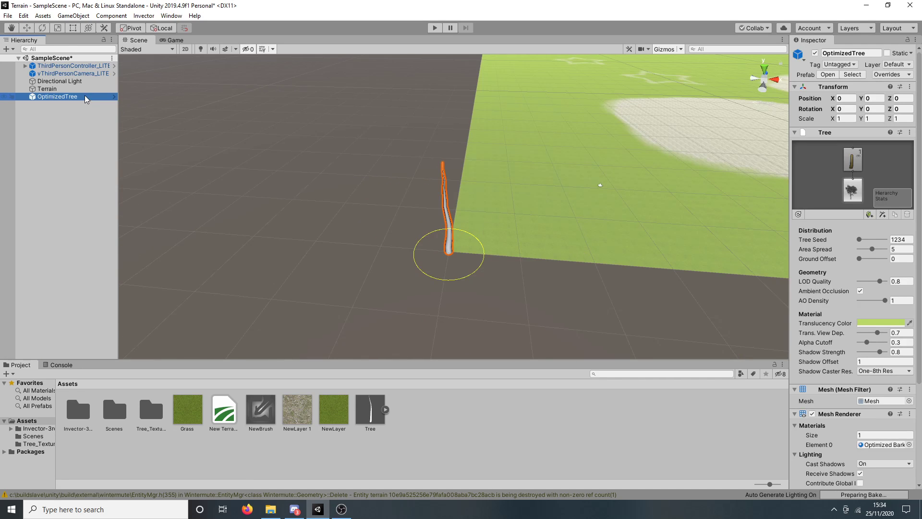
pyautogui.scroll(4, 336, 183)
pyautogui.moveTo(374, 226); pyautogui.dragTo(463, 192, button='right')
pyautogui.moveTo(463, 192); pyautogui.dragTo(649, 183, button='middle')
pyautogui.scroll(3, 465, 208)
pyautogui.moveTo(463, 207); pyautogui.dragTo(546, 209, button='right')
pyautogui.scroll(-2, 485, 258)
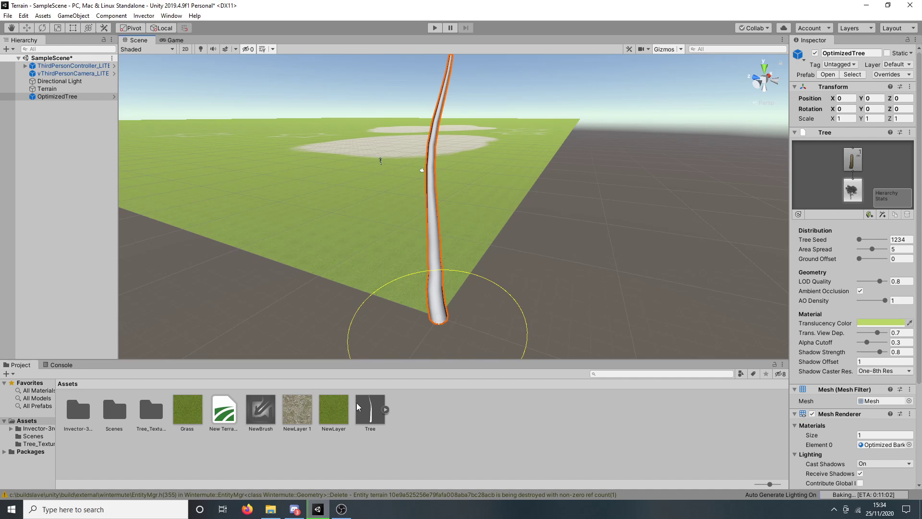
pyautogui.click(371, 404)
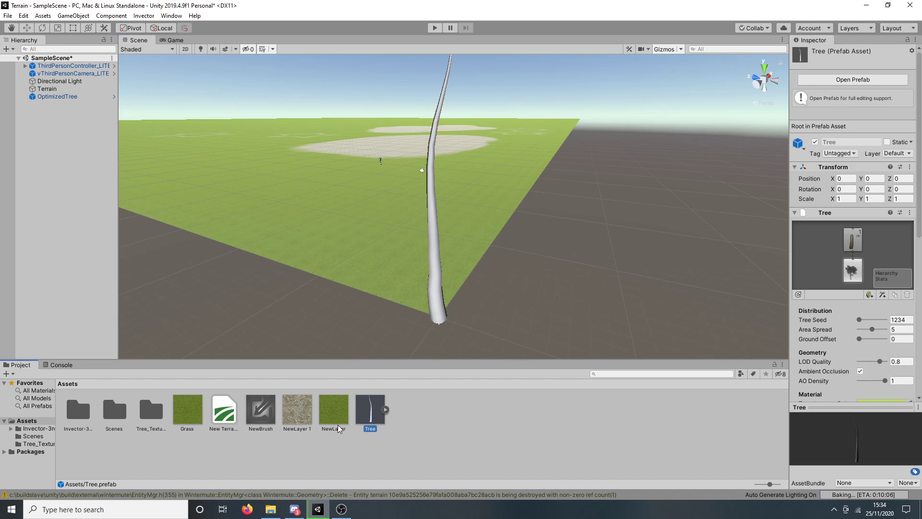
pyautogui.click(83, 97)
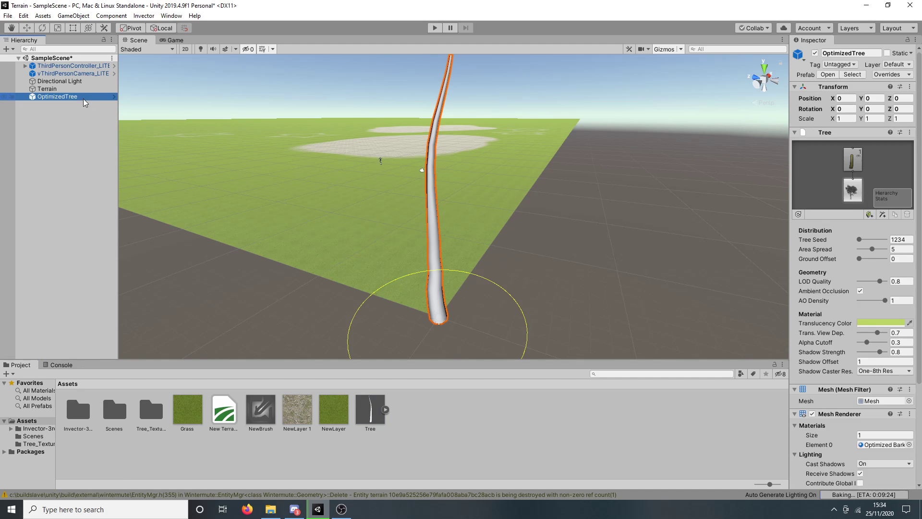
pyautogui.moveTo(533, 215); pyautogui.dragTo(503, 218, button='right')
pyautogui.keyDown('alt'); pyautogui.moveTo(501, 229); pyautogui.dragTo(566, 223); pyautogui.keyUp('alt')
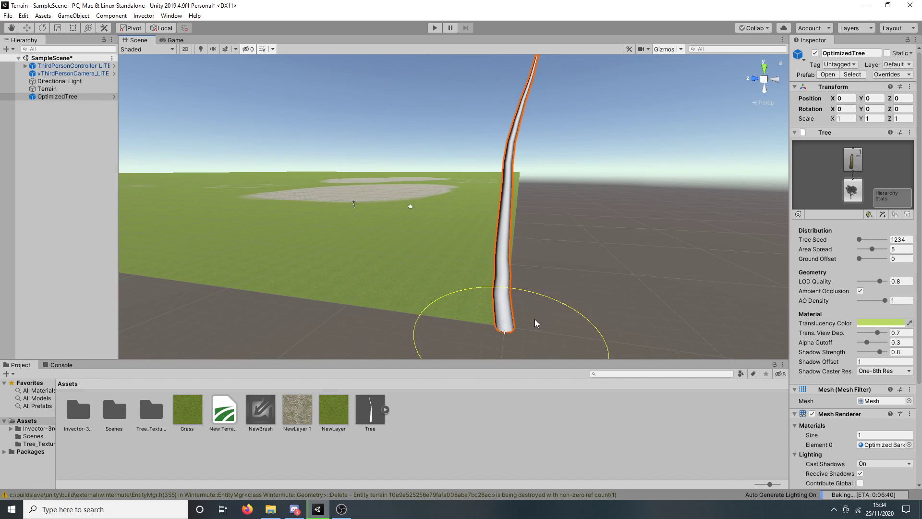
pyautogui.moveTo(534, 319); pyautogui.dragTo(523, 299, button='right')
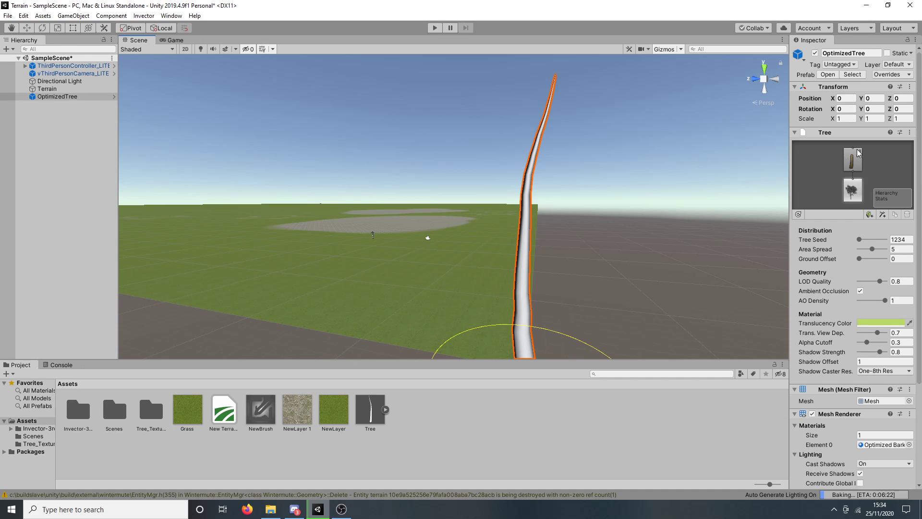
# - Select the tree's branch group and move several of its spline points with Move Branch to bend the trunk into a zigzag curve
pyautogui.doubleClick(854, 187)
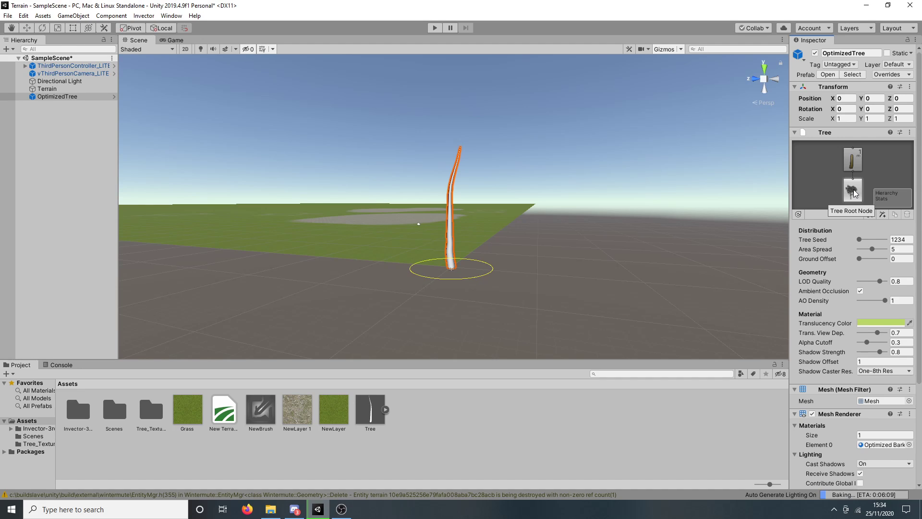
pyautogui.click(851, 172)
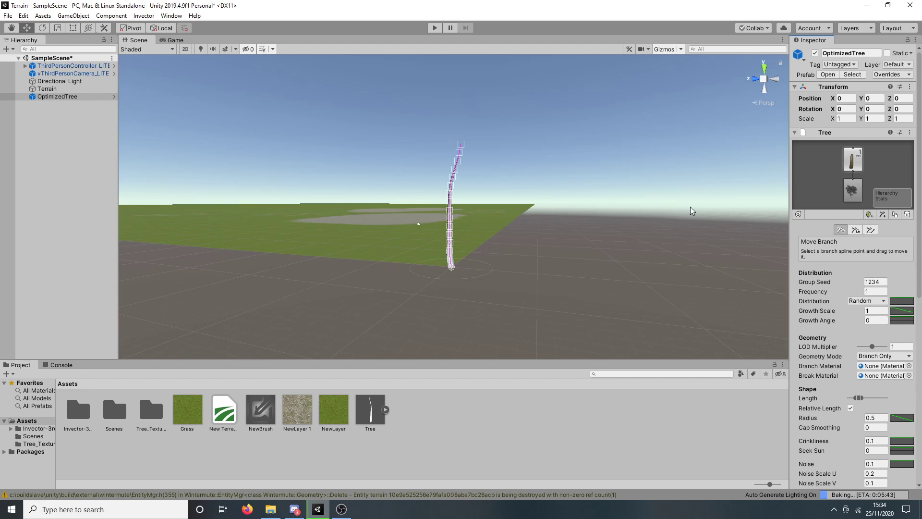
pyautogui.scroll(1, 739, 185)
pyautogui.scroll(2, 521, 214)
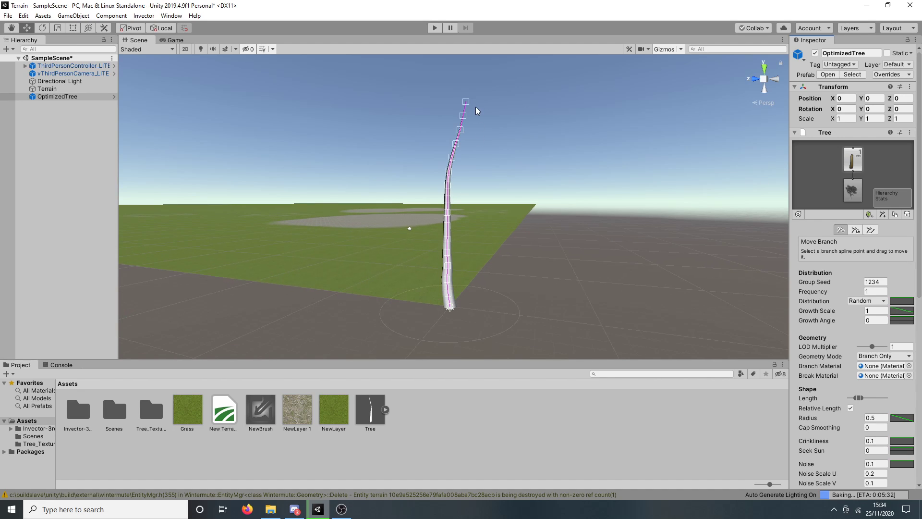
pyautogui.moveTo(465, 101); pyautogui.dragTo(380, 78)
pyautogui.moveTo(463, 115); pyautogui.dragTo(381, 148)
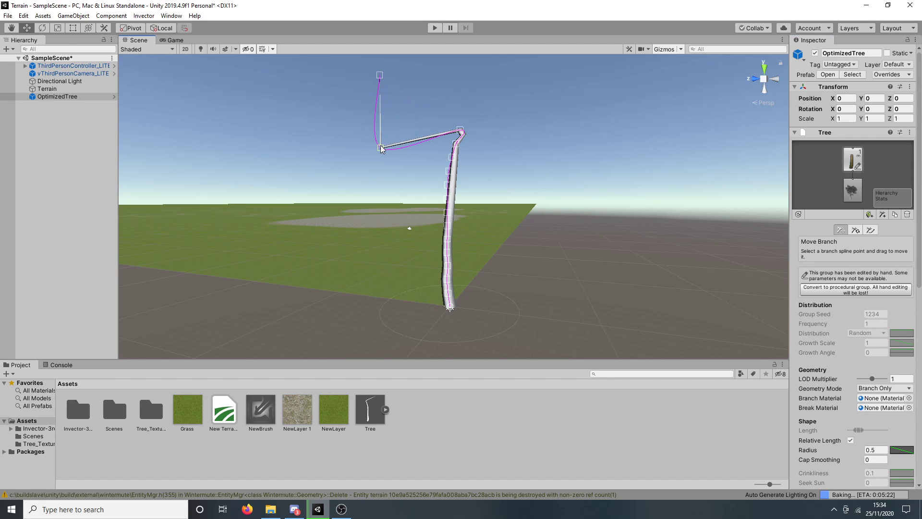
pyautogui.moveTo(460, 129); pyautogui.dragTo(429, 107)
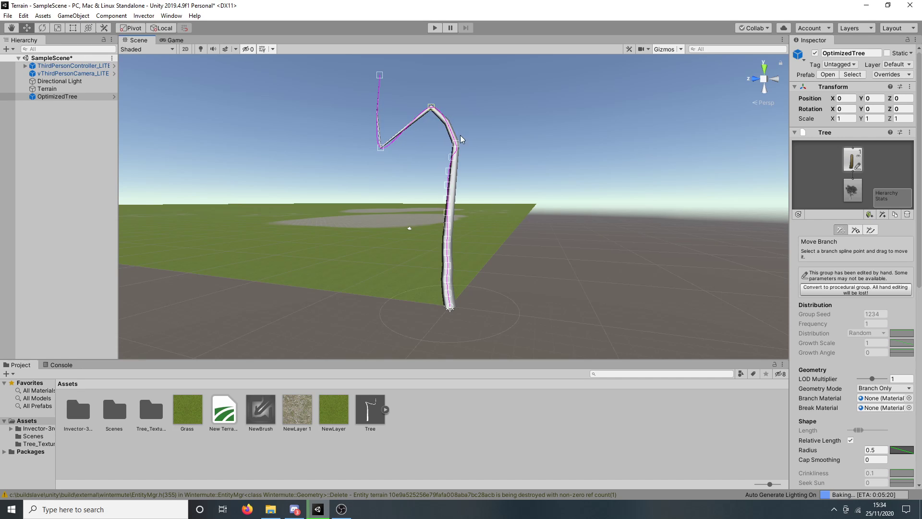
pyautogui.moveTo(456, 144); pyautogui.dragTo(475, 121)
pyautogui.moveTo(450, 158); pyautogui.dragTo(331, 128)
pyautogui.moveTo(394, 234); pyautogui.dragTo(364, 219)
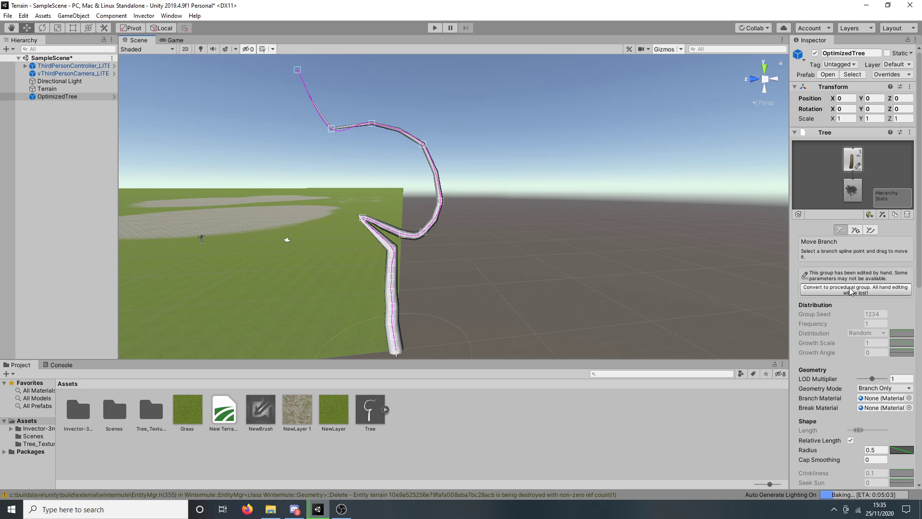
pyautogui.scroll(-1, 519, 245)
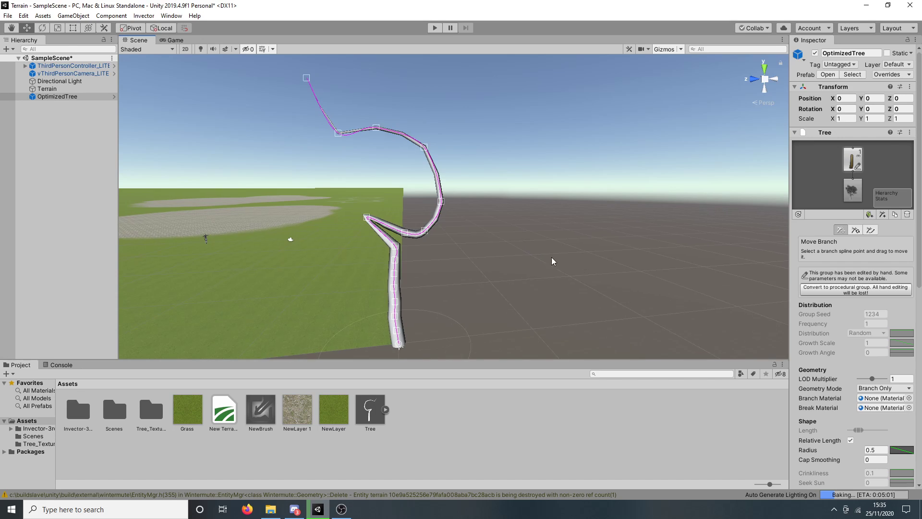
pyautogui.moveTo(551, 257); pyautogui.dragTo(499, 230, button='right')
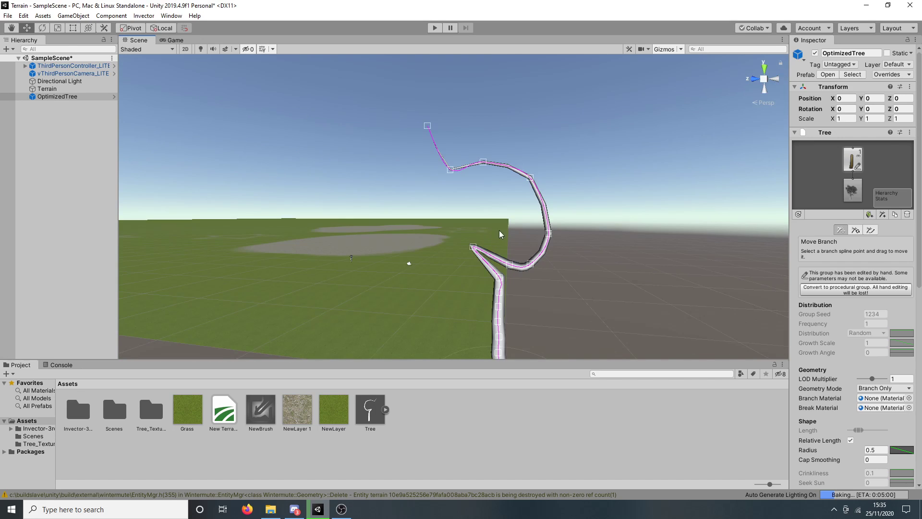
# - Convert the hand-edited branch group back to a procedural group and set its Group Seed to 1235
pyautogui.click(859, 290)
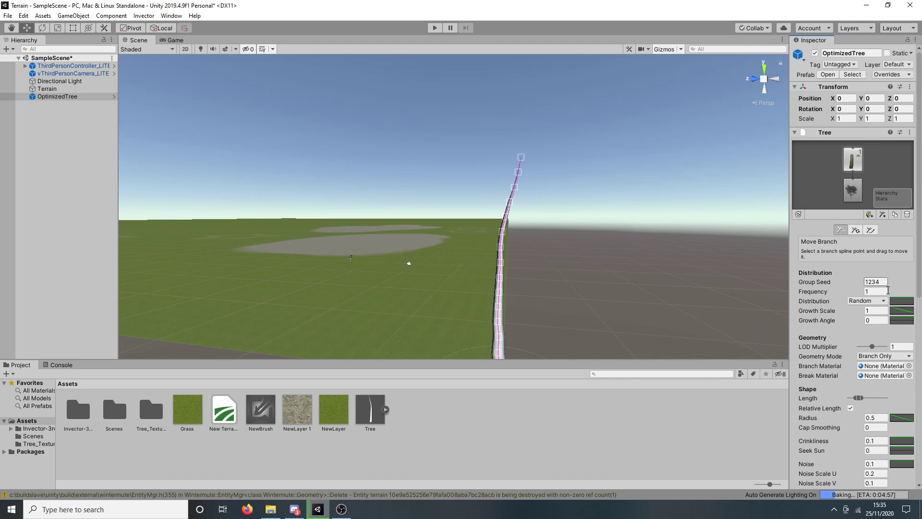
pyautogui.moveTo(607, 272); pyautogui.dragTo(571, 270, button='right')
pyautogui.moveTo(571, 271); pyautogui.dragTo(540, 235, button='middle')
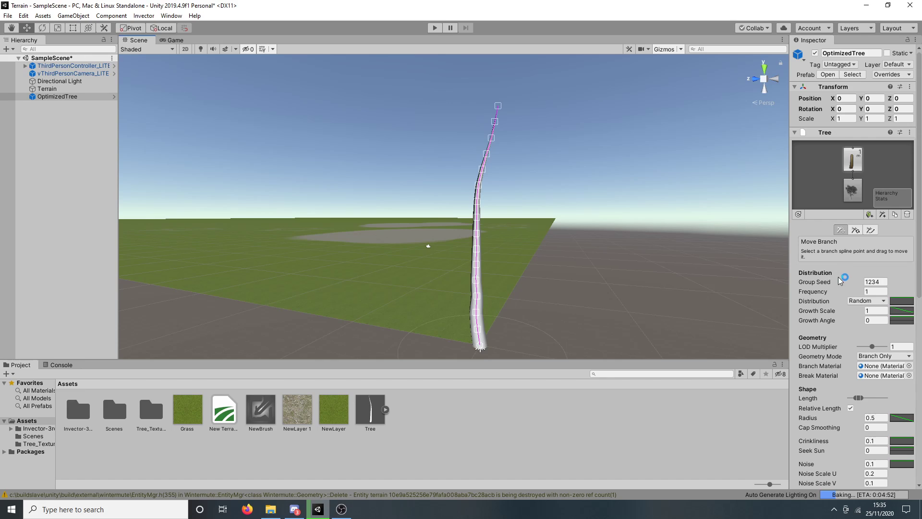
pyautogui.click(876, 281)
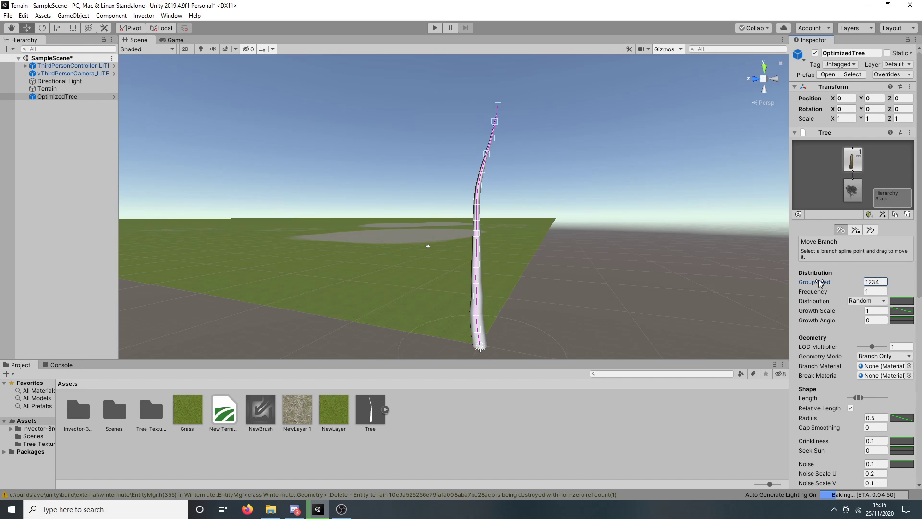
pyautogui.moveTo(808, 282)
pyautogui.mouseDown()
pyautogui.moveTo(799, 283)
pyautogui.moveTo(819, 283)
pyautogui.moveTo(791, 282)
pyautogui.moveTo(821, 282)
pyautogui.moveTo(801, 281)
pyautogui.mouseUp()
pyautogui.scroll(-3, 881, 233)
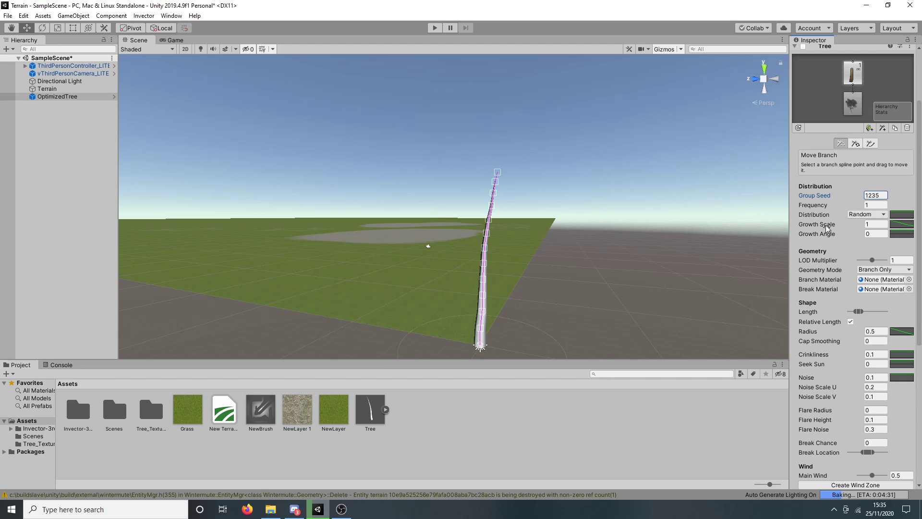
# - Try a higher LOD Multiplier on the branch group and return it to 1, keeping Geometry Mode at Branch Only
pyautogui.moveTo(827, 225)
pyautogui.mouseDown()
pyautogui.moveTo(809, 225)
pyautogui.moveTo(836, 225)
pyautogui.mouseUp()
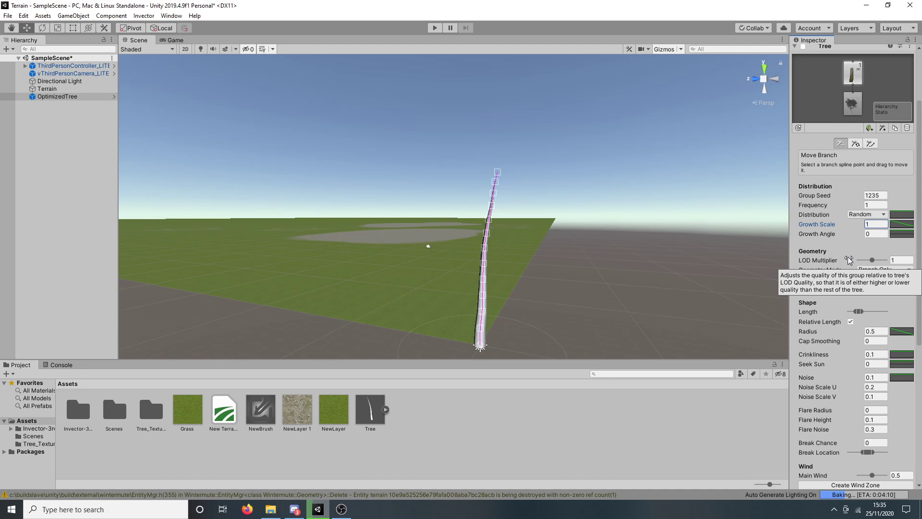
pyautogui.scroll(4, 849, 261)
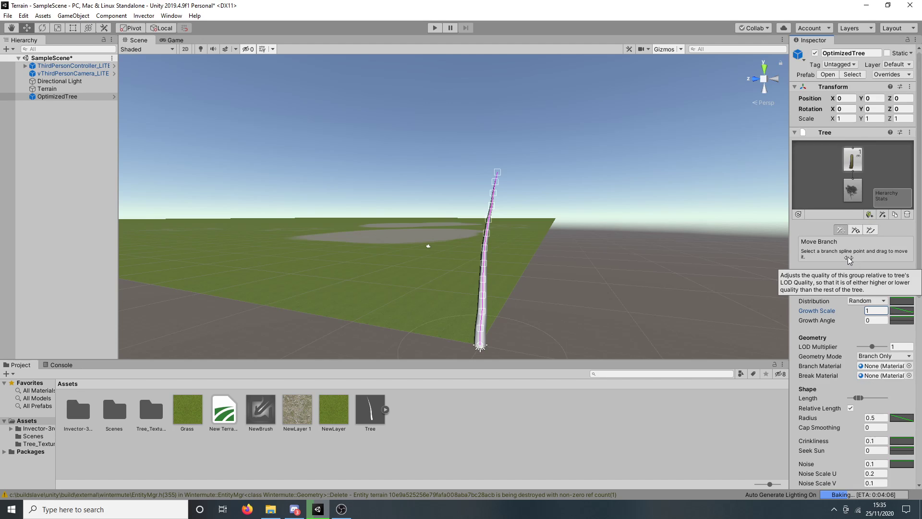
pyautogui.scroll(-4, 849, 260)
pyautogui.moveTo(864, 260); pyautogui.dragTo(883, 263)
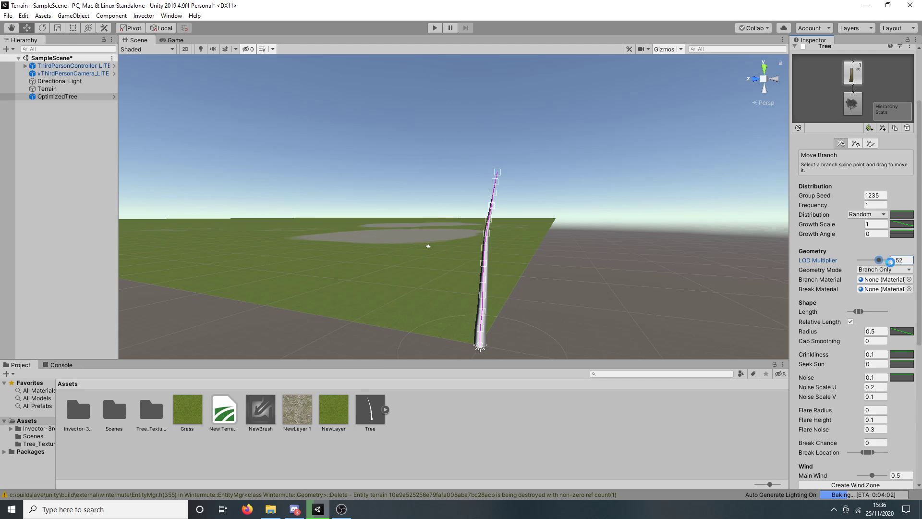
pyautogui.click(905, 260)
pyautogui.write('1')
pyautogui.click(869, 273)
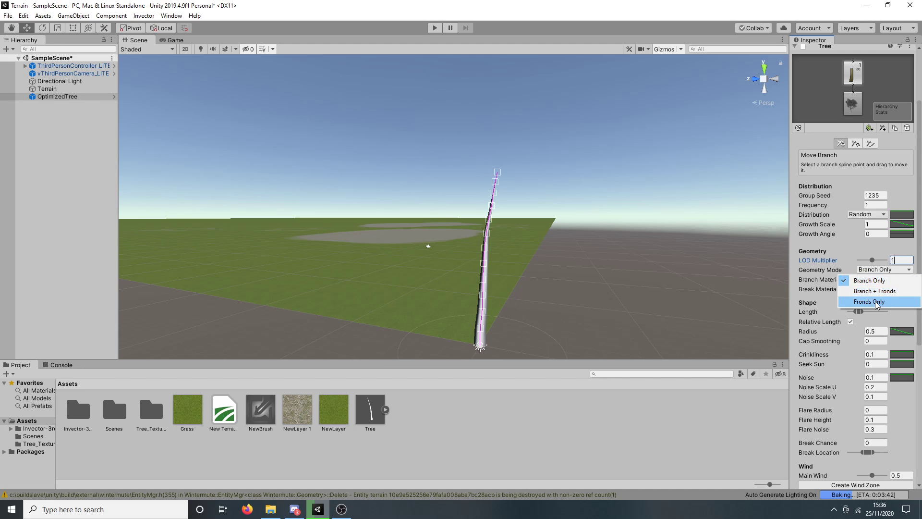
pyautogui.click(883, 272)
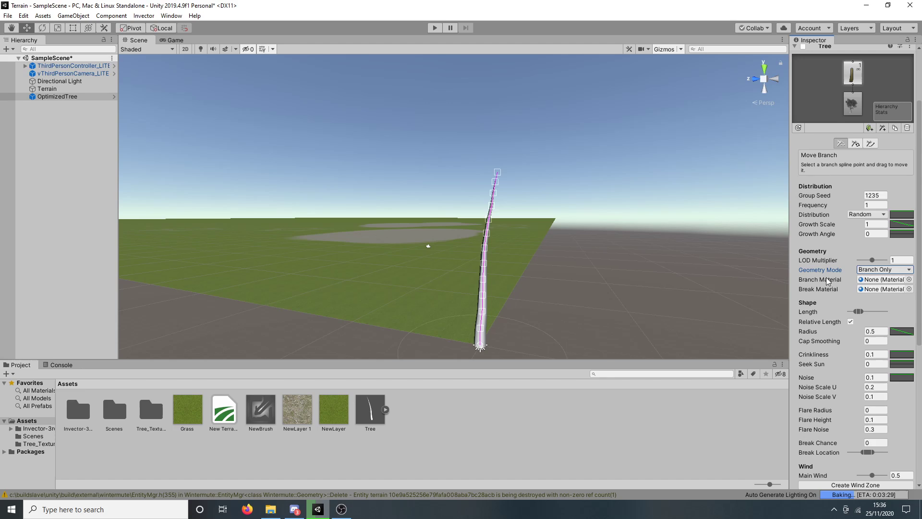
# - Try proto_orange as the trunk's Branch Material and reset the material to None
pyautogui.click(908, 280)
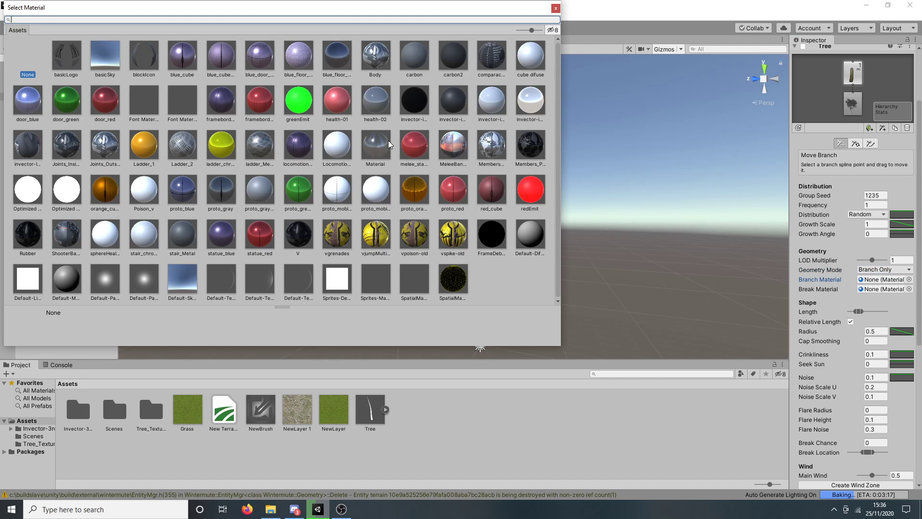
pyautogui.click(424, 195)
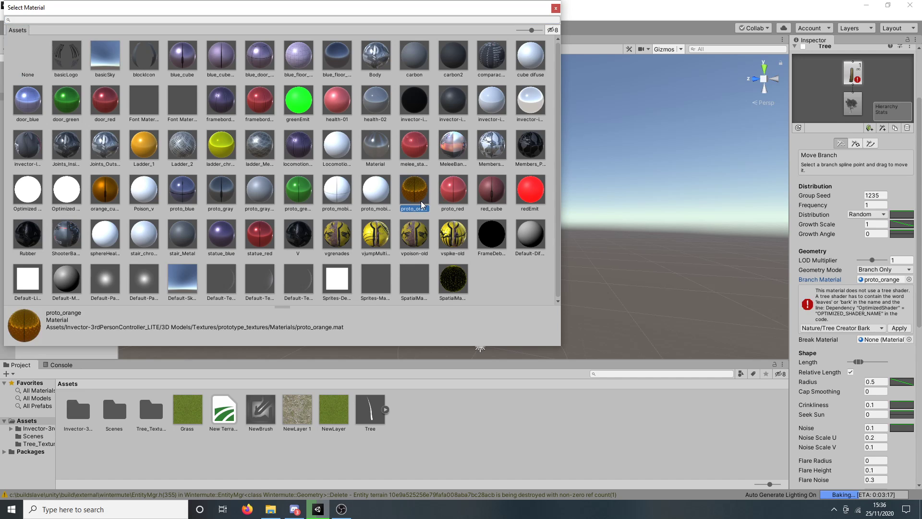
pyautogui.press('Escape')
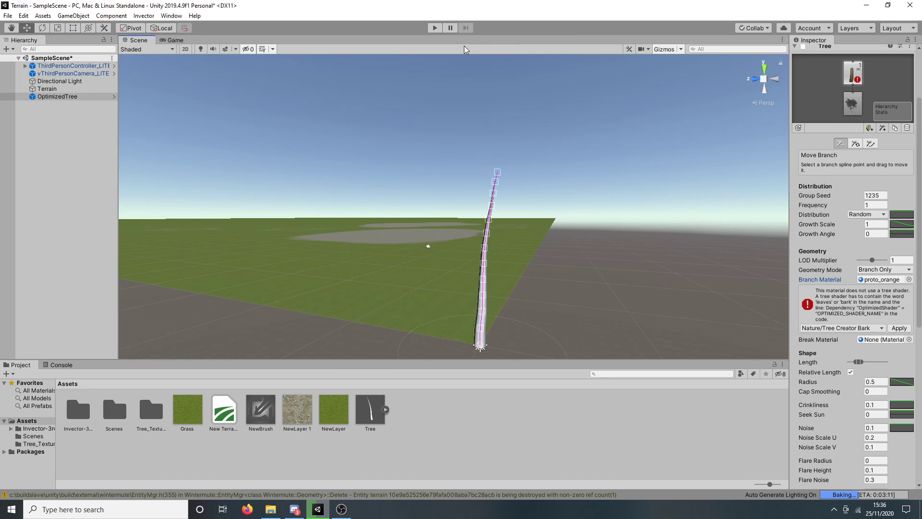
pyautogui.click(909, 279)
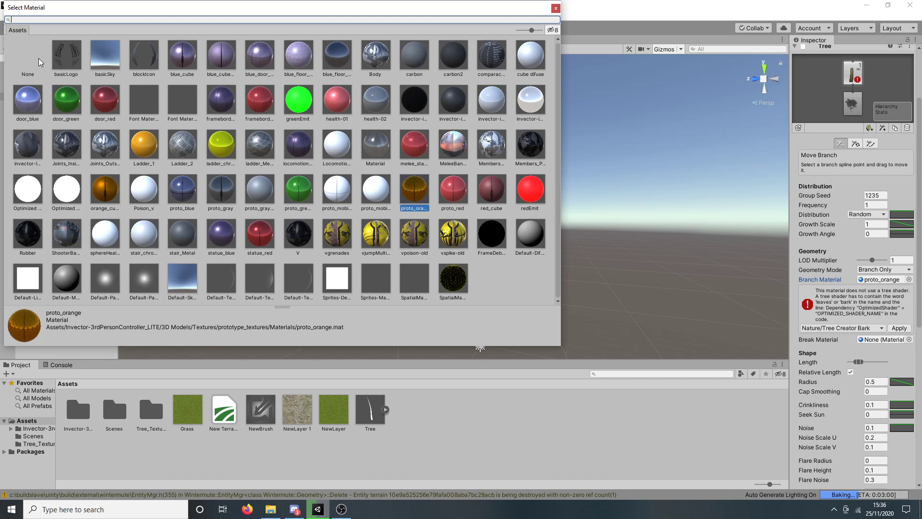
pyautogui.click(39, 58)
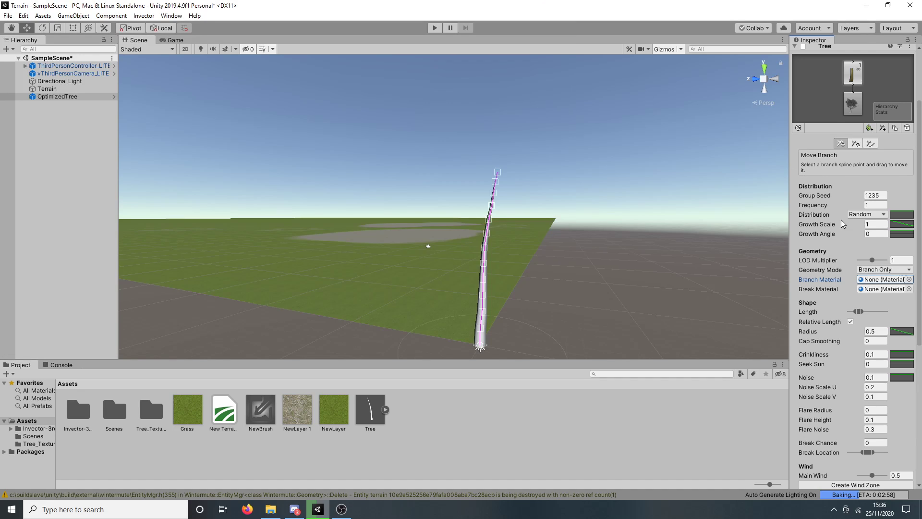
# - Set the trunk's Group Seed to 1084 and adjust its Length range toward longer values
pyautogui.scroll(-5, 843, 225)
pyautogui.scroll(5, 842, 235)
pyautogui.moveTo(857, 311); pyautogui.dragTo(857, 311)
pyautogui.moveTo(860, 312); pyautogui.dragTo(883, 312)
pyautogui.click(857, 197)
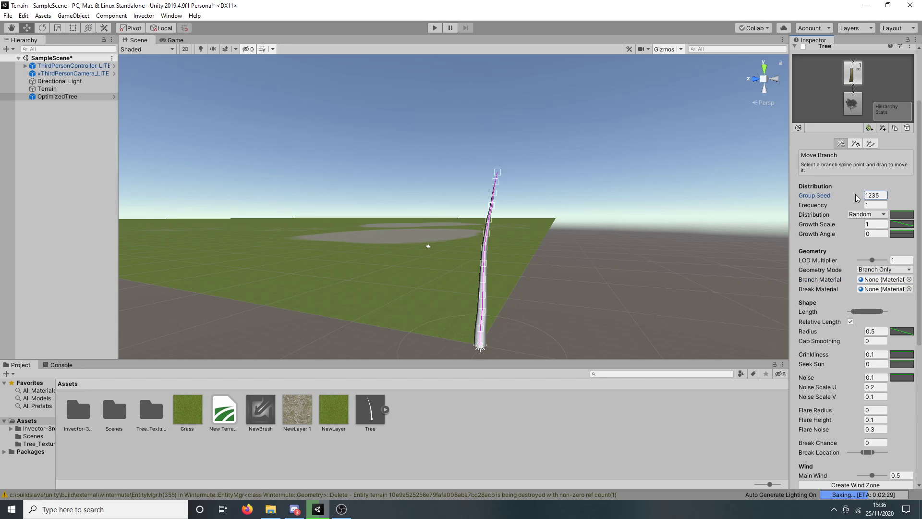
pyautogui.moveTo(868, 195); pyautogui.dragTo(769, 191)
pyautogui.moveTo(587, 206); pyautogui.dragTo(527, 226, button='right')
pyautogui.moveTo(513, 236); pyautogui.dragTo(449, 244, button='middle')
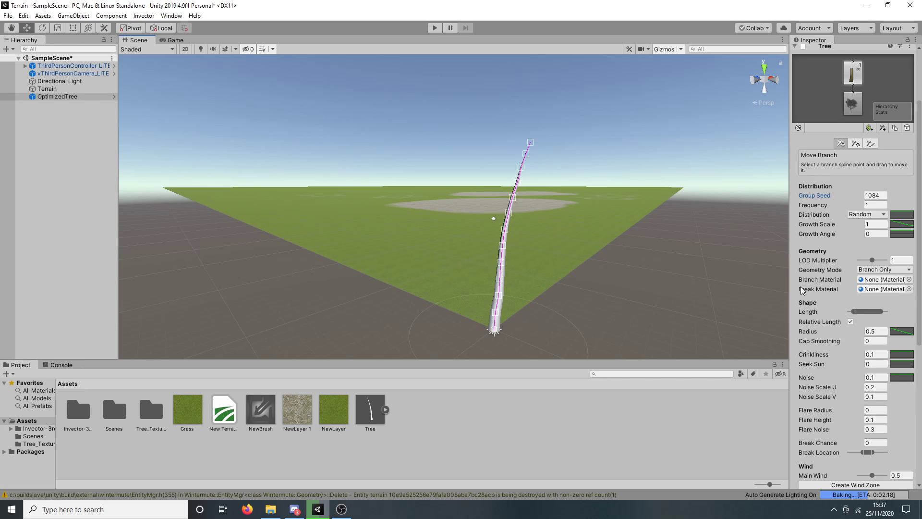
pyautogui.click(855, 311)
pyautogui.moveTo(867, 314); pyautogui.dragTo(856, 311)
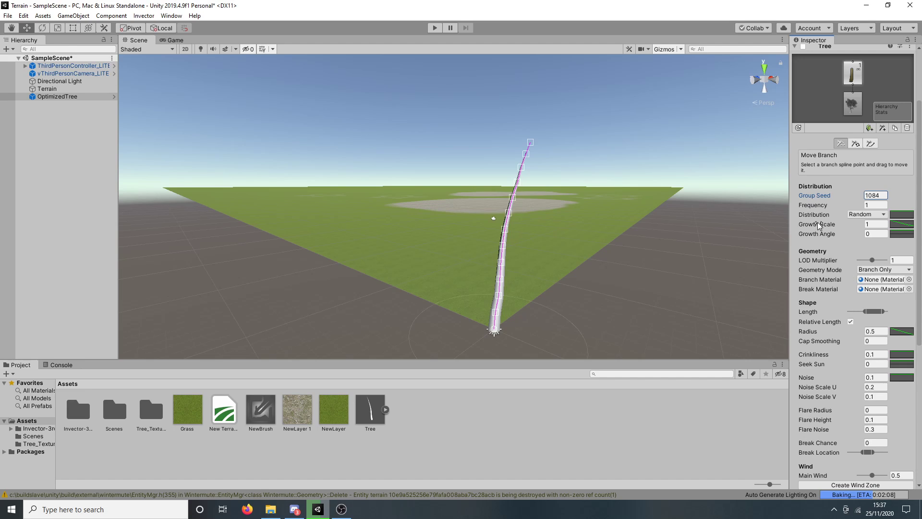
# - Bend the trunk by moving its spline points with Move Branch, and convert the branch group back to procedural
pyautogui.moveTo(819, 224); pyautogui.dragTo(808, 225)
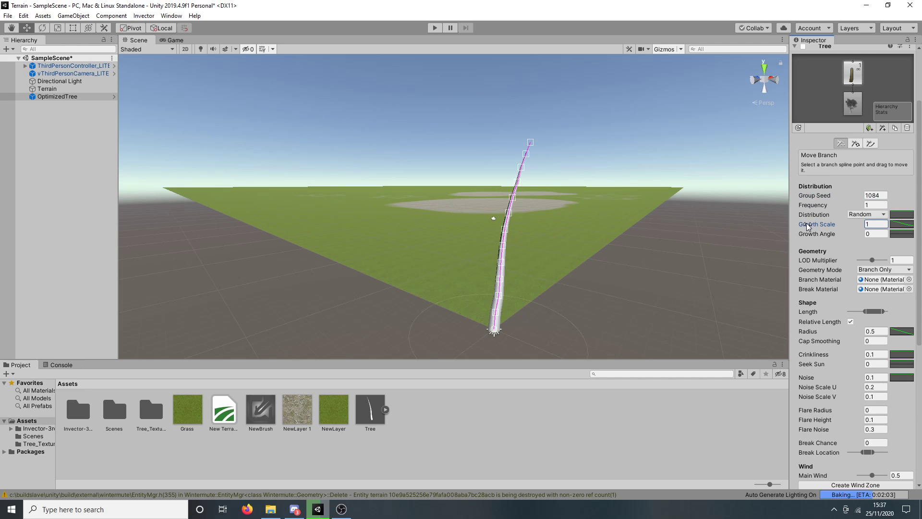
pyautogui.click(815, 195)
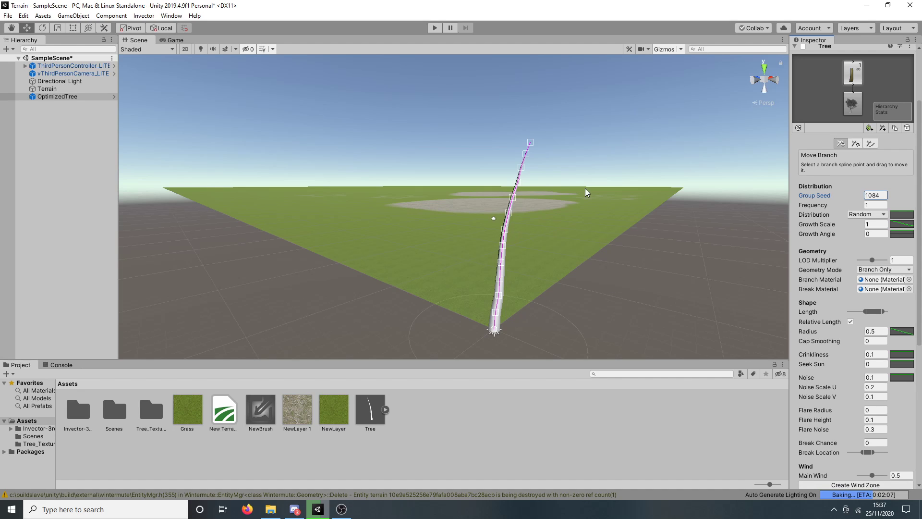
pyautogui.moveTo(586, 189)
pyautogui.keyDown('alt'); pyautogui.mouseDown()
pyautogui.moveTo(623, 201)
pyautogui.moveTo(601, 190)
pyautogui.mouseUp(); pyautogui.keyUp('alt')
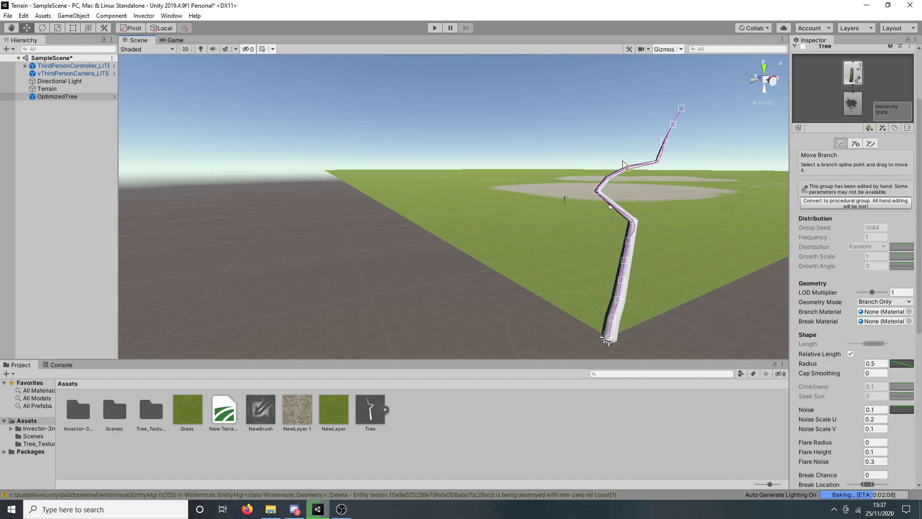
pyautogui.click(828, 198)
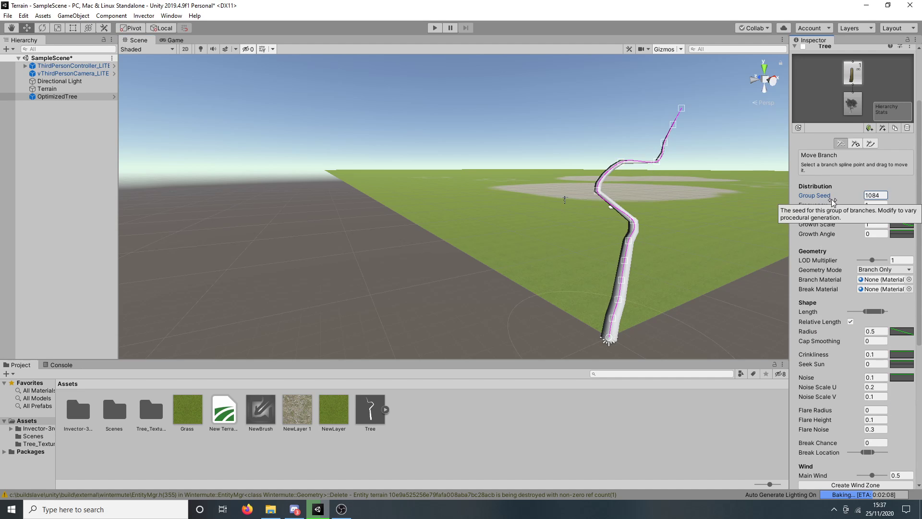
pyautogui.doubleClick(46, 89)
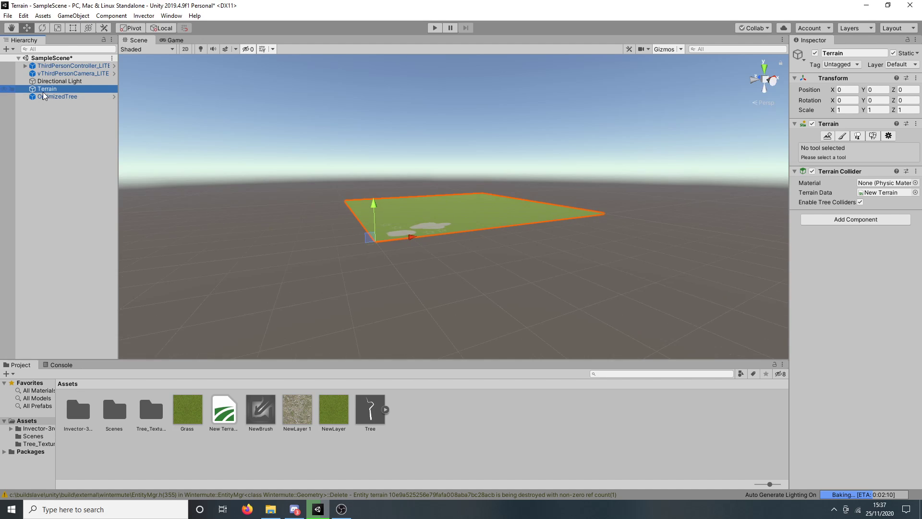
pyautogui.press('Delete')
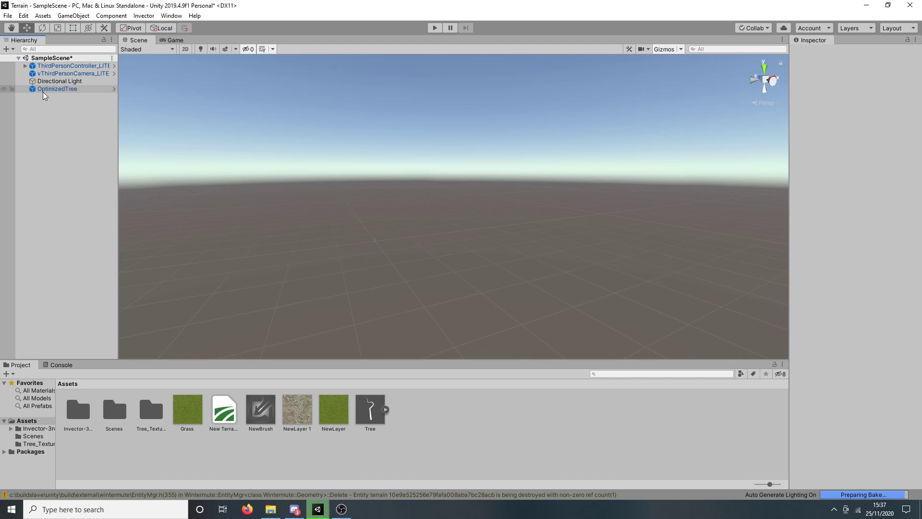
pyautogui.hotkey('ctrl', 'z')
pyautogui.click(46, 92)
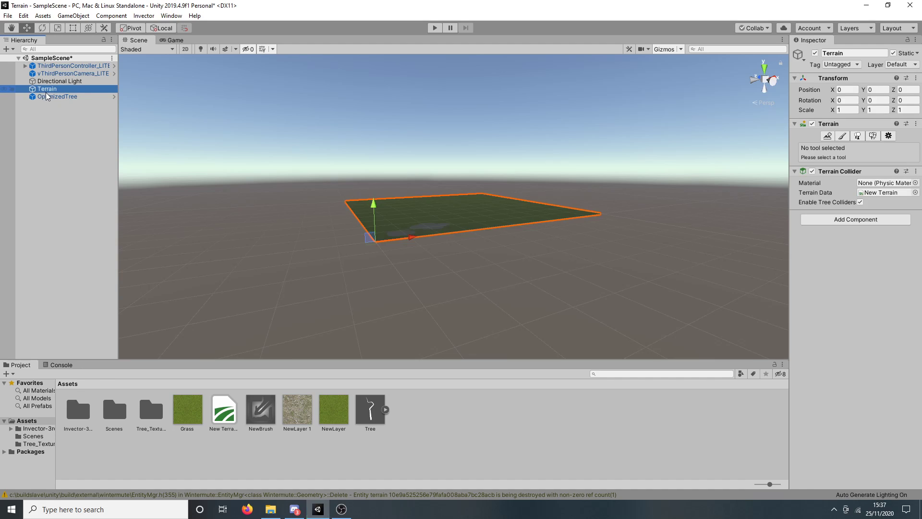
# - Delete the OptimizedTree from the scene and add a fresh Tree 3D object in its place
pyautogui.click(58, 96)
pyautogui.press('Delete')
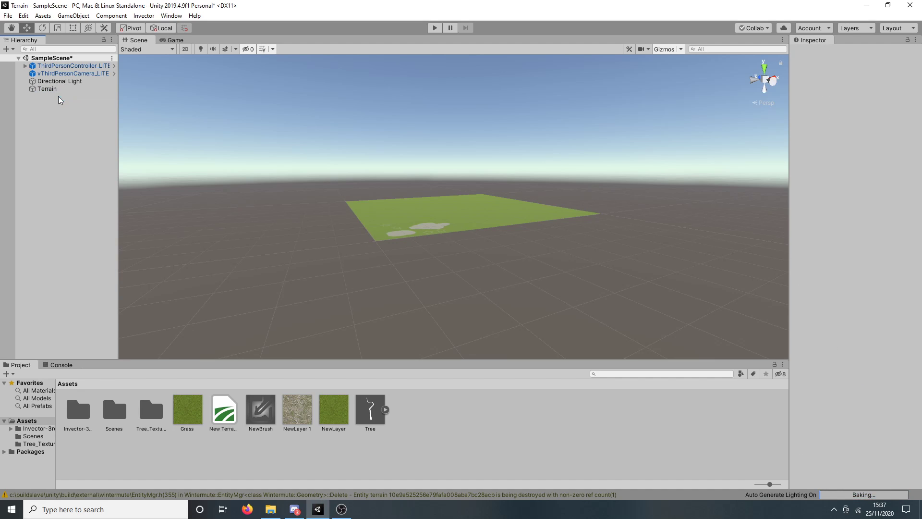
pyautogui.rightClick(59, 101)
pyautogui.moveTo(99, 203)
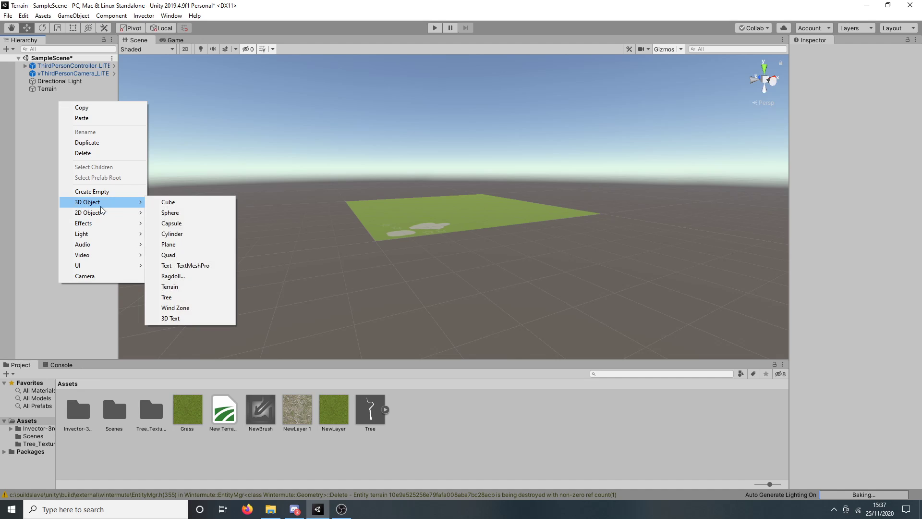
pyautogui.click(182, 298)
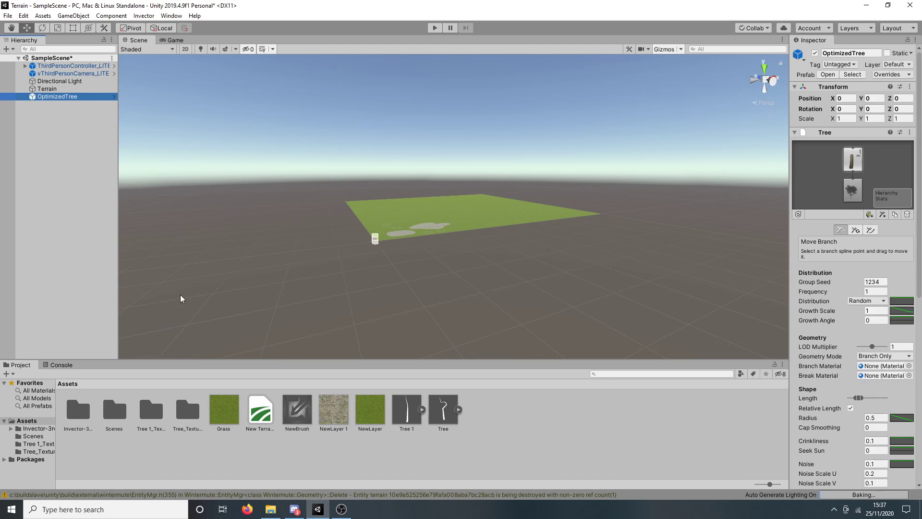
# - Focus on the new tree and widen its branch Length range to the full extent
pyautogui.doubleClick(88, 99)
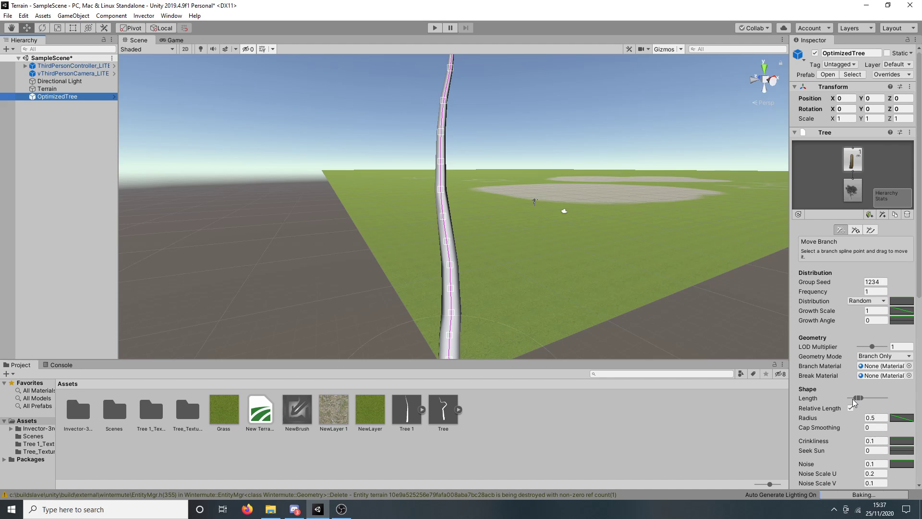
pyautogui.scroll(-5, 629, 299)
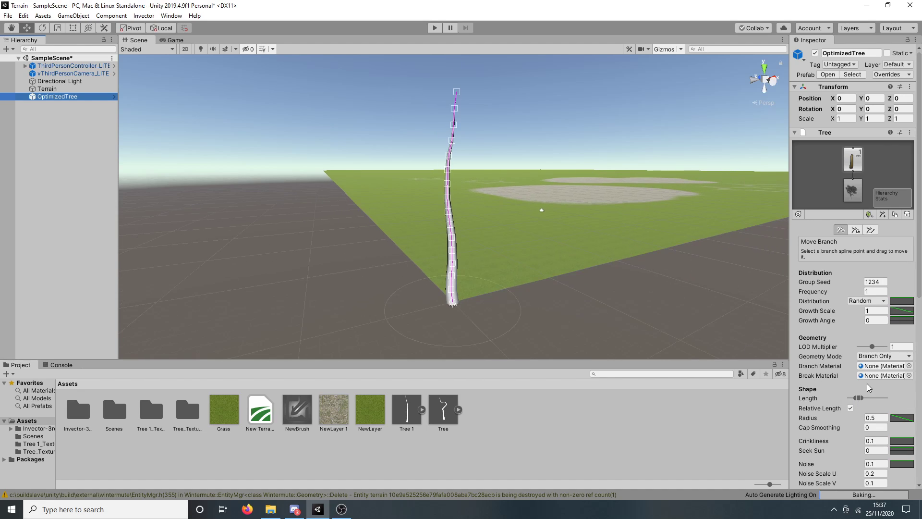
pyautogui.moveTo(859, 397); pyautogui.dragTo(897, 395)
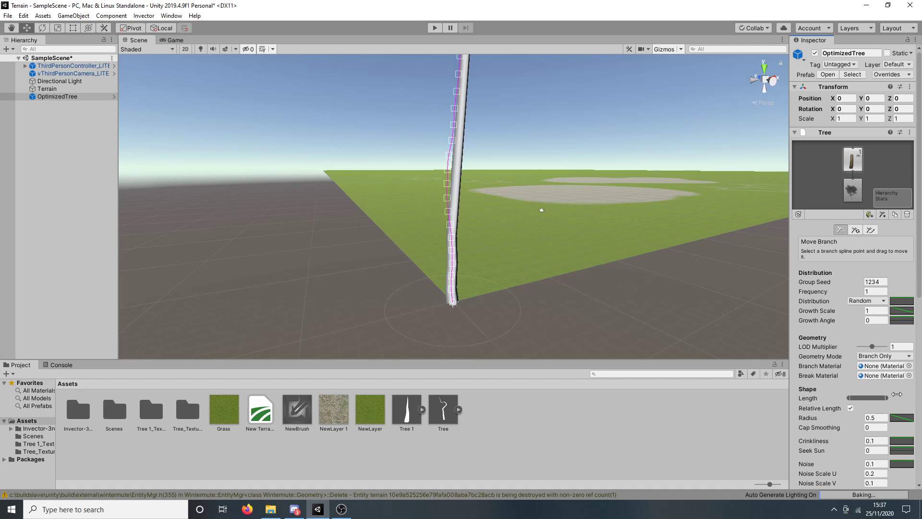
pyautogui.scroll(-5, 545, 188)
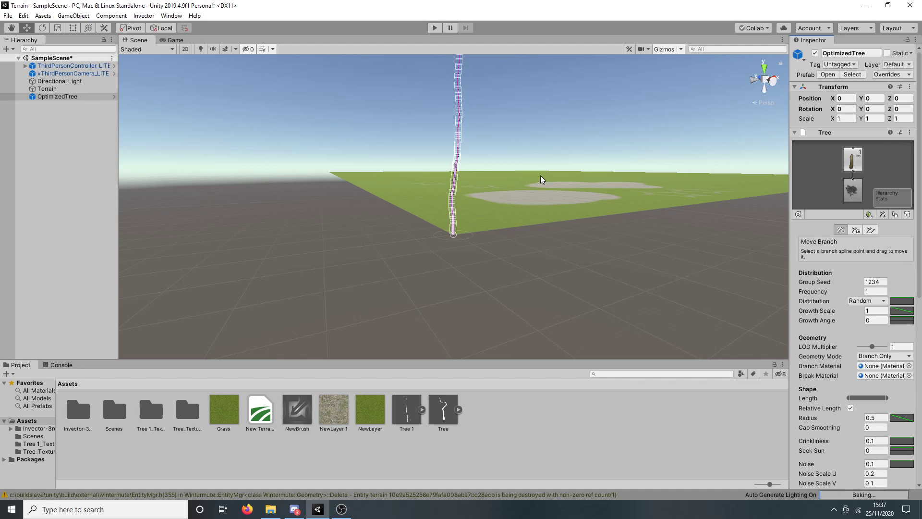
pyautogui.scroll(3, 520, 145)
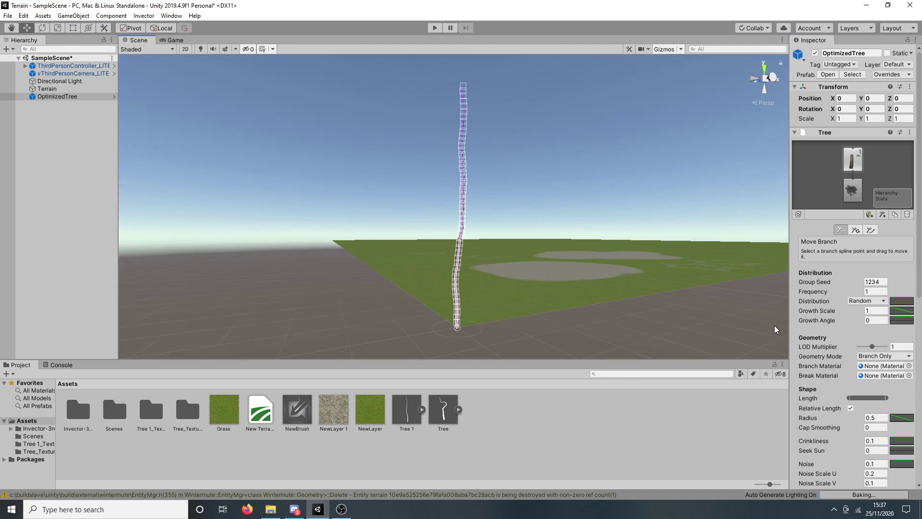
# - Set the new tree's branch Group Seed to 1245 and bring the regenerated trunk into view
pyautogui.click(840, 281)
pyautogui.moveTo(843, 282); pyautogui.dragTo(848, 281)
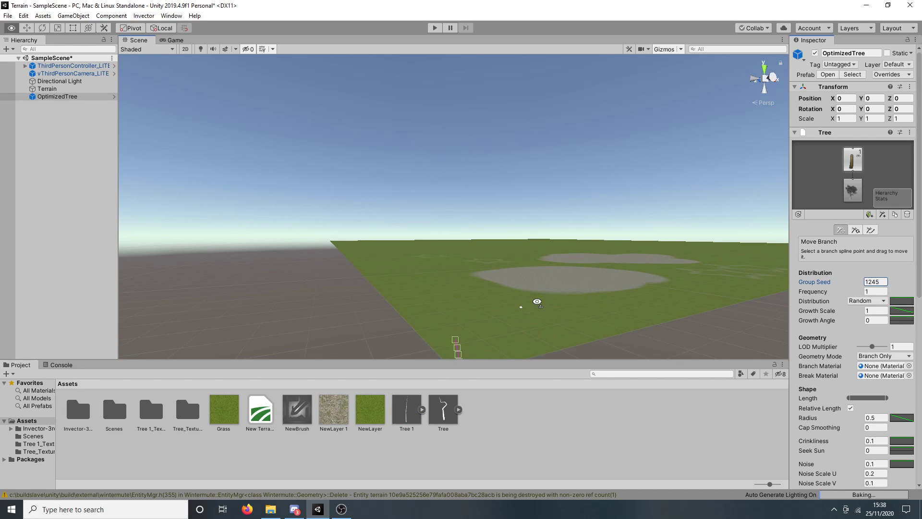
pyautogui.scroll(5, 509, 301)
pyautogui.scroll(3, 514, 306)
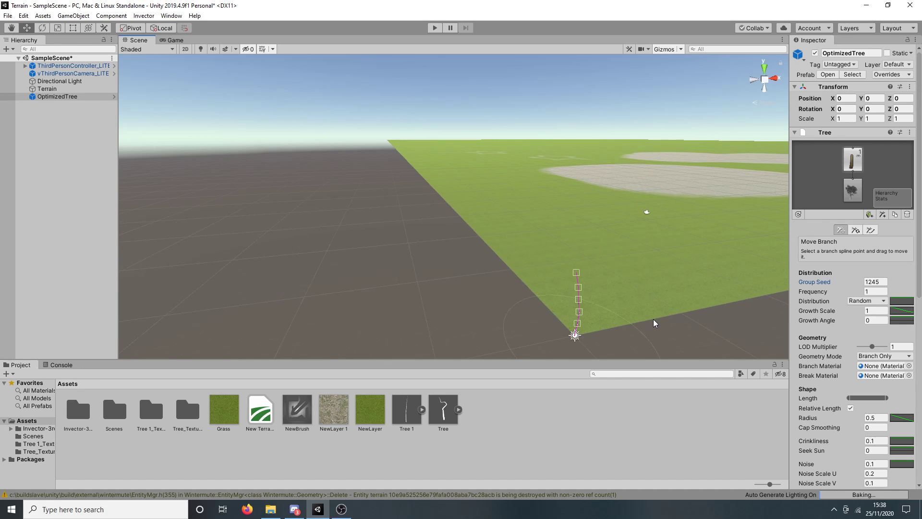
pyautogui.moveTo(653, 319); pyautogui.dragTo(600, 285, button='middle')
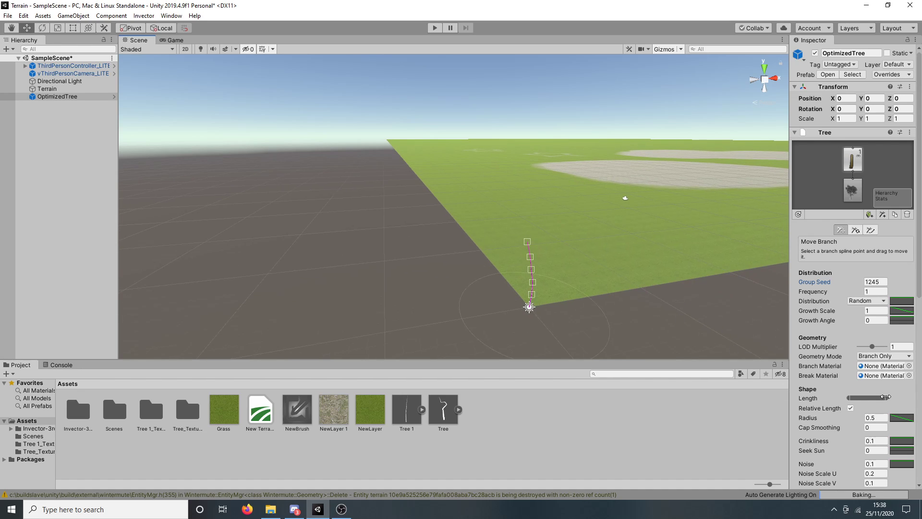
# - Vary the upper limit of the trunk's Length range, ending with a narrow range near the short end
pyautogui.moveTo(887, 398); pyautogui.dragTo(857, 397)
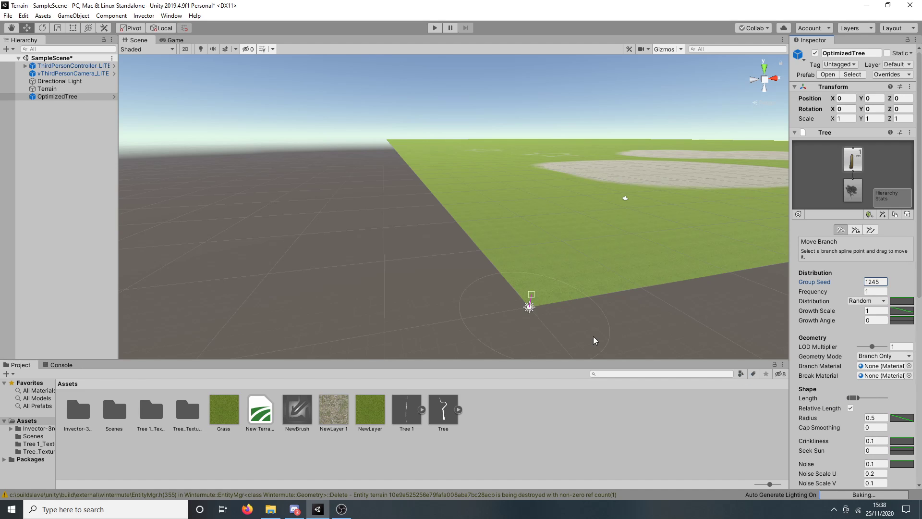
pyautogui.scroll(3, 571, 324)
pyautogui.moveTo(569, 322); pyautogui.dragTo(524, 263, button='middle')
pyautogui.scroll(3, 524, 263)
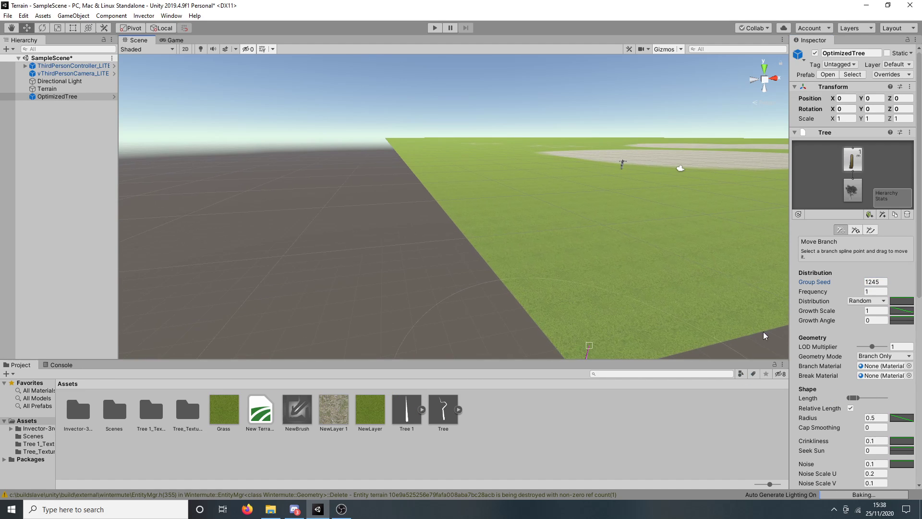
pyautogui.moveTo(571, 350); pyautogui.dragTo(530, 310, button='middle')
pyautogui.moveTo(561, 200); pyautogui.dragTo(560, 199, button='middle')
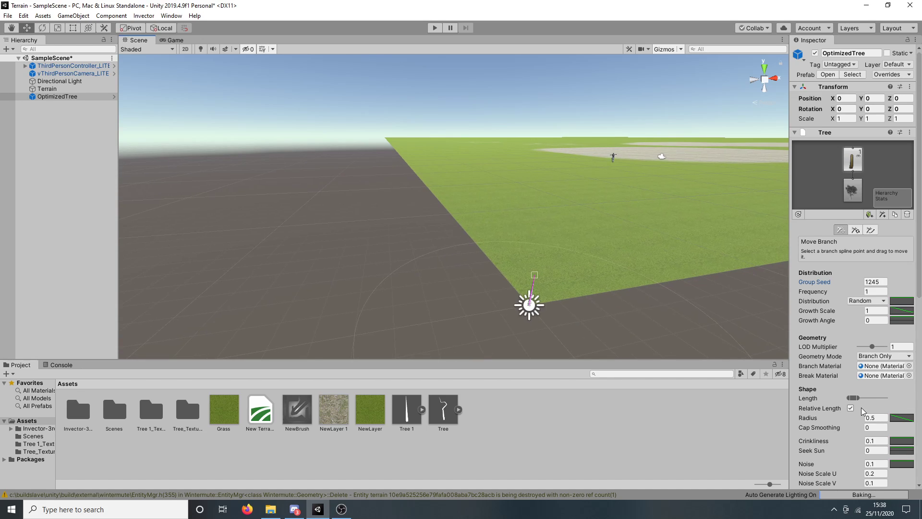
pyautogui.moveTo(858, 397); pyautogui.dragTo(879, 405)
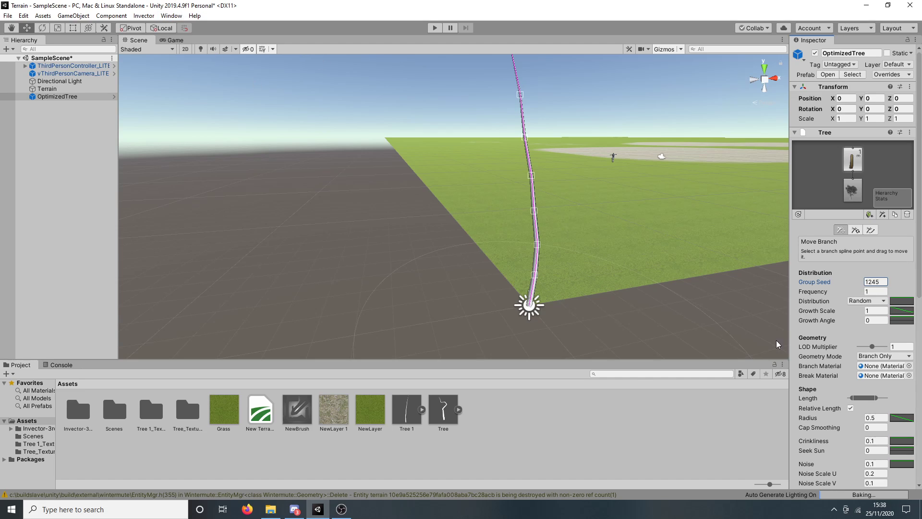
pyautogui.moveTo(874, 397); pyautogui.dragTo(857, 396)
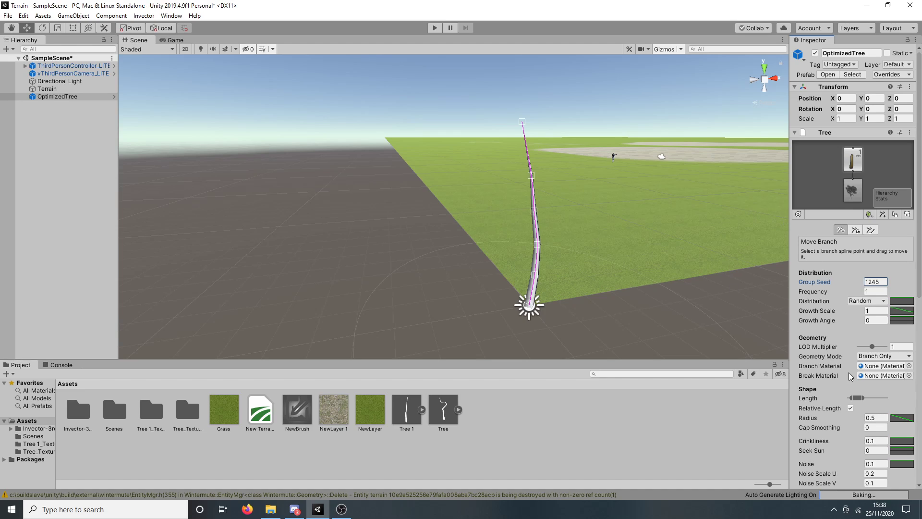
# - Set the trunk's Radius to 1.03
pyautogui.scroll(-5, 849, 372)
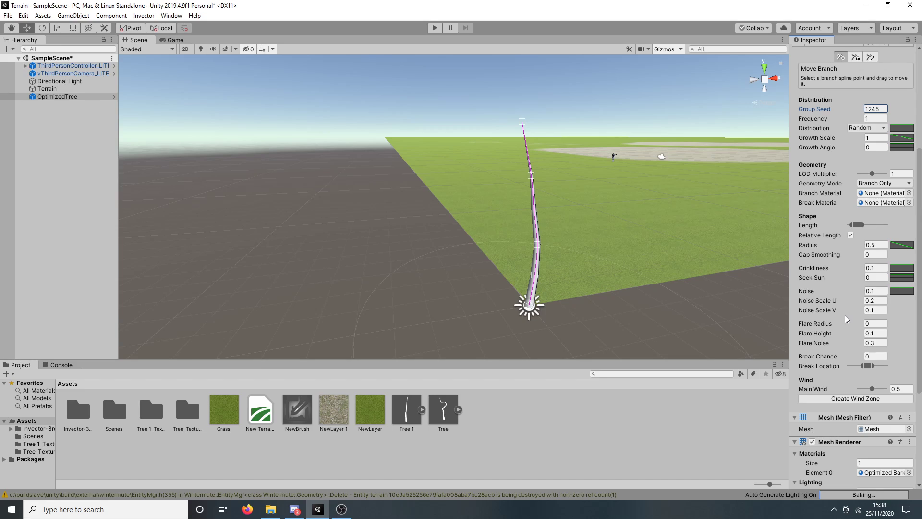
pyautogui.click(843, 247)
pyautogui.moveTo(810, 246)
pyautogui.mouseDown()
pyautogui.moveTo(828, 250)
pyautogui.moveTo(801, 246)
pyautogui.moveTo(832, 245)
pyautogui.moveTo(816, 243)
pyautogui.mouseUp()
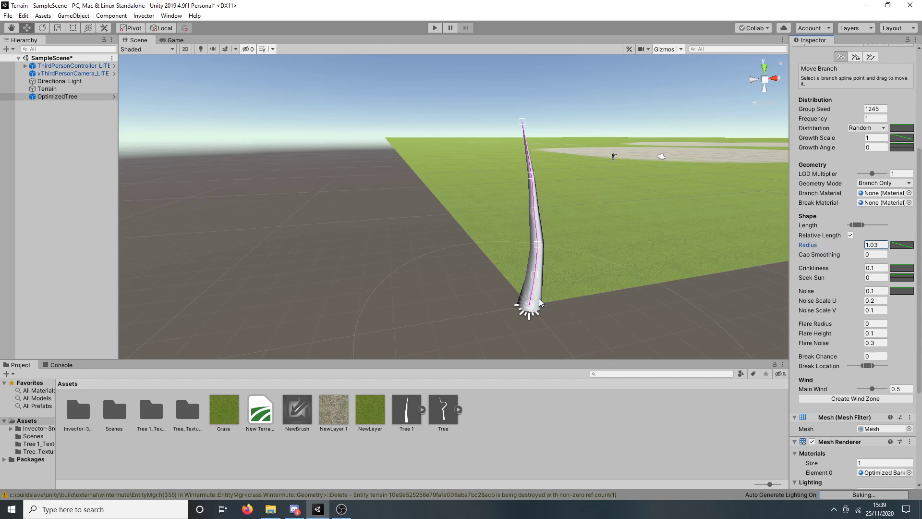
# - Try the preset shapes on the Radius curve, ending with the S-curve, and flip its end keys so the trunk tapers from base to tip
pyautogui.click(904, 247)
pyautogui.moveTo(62, 7); pyautogui.dragTo(213, 90)
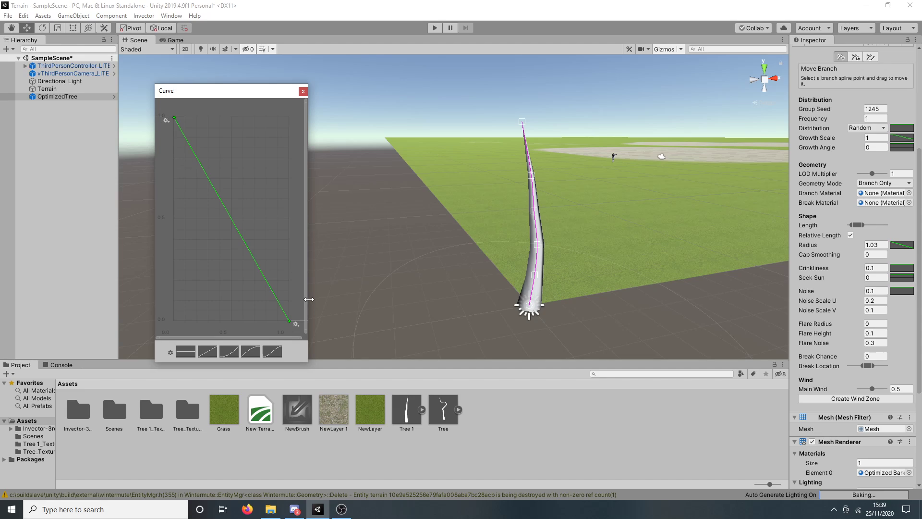
pyautogui.click(213, 356)
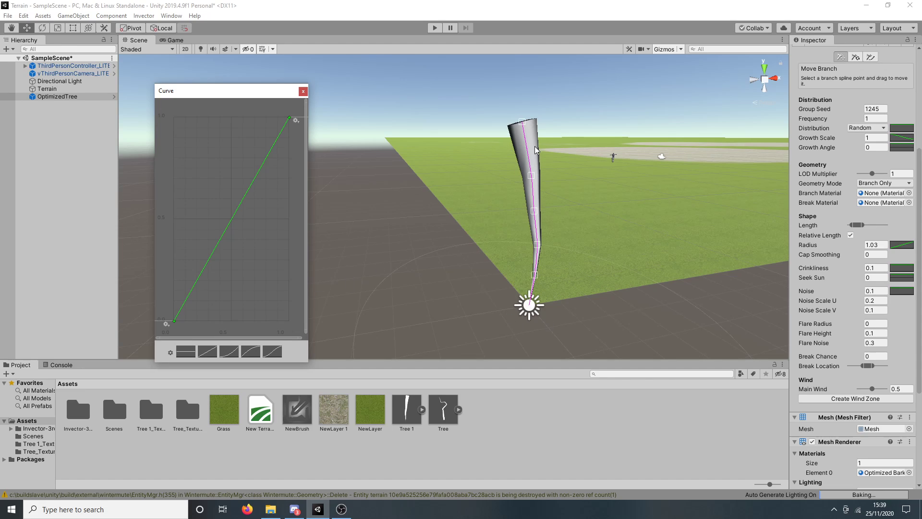
pyautogui.click(229, 353)
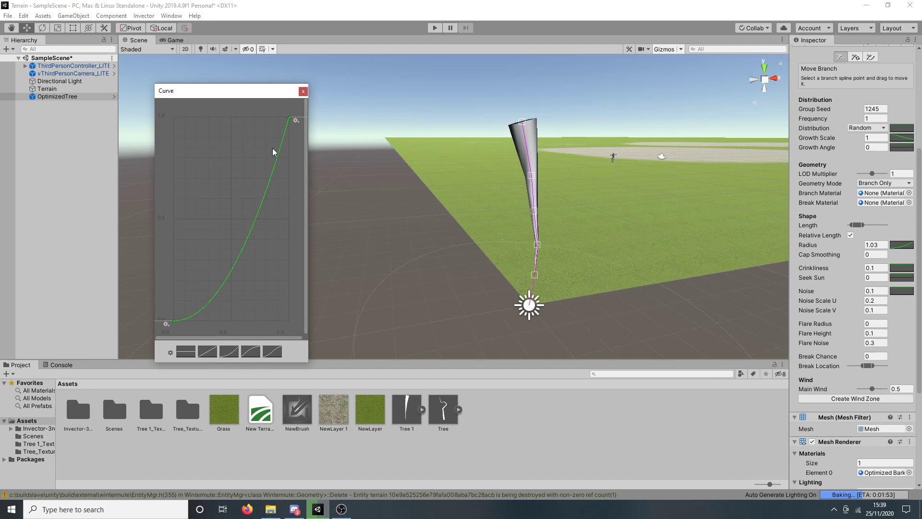
pyautogui.click(253, 353)
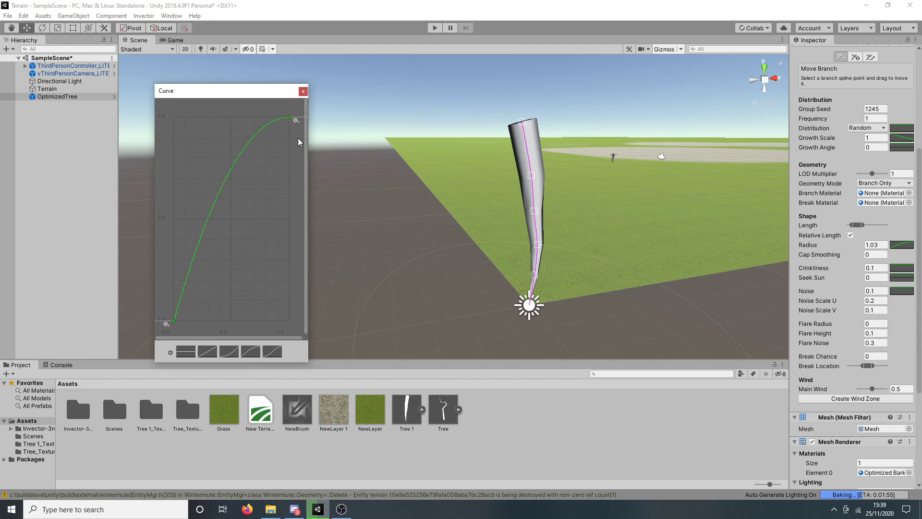
pyautogui.click(277, 354)
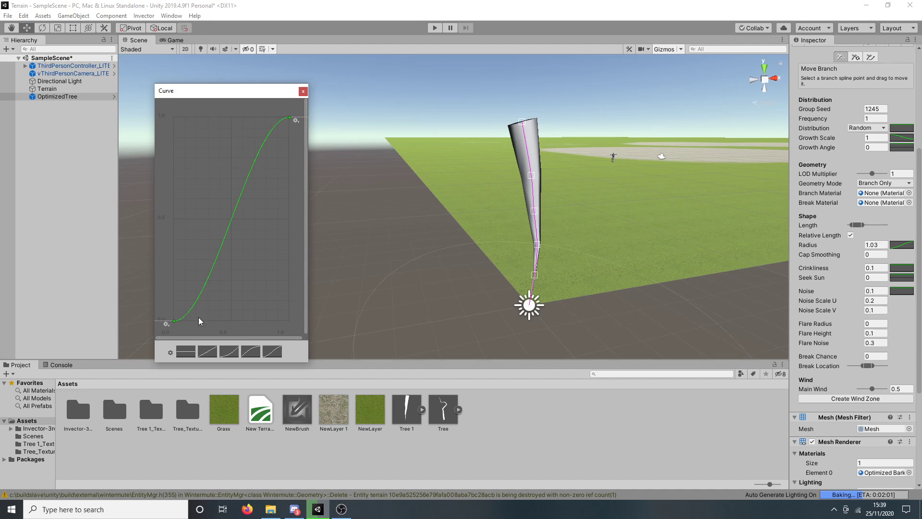
pyautogui.moveTo(174, 320); pyautogui.dragTo(153, 119)
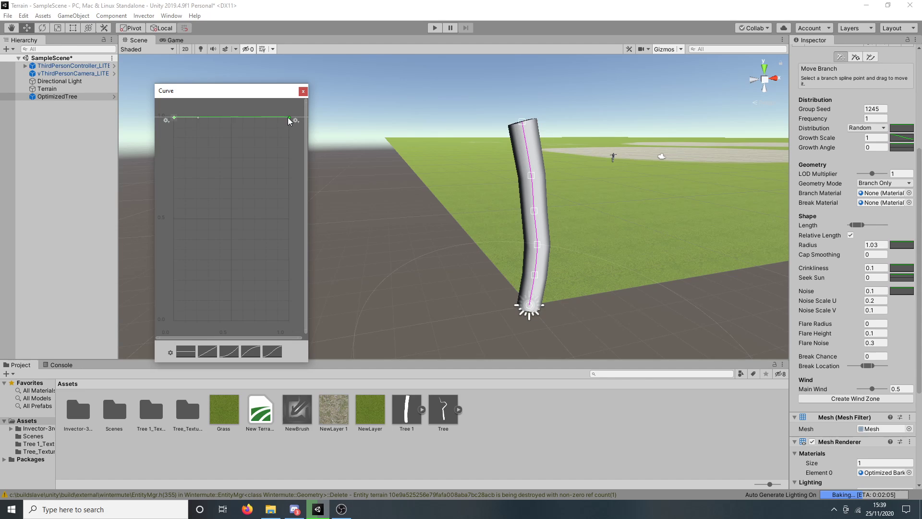
pyautogui.moveTo(288, 117); pyautogui.dragTo(281, 333)
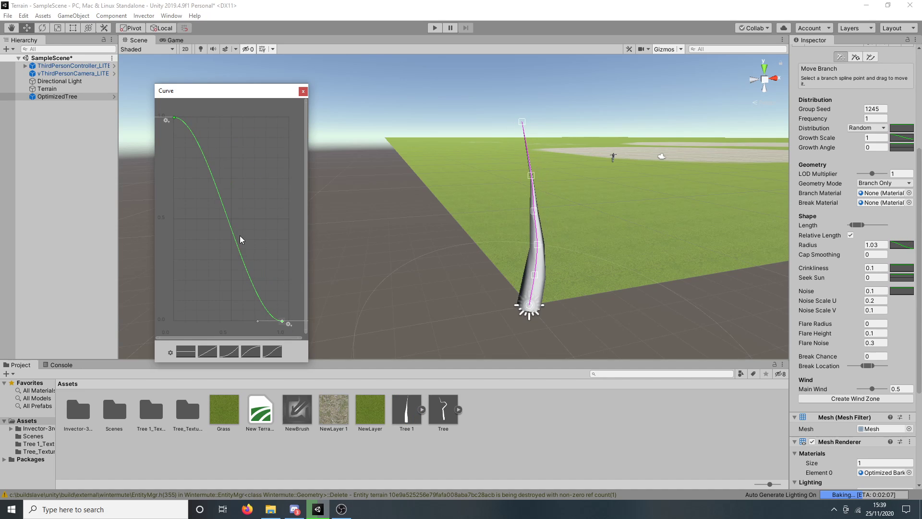
# - Add a key midway along the Radius curve and tilt its tangent upward to form a dip and bulge in the trunk
pyautogui.doubleClick(221, 203)
pyautogui.moveTo(220, 203)
pyautogui.mouseDown()
pyautogui.moveTo(232, 202)
pyautogui.moveTo(214, 178)
pyautogui.moveTo(246, 215)
pyautogui.moveTo(247, 188)
pyautogui.moveTo(235, 204)
pyautogui.mouseUp()
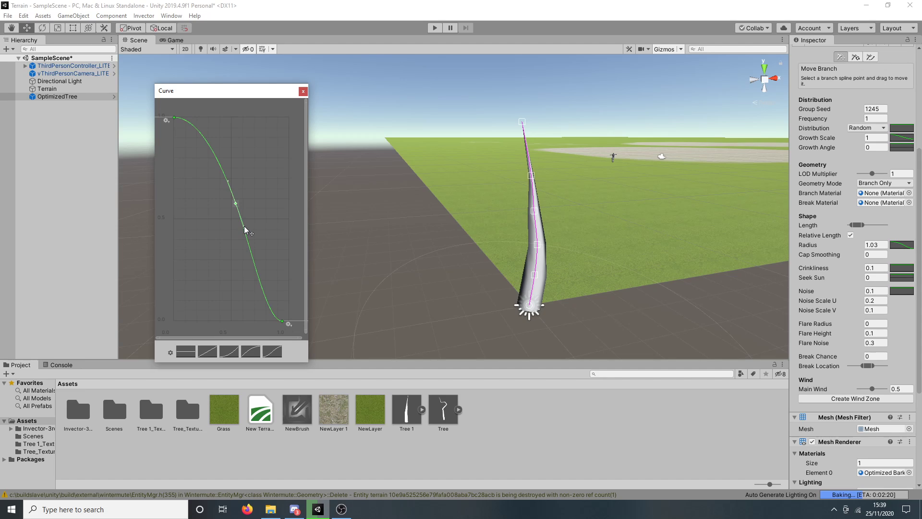
pyautogui.moveTo(244, 226); pyautogui.dragTo(252, 174)
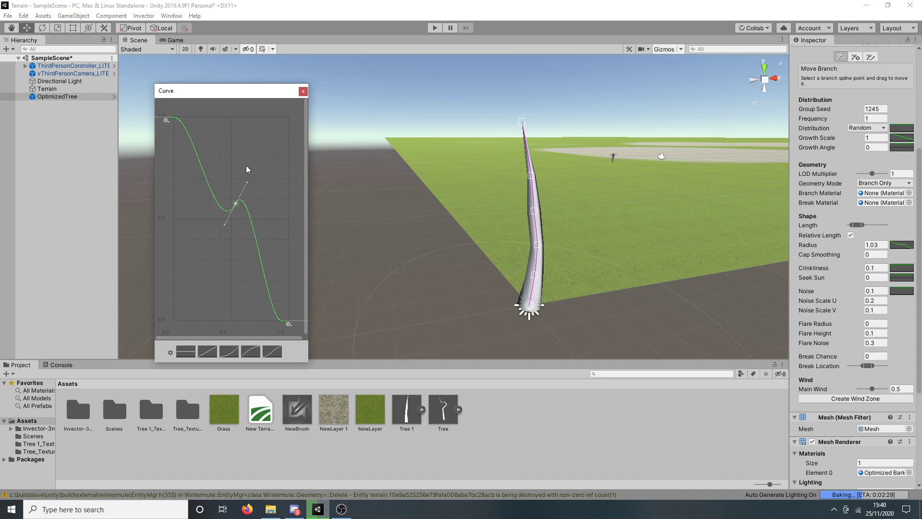
pyautogui.click(246, 169)
pyautogui.scroll(2, 521, 255)
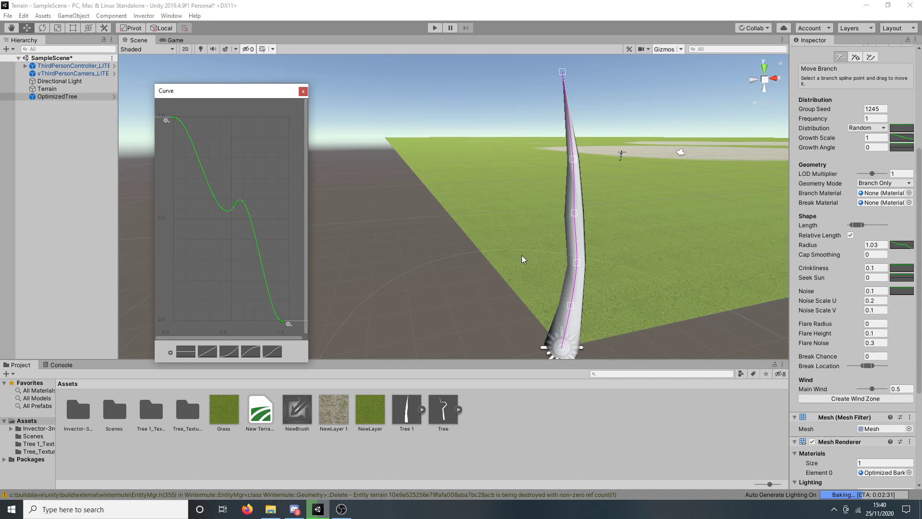
pyautogui.click(590, 256)
pyautogui.scroll(-1, 600, 252)
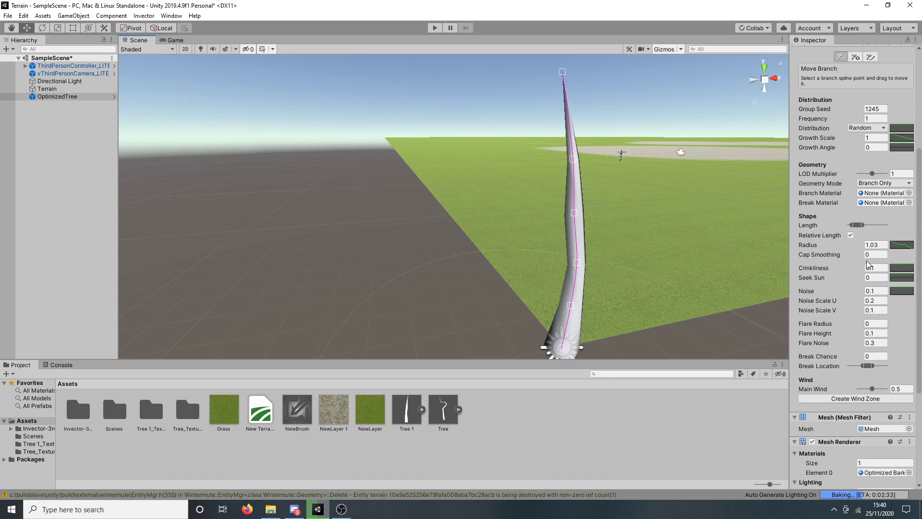
# - Turn the middle key's tangent on the Radius curve downward and add further keys below and above it to refine the taper
pyautogui.click(906, 246)
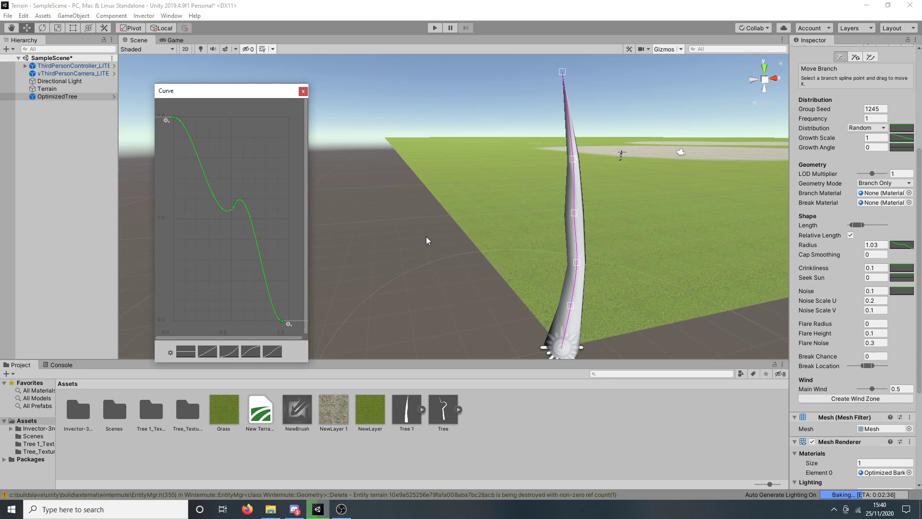
pyautogui.click(236, 204)
pyautogui.moveTo(248, 183); pyautogui.dragTo(278, 264)
pyautogui.doubleClick(251, 256)
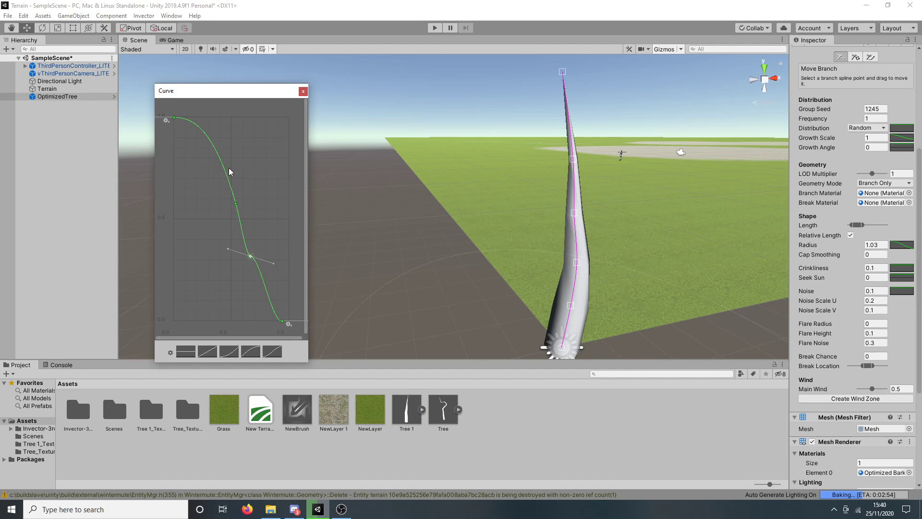
pyautogui.doubleClick(211, 141)
pyautogui.moveTo(229, 166); pyautogui.dragTo(232, 153)
pyautogui.click(302, 90)
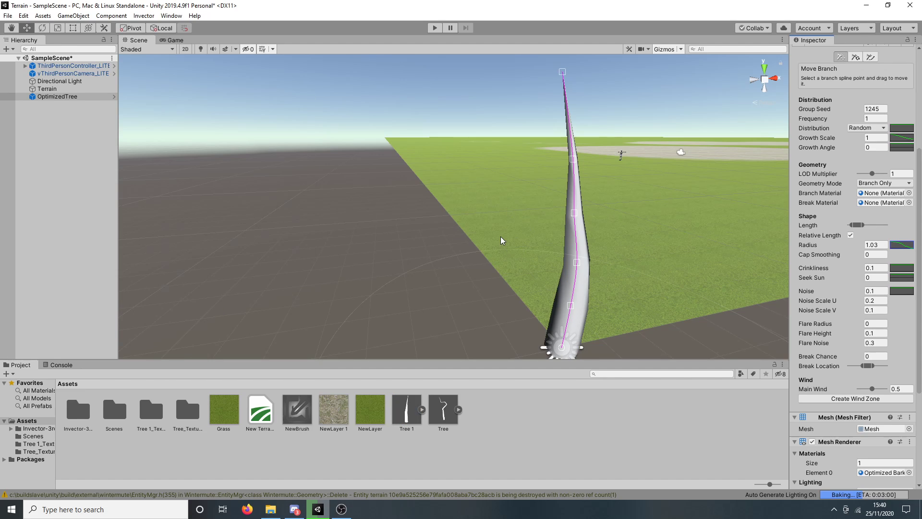
# - Bring the whole trunk into view and set its Cap Smoothing to 0.91
pyautogui.click(520, 286)
pyautogui.moveTo(520, 287); pyautogui.dragTo(325, 257, button='middle')
pyautogui.click(440, 271)
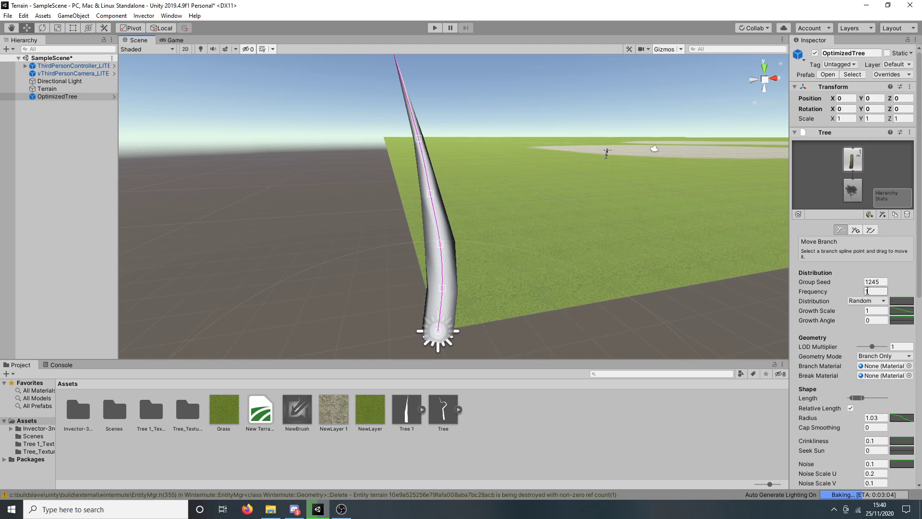
pyautogui.scroll(-3, 871, 355)
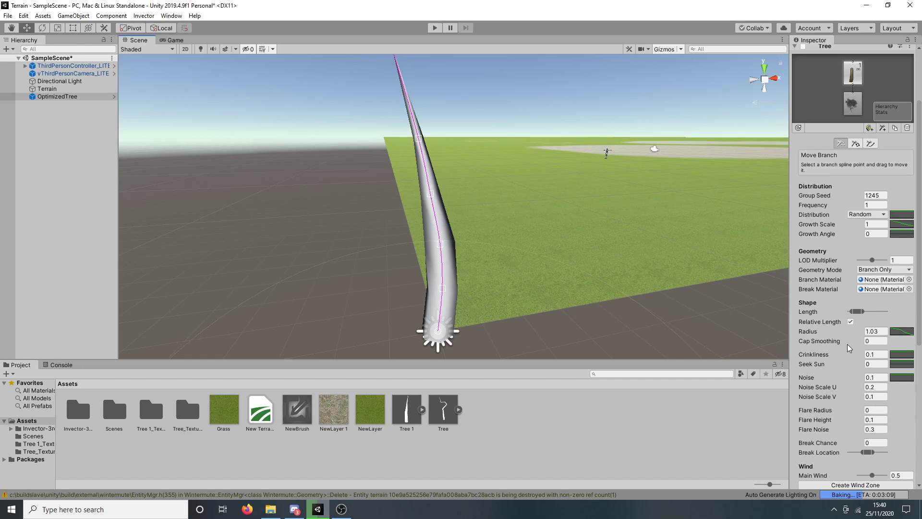
pyautogui.click(819, 342)
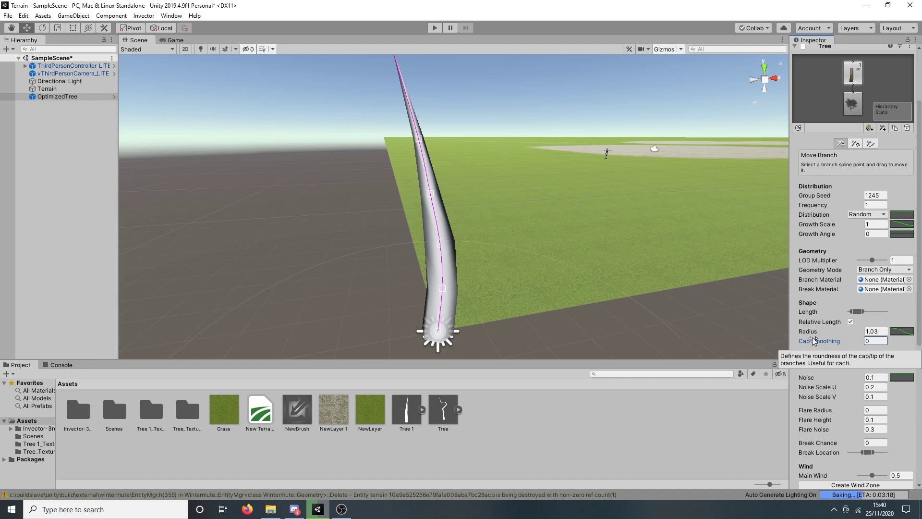
pyautogui.moveTo(465, 181); pyautogui.dragTo(494, 224, button='middle')
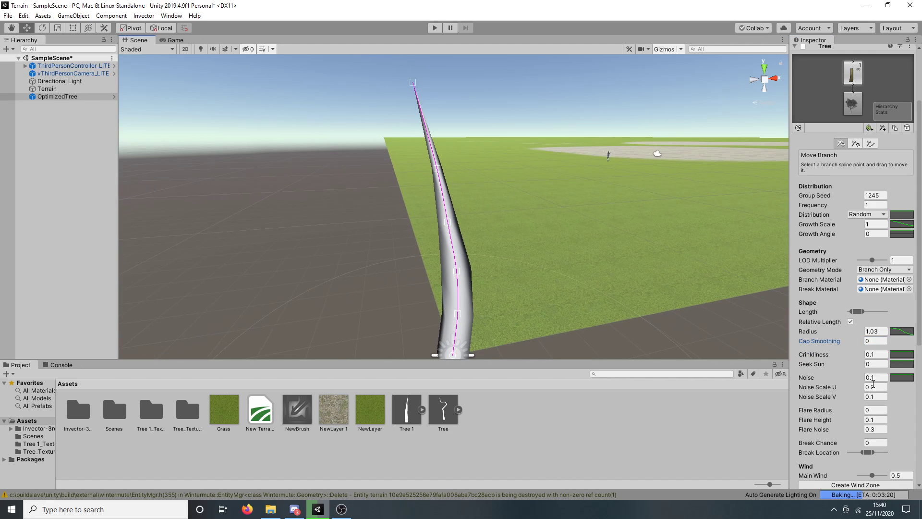
pyautogui.moveTo(840, 353); pyautogui.dragTo(853, 344)
# - Raise the last key of the Radius curve above zero to give the trunk a thick, blunt tip
pyautogui.click(897, 332)
pyautogui.moveTo(283, 320); pyautogui.dragTo(289, 281)
pyautogui.click(443, 268)
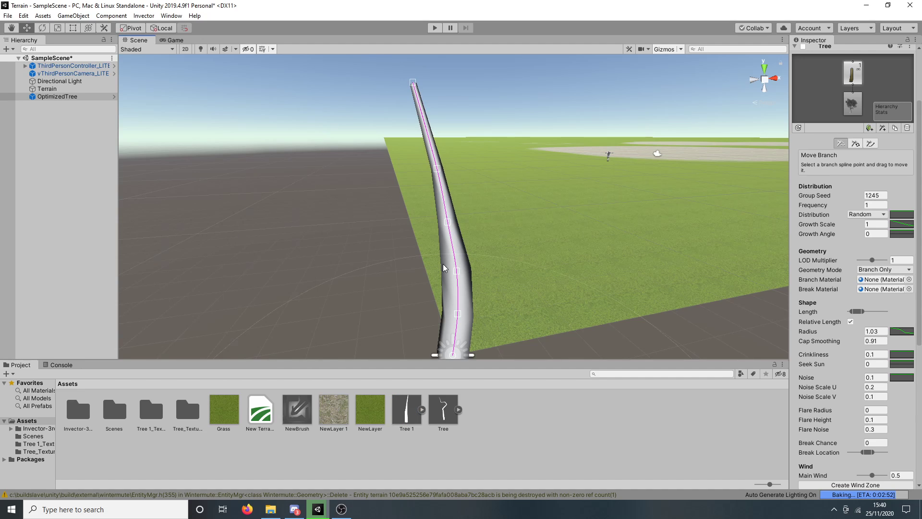
# - Deactivate the Terrain object so only the tree stands in the scene
pyautogui.scroll(2, 382, 198)
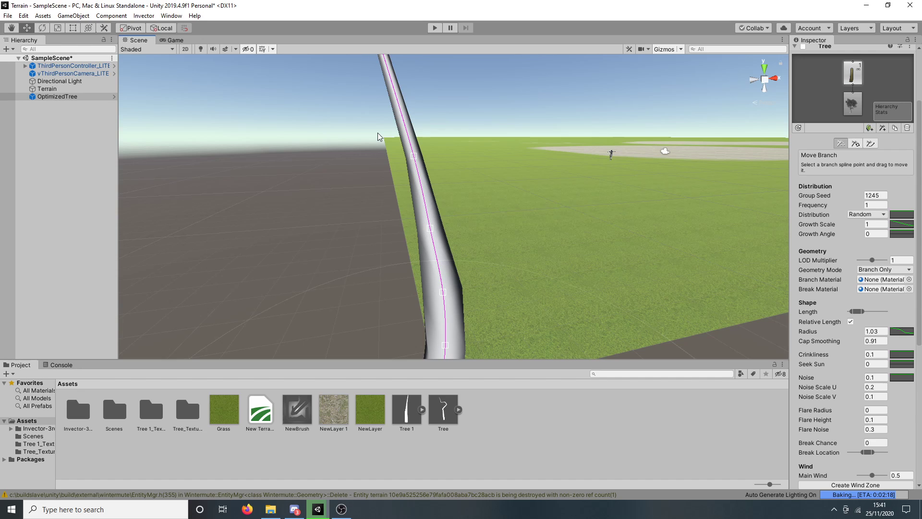
pyautogui.moveTo(377, 133); pyautogui.dragTo(395, 183, button='right')
pyautogui.moveTo(395, 183); pyautogui.dragTo(509, 343, button='middle')
pyautogui.click(571, 198)
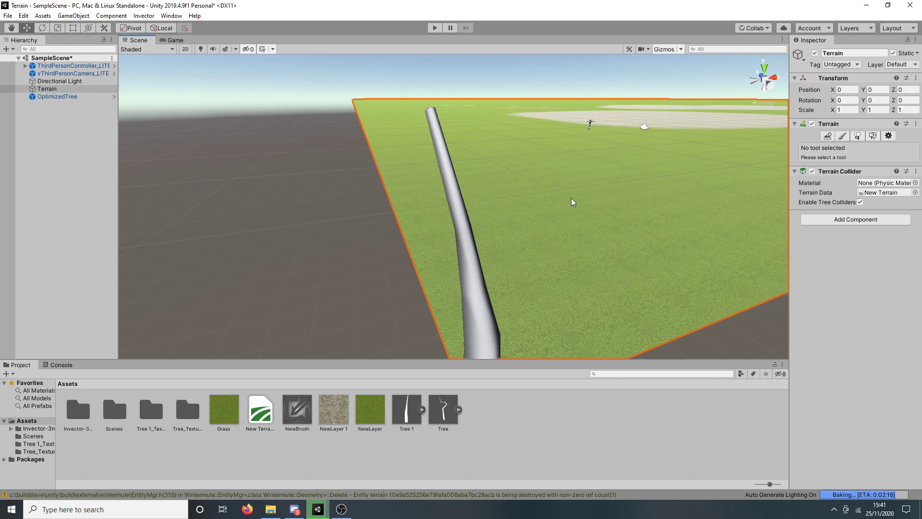
pyautogui.click(815, 53)
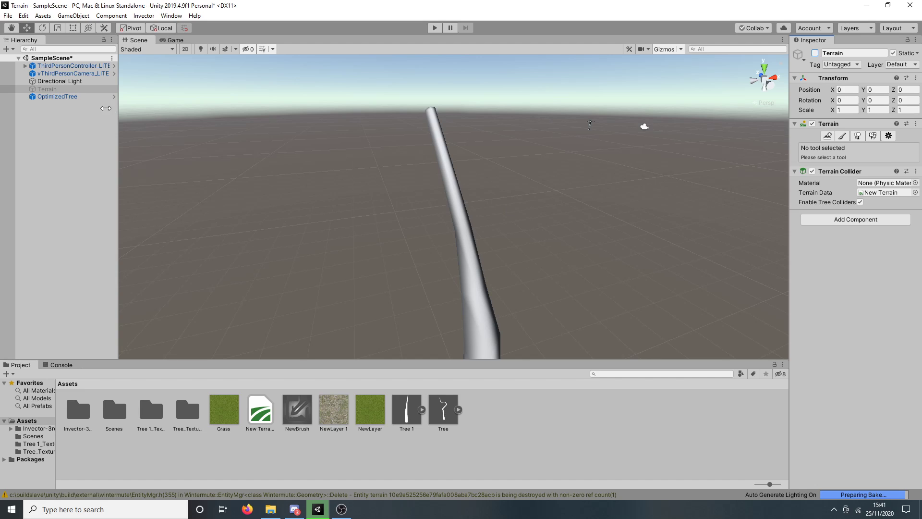
# - Select the OptimizedTree and look down at the tip of its trunk
pyautogui.moveTo(614, 141)
pyautogui.mouseDown(button='right')
pyautogui.moveTo(582, 134)
pyautogui.moveTo(627, 124)
pyautogui.moveTo(627, 133)
pyautogui.mouseUp(button='right')
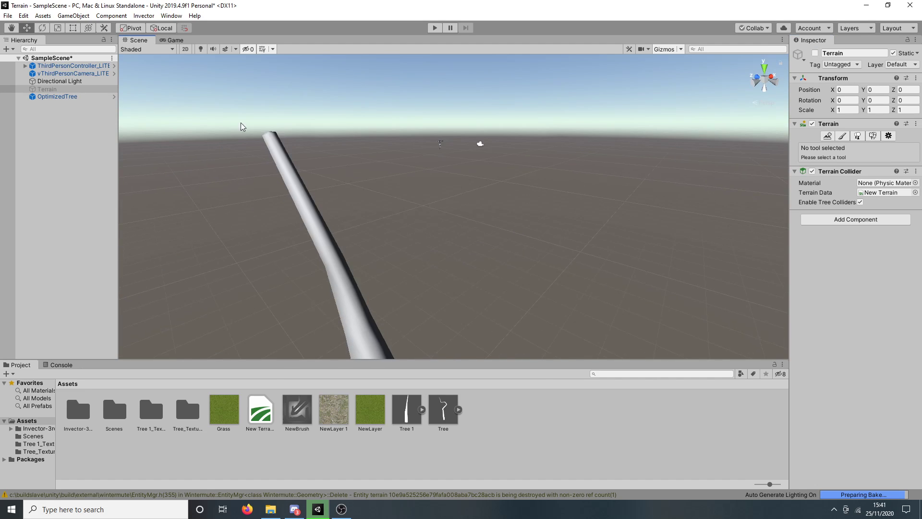
pyautogui.moveTo(721, 240); pyautogui.dragTo(568, 232, button='right')
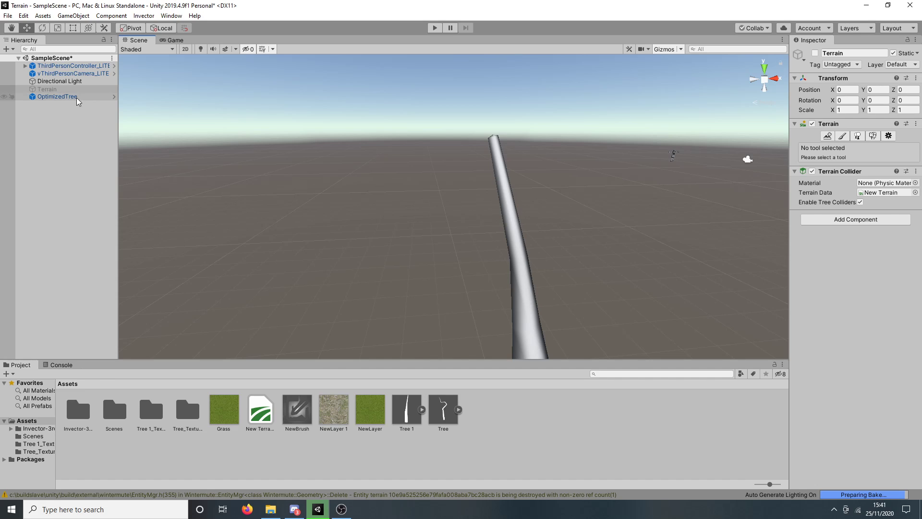
pyautogui.click(58, 97)
pyautogui.moveTo(467, 146); pyautogui.dragTo(671, 272, button='right')
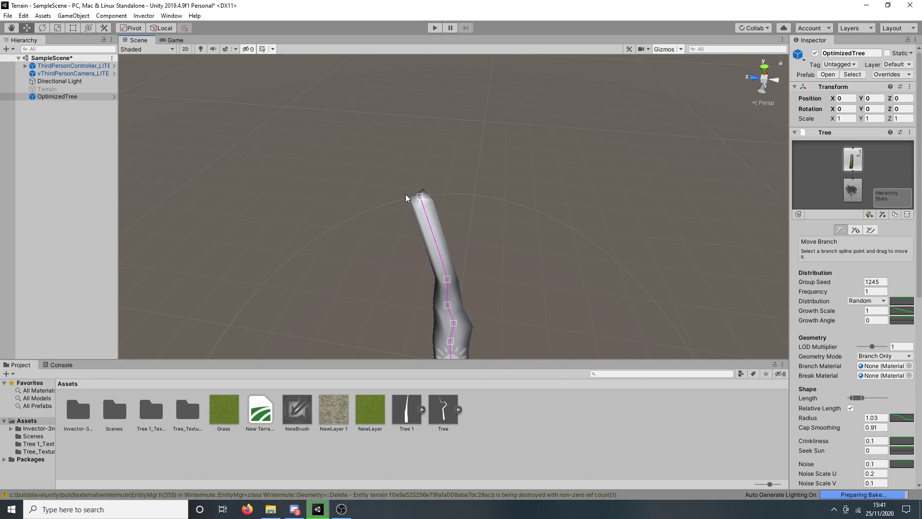
# - Set the trunk's Cap Smoothing to 0 to give its tip a flat end
pyautogui.scroll(-5, 828, 359)
pyautogui.scroll(2, 845, 312)
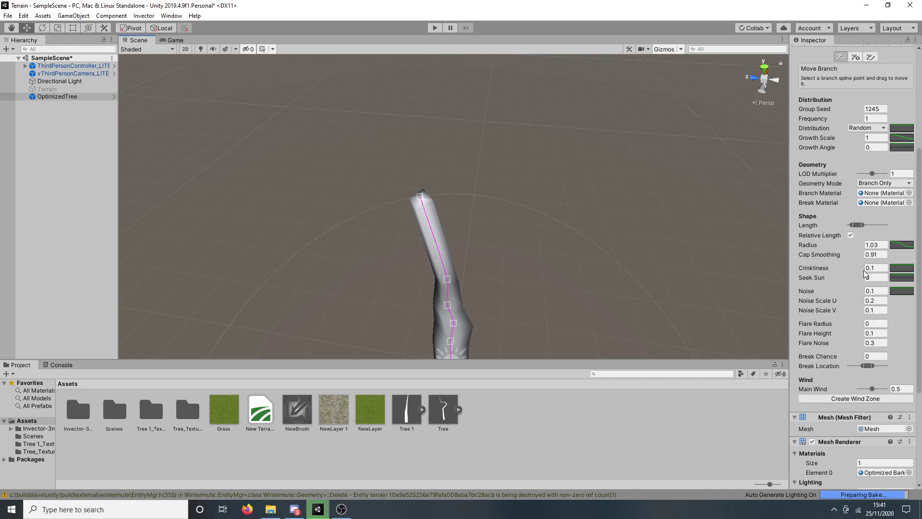
pyautogui.scroll(-2, 863, 270)
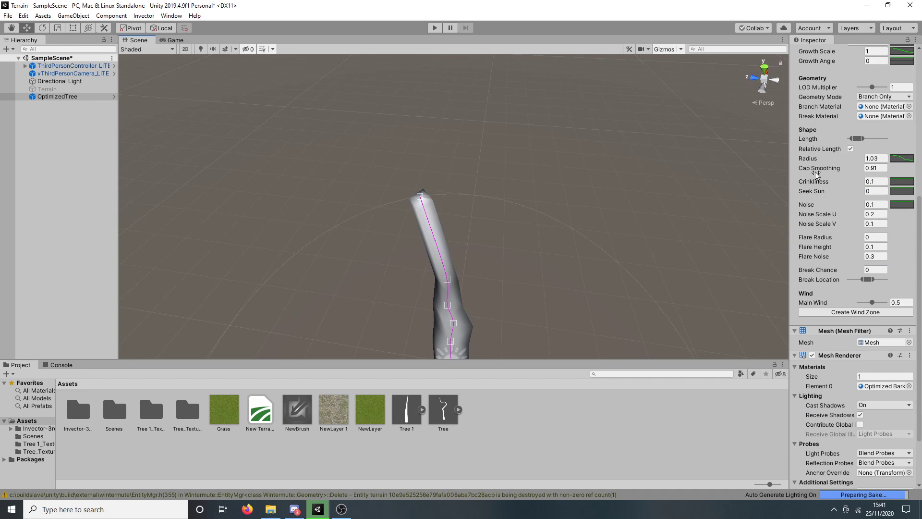
pyautogui.moveTo(815, 169); pyautogui.dragTo(779, 171)
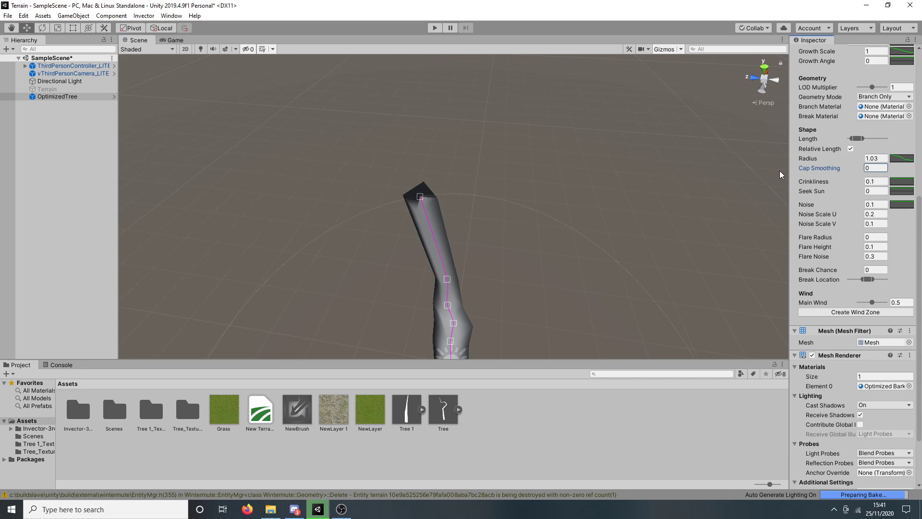
# - Set the trunk's Cap Smoothing to 0.21 to round off its tip
pyautogui.click(613, 187)
pyautogui.click(431, 219)
pyautogui.scroll(-3, 826, 250)
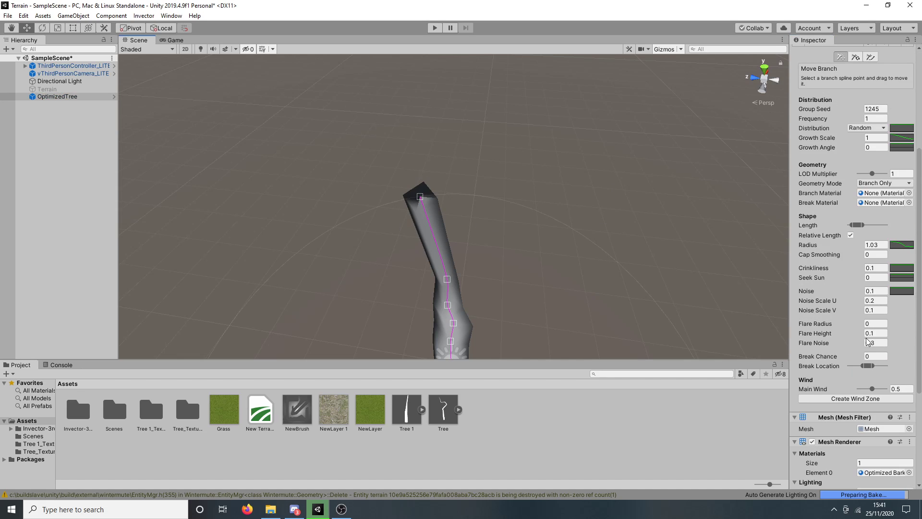
pyautogui.moveTo(807, 259); pyautogui.dragTo(869, 257)
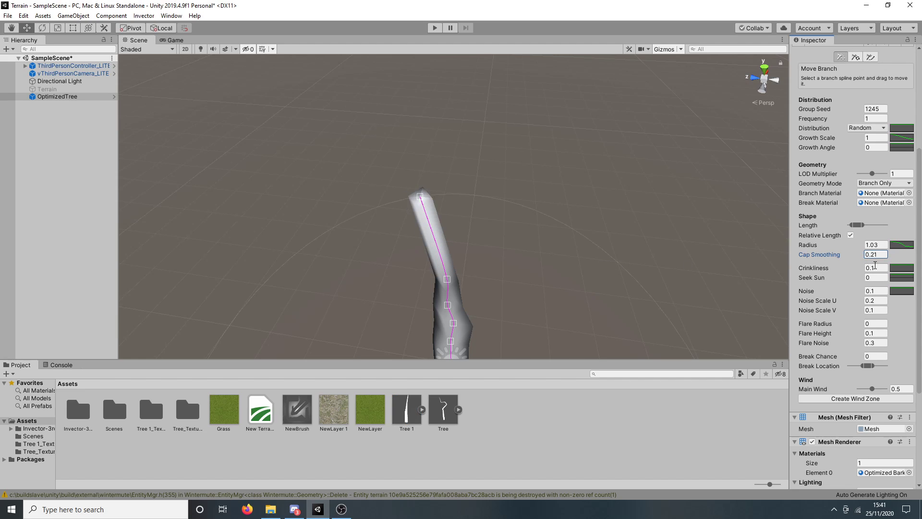
# - Set the trunk's Cap Smoothing to 1 and check the shape of its tip
pyautogui.moveTo(814, 255); pyautogui.dragTo(2, 237)
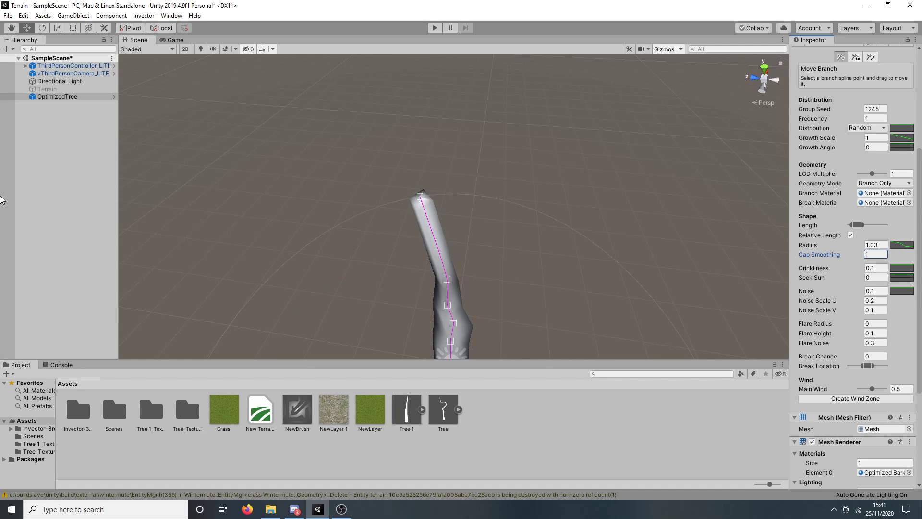
pyautogui.click(383, 200)
pyautogui.scroll(4, 488, 237)
pyautogui.keyDown('alt'); pyautogui.moveTo(488, 237); pyautogui.dragTo(381, 205); pyautogui.keyUp('alt')
pyautogui.scroll(-3, 381, 205)
pyautogui.moveTo(382, 206); pyautogui.dragTo(417, 199, button='middle')
pyautogui.click(437, 178)
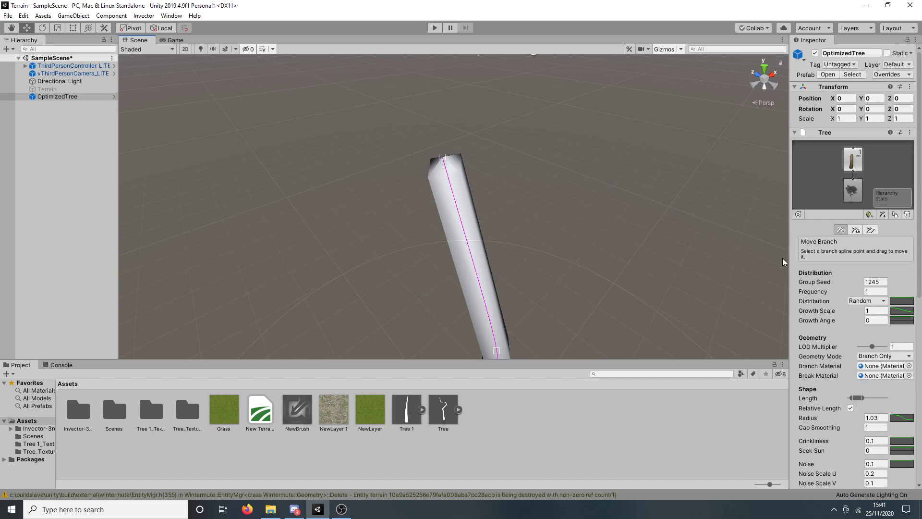
pyautogui.keyDown('alt'); pyautogui.moveTo(609, 266); pyautogui.dragTo(507, 130); pyautogui.keyUp('alt')
pyautogui.scroll(-1, 568, 235)
pyautogui.moveTo(567, 235); pyautogui.dragTo(531, 208, button='middle')
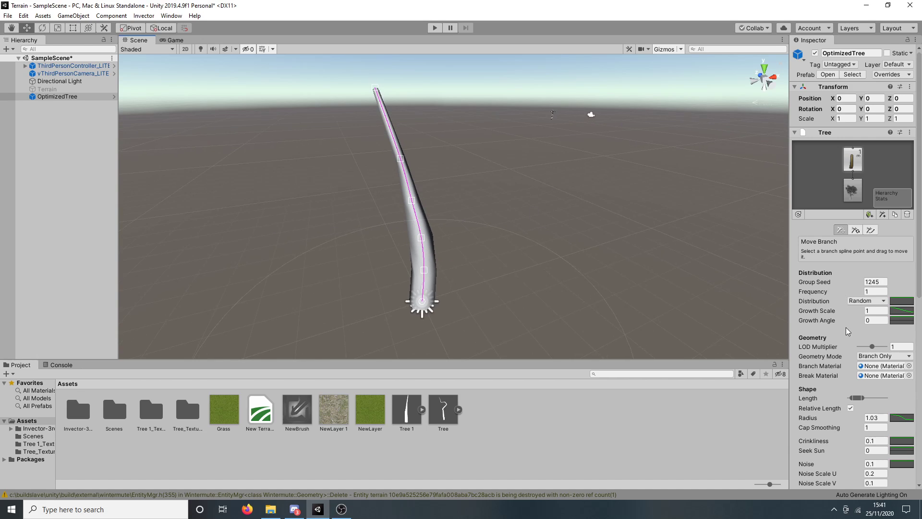
# - Lower the trunk's Crinkliness to 0.03
pyautogui.scroll(-5, 847, 331)
pyautogui.moveTo(824, 269)
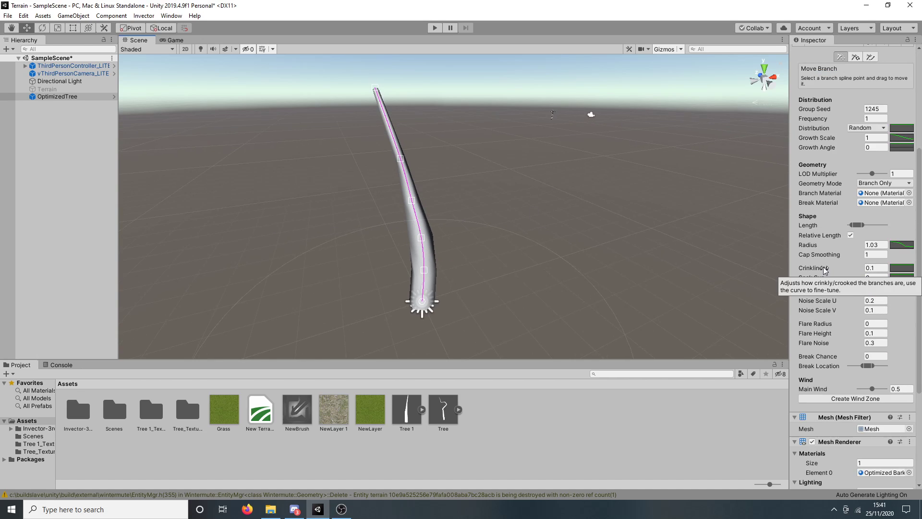
pyautogui.moveTo(825, 270)
pyautogui.mouseDown()
pyautogui.moveTo(840, 270)
pyautogui.moveTo(783, 267)
pyautogui.moveTo(823, 268)
pyautogui.mouseUp()
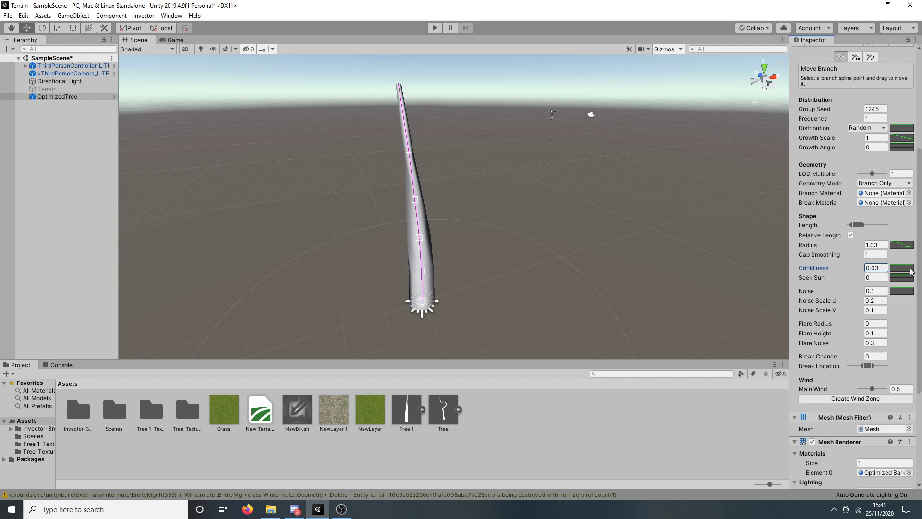
# - Try a dip in the middle of the trunk's Crinkliness curve and return the curve to flat at its maximum
pyautogui.click(910, 269)
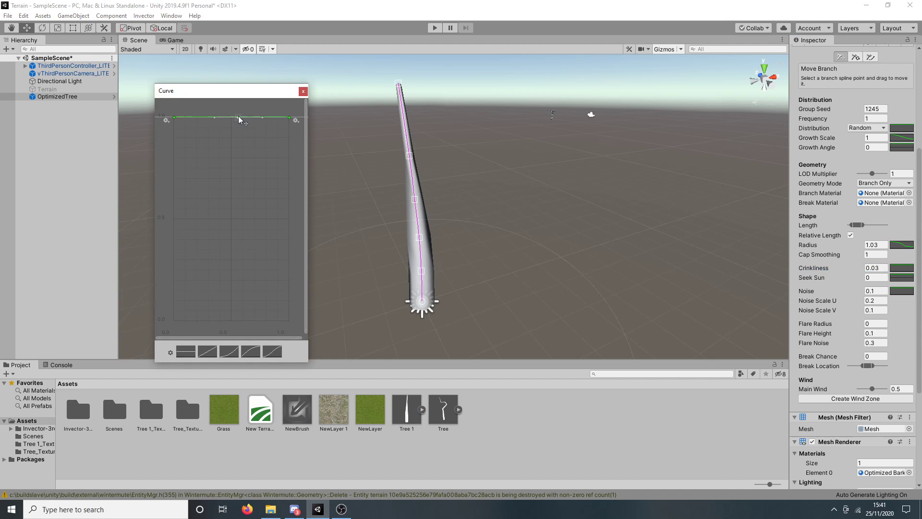
pyautogui.doubleClick(237, 117)
pyautogui.moveTo(238, 117); pyautogui.dragTo(232, 246)
pyautogui.moveTo(289, 119)
pyautogui.mouseDown()
pyautogui.moveTo(276, 212)
pyautogui.moveTo(264, 160)
pyautogui.moveTo(289, 118)
pyautogui.mouseUp()
pyautogui.moveTo(233, 245); pyautogui.dragTo(235, 117)
pyautogui.click(303, 91)
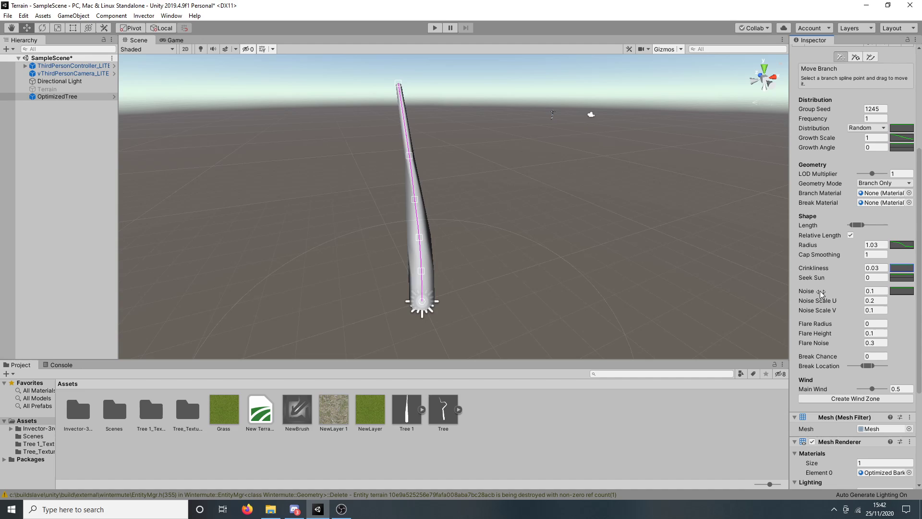
# - Try a Noise value of 0.79 on the trunk
pyautogui.moveTo(819, 290); pyautogui.dragTo(792, 282)
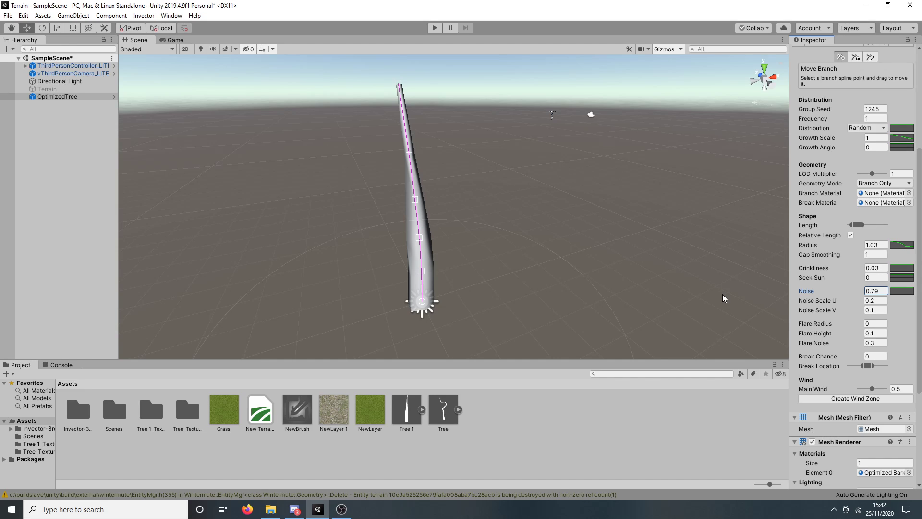
# - Delete the unused Tree prefab from the Assets folder, keeping Tree 1
pyautogui.click(441, 410)
pyautogui.press('Delete')
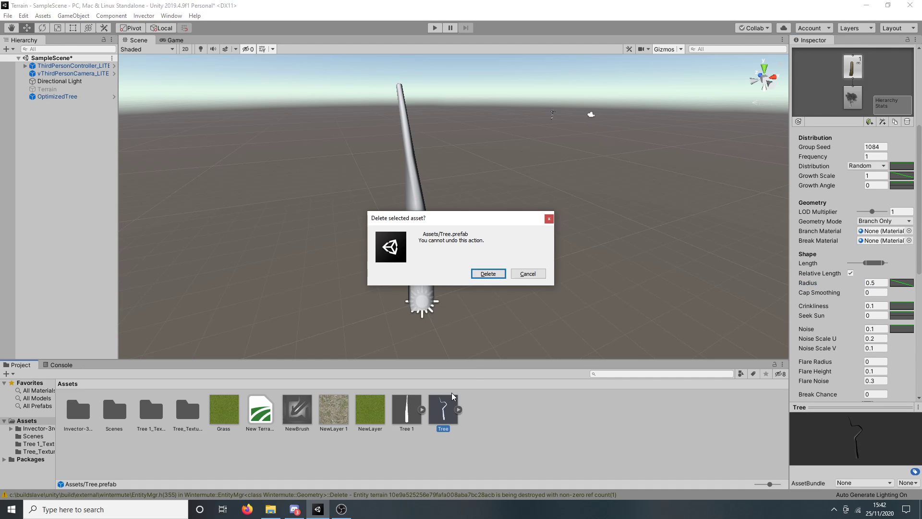
pyautogui.press('Return')
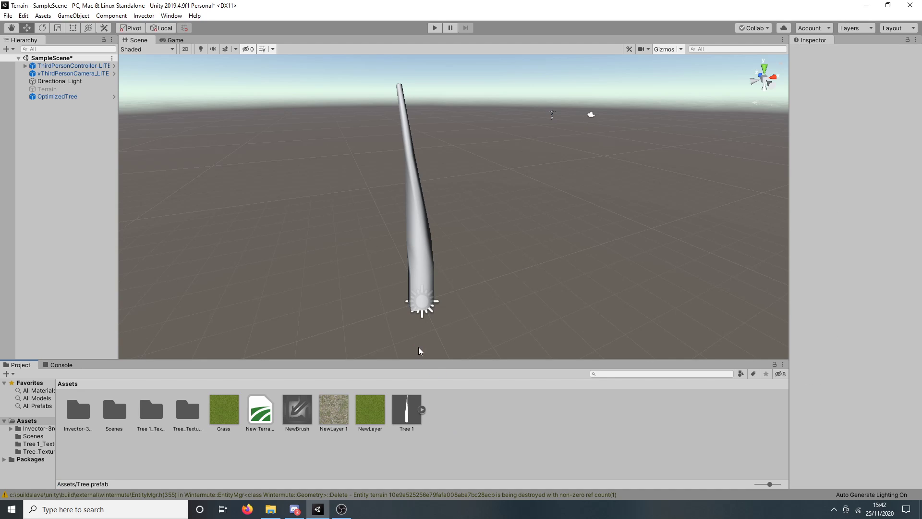
# - Reselect the tree in the scene and set the trunk's Noise to 0.09
pyautogui.click(425, 243)
pyautogui.scroll(-15, 855, 240)
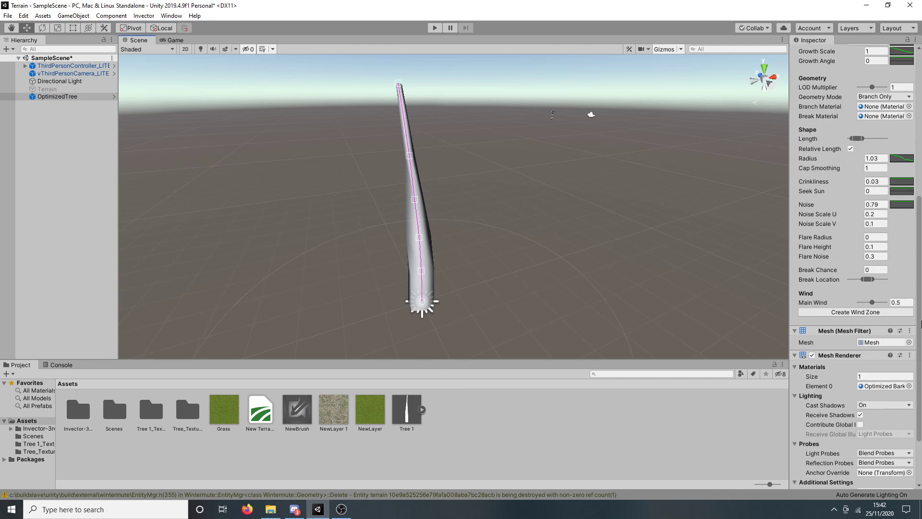
pyautogui.scroll(6, 920, 323)
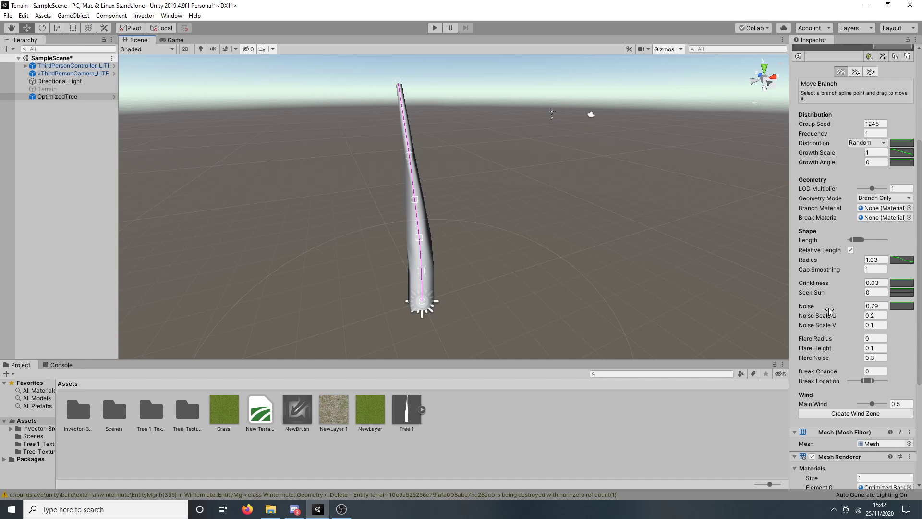
pyautogui.moveTo(828, 305); pyautogui.dragTo(812, 307)
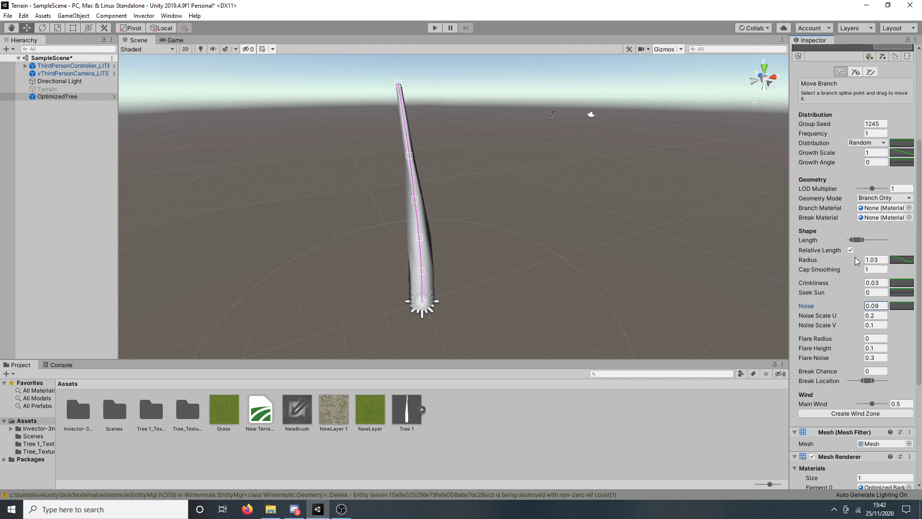
# - Add a branch group to the tree's trunk
pyautogui.scroll(5, 840, 163)
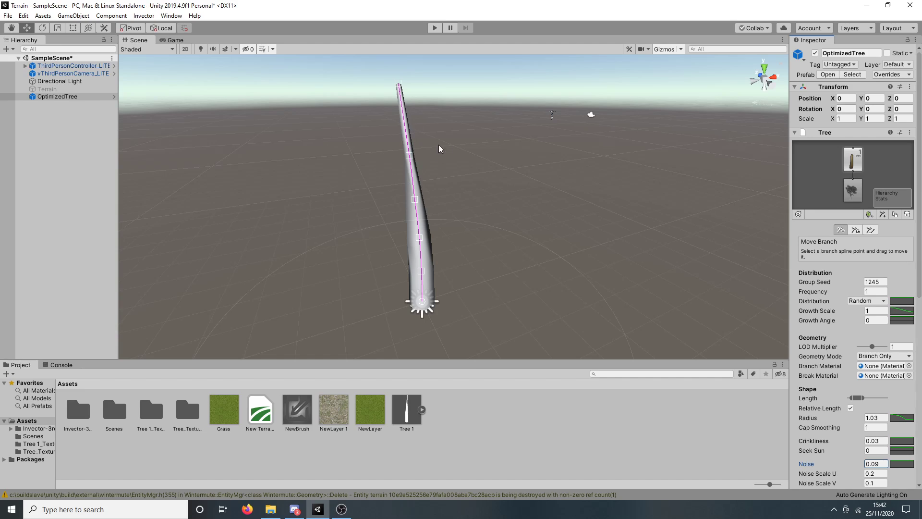
pyautogui.click(886, 216)
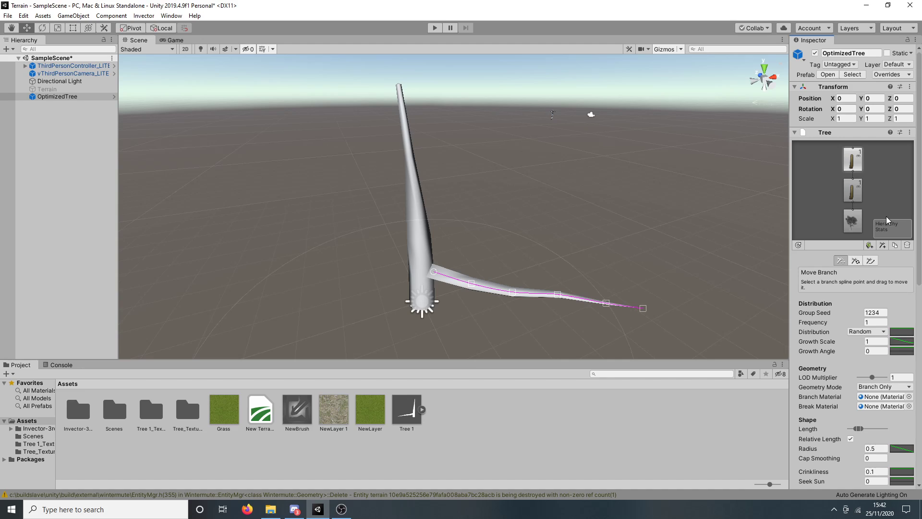
# - Try reshaping the new branch by hand, raising its intermediate spline points into a wavy arch
pyautogui.click(433, 270)
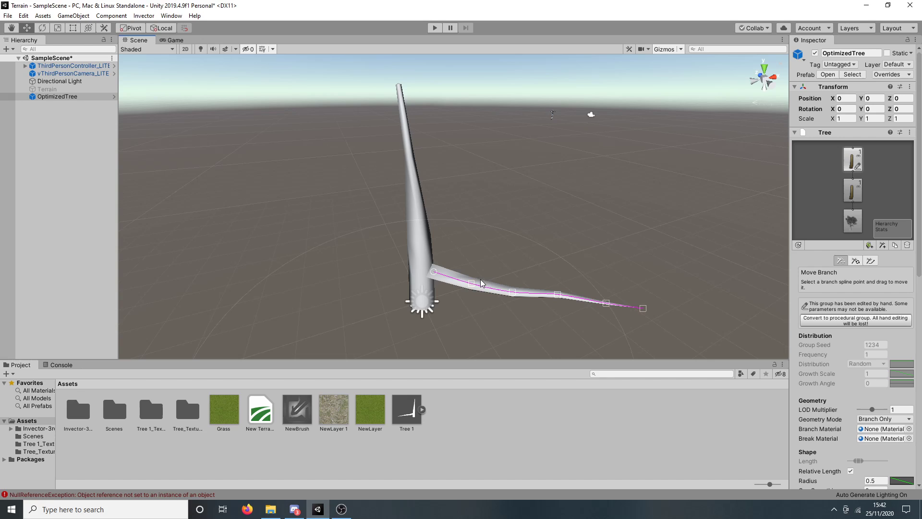
pyautogui.moveTo(474, 286); pyautogui.dragTo(475, 255)
pyautogui.moveTo(518, 293); pyautogui.dragTo(519, 262)
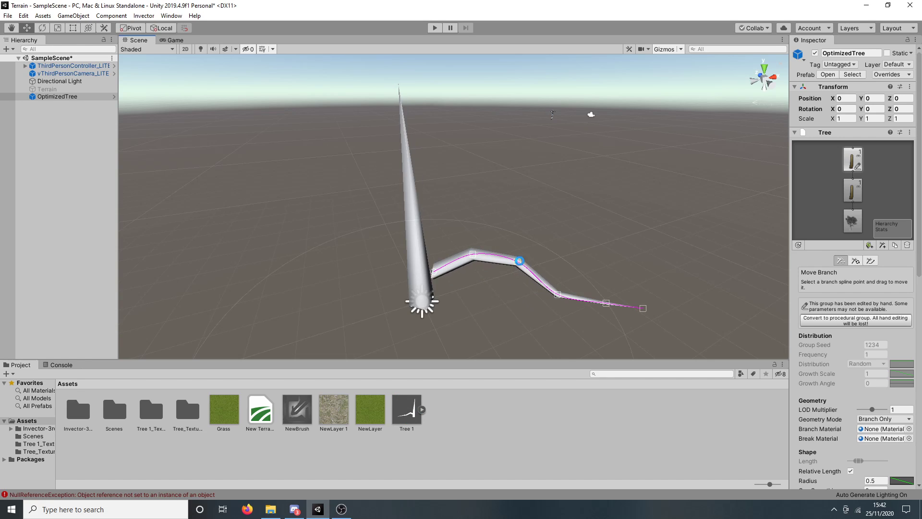
pyautogui.moveTo(558, 289); pyautogui.dragTo(558, 249)
pyautogui.moveTo(604, 307); pyautogui.dragTo(603, 259)
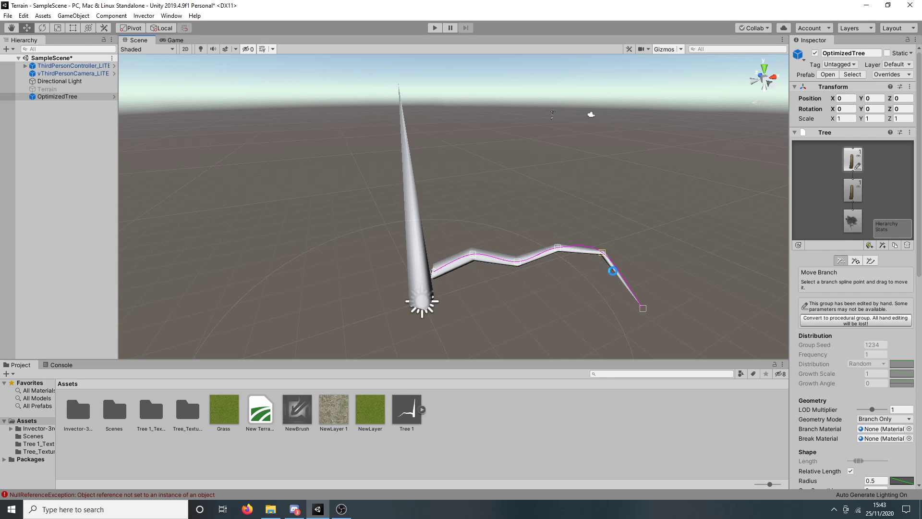
pyautogui.moveTo(644, 306)
pyautogui.mouseDown()
pyautogui.moveTo(634, 267)
pyautogui.moveTo(634, 314)
pyautogui.mouseUp()
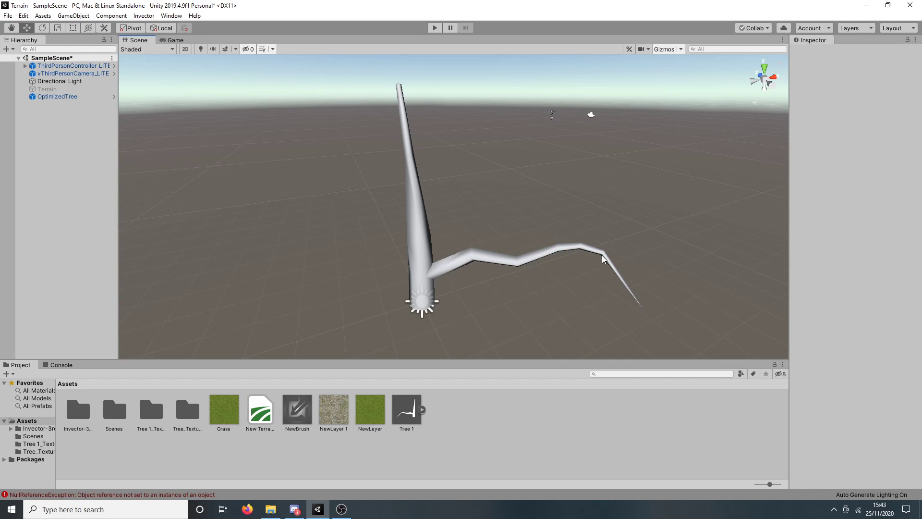
pyautogui.click(603, 259)
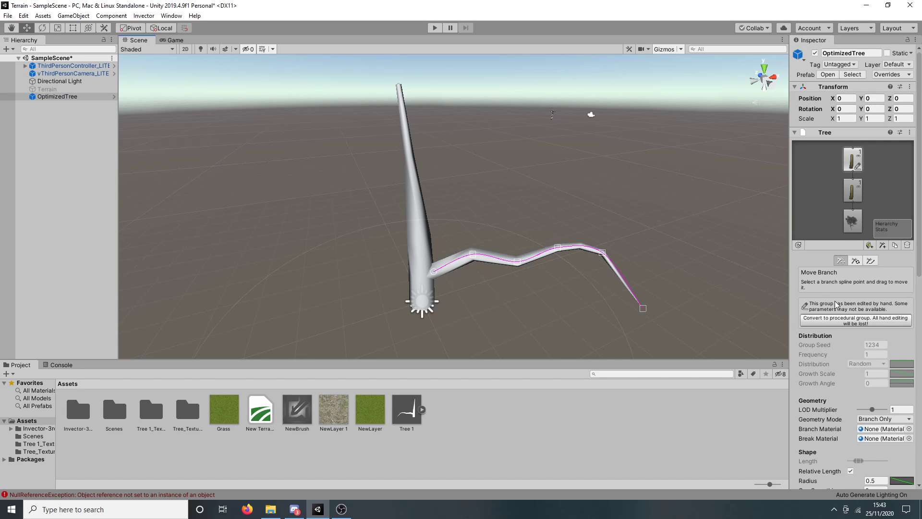
# - Convert the hand-edited branch group back to a procedural group
pyautogui.scroll(-3, 838, 303)
pyautogui.click(848, 233)
# - Set the branch group's Frequency to 22 and inspect the branches around the trunk
pyautogui.click(814, 235)
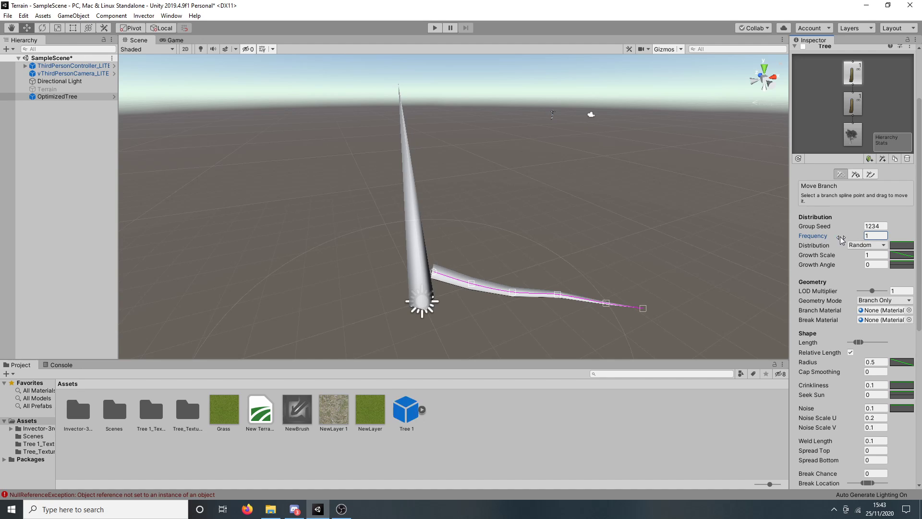
pyautogui.click(866, 234)
pyautogui.write('222')
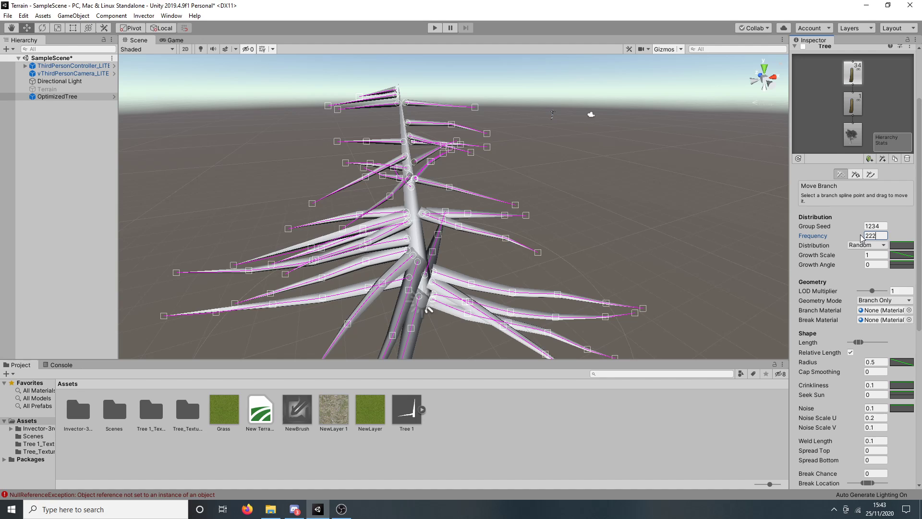
pyautogui.press('BackSpace')
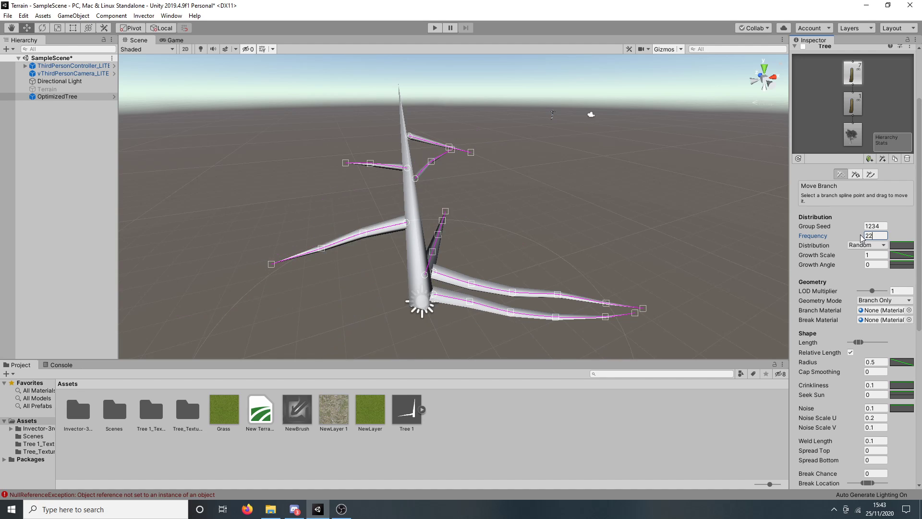
pyautogui.click(578, 230)
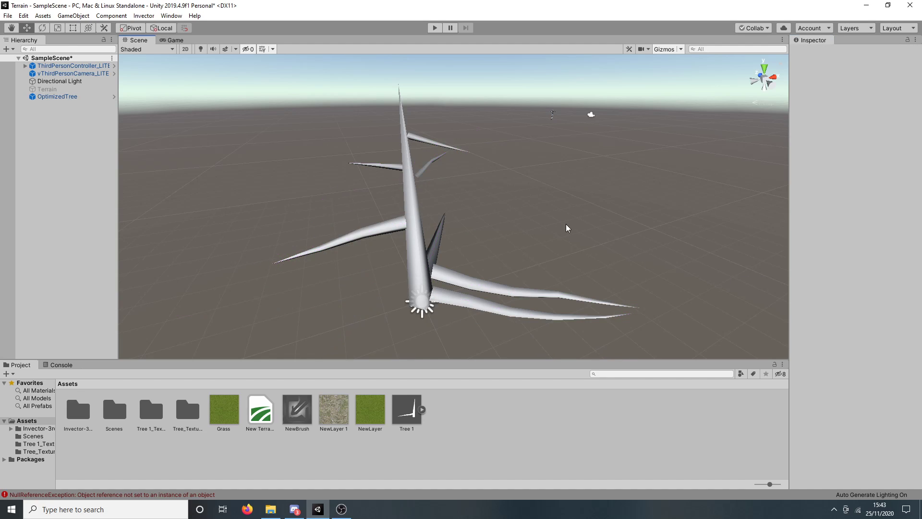
pyautogui.moveTo(565, 224); pyautogui.dragTo(494, 220, button='right')
pyautogui.moveTo(494, 221); pyautogui.dragTo(503, 267, button='middle')
pyautogui.scroll(5, 348, 256)
pyautogui.scroll(-6, 500, 264)
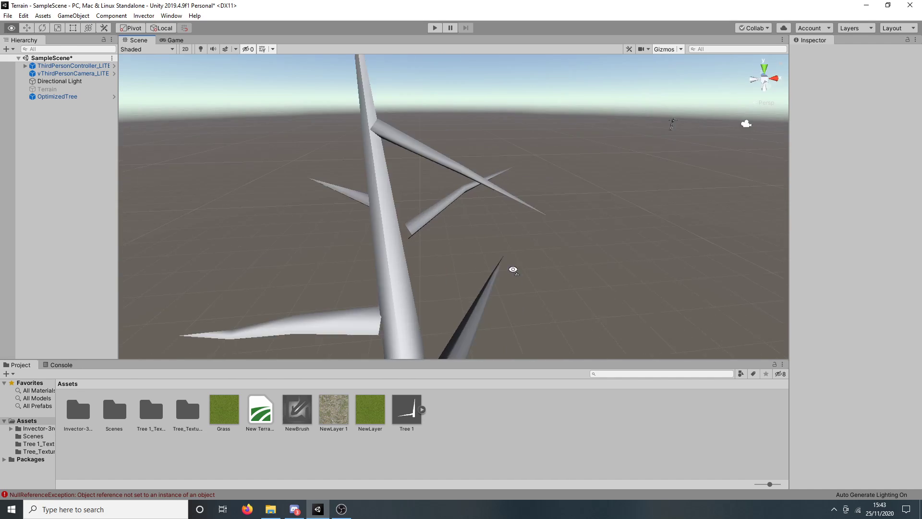
# - Extend the upper end of the trunk's Length range to its maximum to make the tree taller
pyautogui.click(397, 270)
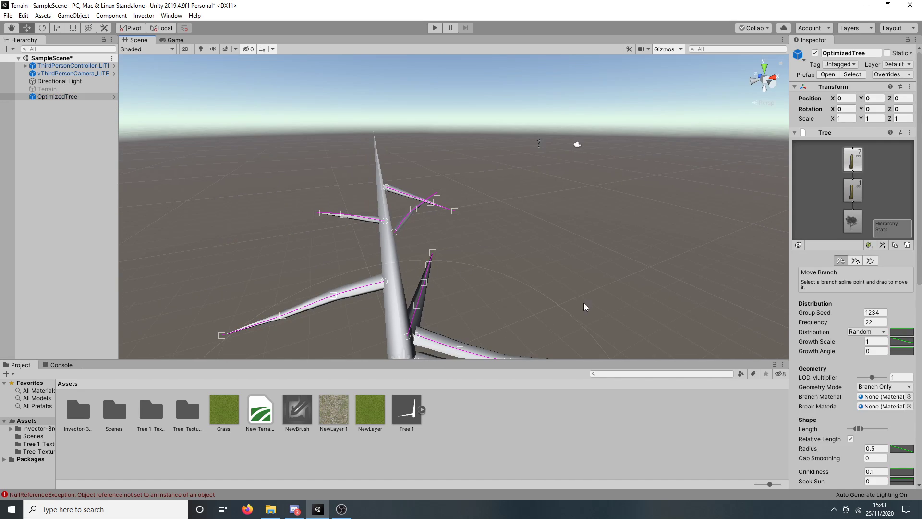
pyautogui.press('f')
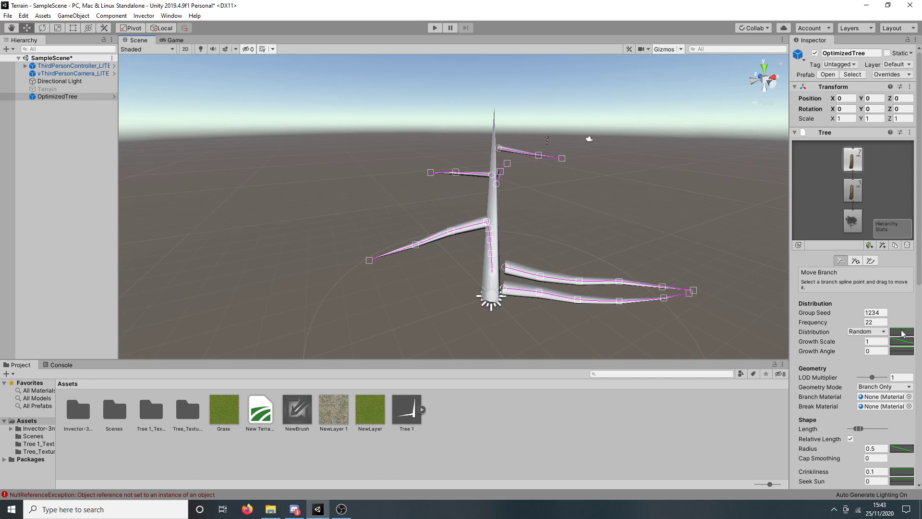
pyautogui.click(867, 323)
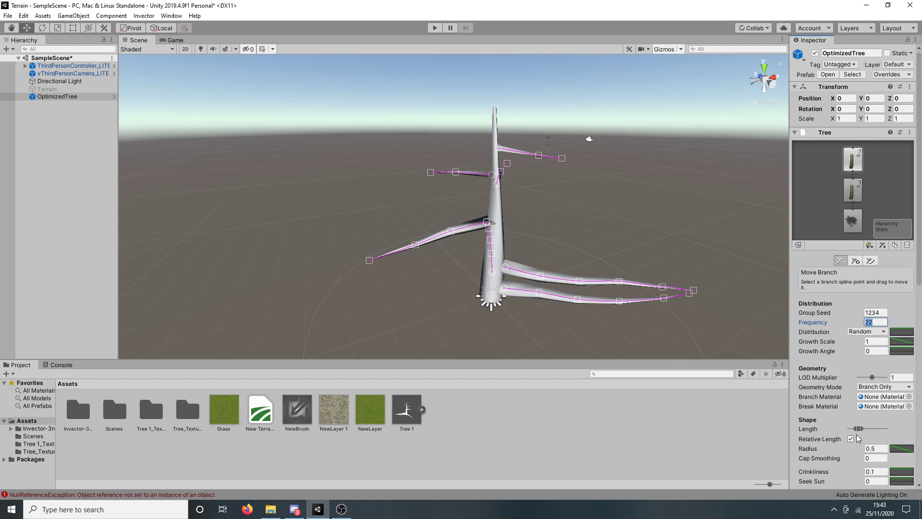
pyautogui.moveTo(865, 428); pyautogui.dragTo(890, 423)
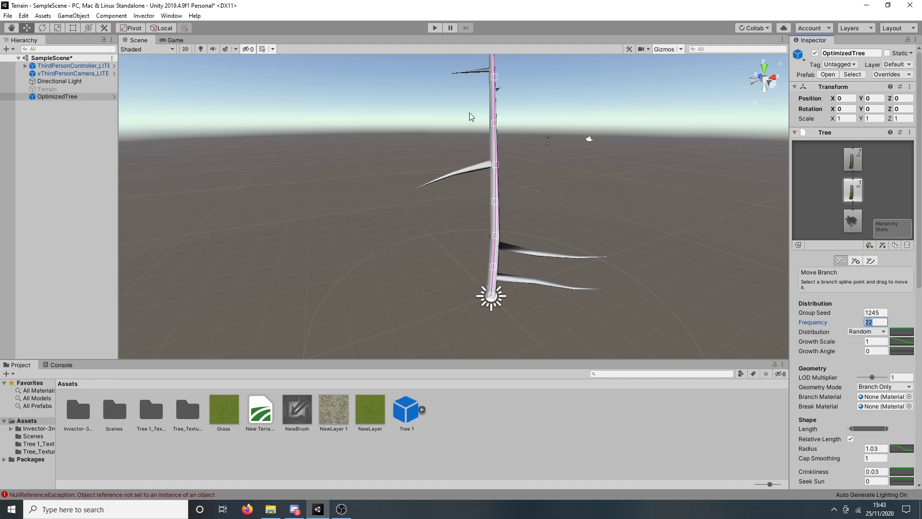
pyautogui.scroll(-4, 469, 113)
pyautogui.moveTo(468, 139); pyautogui.dragTo(485, 157, button='middle')
pyautogui.scroll(-2, 511, 199)
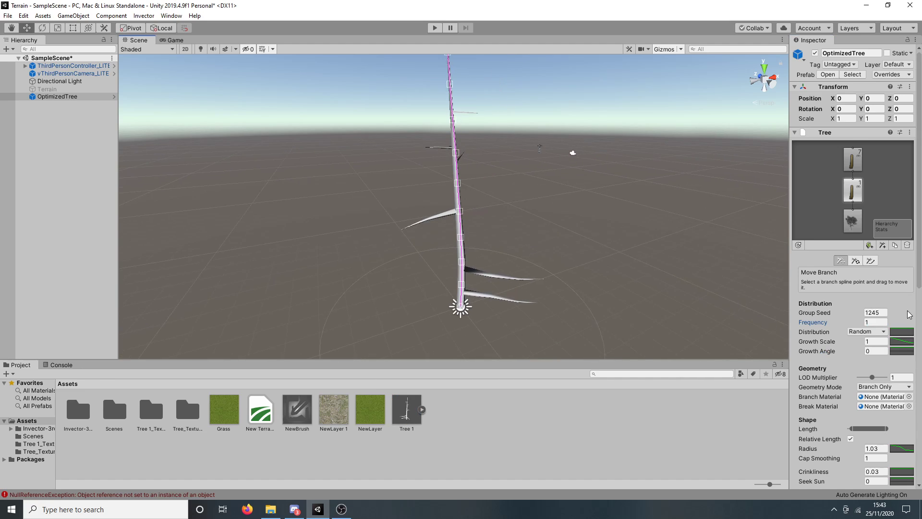
# - Change the branch group's Group Seed to 1203 and its Frequency to 100
pyautogui.click(875, 321)
pyautogui.click(852, 159)
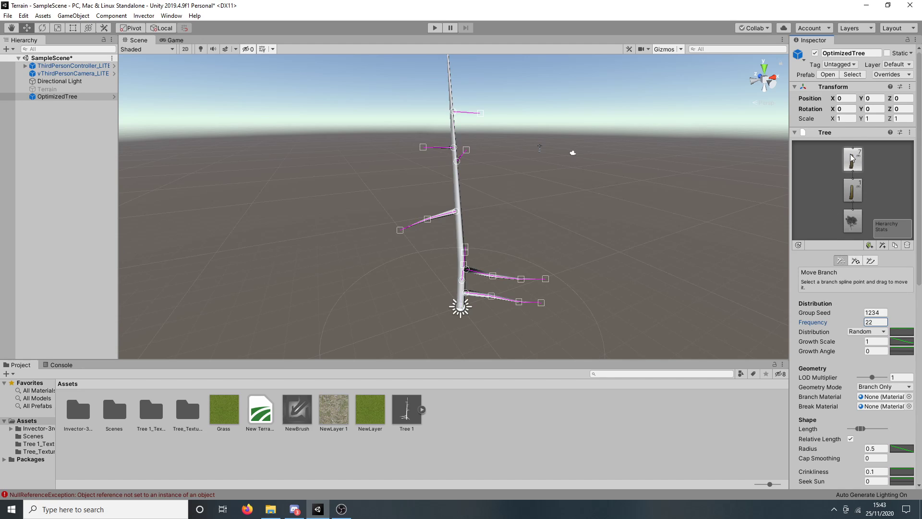
pyautogui.moveTo(819, 313)
pyautogui.mouseDown()
pyautogui.moveTo(843, 312)
pyautogui.moveTo(816, 326)
pyautogui.mouseUp()
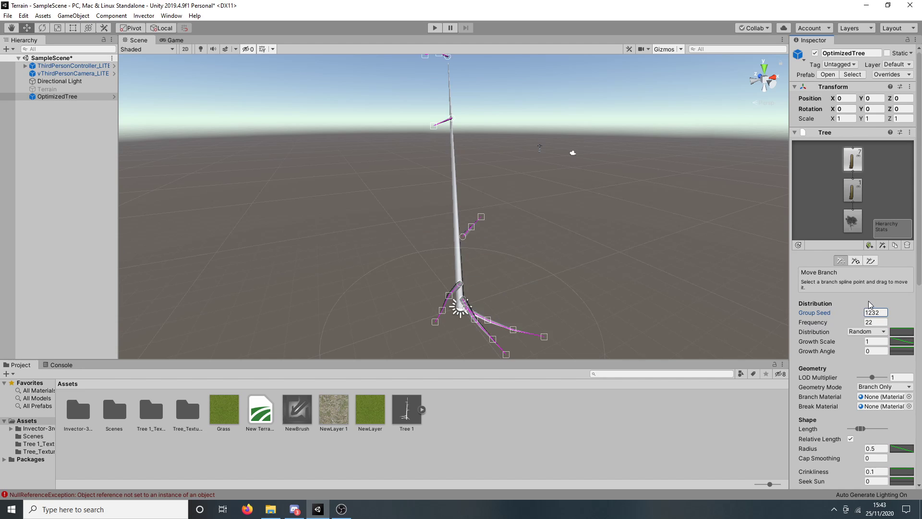
pyautogui.moveTo(825, 312); pyautogui.dragTo(187, 289)
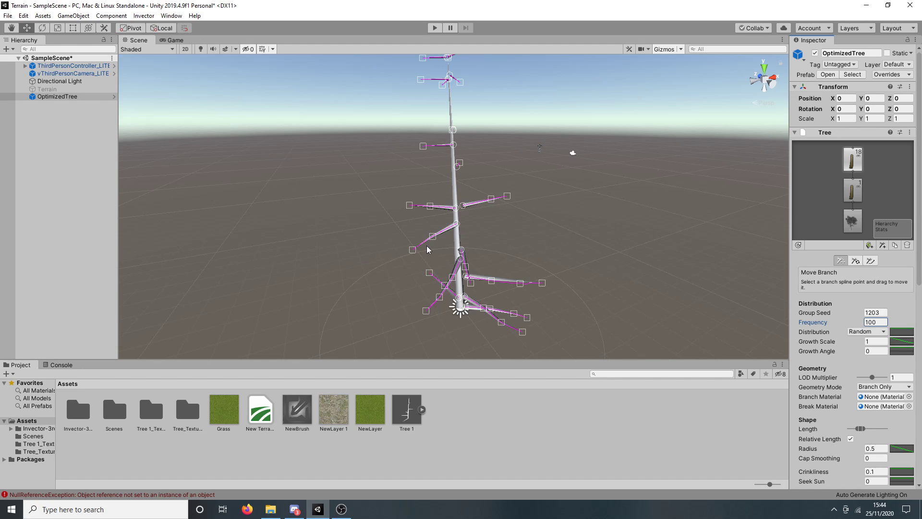
pyautogui.moveTo(428, 249); pyautogui.dragTo(659, 240)
pyautogui.moveTo(712, 232); pyautogui.dragTo(836, 166)
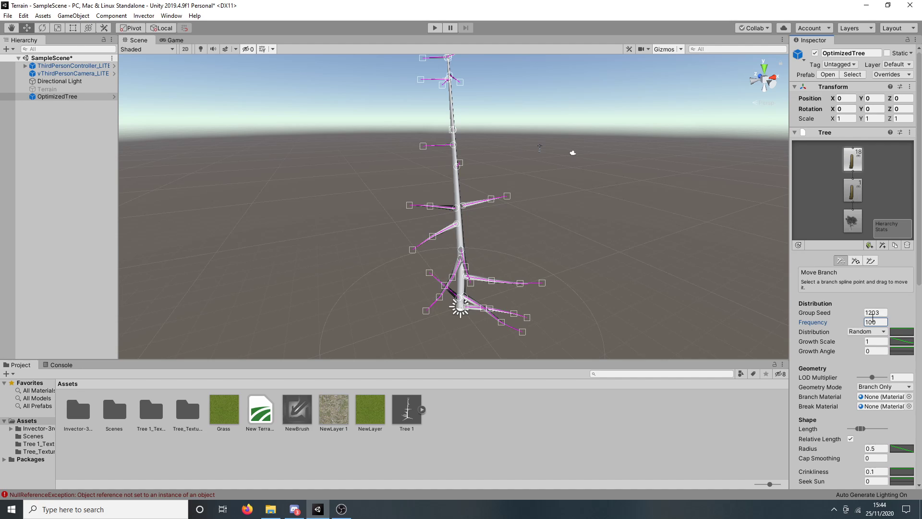
pyautogui.click(530, 229)
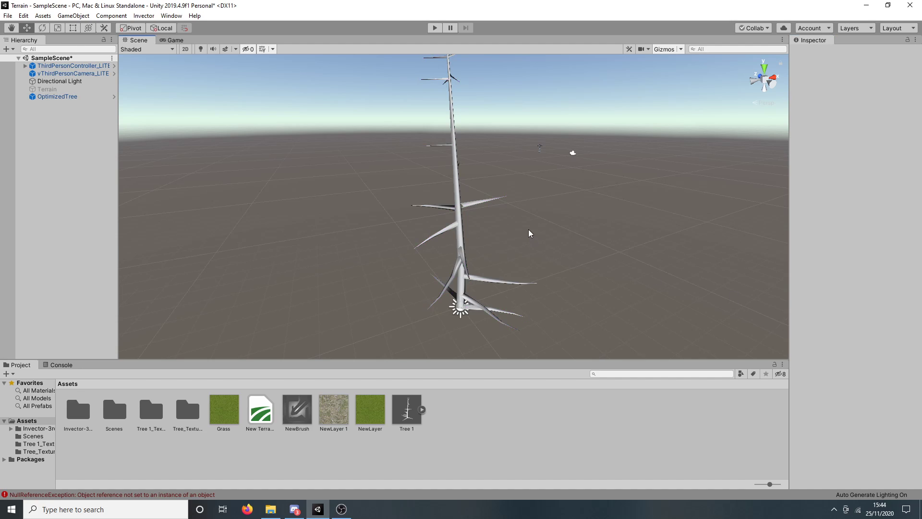
# - Reduce the upper end of the trunk's Length range to make the tree much shorter
pyautogui.scroll(5, 531, 227)
pyautogui.moveTo(570, 215); pyautogui.dragTo(492, 123, button='right')
pyautogui.scroll(-6, 493, 123)
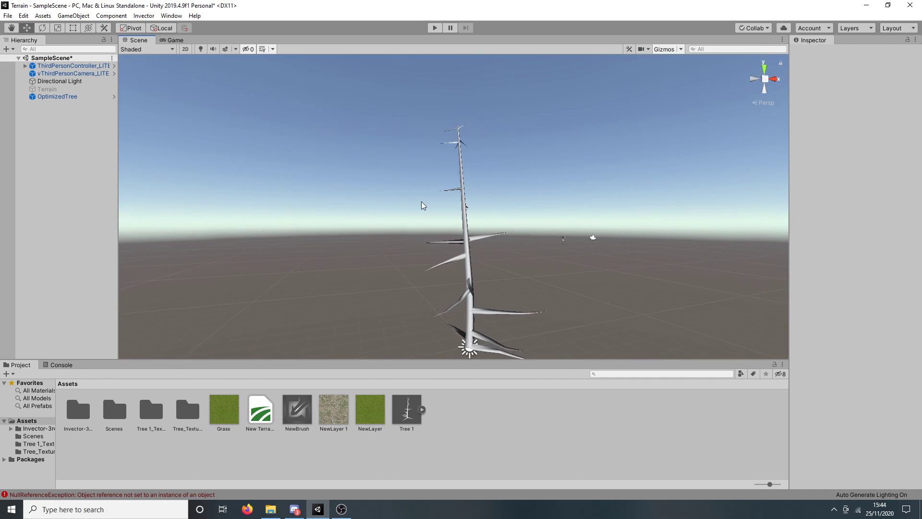
pyautogui.scroll(3, 464, 223)
pyautogui.click(471, 225)
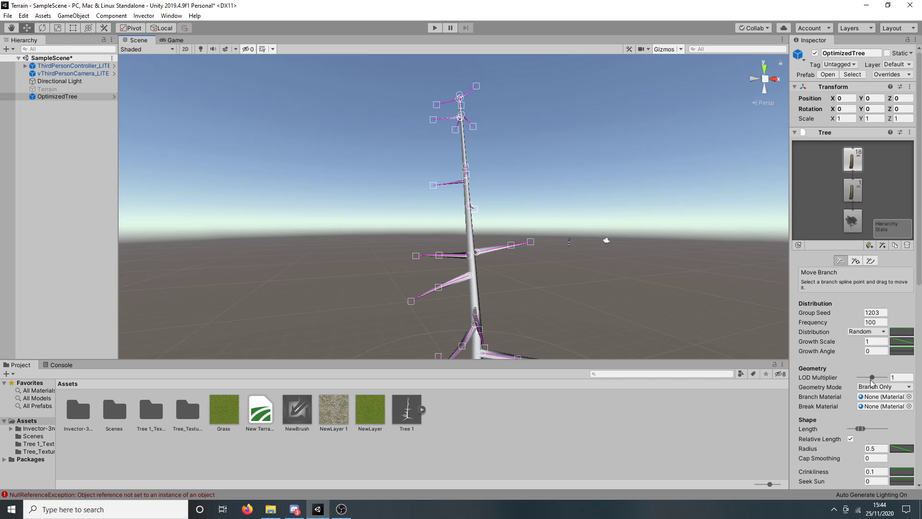
pyautogui.click(857, 189)
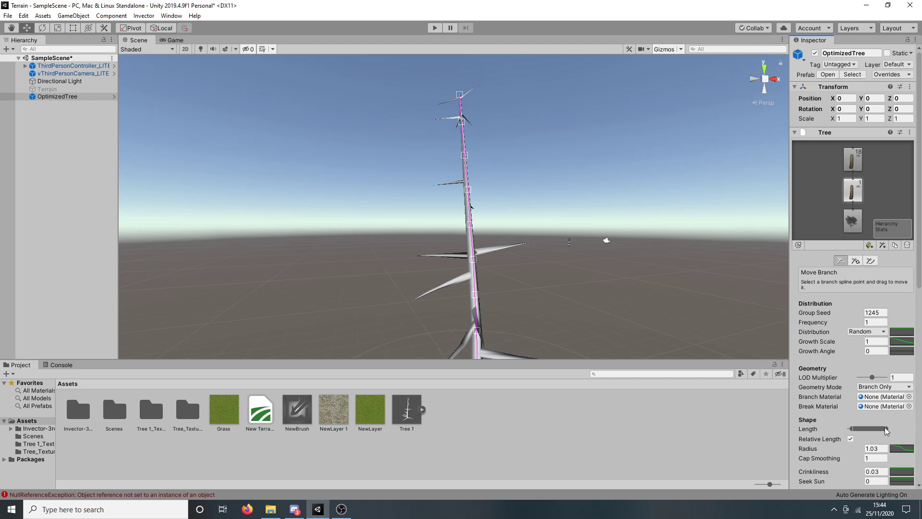
pyautogui.moveTo(886, 427); pyautogui.dragTo(868, 428)
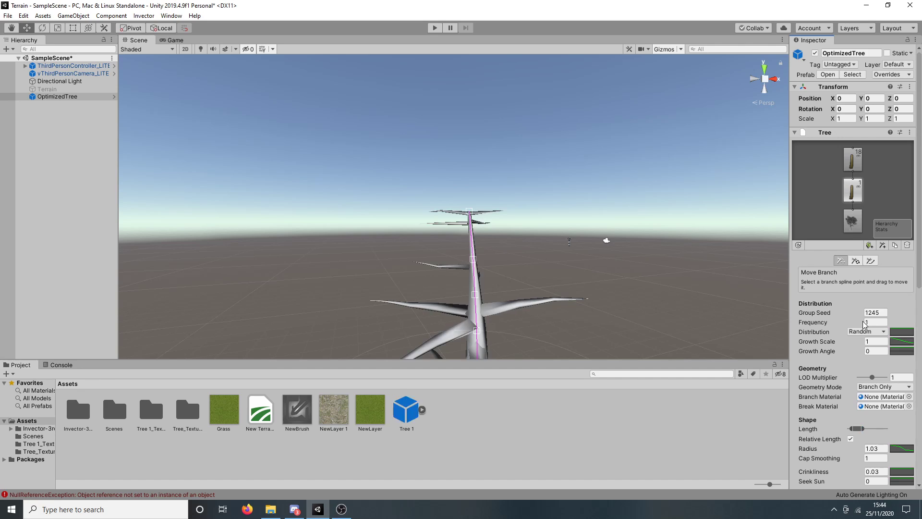
# - Shift the branch group's Length range toward its minimum so the branches around the trunk get shorter
pyautogui.click(856, 157)
pyautogui.moveTo(605, 240); pyautogui.dragTo(536, 317, button='right')
pyautogui.moveTo(540, 278); pyautogui.dragTo(445, 255, button='middle')
pyautogui.scroll(3, 445, 254)
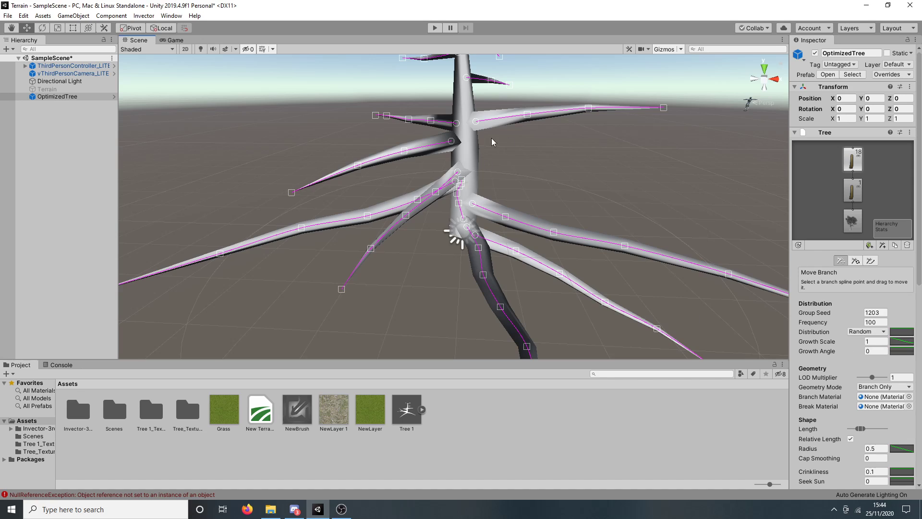
pyautogui.keyDown('alt'); pyautogui.moveTo(491, 138); pyautogui.dragTo(514, 171); pyautogui.keyUp('alt')
pyautogui.scroll(-3, 843, 359)
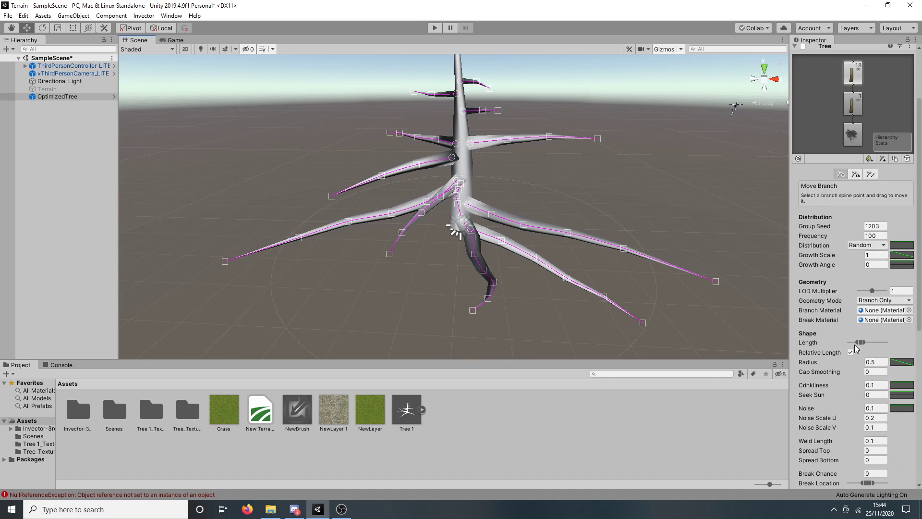
pyautogui.moveTo(856, 342)
pyautogui.mouseDown()
pyautogui.moveTo(842, 342)
pyautogui.moveTo(857, 342)
pyautogui.mouseUp()
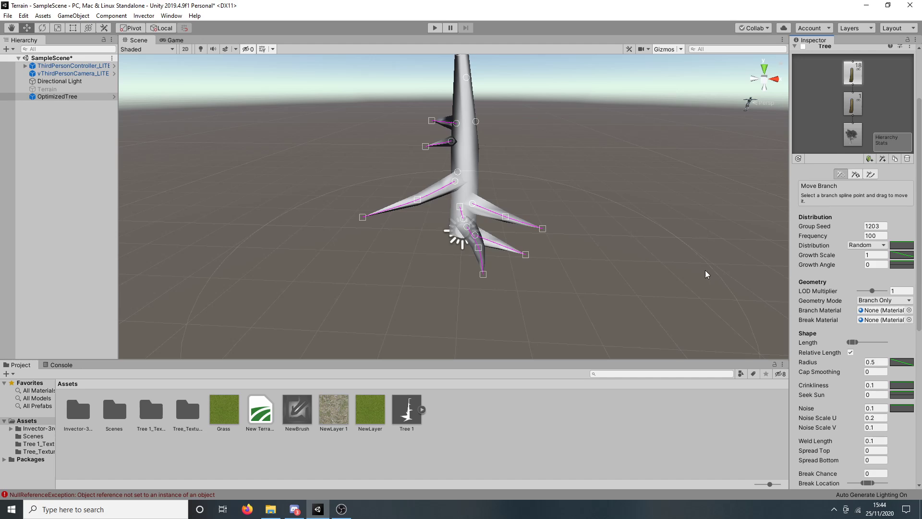
# - Lower the start key of the branch group's Distribution curve to 0 and view the branches from another side
pyautogui.click(905, 248)
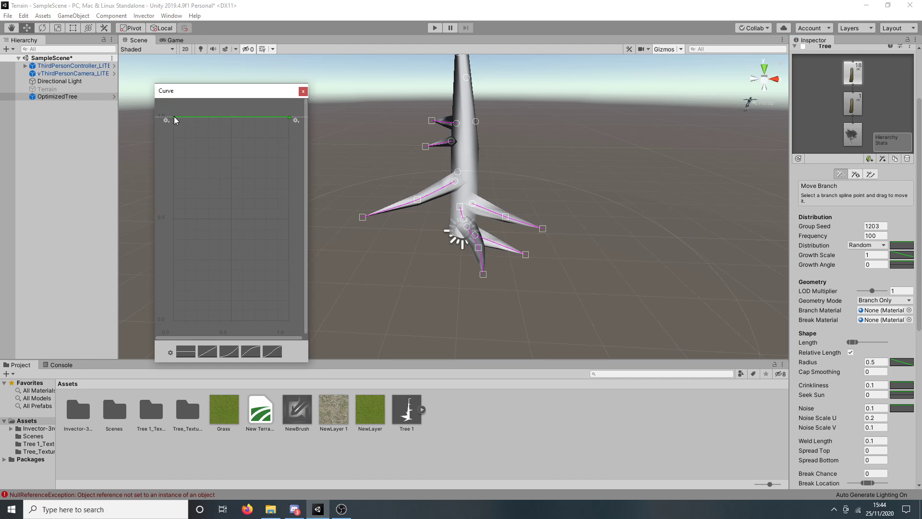
pyautogui.moveTo(174, 117); pyautogui.dragTo(156, 347)
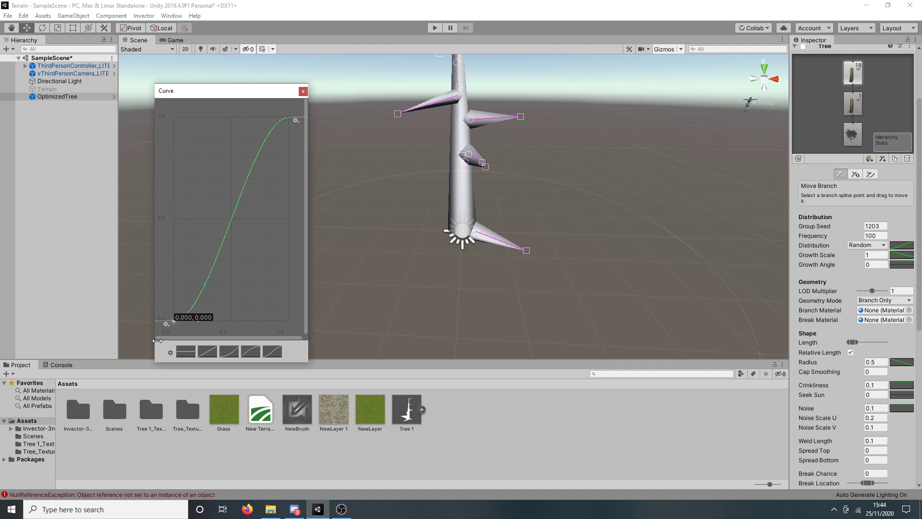
pyautogui.scroll(-2, 465, 245)
pyautogui.click(500, 156)
pyautogui.moveTo(500, 157); pyautogui.dragTo(427, 279, button='middle')
pyautogui.scroll(3, 431, 278)
pyautogui.moveTo(431, 278); pyautogui.dragTo(355, 284, button='right')
pyautogui.moveTo(355, 284); pyautogui.dragTo(538, 214, button='middle')
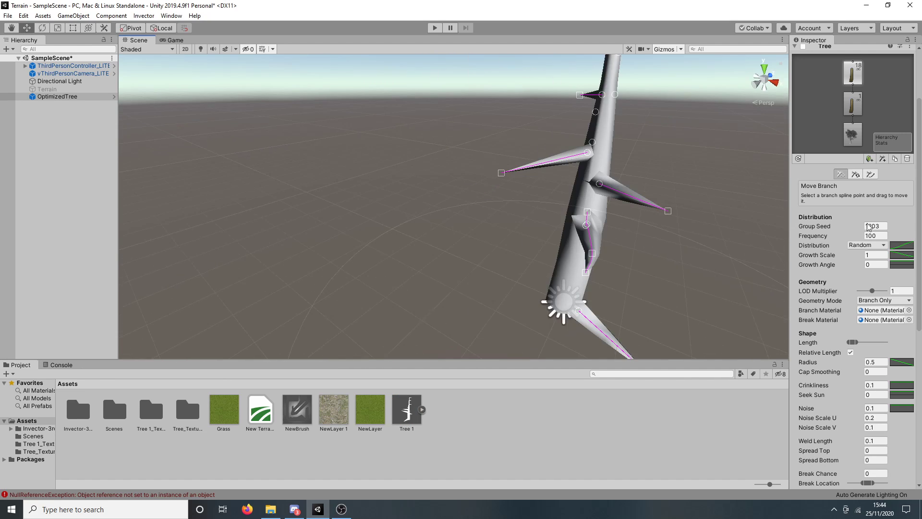
# - Add a key to the branch group's Distribution curve and place it at about 0.4 along, just above zero
pyautogui.click(901, 253)
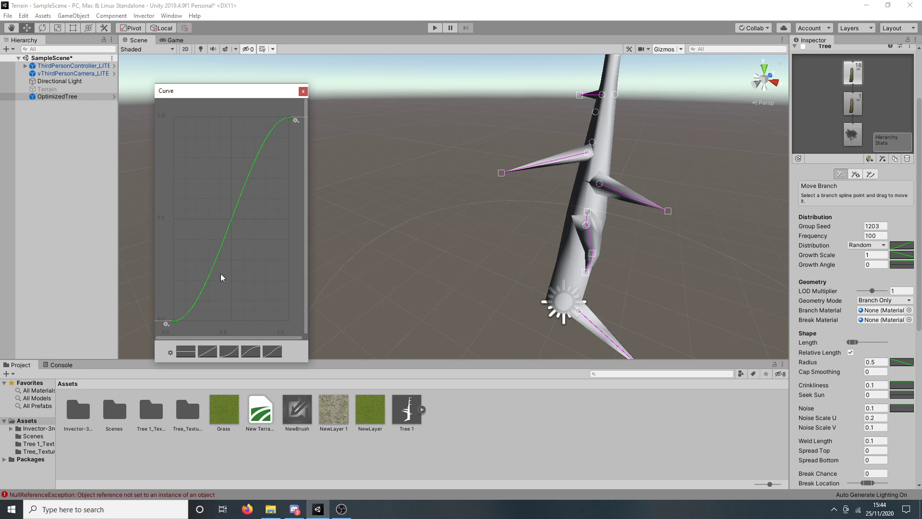
pyautogui.doubleClick(205, 286)
pyautogui.moveTo(217, 263); pyautogui.dragTo(241, 243)
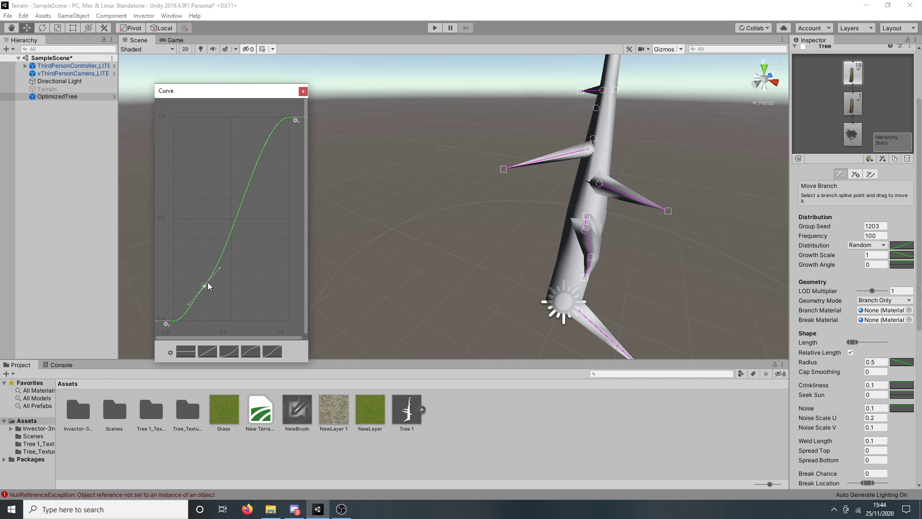
pyautogui.moveTo(206, 284); pyautogui.dragTo(221, 311)
pyautogui.click(453, 258)
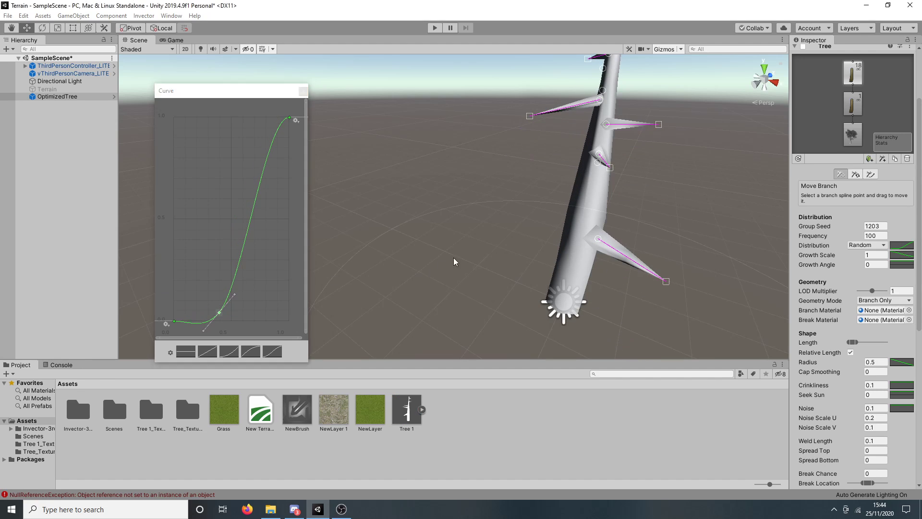
pyautogui.scroll(-2, 537, 224)
pyautogui.moveTo(537, 224); pyautogui.dragTo(540, 204, button='right')
pyautogui.moveTo(540, 204); pyautogui.dragTo(306, 235, button='middle')
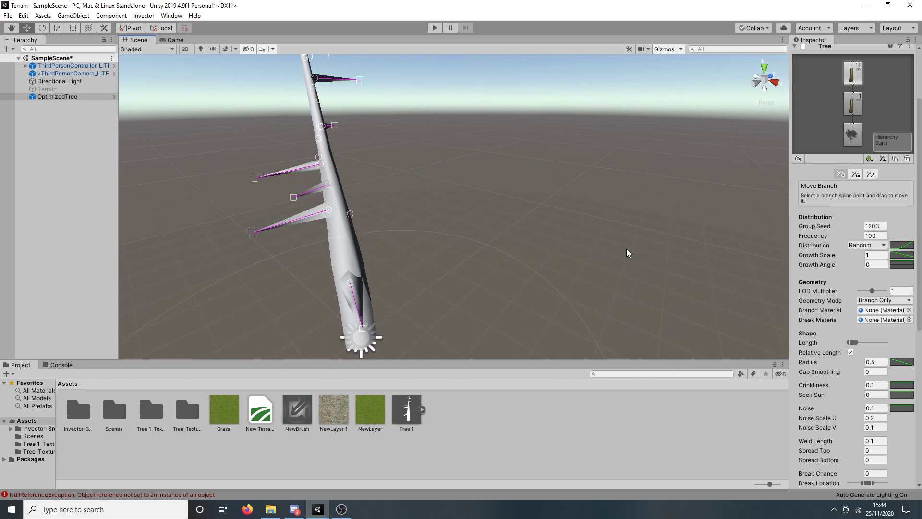
pyautogui.scroll(1, 626, 250)
# - Reshape the Distribution curve so it stays near zero along its first third and rises steeply only near its end
pyautogui.click(901, 255)
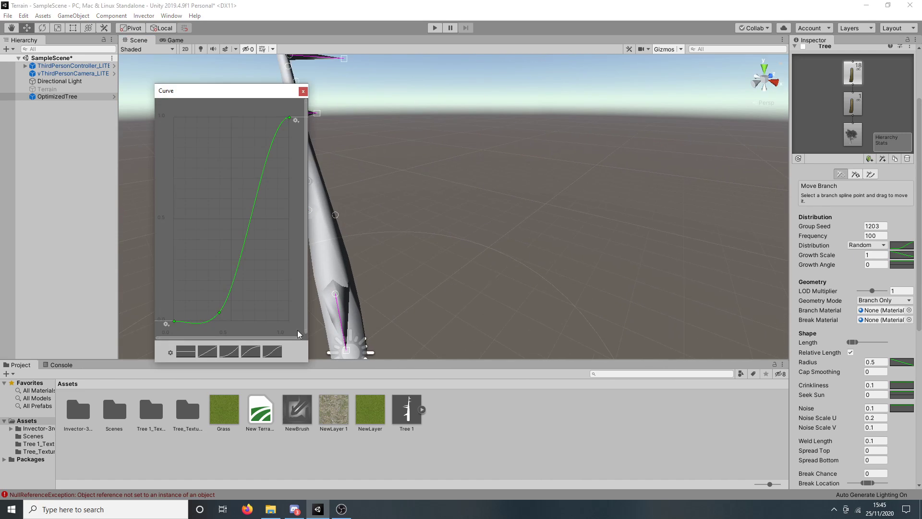
pyautogui.moveTo(202, 324); pyautogui.dragTo(247, 300)
pyautogui.moveTo(521, 209); pyautogui.dragTo(466, 186, button='right')
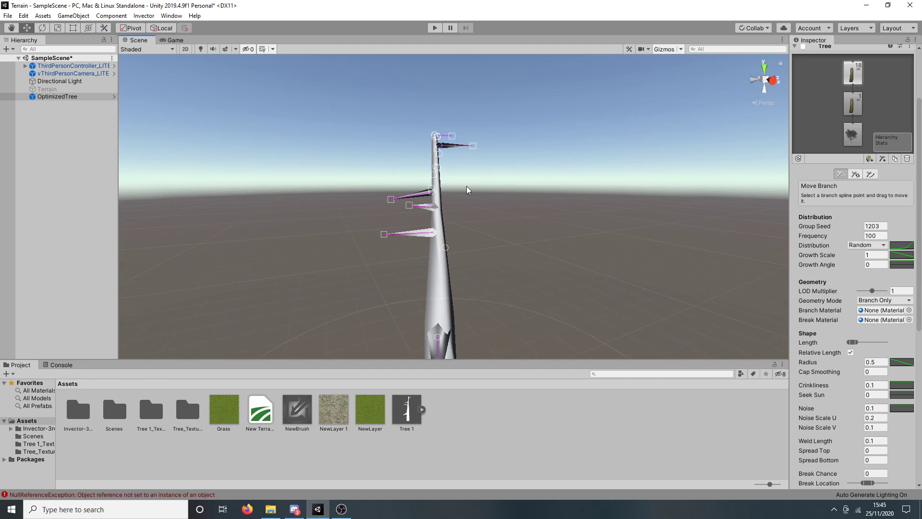
pyautogui.moveTo(465, 186); pyautogui.dragTo(404, 193, button='middle')
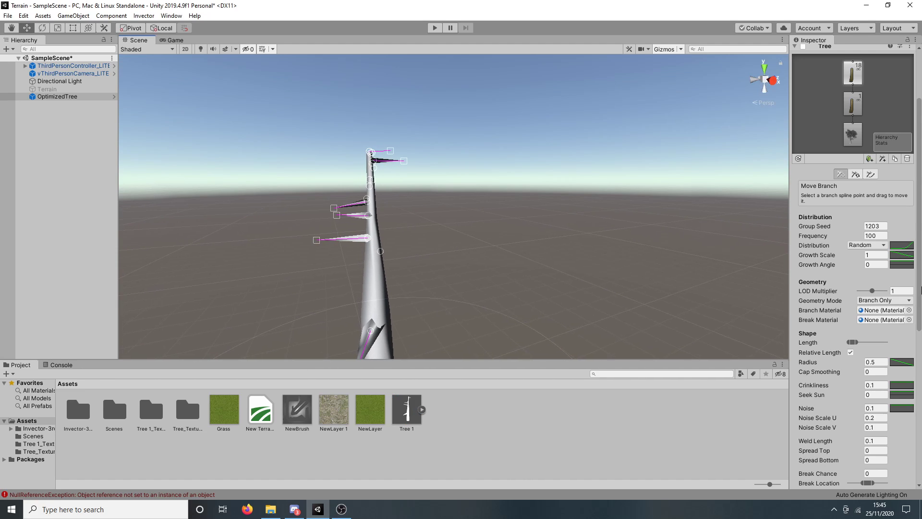
# - Lower the end key of the branch group's Distribution curve to about 0.3
pyautogui.click(908, 246)
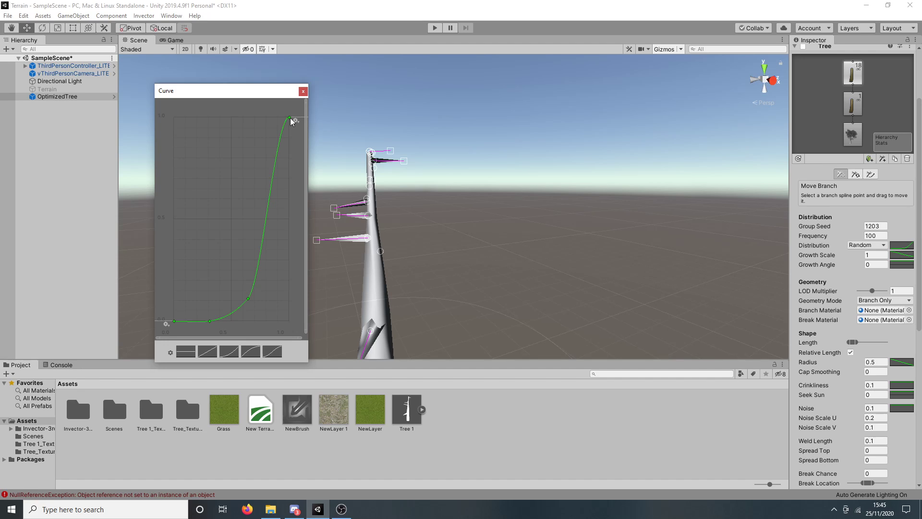
pyautogui.moveTo(290, 118); pyautogui.dragTo(295, 258)
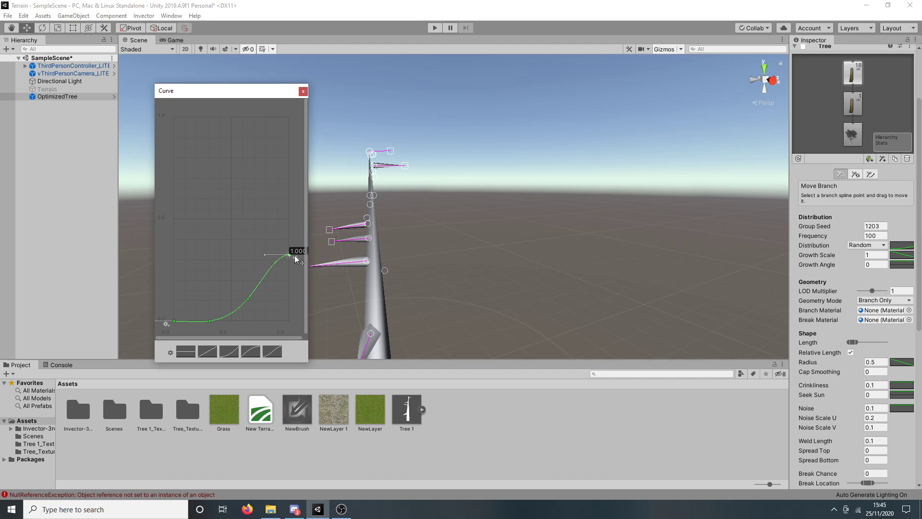
pyautogui.moveTo(442, 269); pyautogui.dragTo(562, 286, button='right')
pyautogui.moveTo(445, 260); pyautogui.dragTo(683, 245, button='middle')
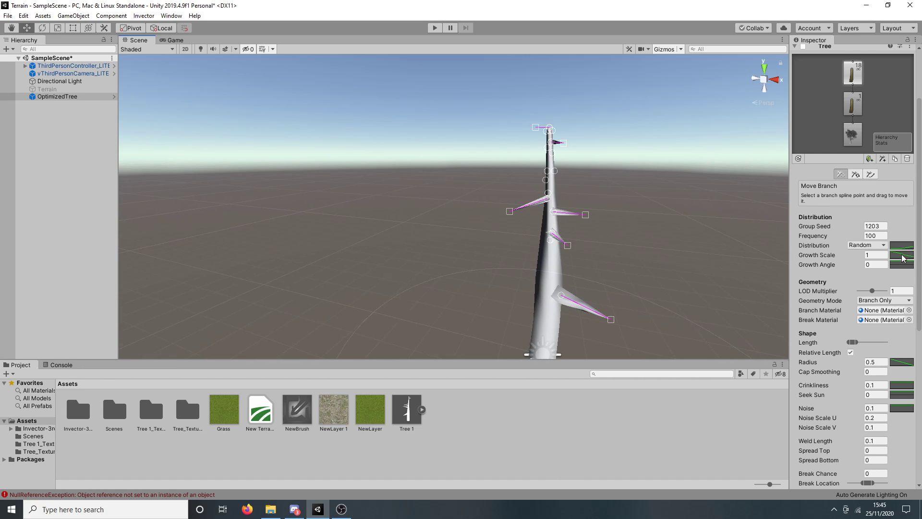
# - Slightly increase the branch group's Length range
pyautogui.moveTo(669, 268); pyautogui.dragTo(552, 286, button='middle')
pyautogui.scroll(-3, 814, 223)
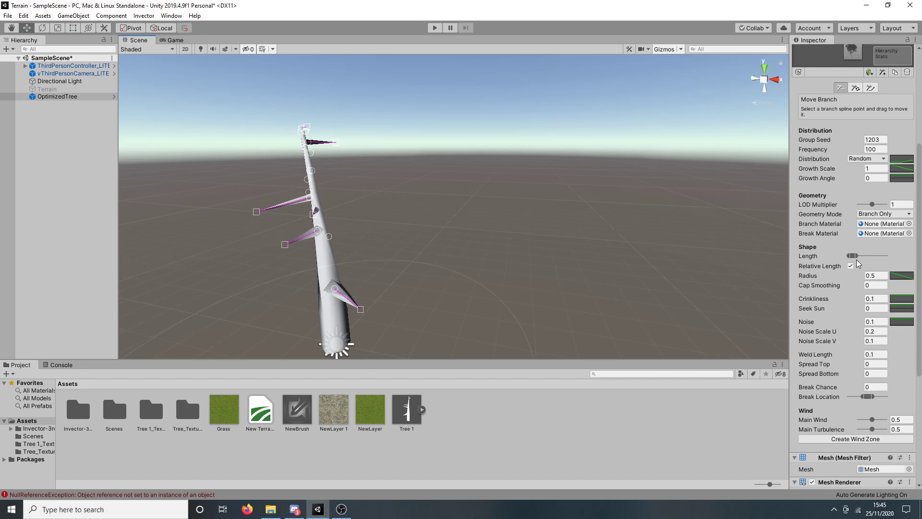
pyautogui.moveTo(857, 256)
pyautogui.mouseDown()
pyautogui.moveTo(866, 255)
pyautogui.moveTo(858, 258)
pyautogui.mouseUp()
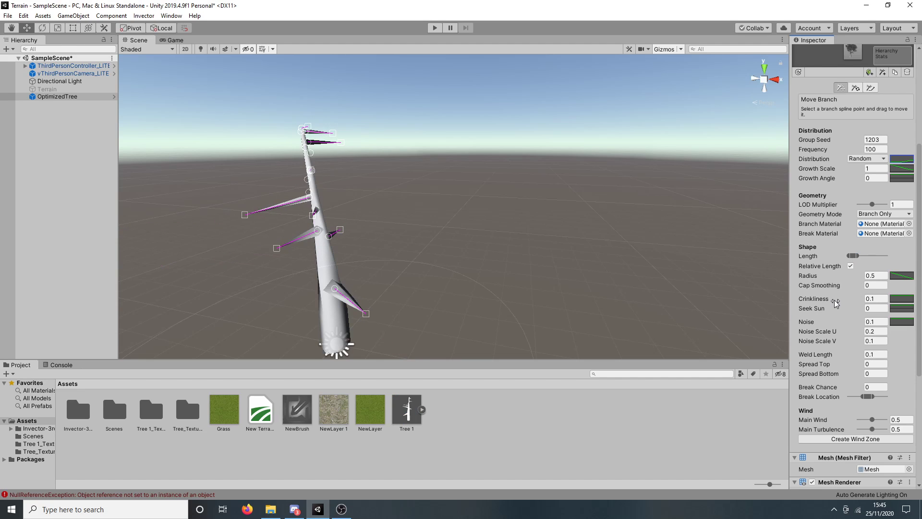
# - Set the branch group's Crinkliness to 0.3 and lower the start key of its curve to about 0.3
pyautogui.moveTo(834, 300); pyautogui.dragTo(844, 299)
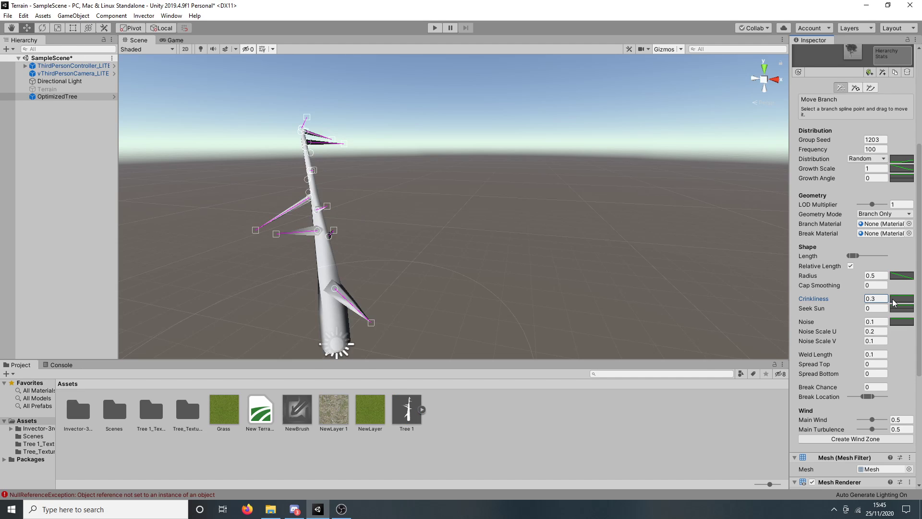
pyautogui.click(893, 299)
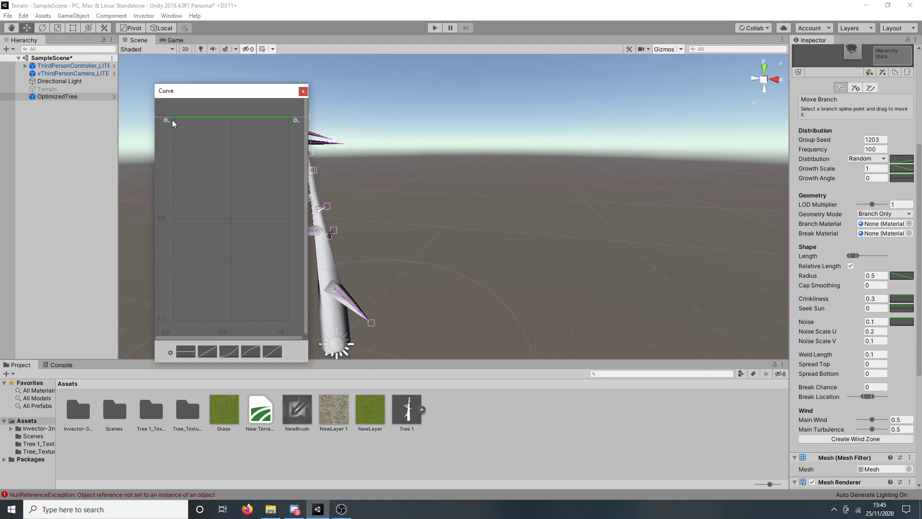
pyautogui.moveTo(173, 118); pyautogui.dragTo(174, 257)
# - Examine the shape and placement of the branches around the trunk from close up and from several sides
pyautogui.keyDown('alt'); pyautogui.moveTo(466, 232); pyautogui.dragTo(419, 243); pyautogui.keyUp('alt')
pyautogui.moveTo(420, 243); pyautogui.dragTo(554, 300, button='middle')
pyautogui.scroll(5, 554, 300)
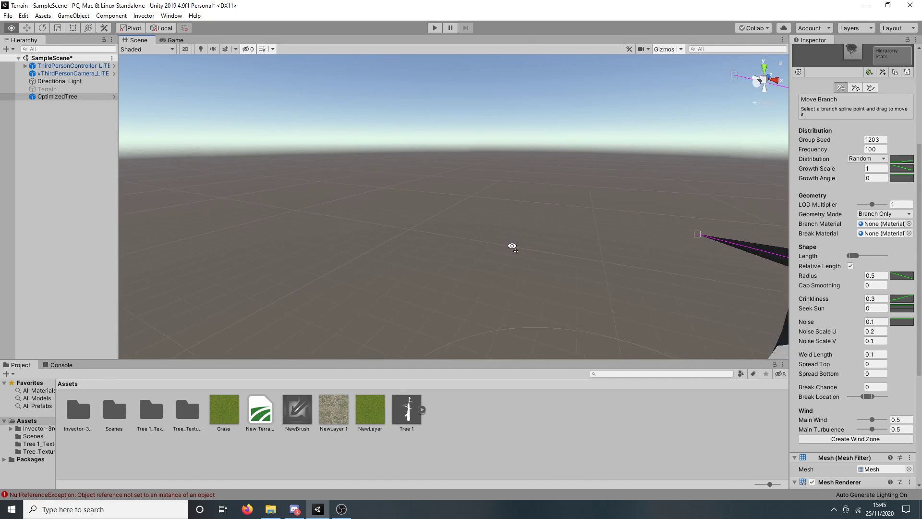
pyautogui.moveTo(511, 247); pyautogui.dragTo(643, 246, button='right')
pyautogui.scroll(4, 531, 220)
pyautogui.click(522, 206)
pyautogui.moveTo(522, 206); pyautogui.dragTo(489, 209, button='right')
pyautogui.moveTo(473, 224); pyautogui.dragTo(531, 173, button='middle')
pyautogui.click(534, 185)
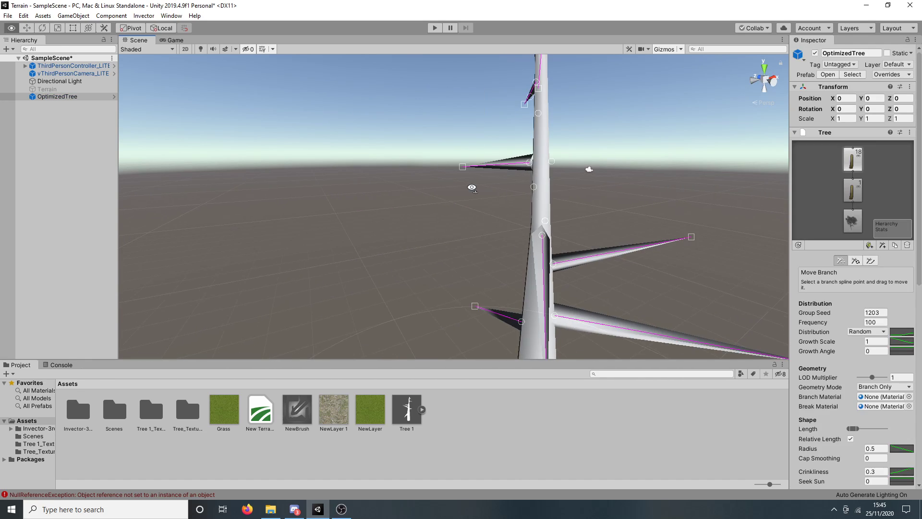
pyautogui.moveTo(470, 186); pyautogui.dragTo(601, 190, button='right')
pyautogui.scroll(-6, 601, 190)
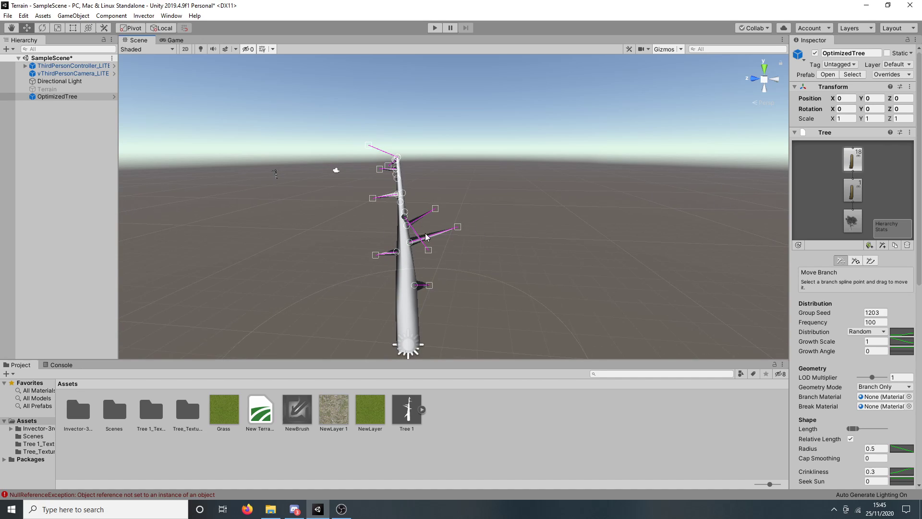
# - Add a second branch group to the trunk and shorten its Length range
pyautogui.click(858, 195)
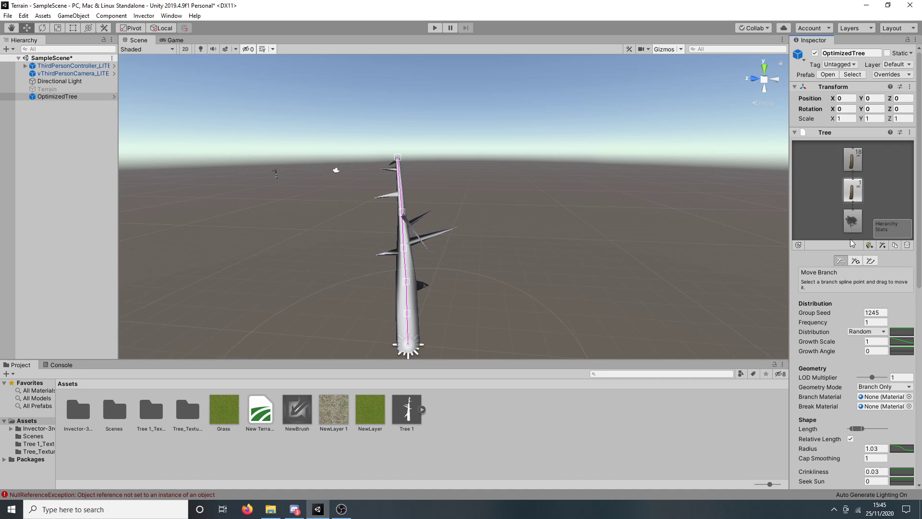
pyautogui.click(880, 244)
pyautogui.moveTo(639, 246); pyautogui.dragTo(672, 274, button='right')
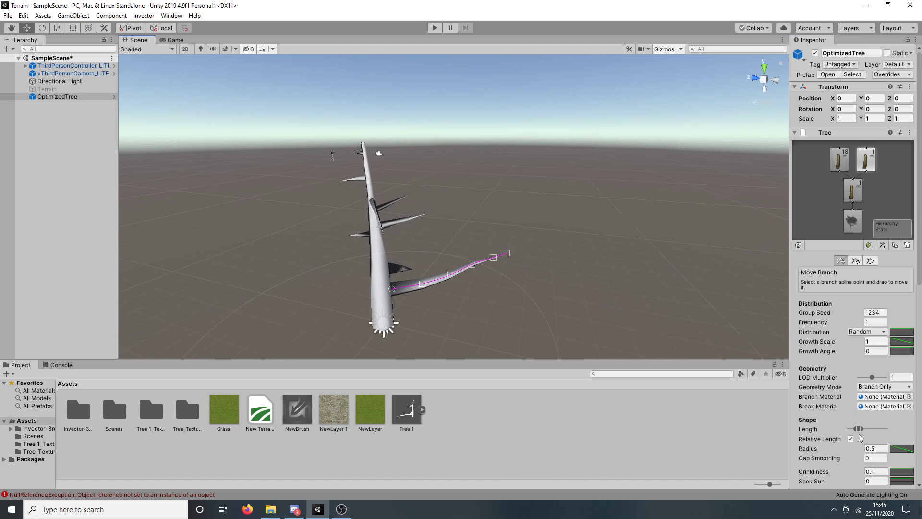
pyautogui.moveTo(858, 428); pyautogui.dragTo(864, 427)
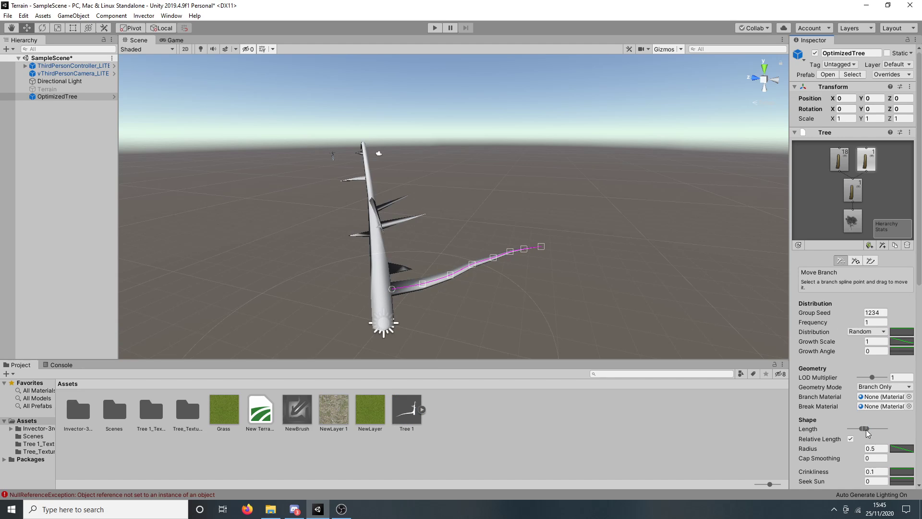
pyautogui.moveTo(864, 428); pyautogui.dragTo(856, 428)
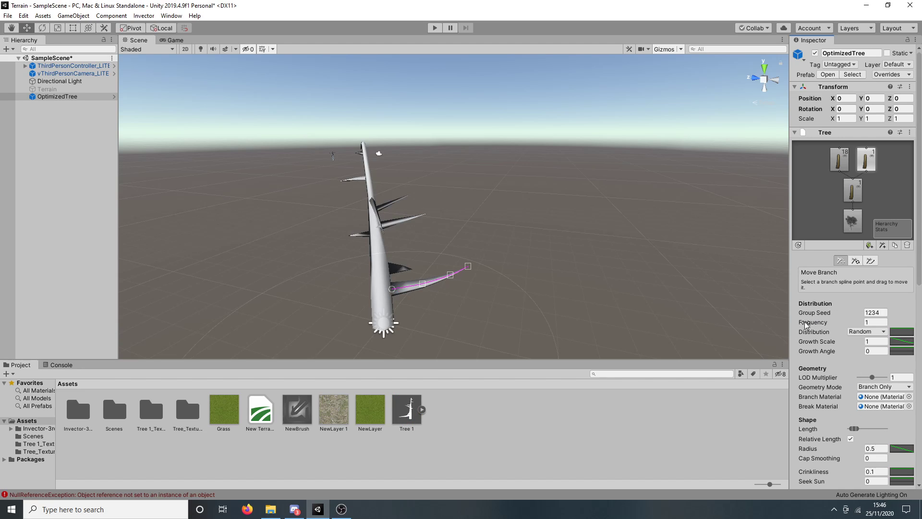
# - Set the second branch group's Frequency to 20 and inspect its branches around the trunk
pyautogui.click(822, 321)
pyautogui.write('20')
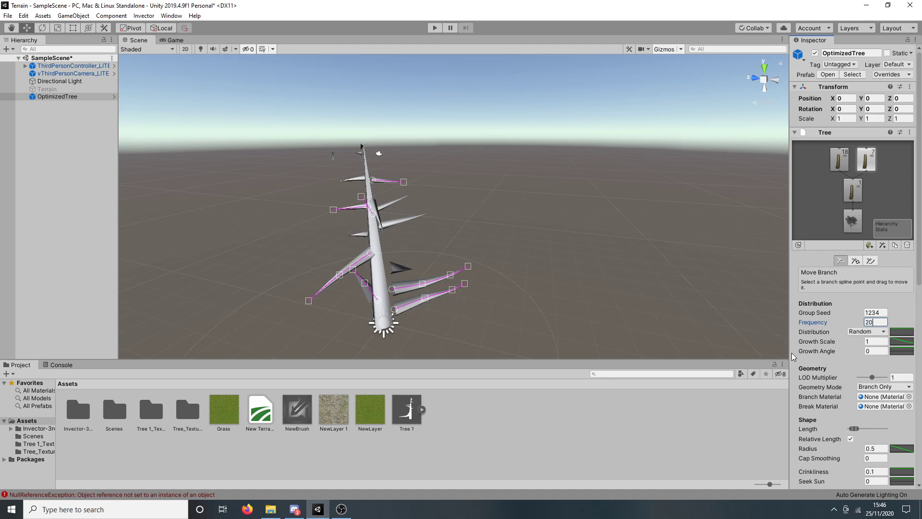
pyautogui.click(539, 262)
pyautogui.scroll(5, 539, 263)
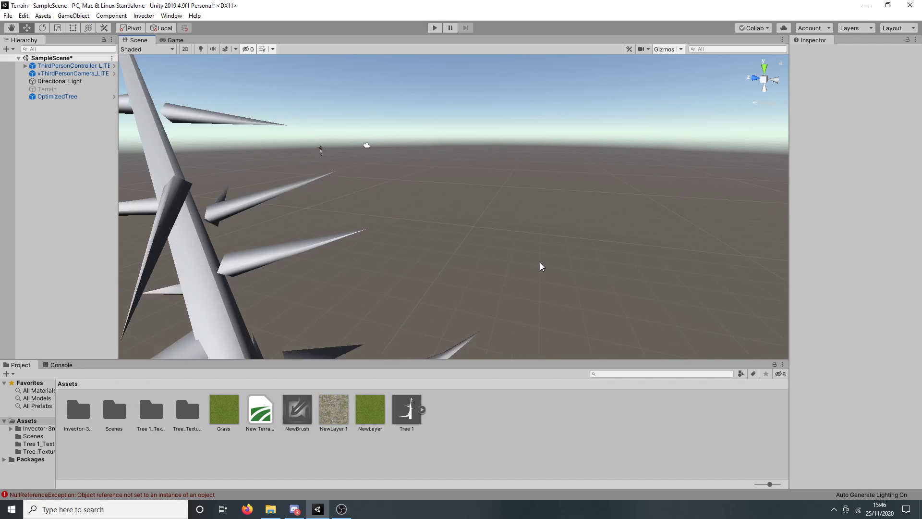
pyautogui.moveTo(540, 263); pyautogui.dragTo(428, 251, button='right')
pyautogui.scroll(-6, 429, 251)
pyautogui.scroll(2, 660, 252)
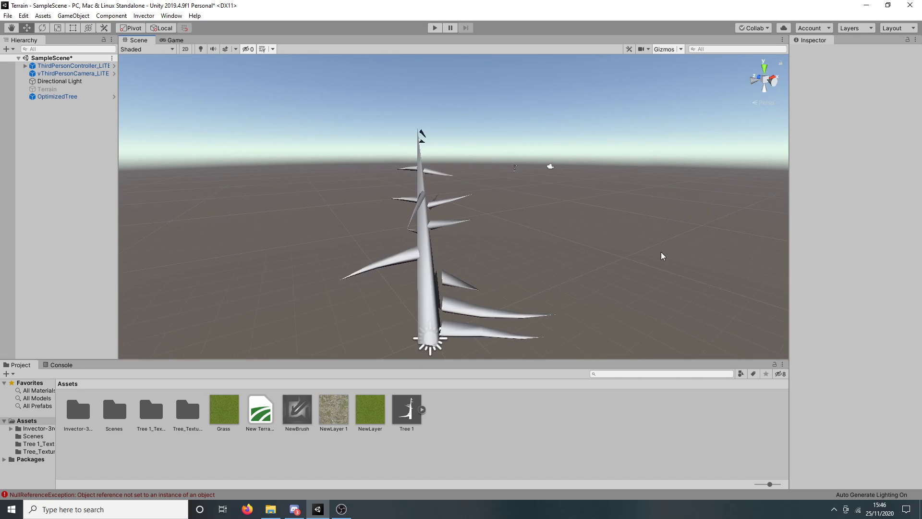
pyautogui.moveTo(660, 255); pyautogui.dragTo(585, 189, button='right')
pyautogui.click(585, 190)
pyautogui.press('f')
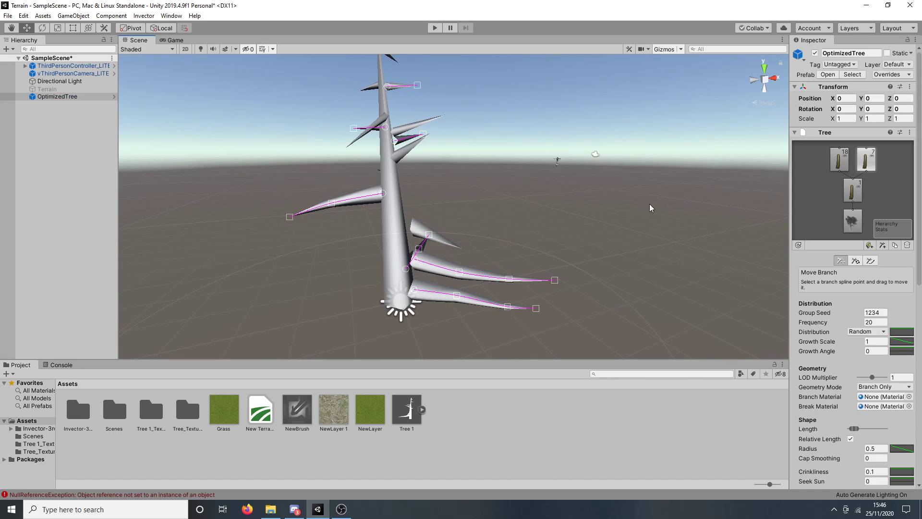
# - Add a child branch group to the first branch group, the one with Frequency 100, and inspect its branches up close
pyautogui.click(846, 161)
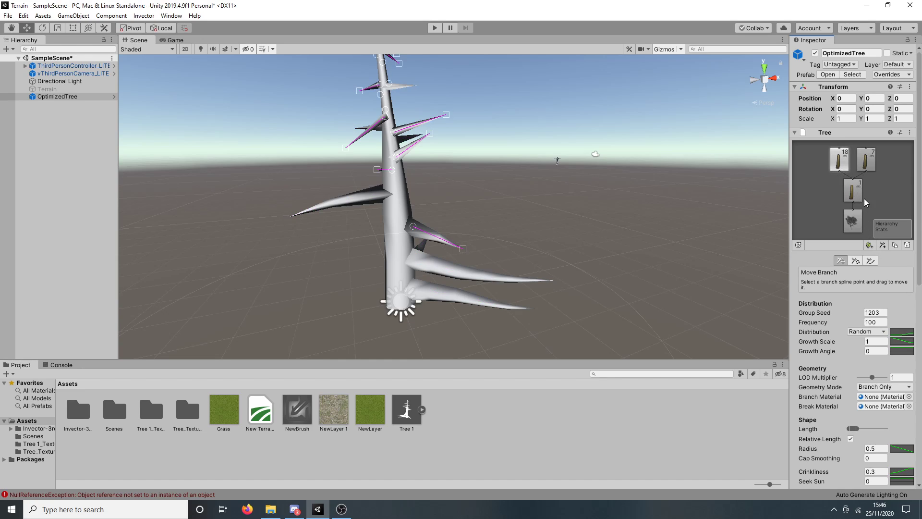
pyautogui.click(882, 245)
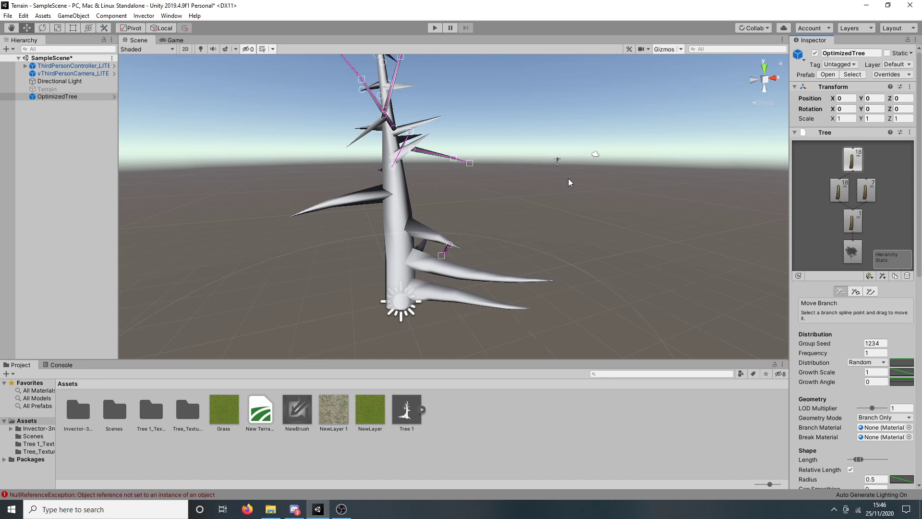
pyautogui.moveTo(536, 207); pyautogui.dragTo(475, 313, button='middle')
pyautogui.press('f')
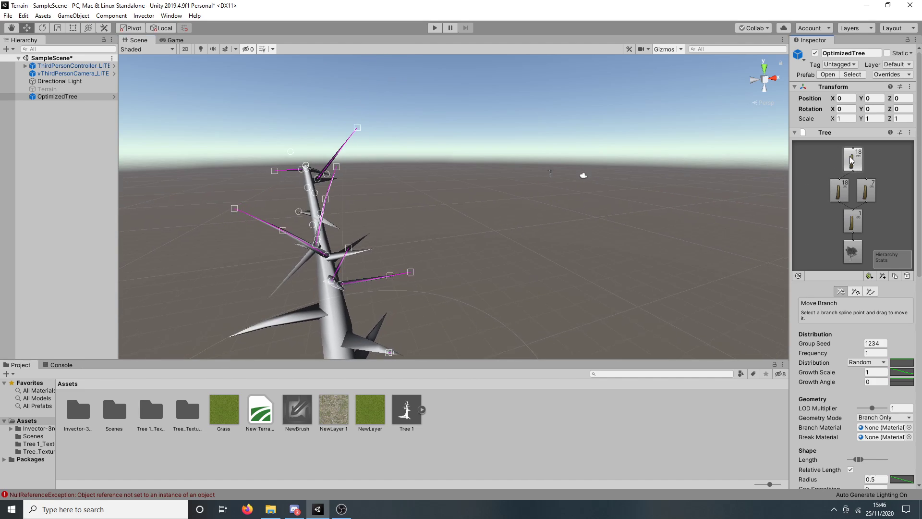
pyautogui.moveTo(853, 161)
pyautogui.mouseDown()
pyautogui.moveTo(831, 160)
pyautogui.moveTo(853, 154)
pyautogui.mouseUp()
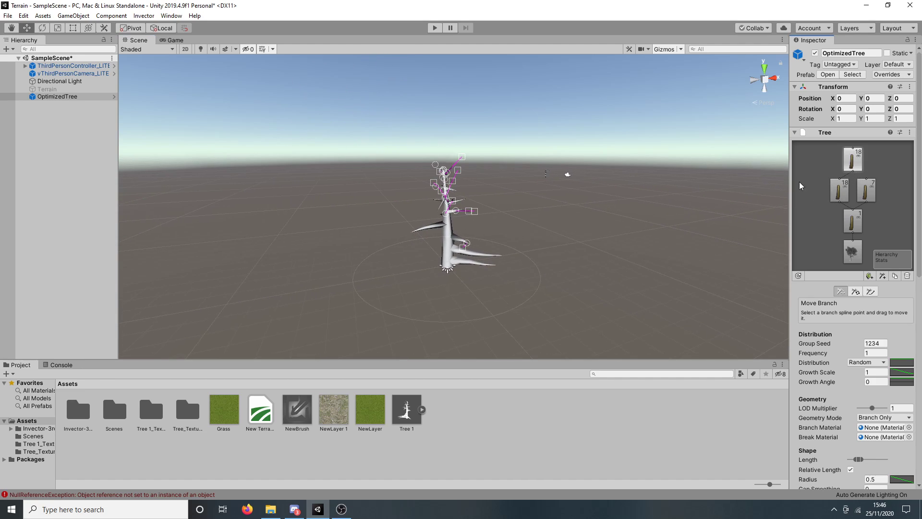
pyautogui.scroll(8, 566, 226)
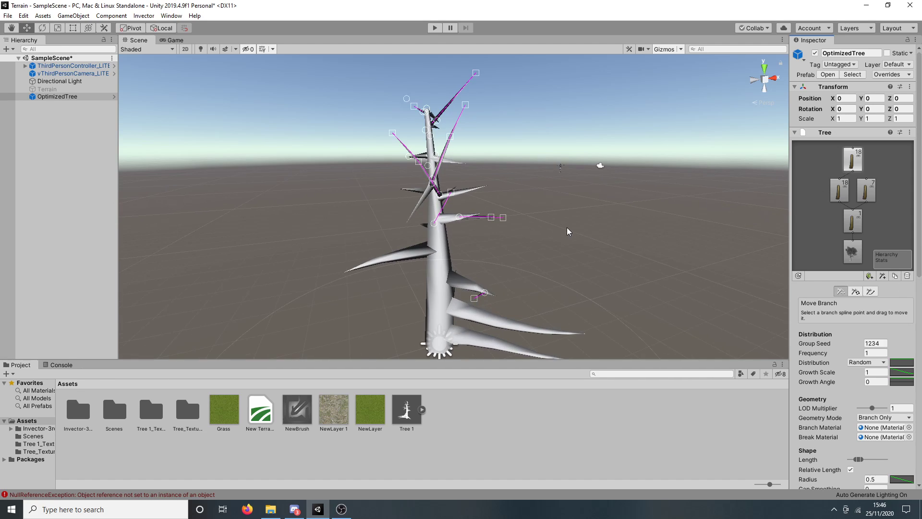
pyautogui.click(566, 226)
pyautogui.scroll(4, 567, 227)
pyautogui.moveTo(567, 224); pyautogui.dragTo(537, 223, button='right')
pyautogui.moveTo(537, 223); pyautogui.dragTo(396, 290, button='middle')
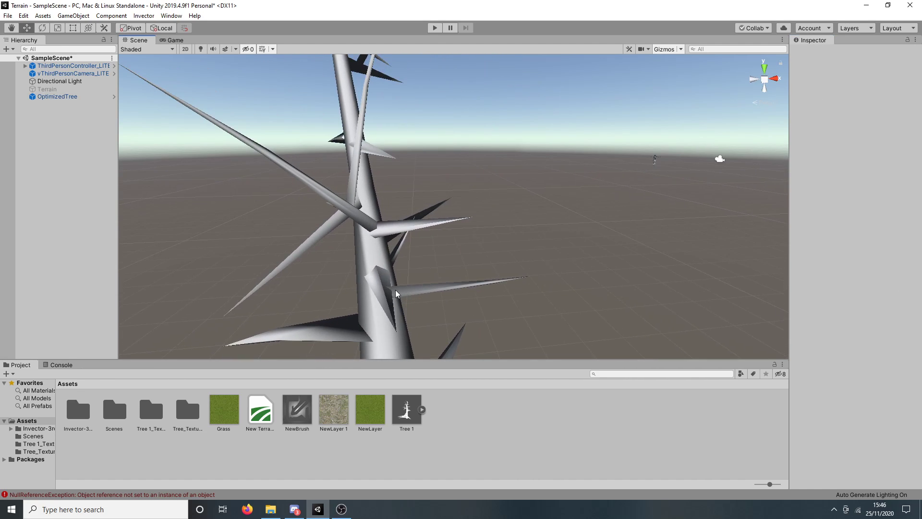
# - Try a Frequency of 100 for the child branch group and inspect the density of its branches
pyautogui.click(393, 322)
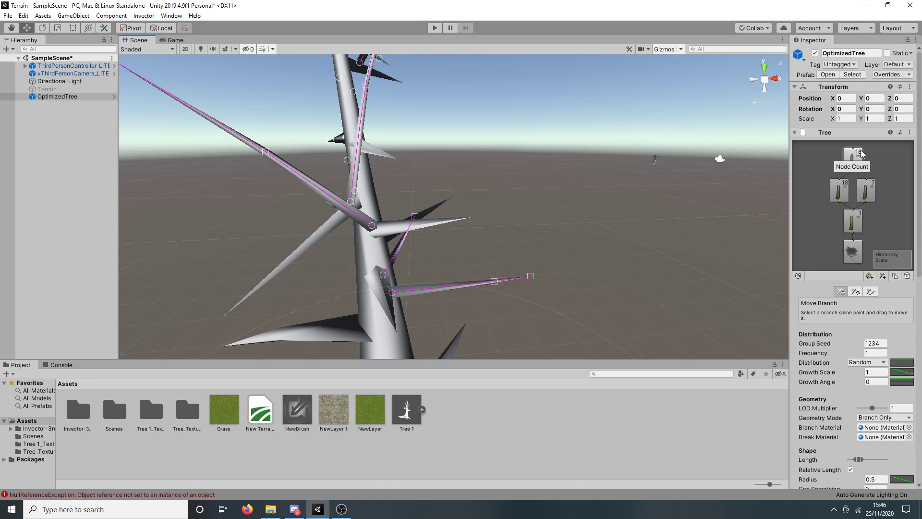
pyautogui.click(825, 354)
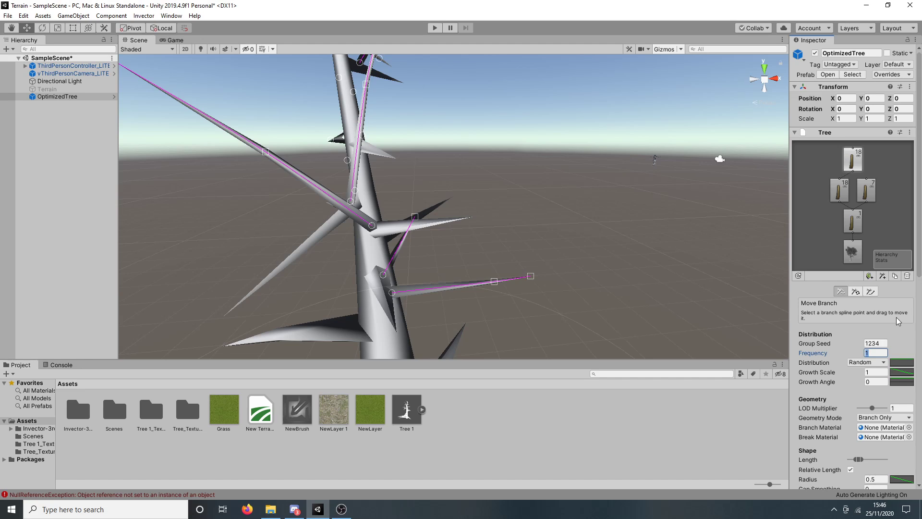
pyautogui.write('5')
pyautogui.write('10')
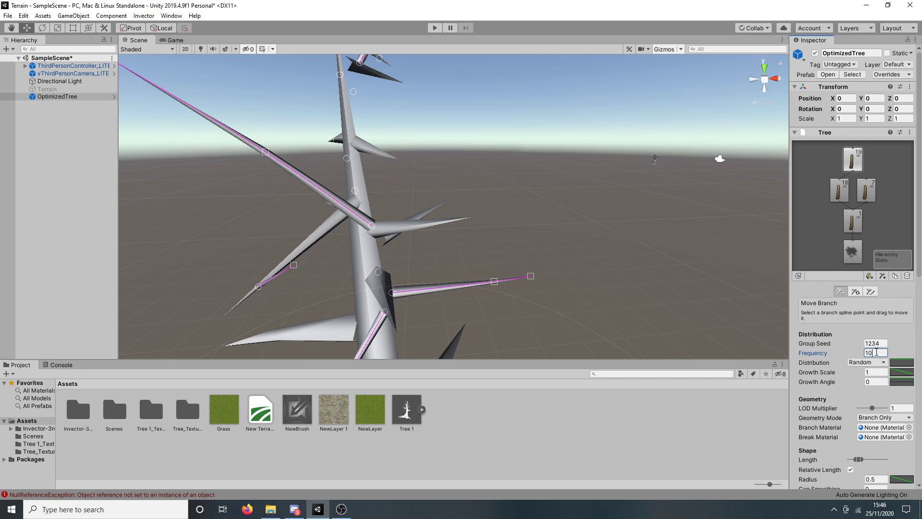
pyautogui.write('0')
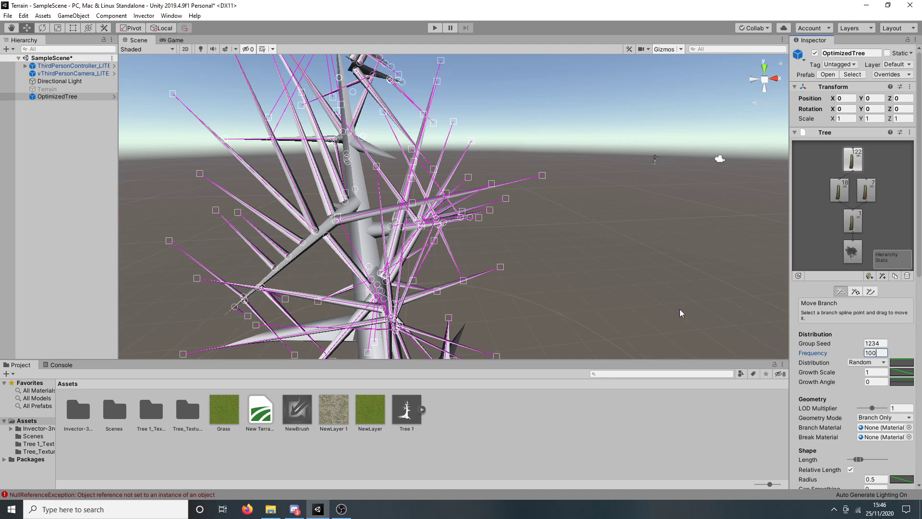
pyautogui.click(642, 308)
pyautogui.moveTo(643, 307); pyautogui.dragTo(488, 251, button='right')
pyautogui.moveTo(488, 251); pyautogui.dragTo(296, 259, button='middle')
pyautogui.scroll(-3, 295, 259)
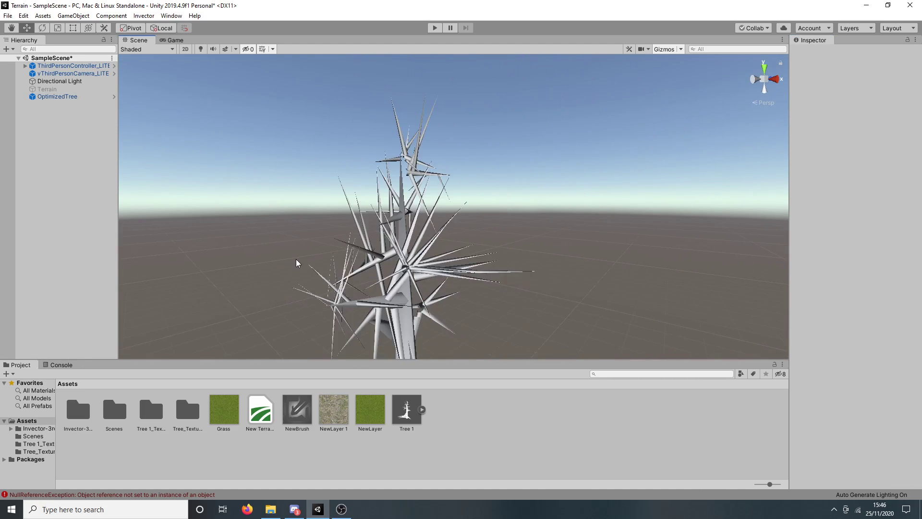
pyautogui.moveTo(355, 254); pyautogui.dragTo(510, 255, button='middle')
pyautogui.scroll(4, 570, 253)
pyautogui.moveTo(571, 253); pyautogui.dragTo(653, 265, button='right')
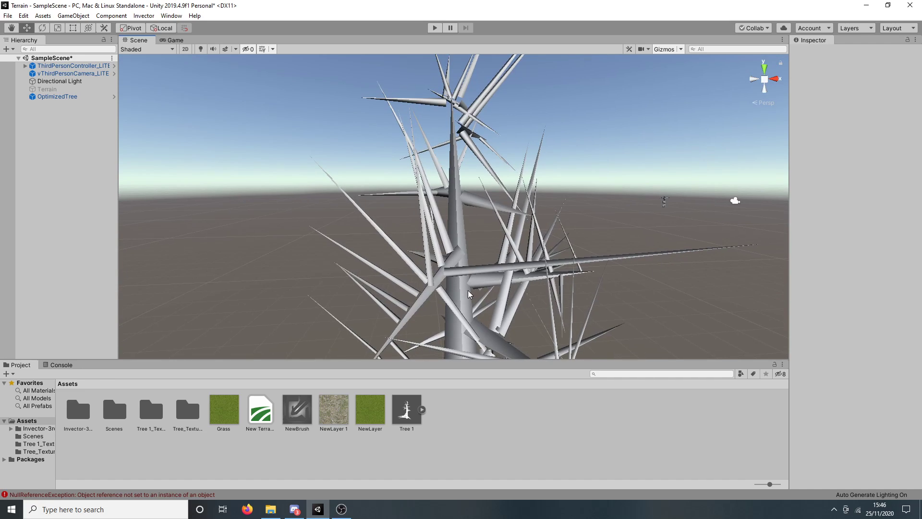
pyautogui.click(448, 296)
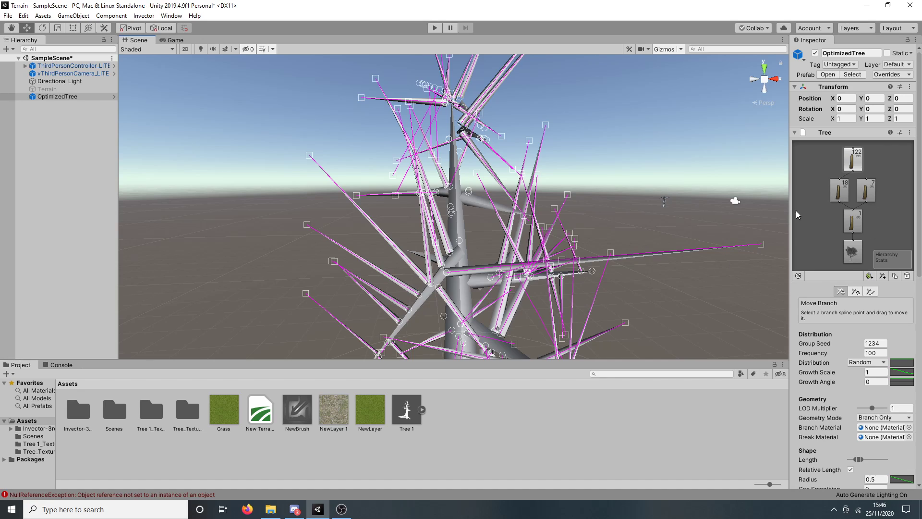
pyautogui.scroll(-5, 665, 222)
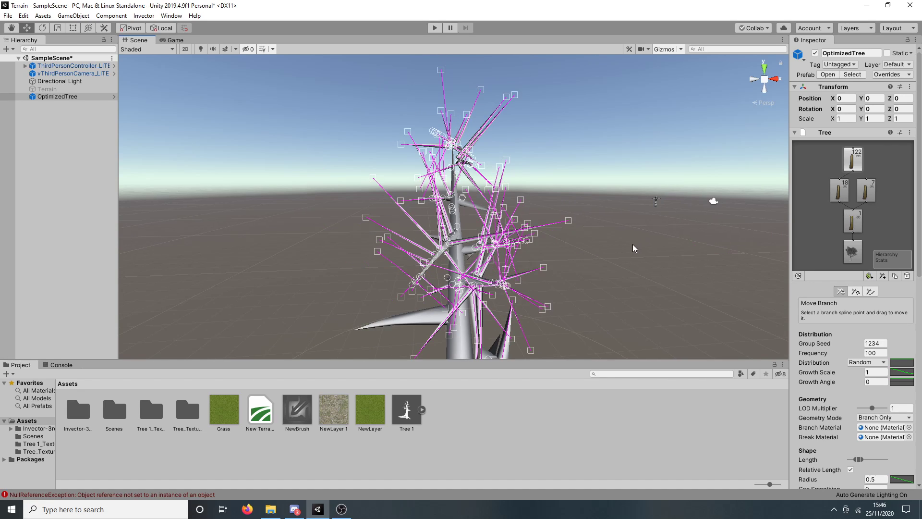
# - Set the child branch group's Frequency to 25 and inspect its branches along the trunk
pyautogui.click(882, 362)
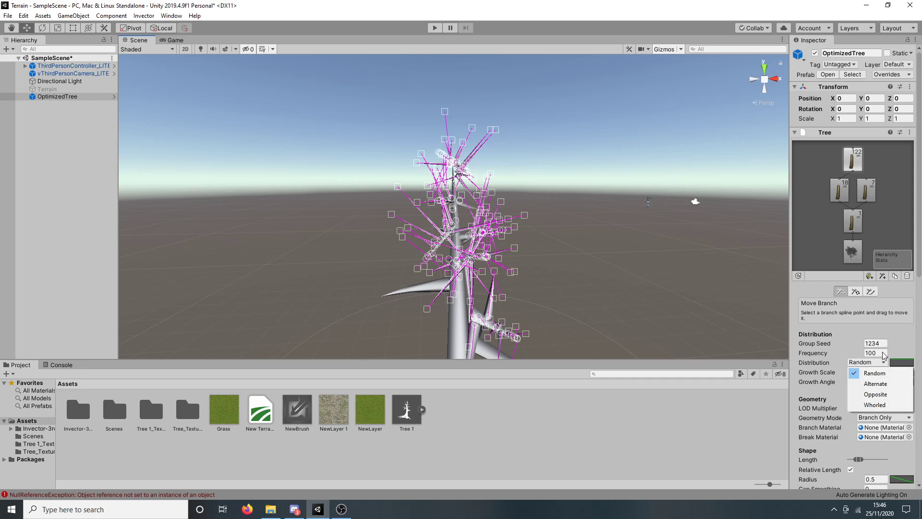
pyautogui.click(883, 351)
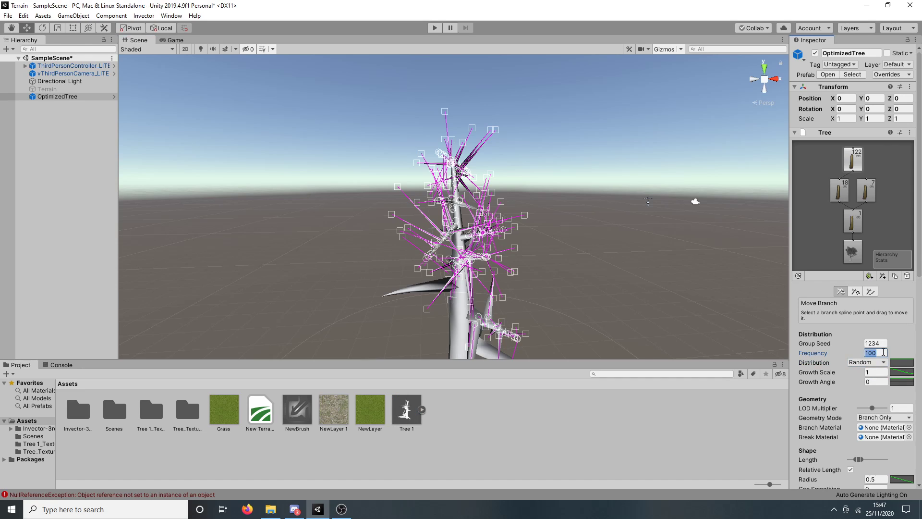
pyautogui.write('25')
pyautogui.press('Return')
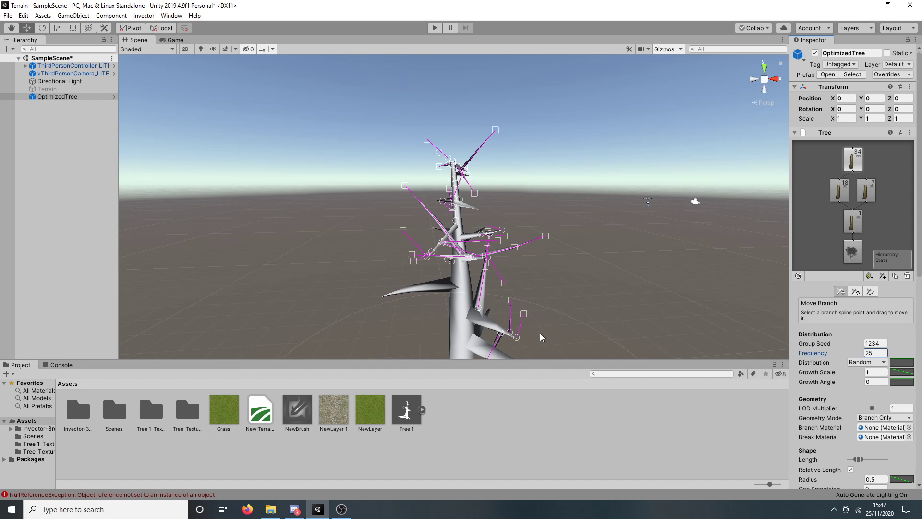
pyautogui.click(523, 301)
pyautogui.moveTo(418, 257); pyautogui.dragTo(476, 281, button='right')
pyautogui.moveTo(475, 280); pyautogui.dragTo(600, 276, button='middle')
pyautogui.click(400, 254)
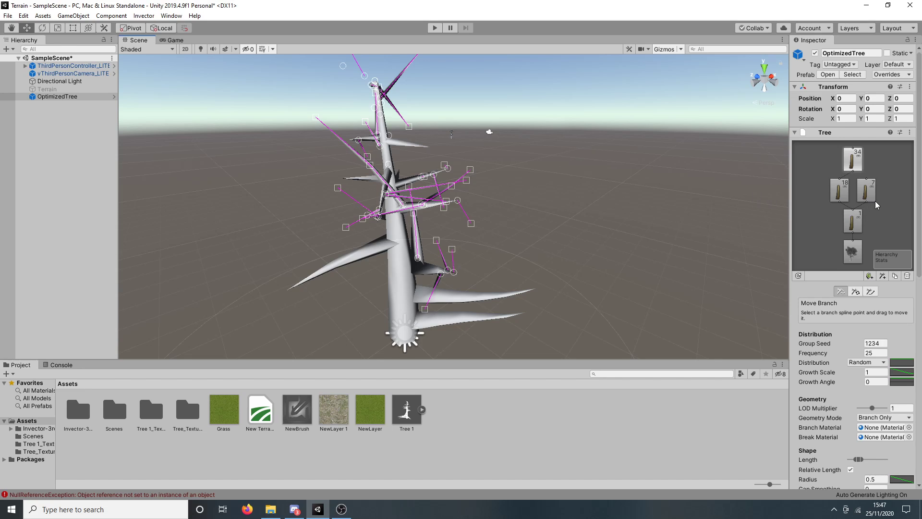
# - Add a leaf group to the child branch group and inspect its leaf planes around the tree
pyautogui.click(873, 274)
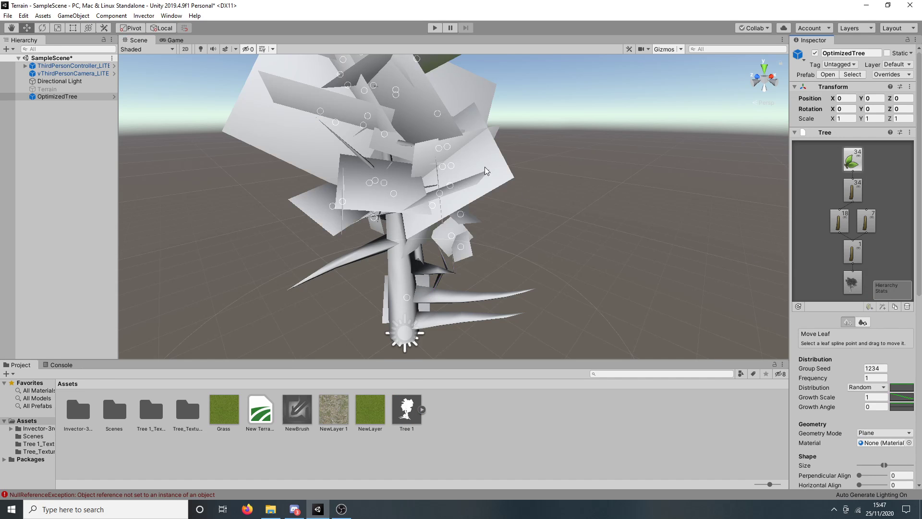
pyautogui.moveTo(486, 171); pyautogui.dragTo(442, 194, button='right')
pyautogui.moveTo(442, 194); pyautogui.dragTo(431, 241, button='middle')
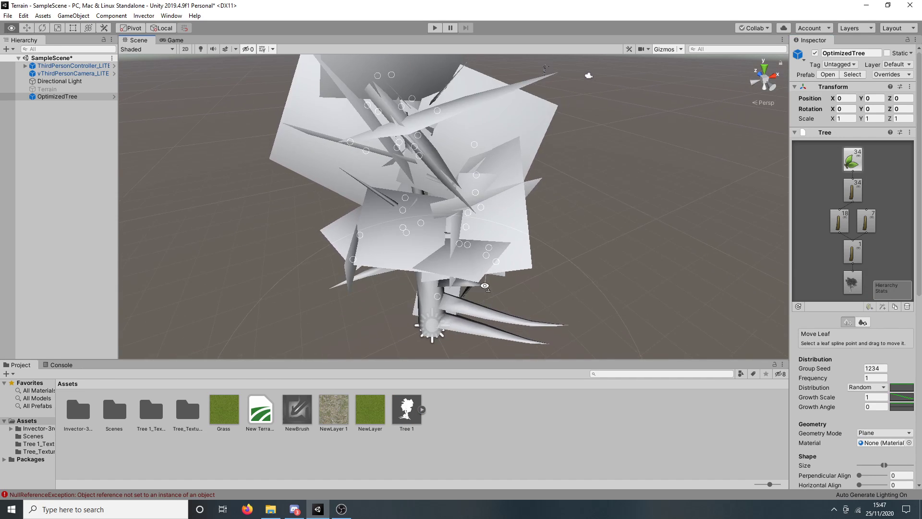
pyautogui.moveTo(430, 241); pyautogui.dragTo(428, 212, button='right')
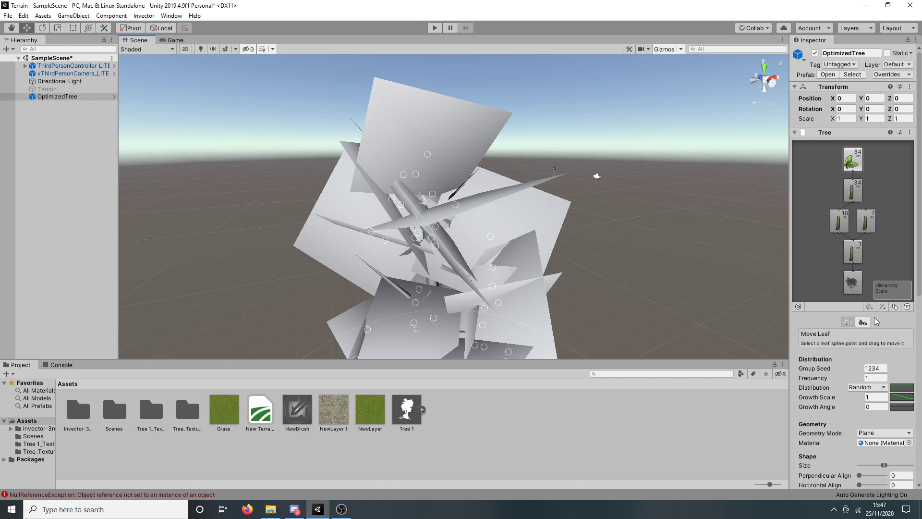
# - Reduce both ends of the leaf group's Size range to get much smaller leaves on the branches
pyautogui.scroll(-3, 887, 376)
pyautogui.scroll(-3, 887, 376)
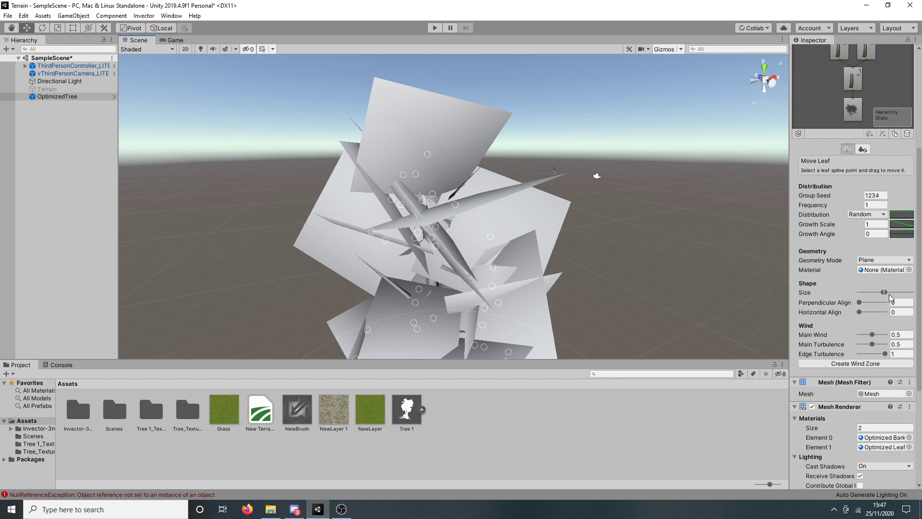
pyautogui.moveTo(883, 292)
pyautogui.mouseDown()
pyautogui.moveTo(862, 291)
pyautogui.moveTo(871, 291)
pyautogui.mouseUp()
pyautogui.click(586, 307)
pyautogui.moveTo(586, 307); pyautogui.dragTo(620, 240, button='right')
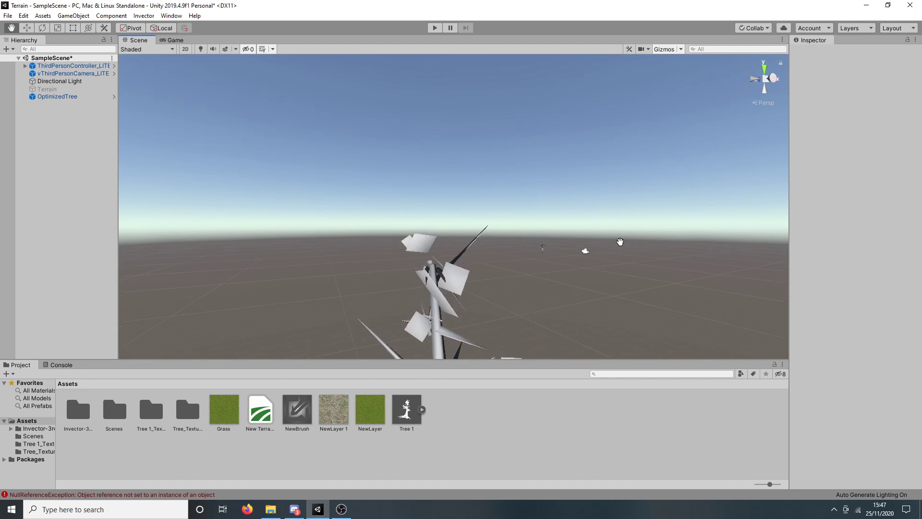
pyautogui.moveTo(619, 240); pyautogui.dragTo(662, 179, button='middle')
pyautogui.scroll(-2, 662, 179)
pyautogui.moveTo(662, 179); pyautogui.dragTo(627, 212, button='right')
pyautogui.click(607, 244)
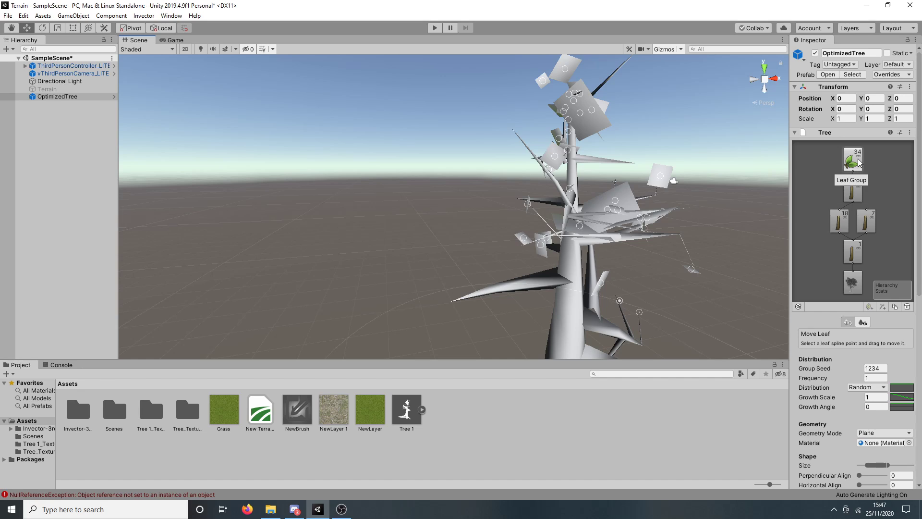
pyautogui.moveTo(643, 249); pyautogui.dragTo(489, 230, button='middle')
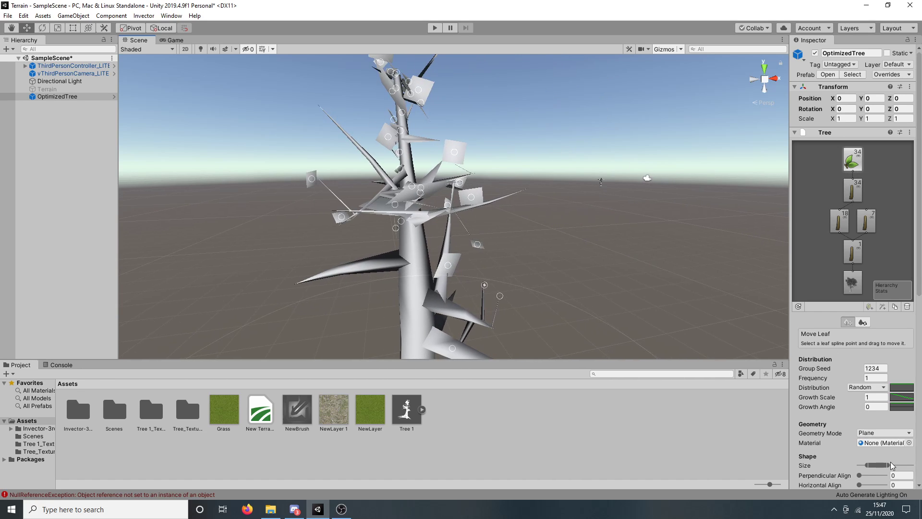
pyautogui.moveTo(887, 465); pyautogui.dragTo(880, 464)
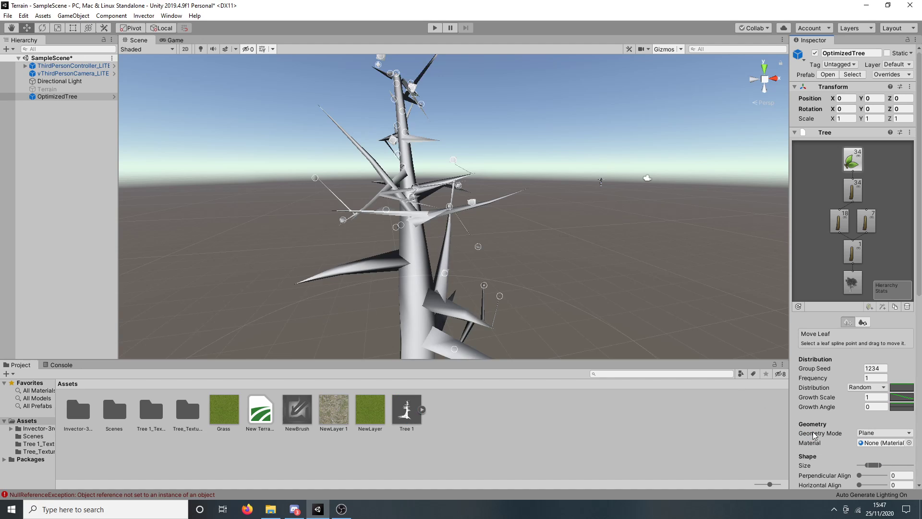
# - Set the leaf group's Frequency to 100 and inspect the leaves on the branches up close
pyautogui.moveTo(813, 377); pyautogui.dragTo(915, 410)
pyautogui.doubleClick(875, 377)
pyautogui.write('50')
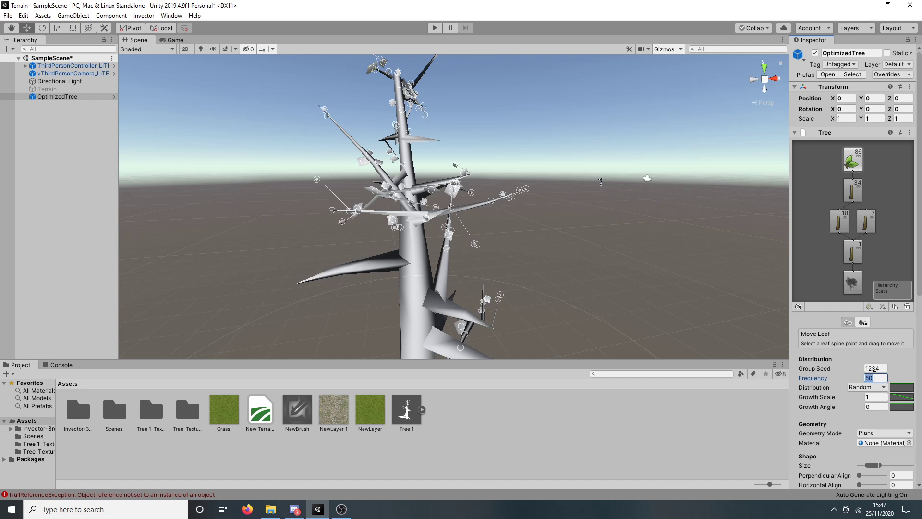
pyautogui.write('100')
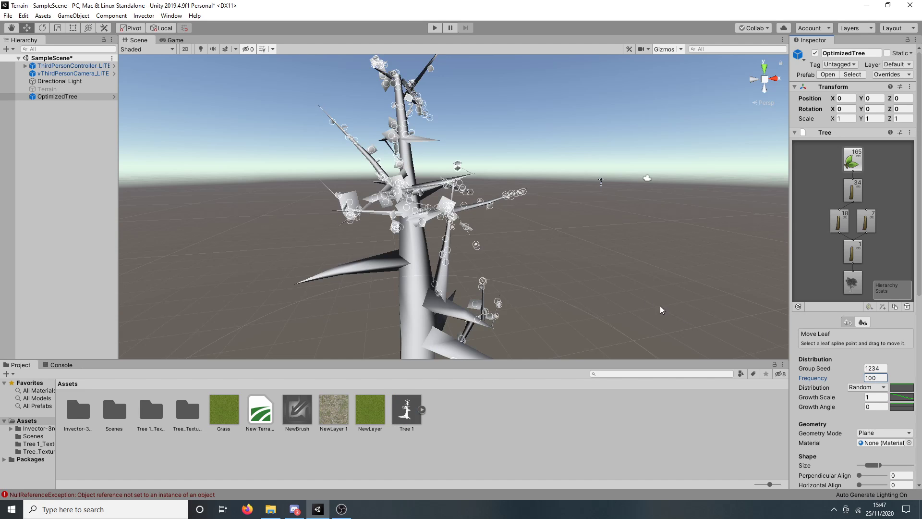
pyautogui.press('Return')
pyautogui.click(565, 273)
pyautogui.scroll(5, 569, 270)
pyautogui.moveTo(568, 269); pyautogui.dragTo(484, 249, button='right')
pyautogui.scroll(-3, 484, 249)
pyautogui.click(484, 250)
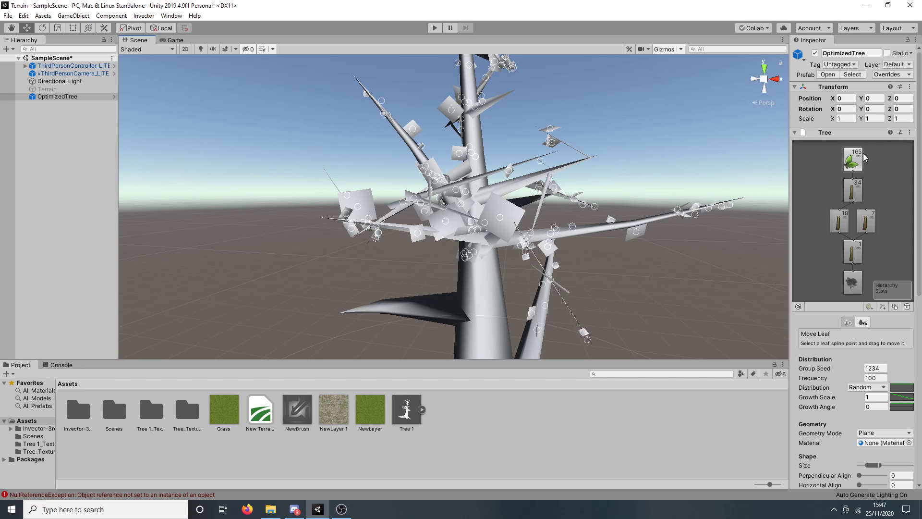
pyautogui.scroll(-5, 884, 252)
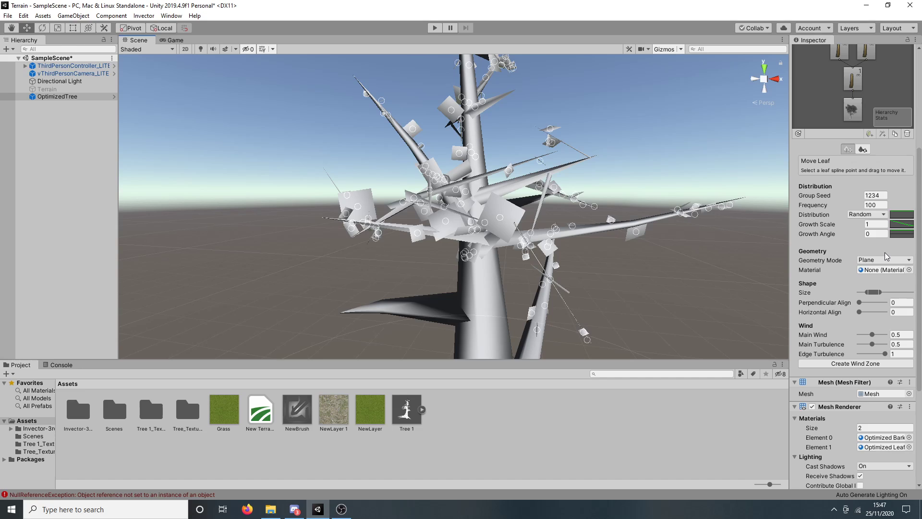
pyautogui.moveTo(859, 302)
pyautogui.mouseDown()
pyautogui.moveTo(885, 299)
pyautogui.moveTo(855, 296)
pyautogui.moveTo(885, 312)
pyautogui.moveTo(857, 313)
pyautogui.moveTo(859, 303)
pyautogui.mouseUp()
pyautogui.click(868, 303)
pyautogui.click(884, 214)
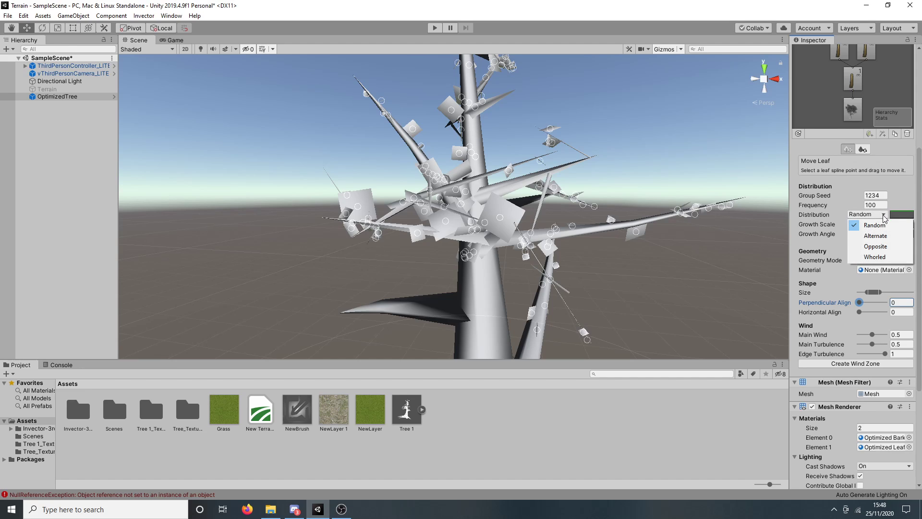
pyautogui.click(894, 222)
pyautogui.click(895, 225)
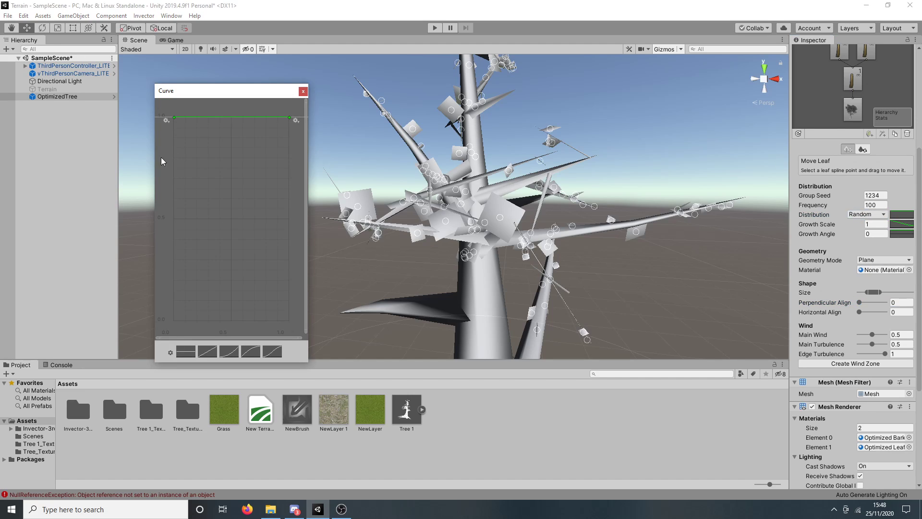
pyautogui.click(303, 93)
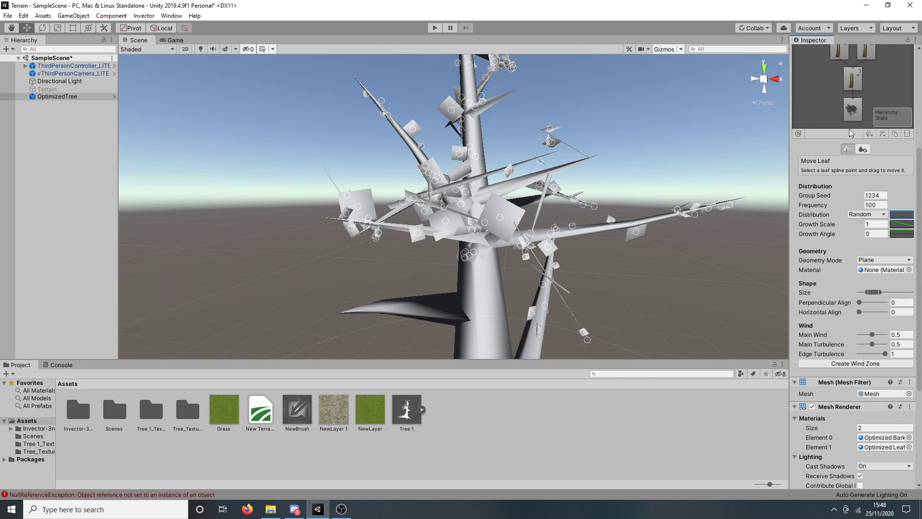
# - Select the trunk's branch group and set its Distribution to Alternate
pyautogui.scroll(3, 850, 133)
pyautogui.click(854, 168)
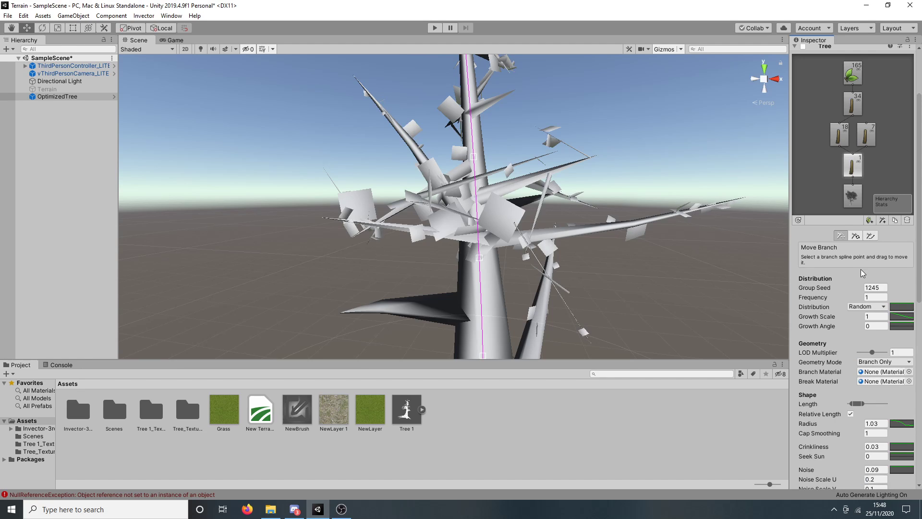
pyautogui.click(864, 306)
pyautogui.click(867, 327)
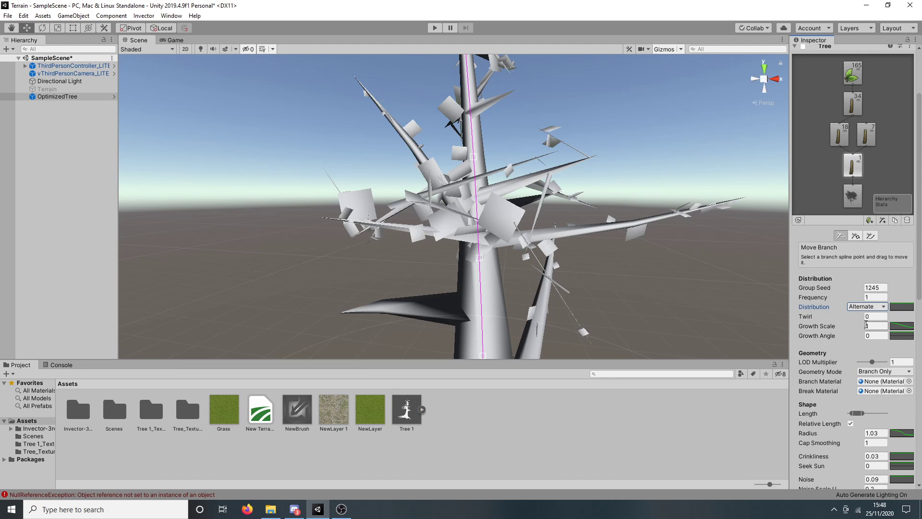
# - Try the Opposite and Whorled distributions on the trunk's branch group and check the tree's shape
pyautogui.scroll(-3, 855, 250)
pyautogui.click(853, 221)
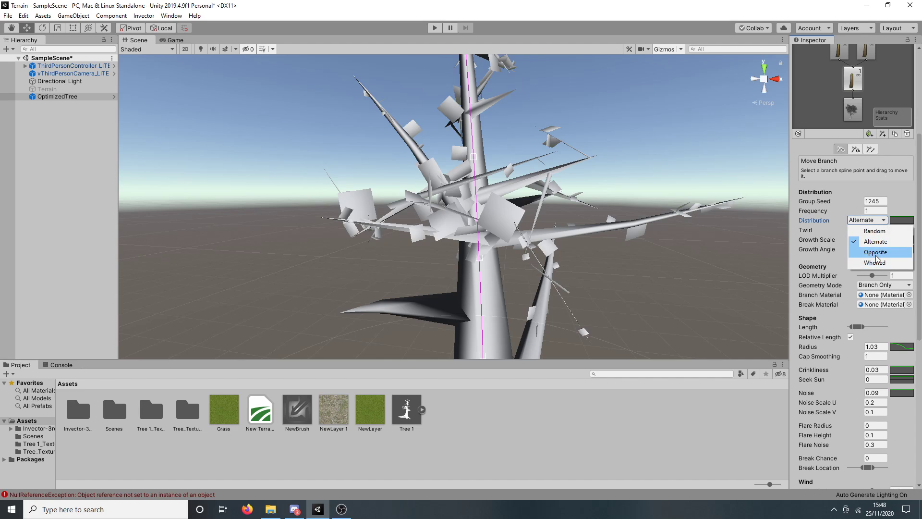
pyautogui.click(875, 254)
pyautogui.scroll(-3, 613, 258)
pyautogui.moveTo(599, 267); pyautogui.dragTo(583, 280, button='right')
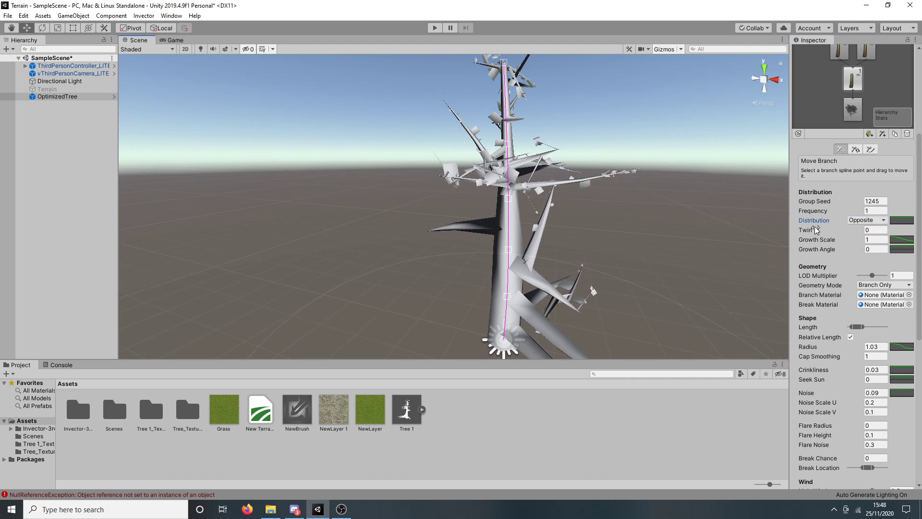
pyautogui.click(855, 221)
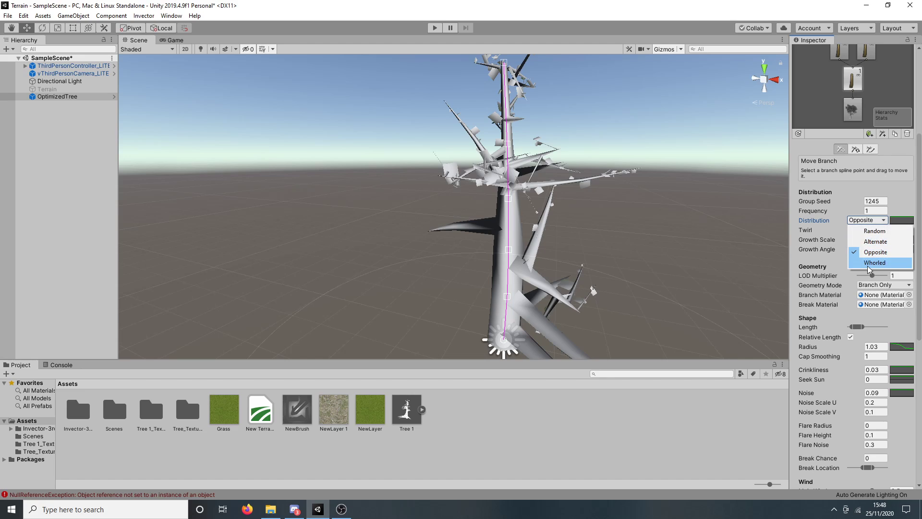
pyautogui.click(868, 264)
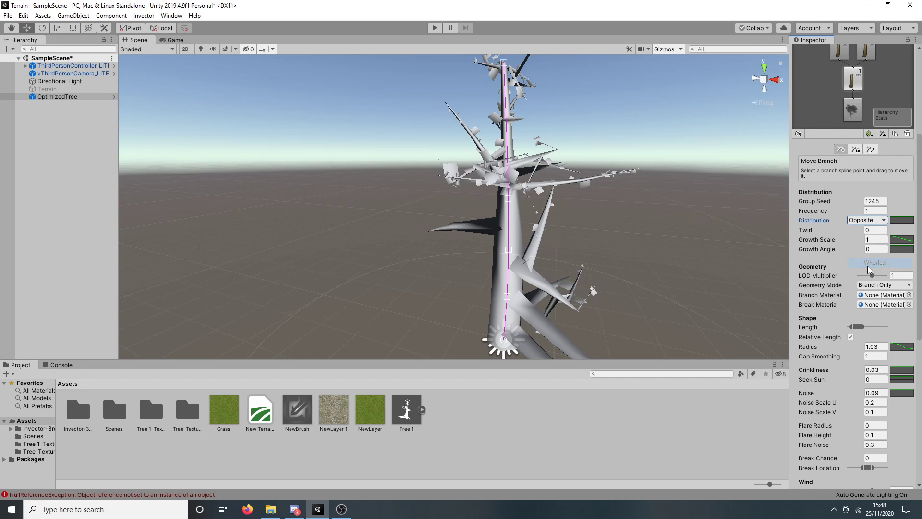
# - Set the trunk branch group's Distribution to Random and check the whole tree
pyautogui.click(870, 221)
pyautogui.click(868, 232)
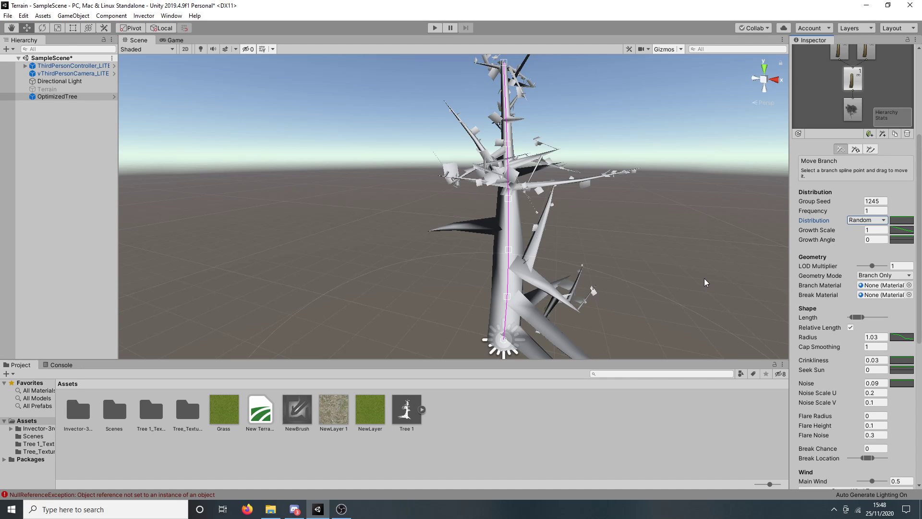
pyautogui.scroll(-3, 566, 272)
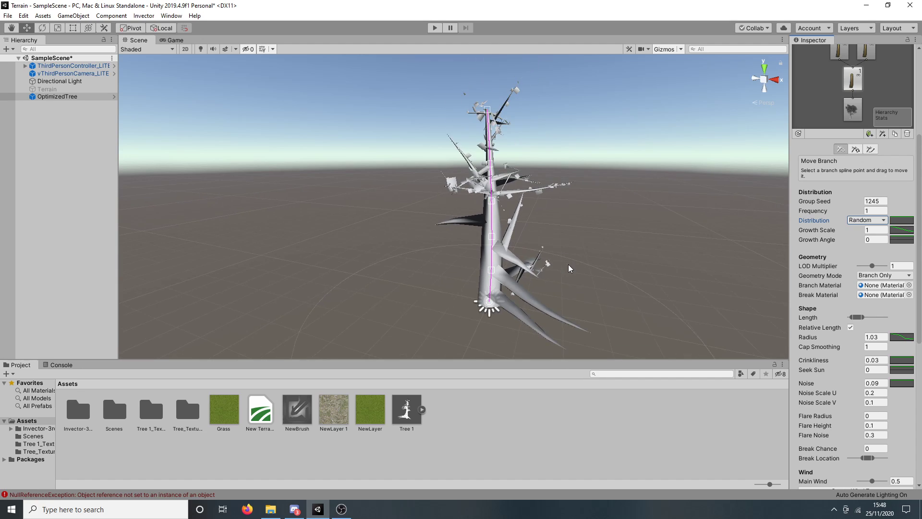
# - Delete the trunk's child branch group that has 7 branches and no further groups attached
pyautogui.scroll(4, 856, 104)
pyautogui.click(869, 221)
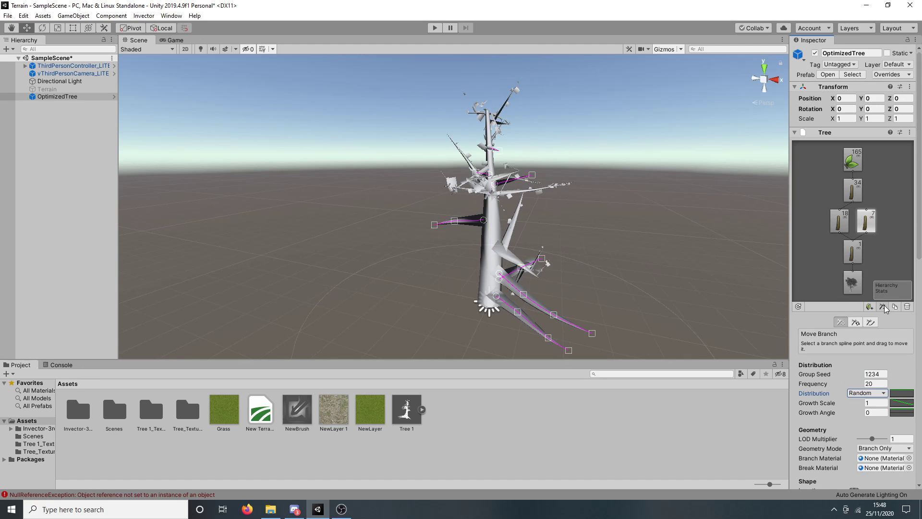
pyautogui.click(907, 306)
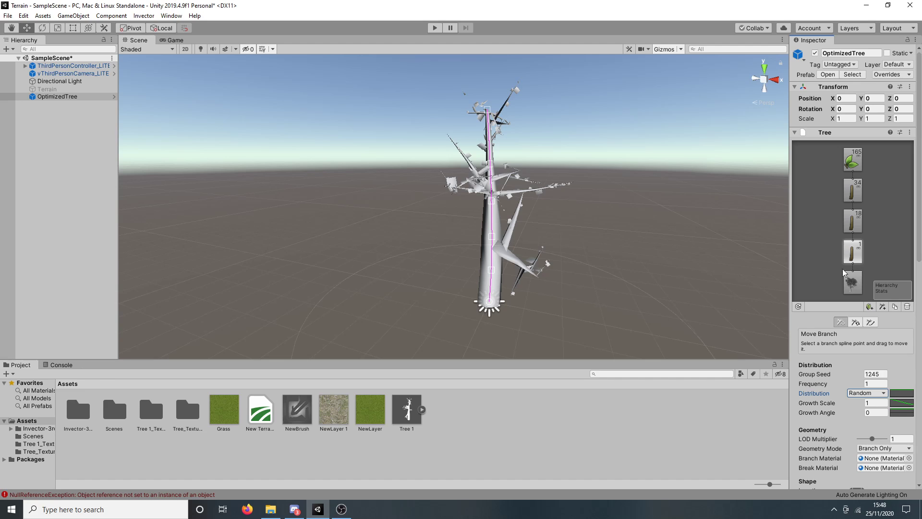
# - Examine the remaining branches and leaf planes around the trunk from several angles
pyautogui.scroll(5, 602, 222)
pyautogui.click(664, 250)
pyautogui.moveTo(665, 251); pyautogui.dragTo(647, 250, button='right')
pyautogui.moveTo(647, 250); pyautogui.dragTo(561, 246, button='middle')
pyautogui.click(489, 245)
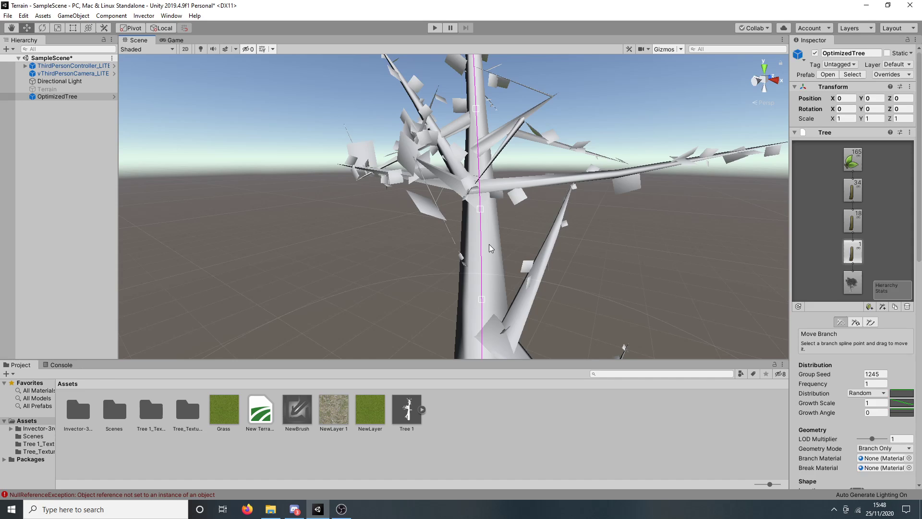
pyautogui.moveTo(553, 250); pyautogui.dragTo(667, 251, button='right')
pyautogui.scroll(-4, 652, 268)
pyautogui.moveTo(528, 290); pyautogui.dragTo(582, 262, button='middle')
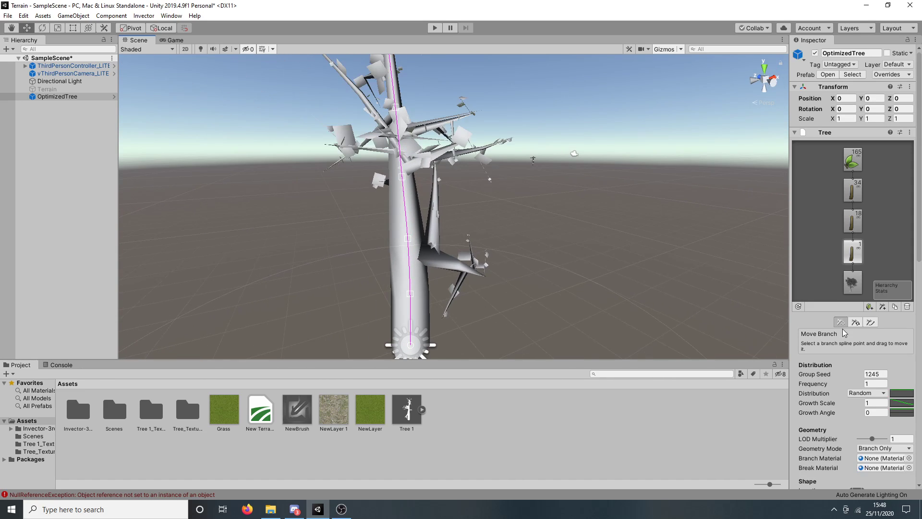
# - Locate the Optimized Bark Material used by the tree's Mesh Renderer and set its Main Color to a dark orange-brown
pyautogui.scroll(-10, 864, 221)
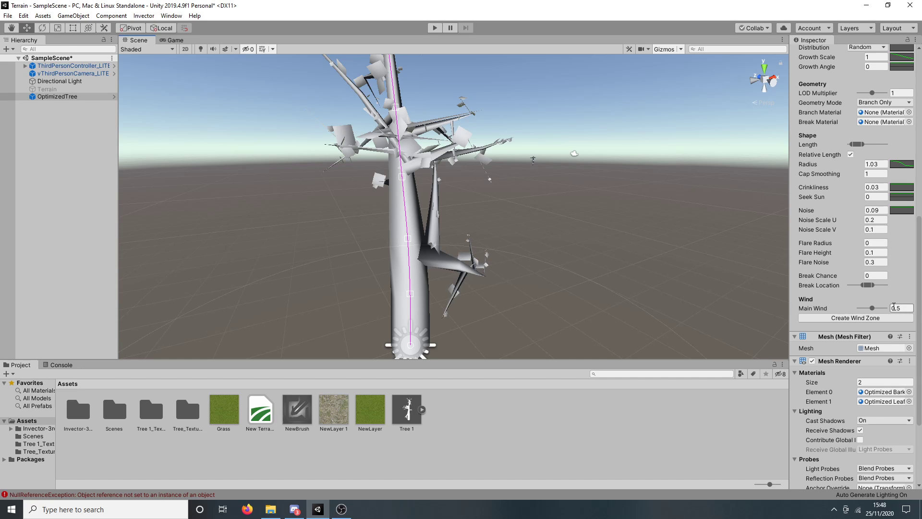
pyautogui.scroll(-4, 894, 306)
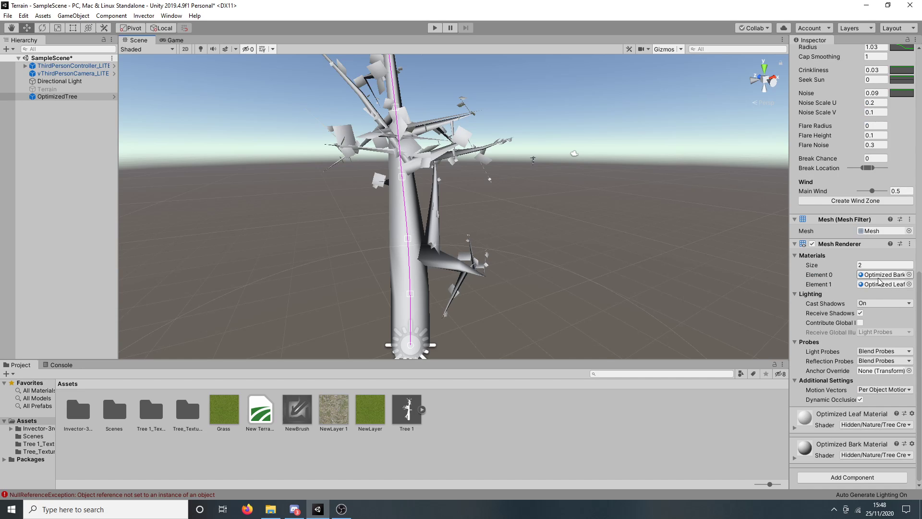
pyautogui.click(879, 278)
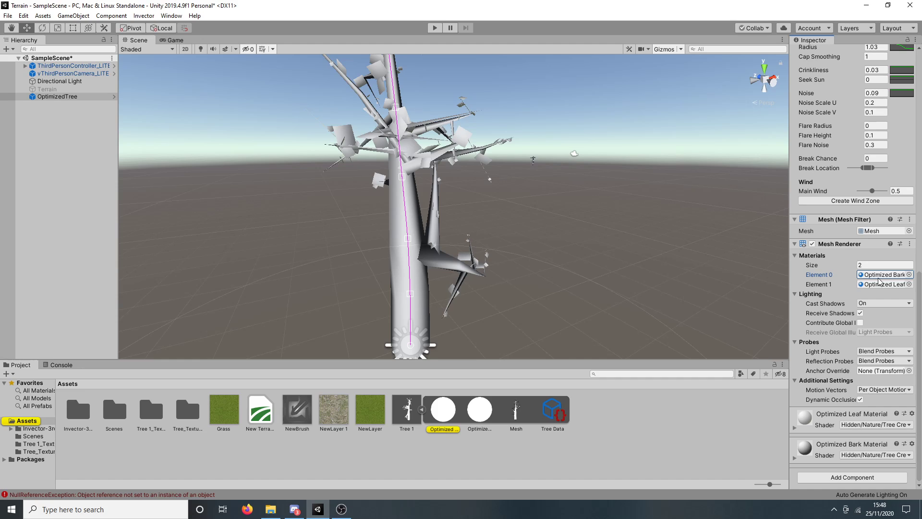
pyautogui.click(409, 411)
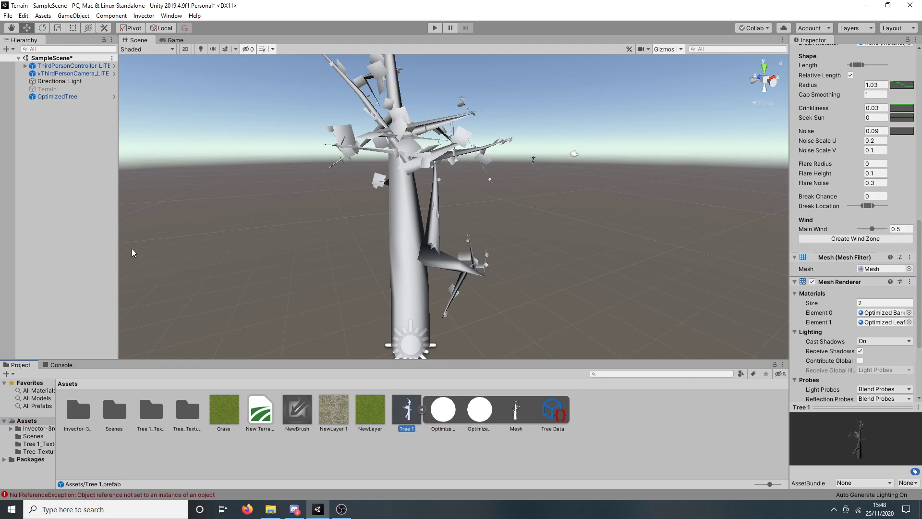
pyautogui.click(440, 410)
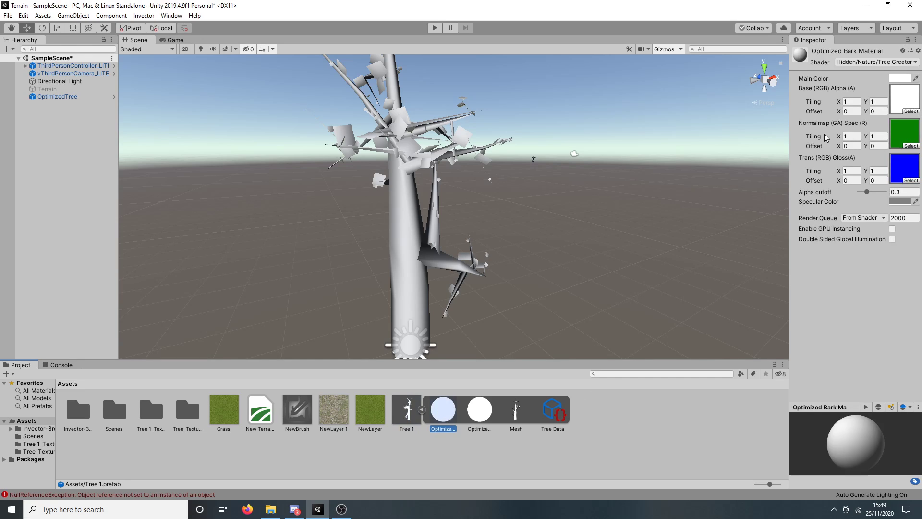
pyautogui.click(900, 78)
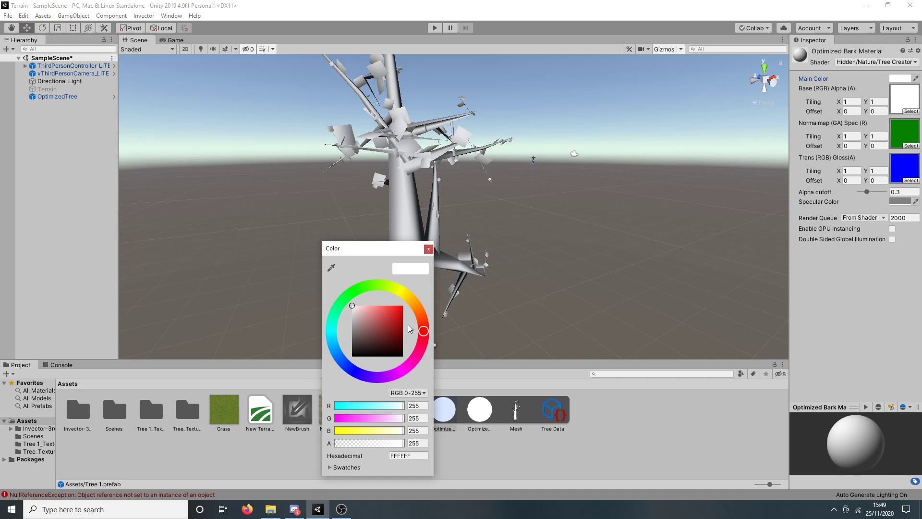
pyautogui.moveTo(409, 328); pyautogui.dragTo(399, 317)
pyautogui.click(399, 308)
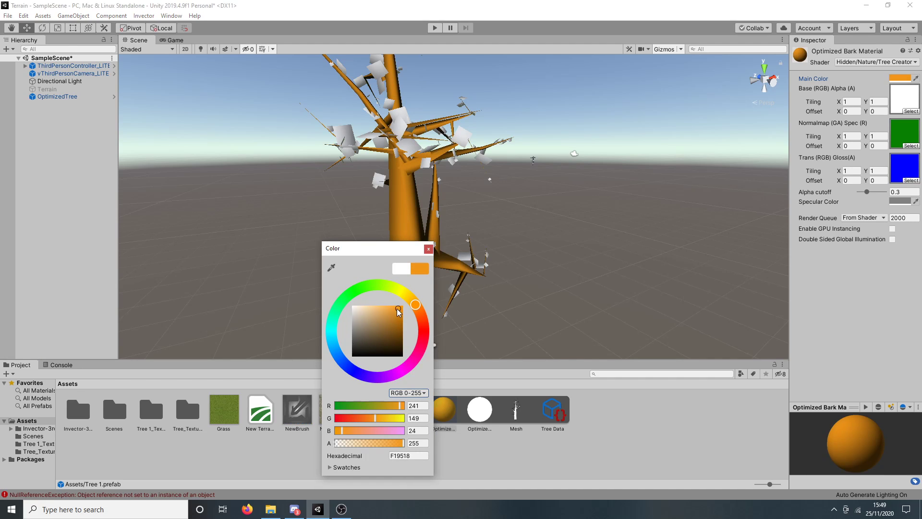
pyautogui.click(398, 323)
pyautogui.click(428, 249)
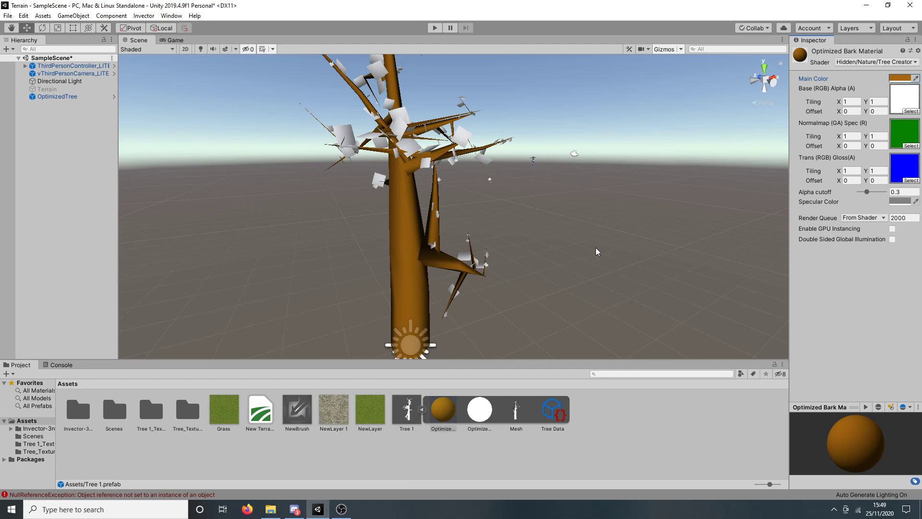
# - Set the Optimized Leaf Material's Main Color to light green, hex 69EF60
pyautogui.click(479, 409)
pyautogui.click(899, 78)
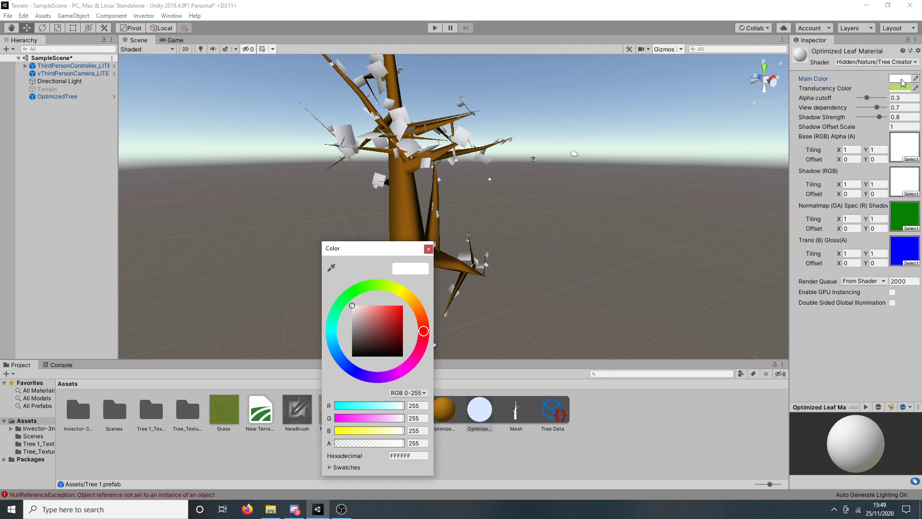
pyautogui.click(358, 289)
pyautogui.moveTo(377, 306)
pyautogui.mouseDown()
pyautogui.moveTo(408, 309)
pyautogui.moveTo(383, 309)
pyautogui.mouseUp()
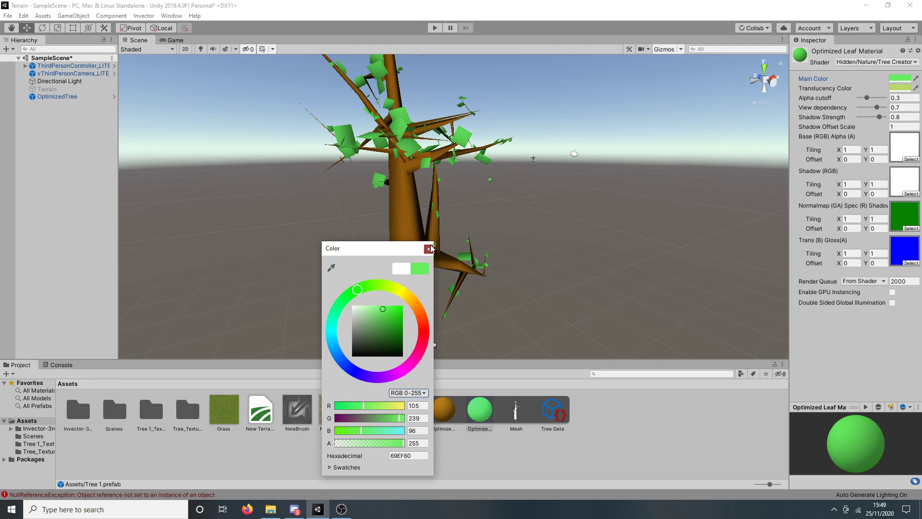
pyautogui.click(429, 249)
# - Examine the coloured bark and leaves up close and from above, and reselect the tree to review its trunk group settings
pyautogui.click(554, 216)
pyautogui.scroll(2, 554, 215)
pyautogui.moveTo(554, 215); pyautogui.dragTo(547, 266, button='middle')
pyautogui.scroll(3, 547, 265)
pyautogui.moveTo(548, 269); pyautogui.dragTo(494, 275, button='right')
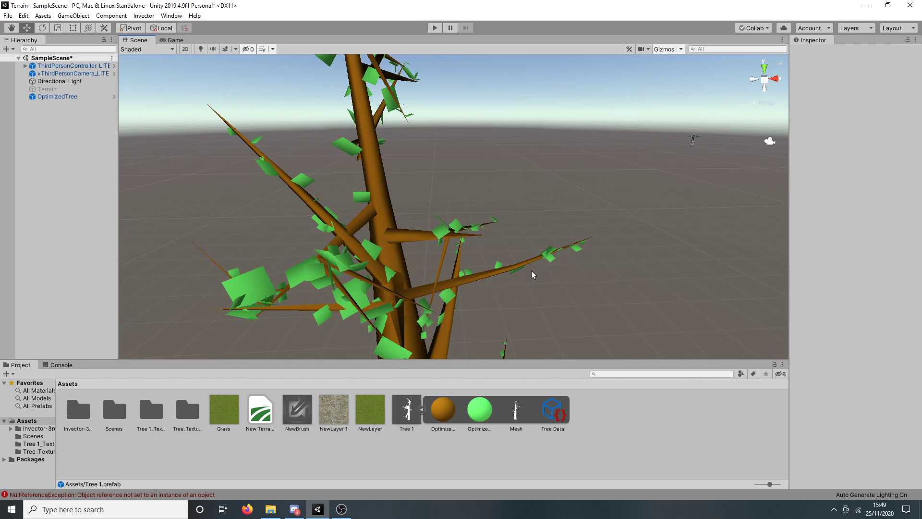
pyautogui.moveTo(554, 267); pyautogui.dragTo(483, 317, button='right')
pyautogui.click(460, 299)
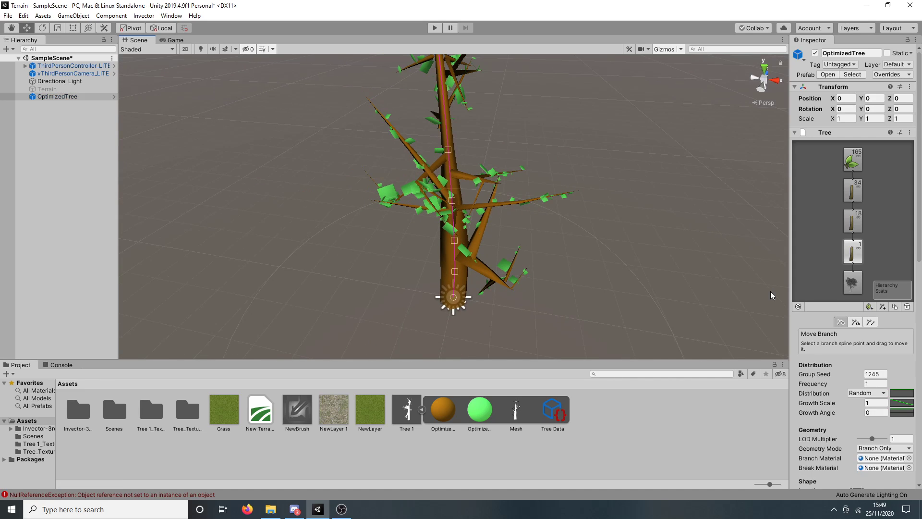
pyautogui.scroll(-3, 845, 314)
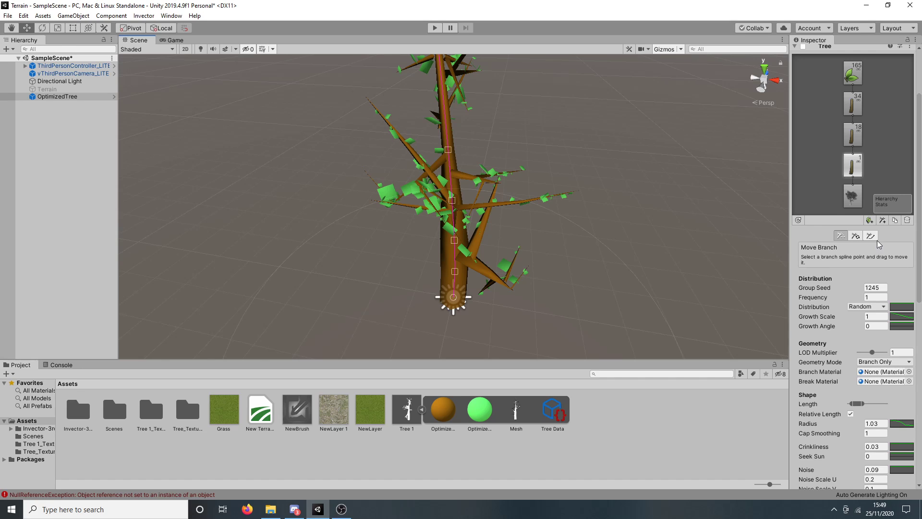
# - Switch to Discord to check the voice-chat channel for messages, and return to the Unity editor
pyautogui.click(294, 509)
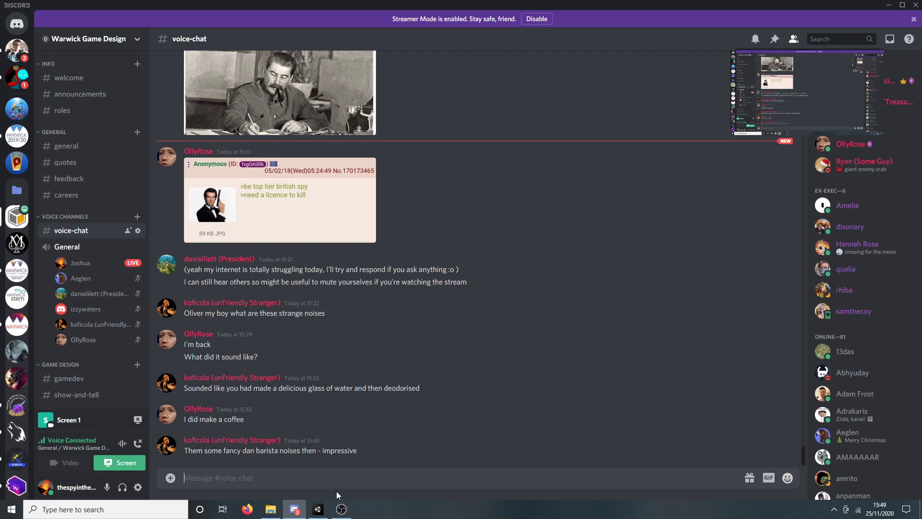
pyautogui.moveTo(318, 508)
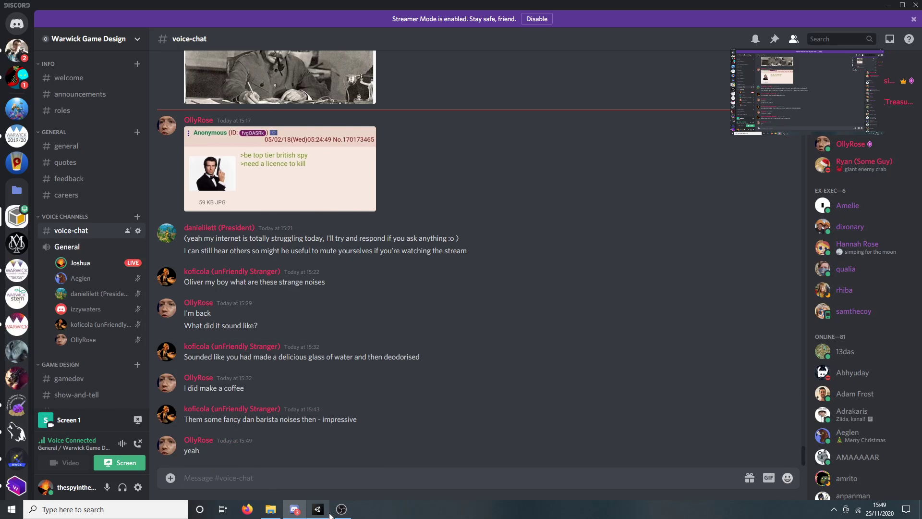
pyautogui.click(348, 463)
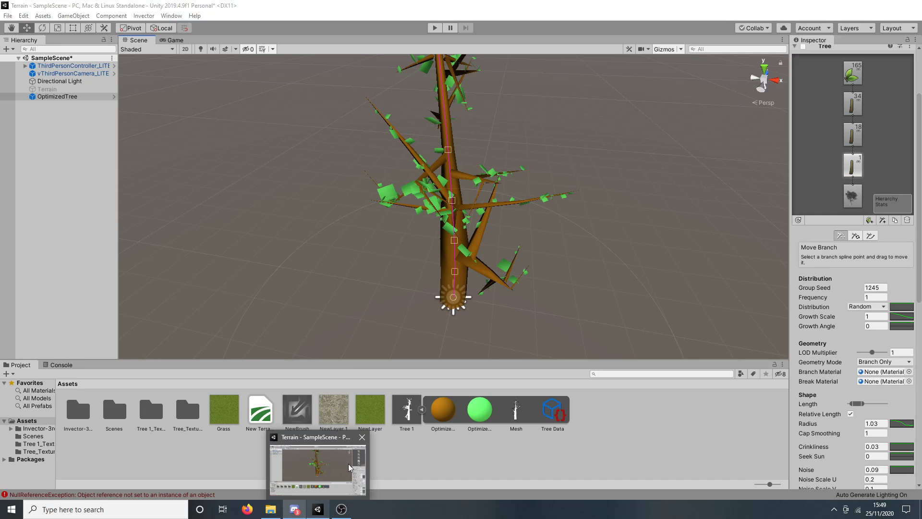
pyautogui.click(306, 510)
pyautogui.moveTo(318, 508)
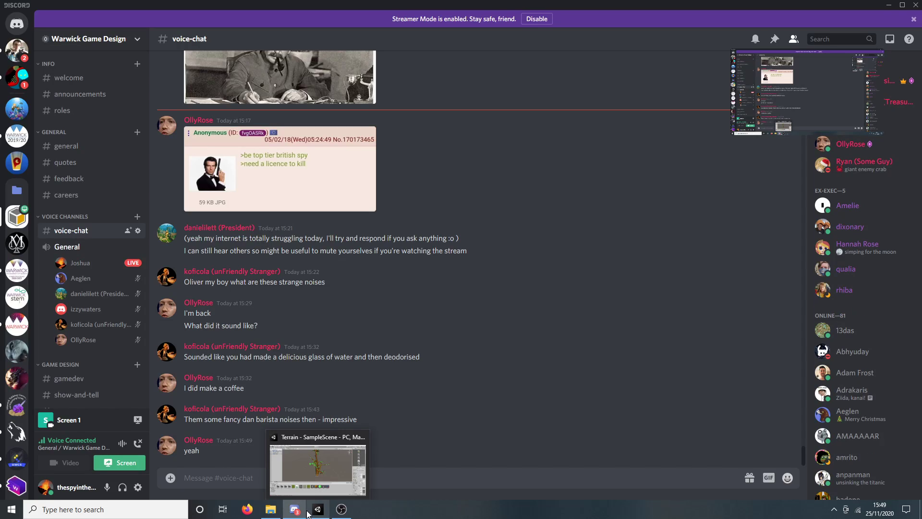
pyautogui.click(312, 490)
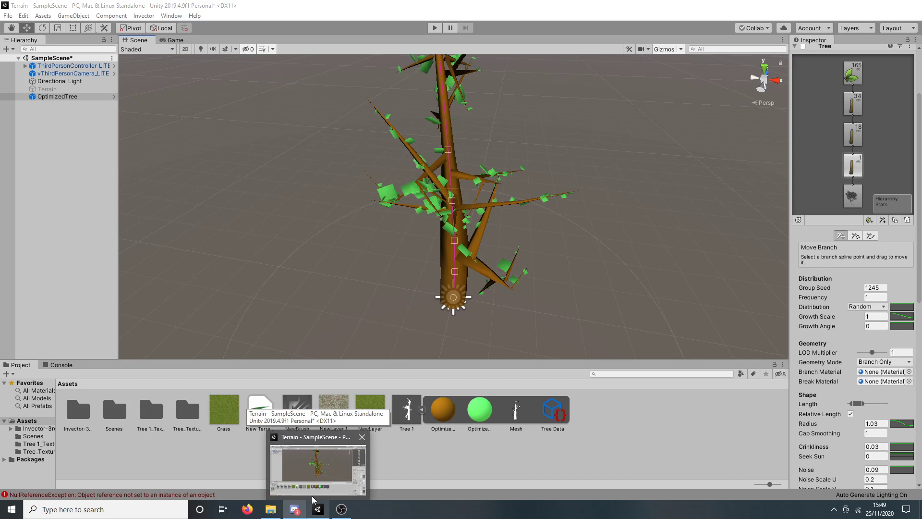
pyautogui.click(315, 492)
# - Select the OptimizedTree object and deactivate it in the scene
pyautogui.moveTo(490, 321); pyautogui.dragTo(519, 288, button='right')
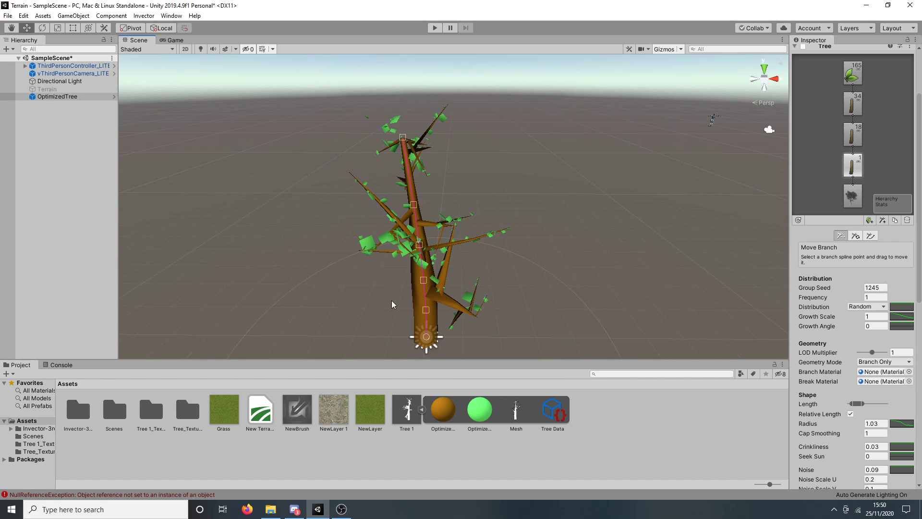
pyautogui.click(49, 98)
pyautogui.scroll(3, 817, 77)
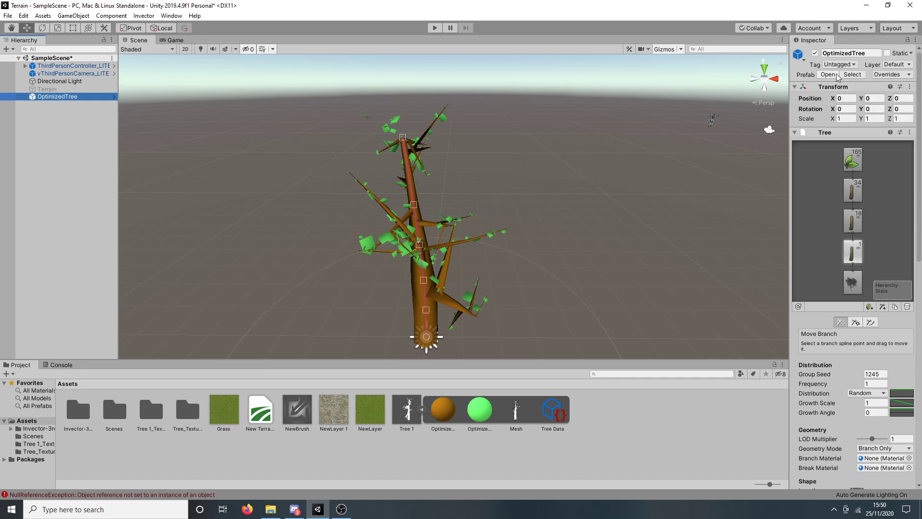
pyautogui.click(811, 52)
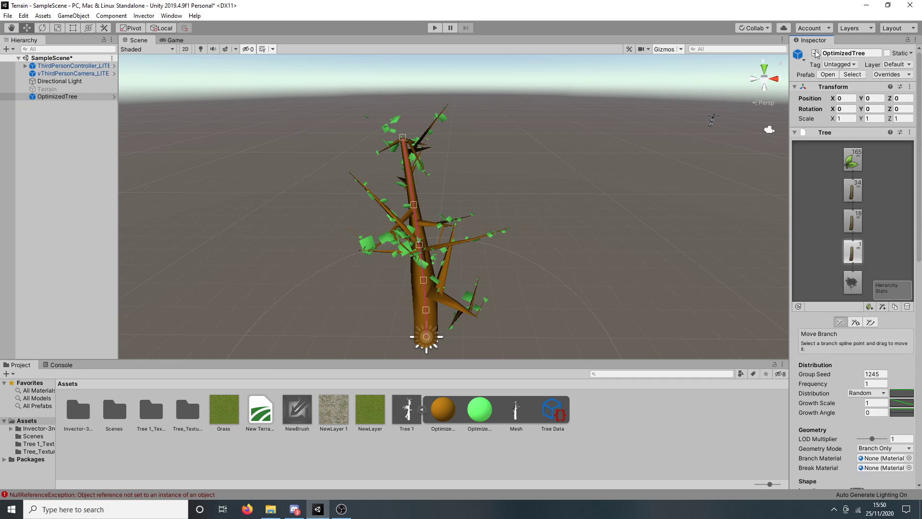
pyautogui.click(816, 53)
# - Select the Terrain object and activate it in the scene
pyautogui.click(108, 90)
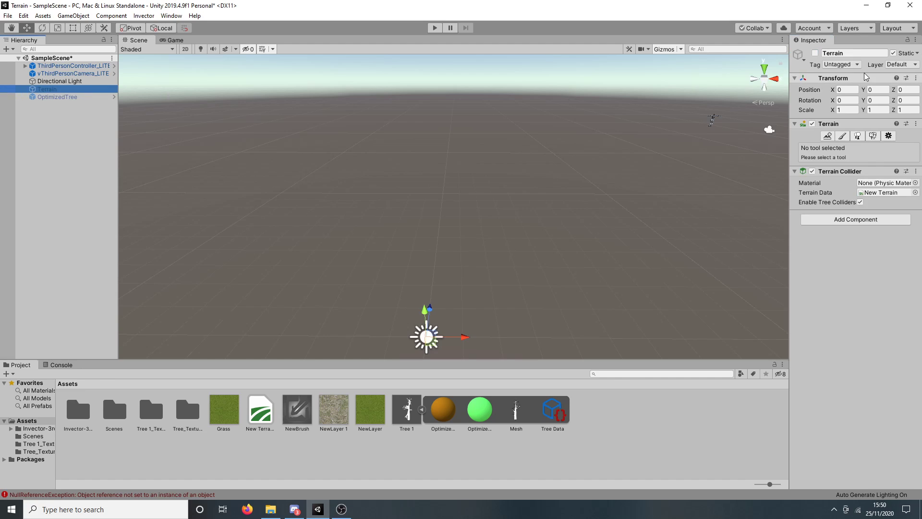
pyautogui.click(815, 53)
pyautogui.click(815, 53)
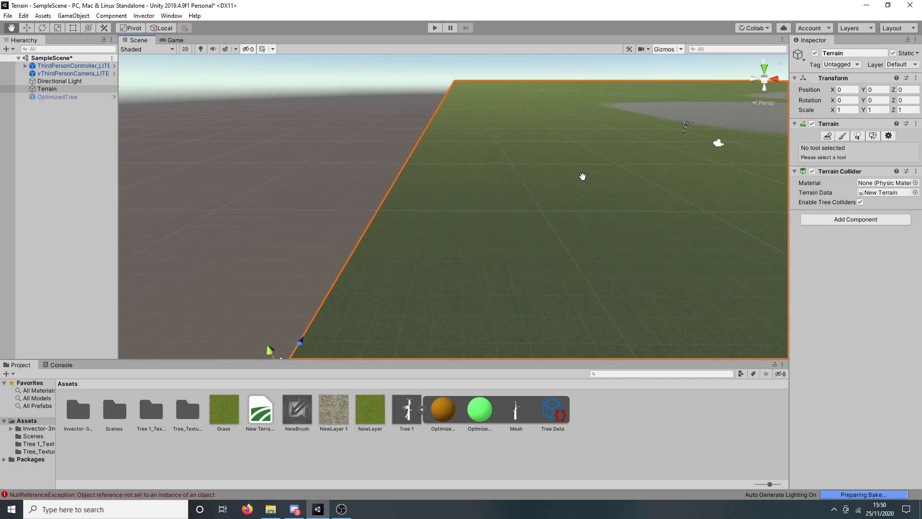
# - Add the Tree 1 prefab as a paintable tree in the terrain's Paint Trees tool
pyautogui.click(858, 136)
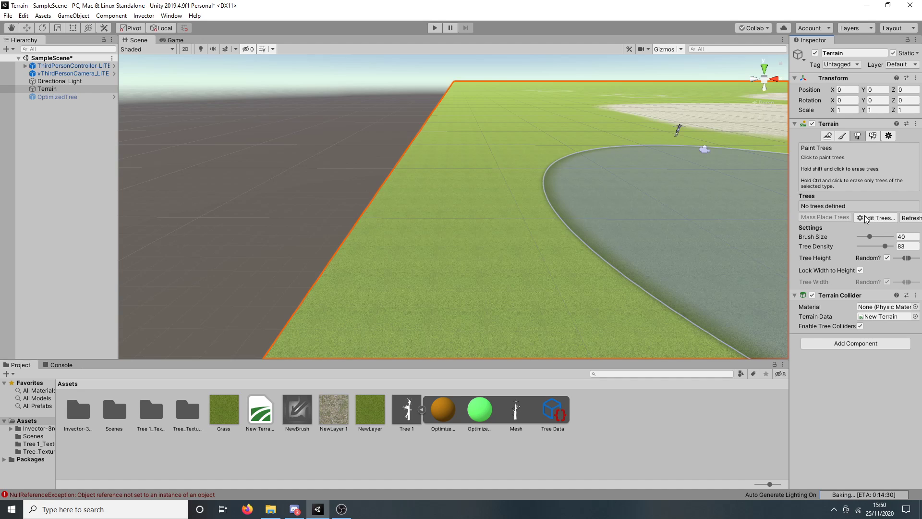
pyautogui.click(866, 219)
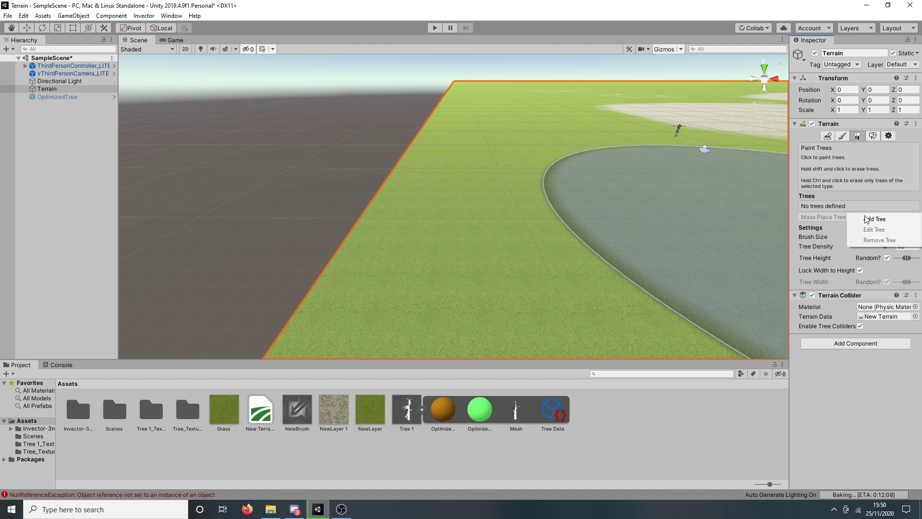
pyautogui.click(867, 220)
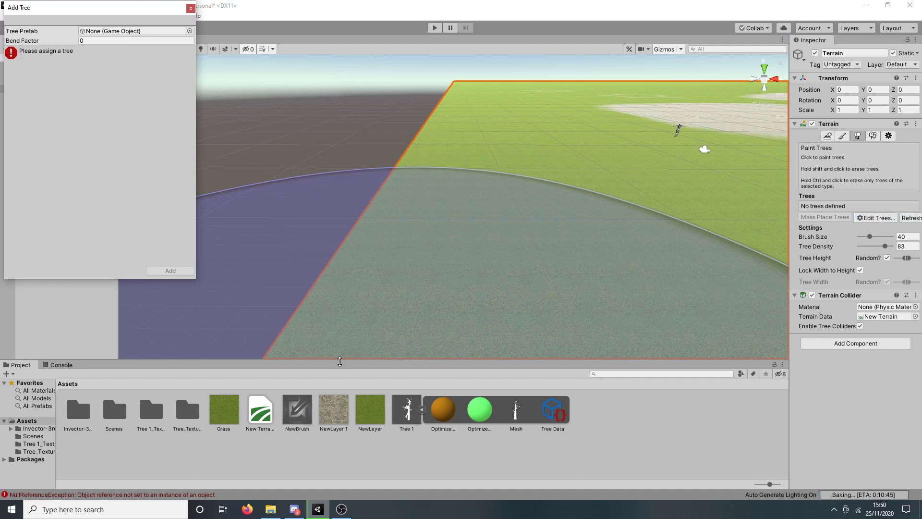
pyautogui.moveTo(407, 409); pyautogui.dragTo(138, 32)
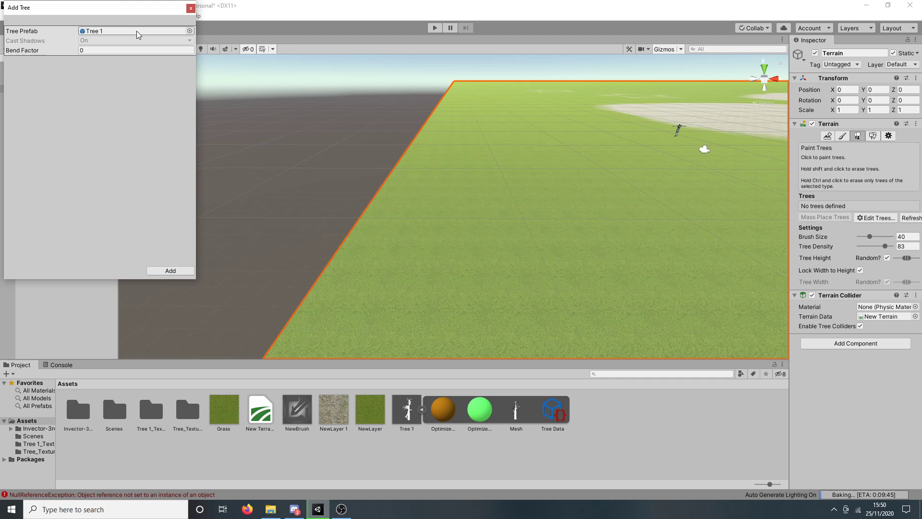
pyautogui.click(170, 271)
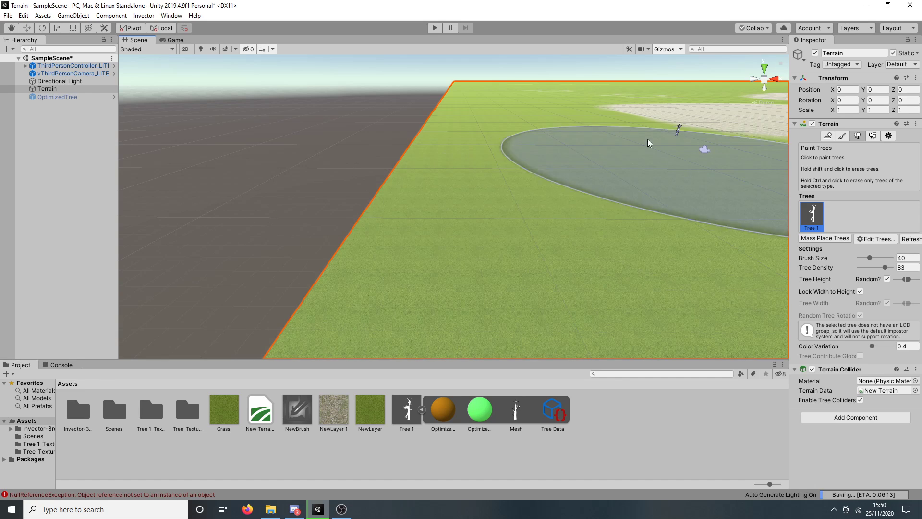
# - Paint a patch of Tree 1 trees near the terrain's corner with brush size 40 and tree density 83
pyautogui.scroll(-1, 489, 212)
pyautogui.moveTo(489, 212); pyautogui.dragTo(448, 223, button='middle')
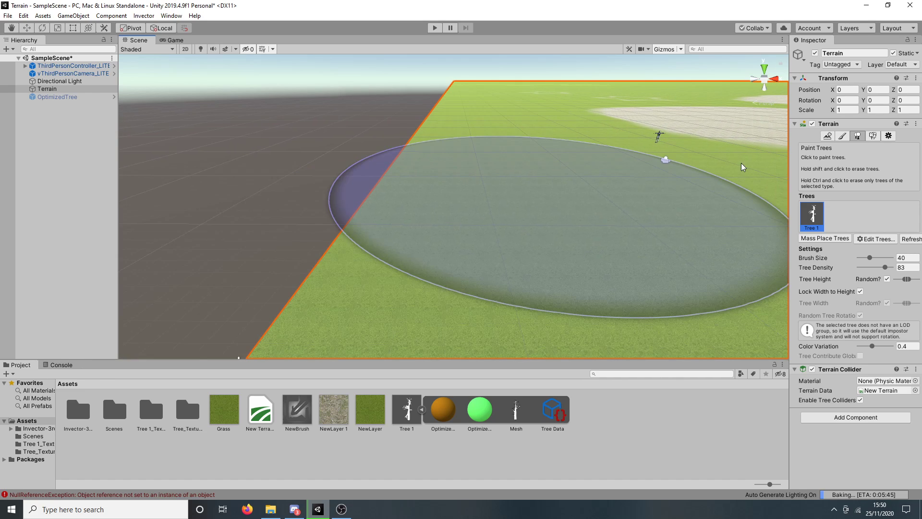
pyautogui.scroll(-3, 655, 186)
pyautogui.click(557, 173)
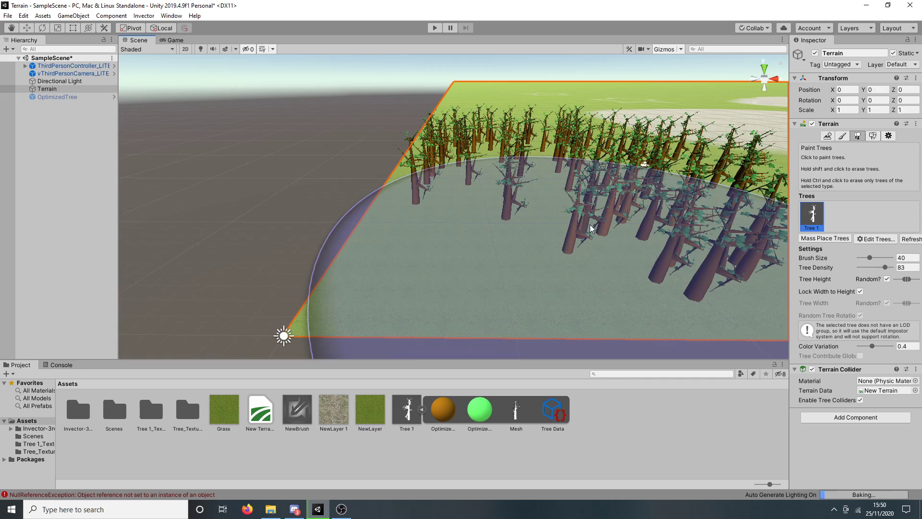
pyautogui.moveTo(594, 224); pyautogui.dragTo(194, 239, button='middle')
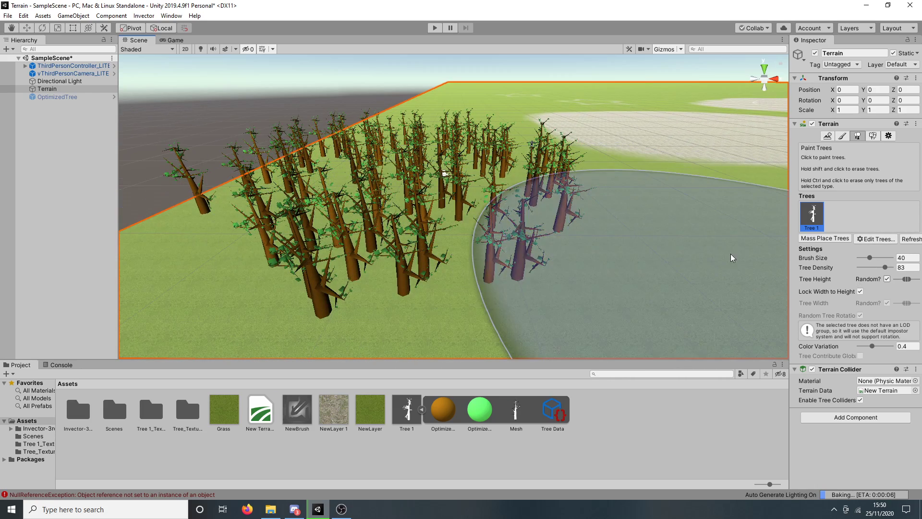
pyautogui.moveTo(600, 211); pyautogui.dragTo(502, 186, button='middle')
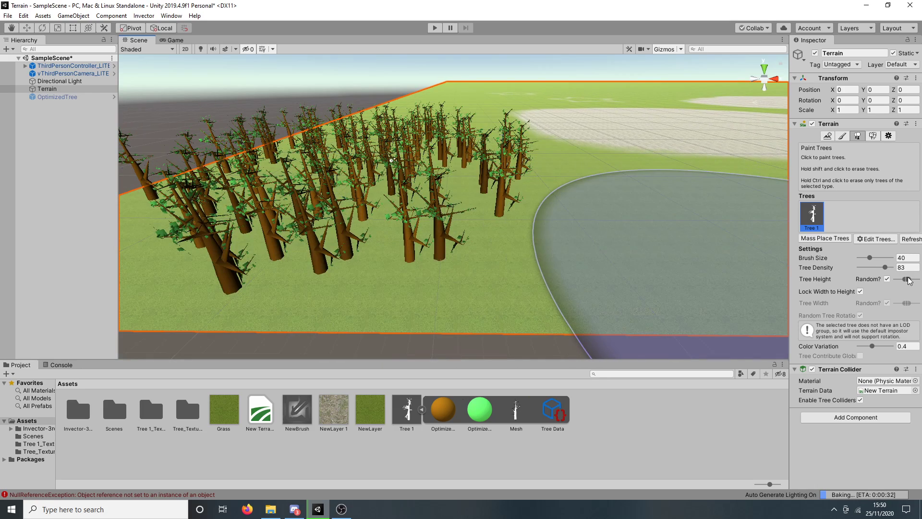
# - Widen the random tree height range to its full extent and erase the painted patch of trees
pyautogui.moveTo(905, 278)
pyautogui.mouseDown()
pyautogui.moveTo(896, 278)
pyautogui.moveTo(918, 279)
pyautogui.mouseUp()
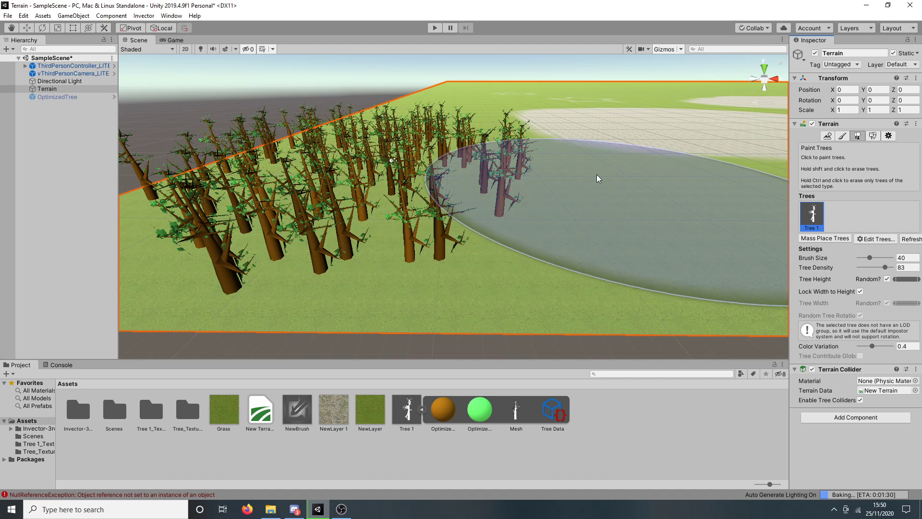
pyautogui.moveTo(595, 174)
pyautogui.keyDown('shift'); pyautogui.mouseDown()
pyautogui.moveTo(408, 156)
pyautogui.moveTo(435, 121)
pyautogui.mouseUp(); pyautogui.keyUp('shift')
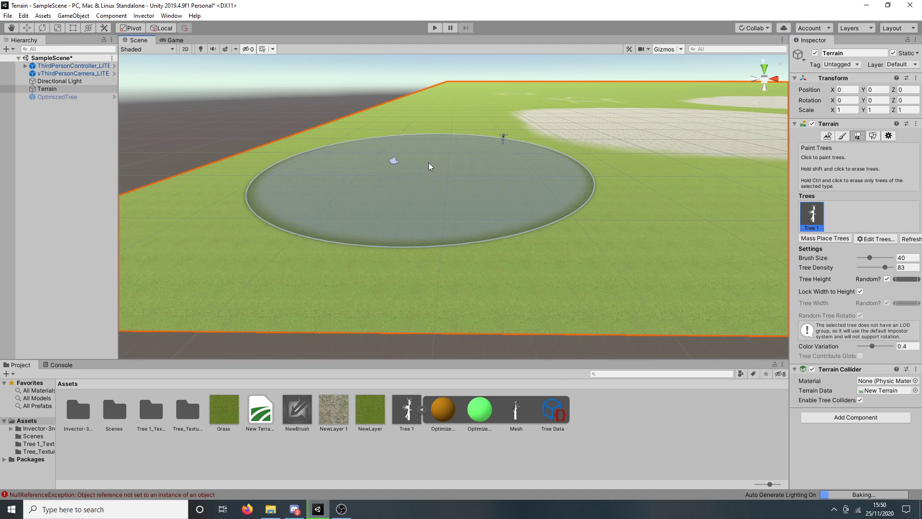
# - Paint a dense forest of Tree 1 trees with widely varying heights along the terrain's near edge
pyautogui.click(429, 162)
pyautogui.moveTo(484, 219)
pyautogui.mouseDown(button='middle')
pyautogui.moveTo(557, 179)
pyautogui.moveTo(576, 183)
pyautogui.moveTo(577, 195)
pyautogui.mouseUp(button='middle')
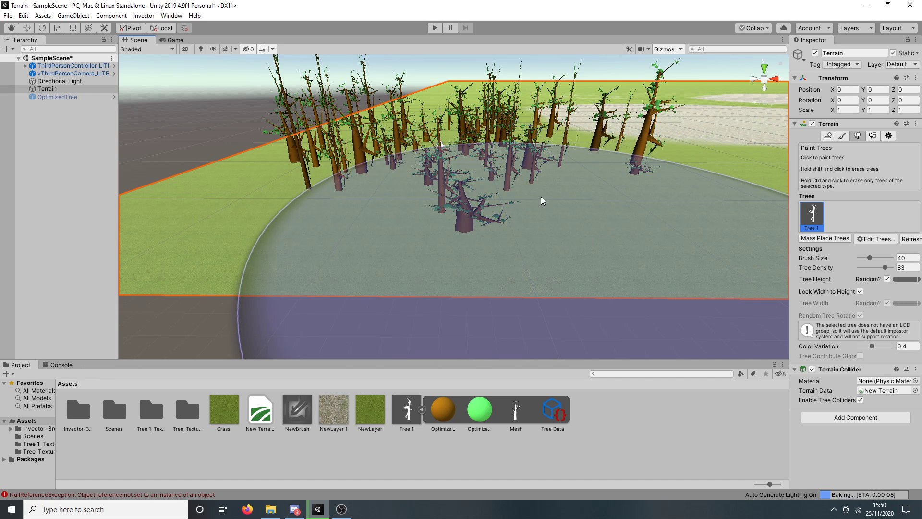
pyautogui.moveTo(552, 166)
pyautogui.mouseDown(button='middle')
pyautogui.moveTo(438, 206)
pyautogui.moveTo(434, 194)
pyautogui.mouseUp(button='middle')
pyautogui.scroll(-2, 434, 194)
pyautogui.moveTo(432, 194)
pyautogui.mouseDown()
pyautogui.moveTo(385, 179)
pyautogui.moveTo(399, 161)
pyautogui.moveTo(495, 198)
pyautogui.mouseUp()
pyautogui.scroll(-3, 497, 195)
pyautogui.scroll(-1, 497, 196)
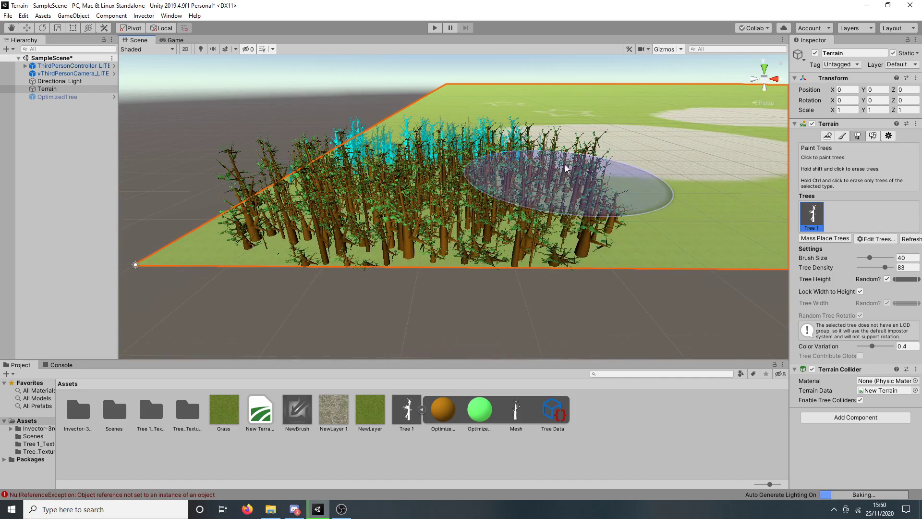
# - Play-test the scene by running the character through the painted forest, and leave play mode
pyautogui.click(436, 27)
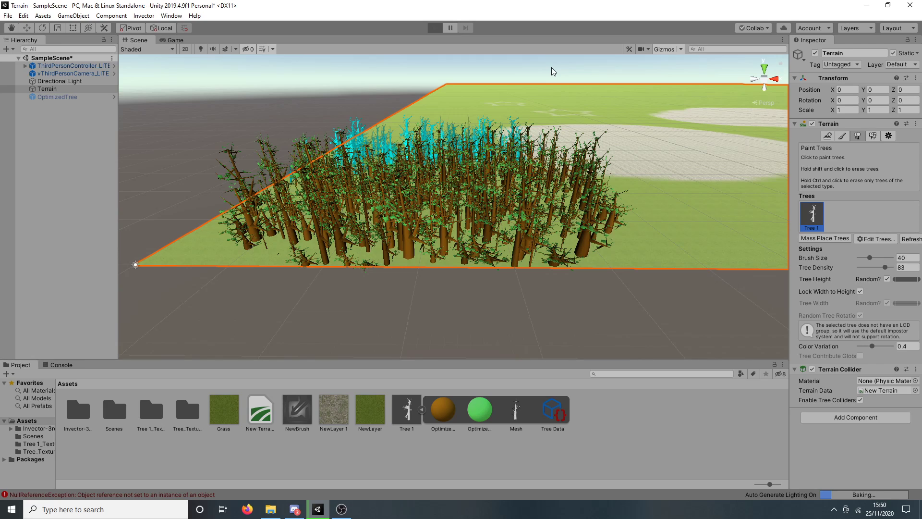
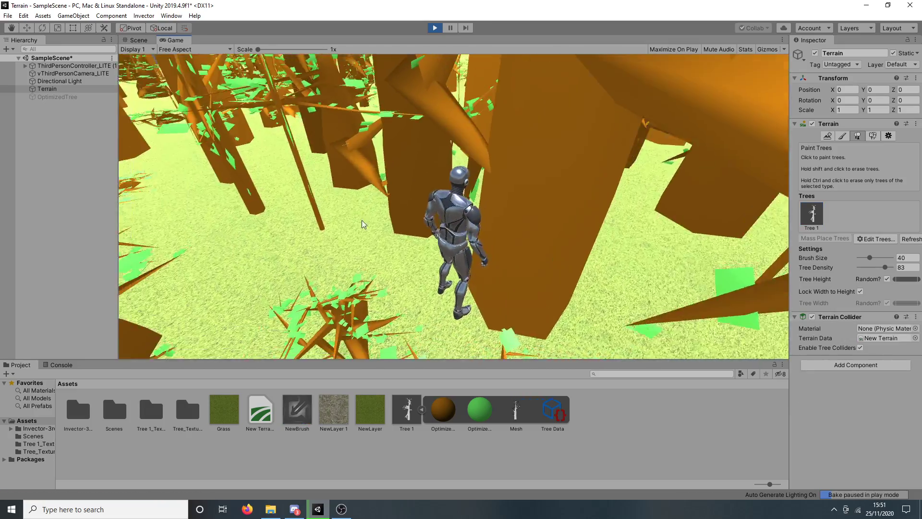
pyautogui.press('w')
pyautogui.press('w')
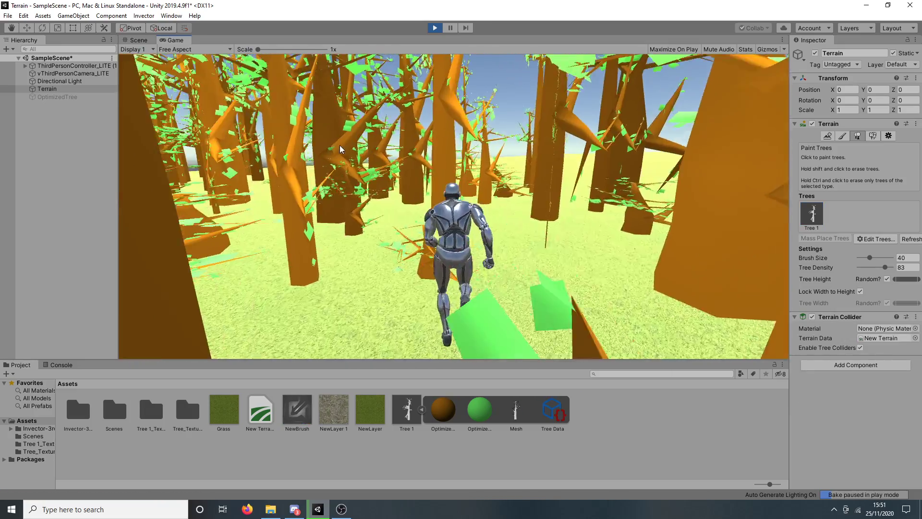
pyautogui.press('w')
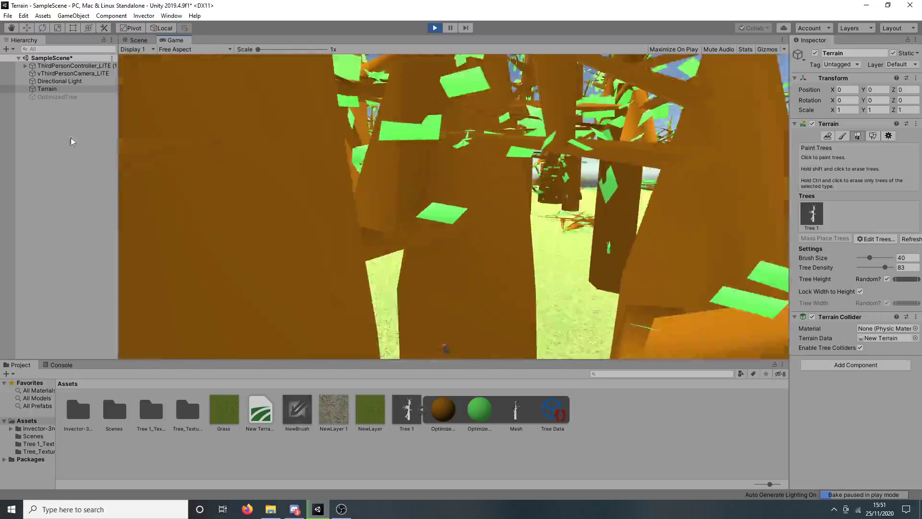
pyautogui.press('w')
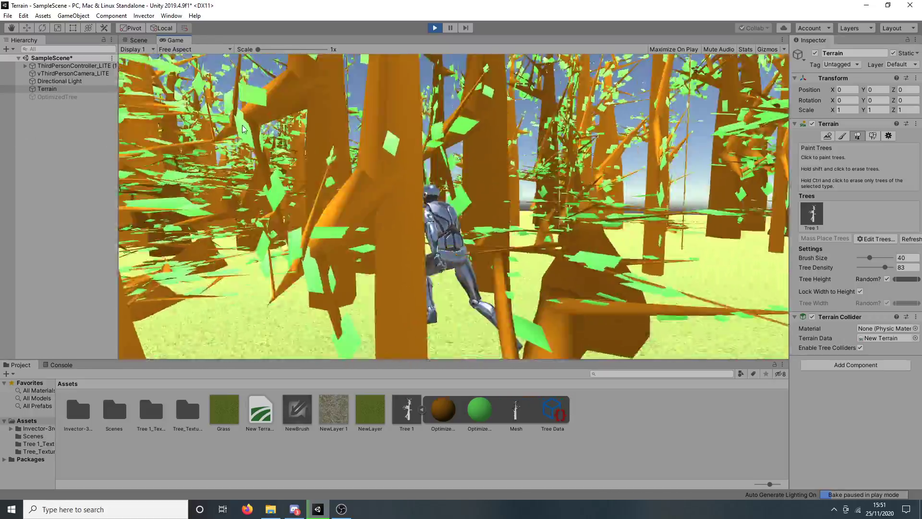
pyautogui.press('w')
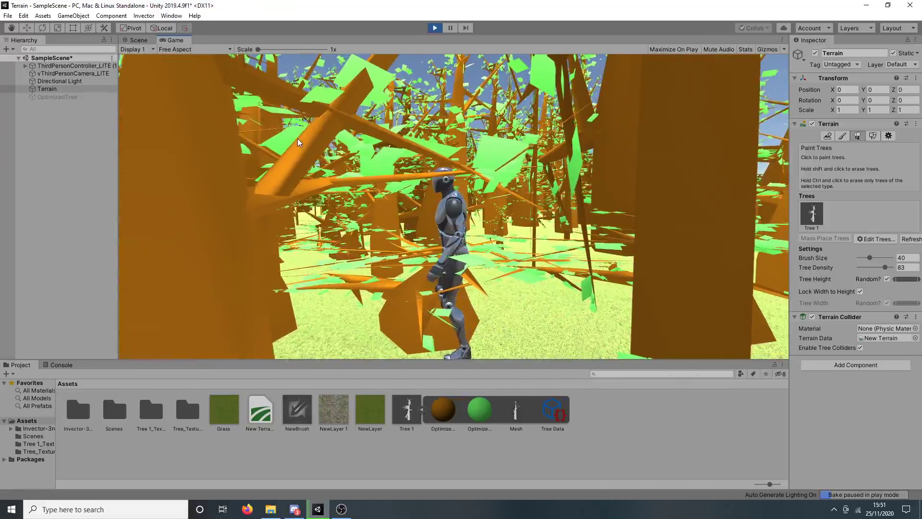
pyautogui.press('w')
pyautogui.press('w')
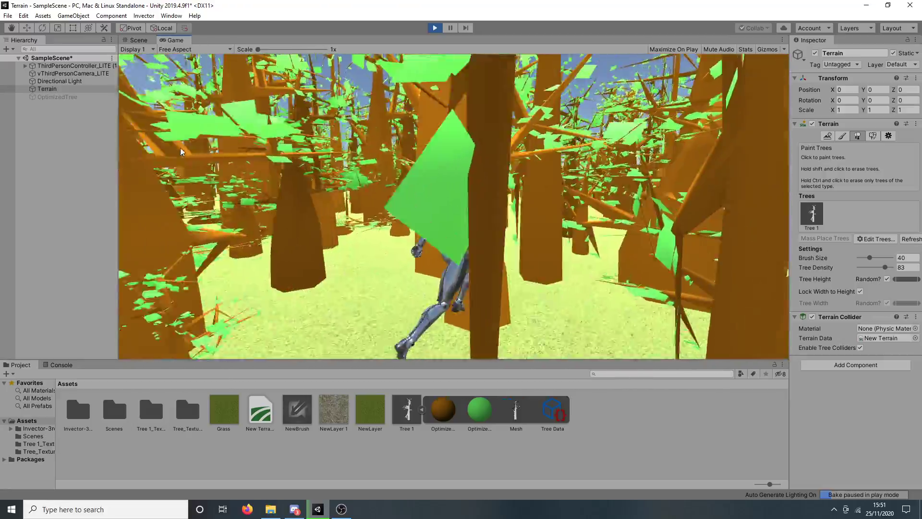
pyautogui.press('w')
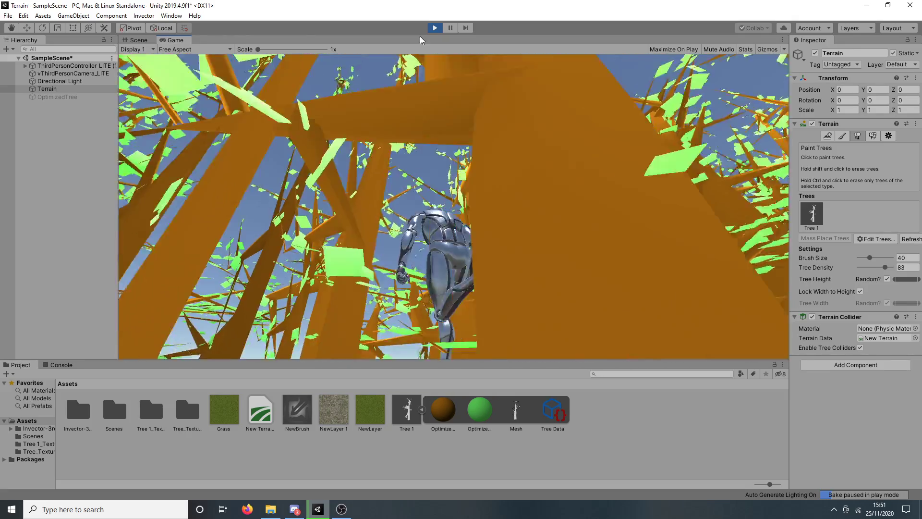
pyautogui.click(437, 27)
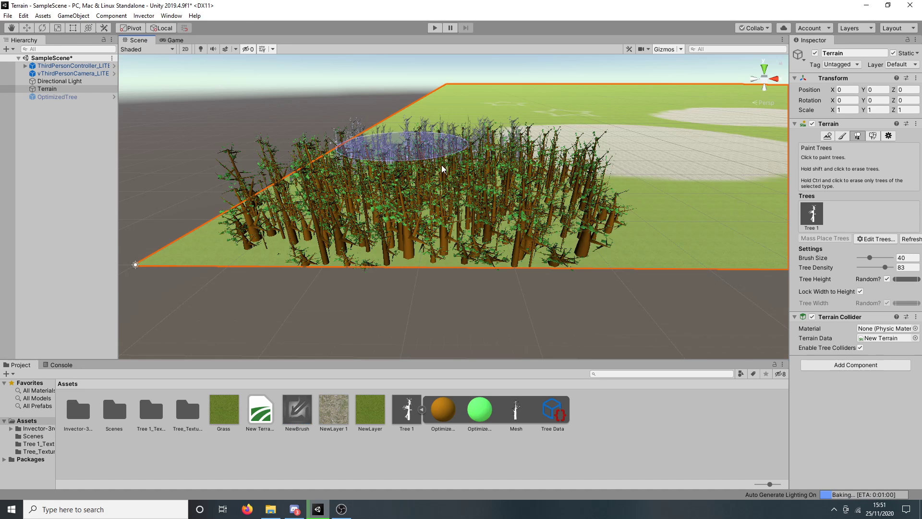
# - Erase the painted forest and mass place 1000 Tree 1 trees across the terrain, keeping existing trees
pyautogui.moveTo(442, 165)
pyautogui.keyDown('shift'); pyautogui.mouseDown()
pyautogui.moveTo(565, 245)
pyautogui.moveTo(416, 251)
pyautogui.moveTo(356, 204)
pyautogui.moveTo(450, 172)
pyautogui.moveTo(493, 212)
pyautogui.moveTo(519, 182)
pyautogui.mouseUp(); pyautogui.keyUp('shift')
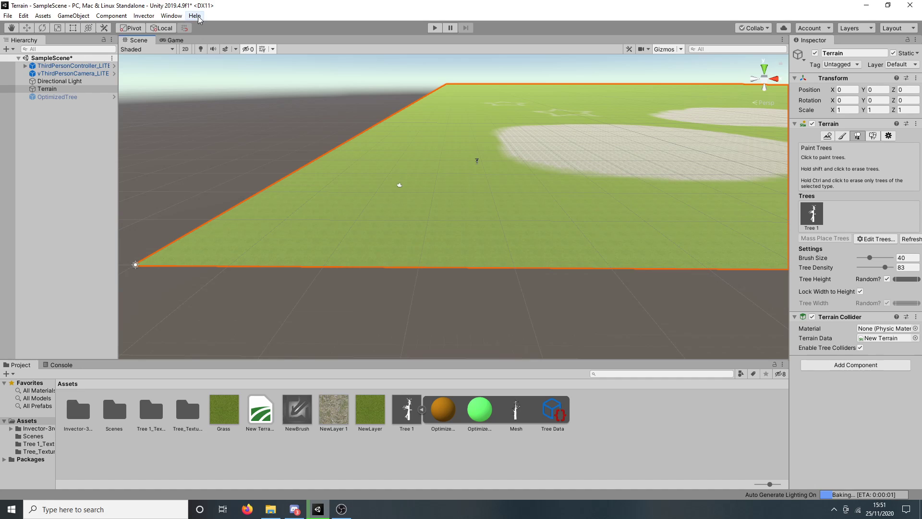
pyautogui.click(811, 221)
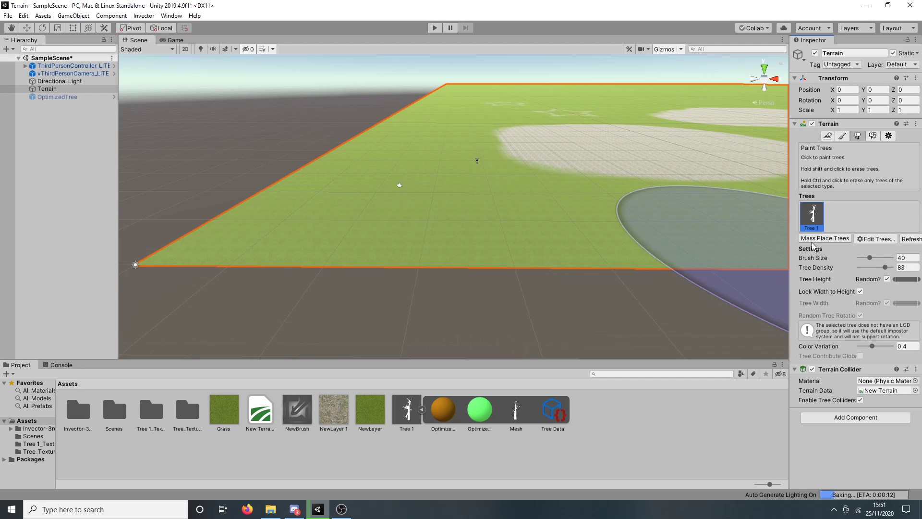
pyautogui.click(820, 238)
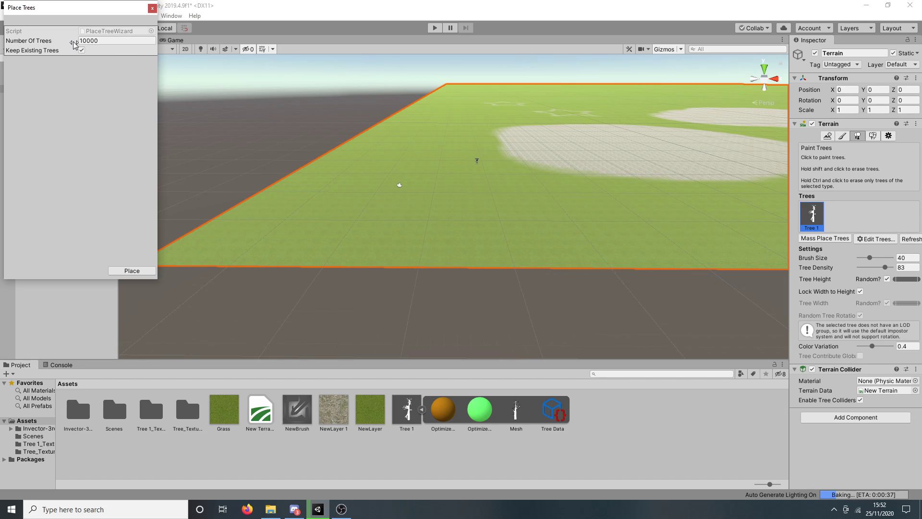
pyautogui.click(97, 42)
pyautogui.write('100')
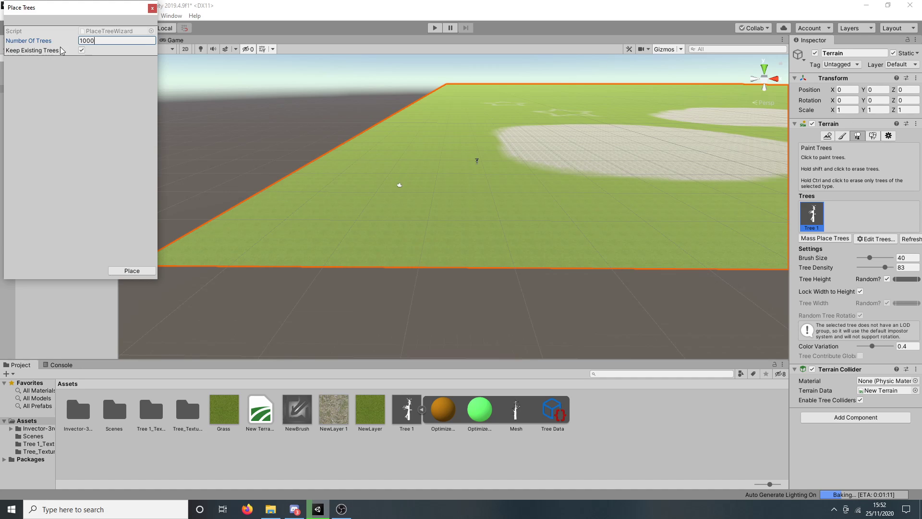
pyautogui.click(131, 270)
# - Examine how the mass-placed trees are spread across the whole terrain from several angles
pyautogui.scroll(-3, 504, 161)
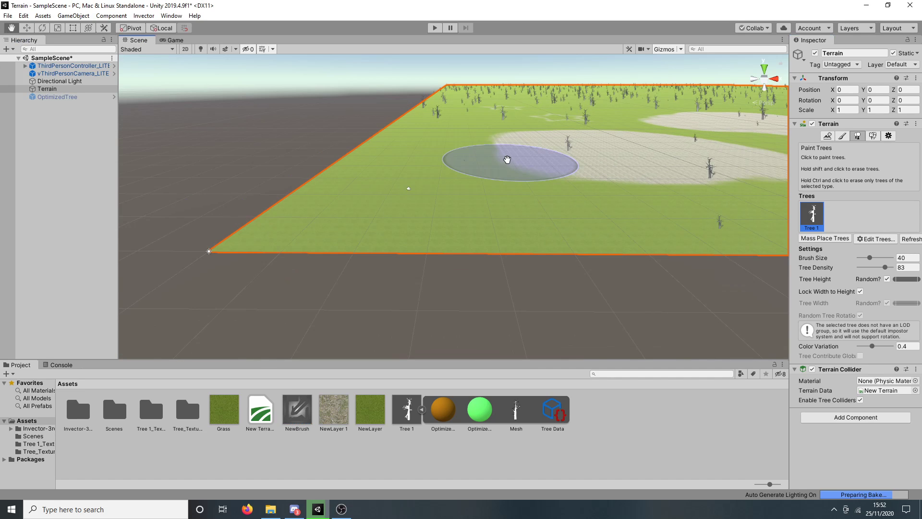
pyautogui.moveTo(507, 159); pyautogui.dragTo(347, 264, button='middle')
pyautogui.scroll(-3, 643, 175)
pyautogui.moveTo(649, 177); pyautogui.dragTo(485, 109, button='middle')
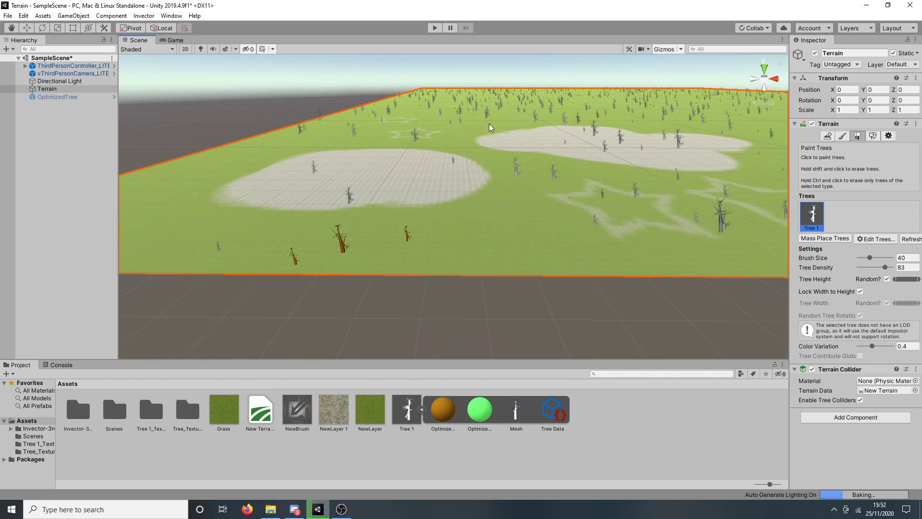
pyautogui.moveTo(523, 196); pyautogui.dragTo(599, 151, button='right')
pyautogui.moveTo(599, 151); pyautogui.dragTo(530, 69, button='middle')
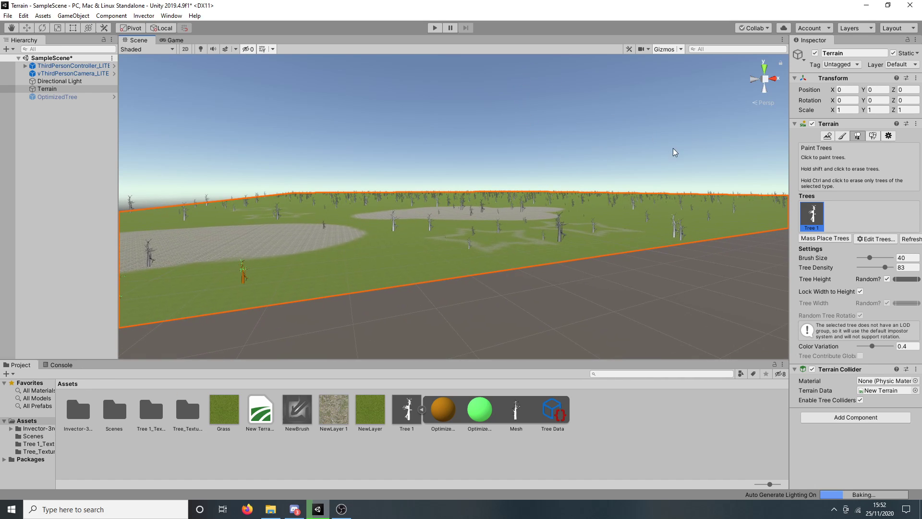
pyautogui.moveTo(672, 150); pyautogui.dragTo(646, 158, button='right')
pyautogui.moveTo(646, 157); pyautogui.dragTo(520, 230, button='middle')
pyautogui.moveTo(573, 172); pyautogui.dragTo(576, 216, button='right')
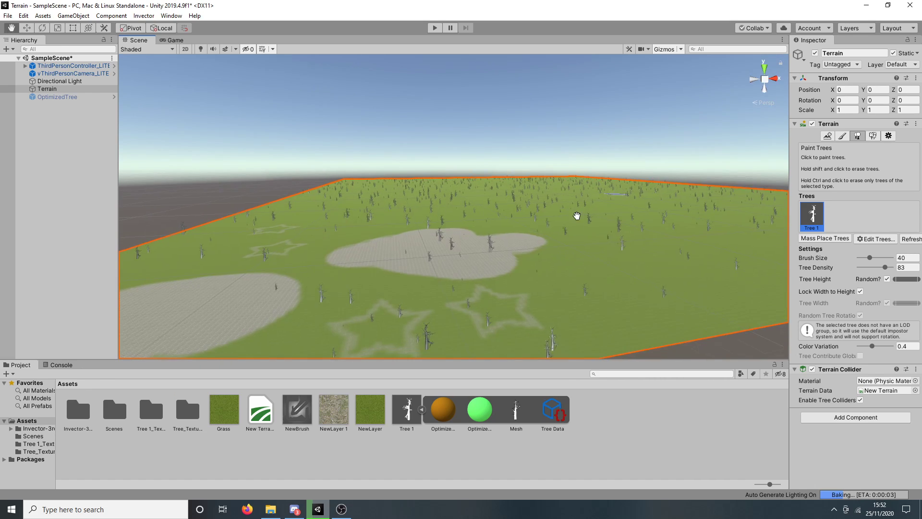
pyautogui.moveTo(583, 240); pyautogui.dragTo(545, 288, button='middle')
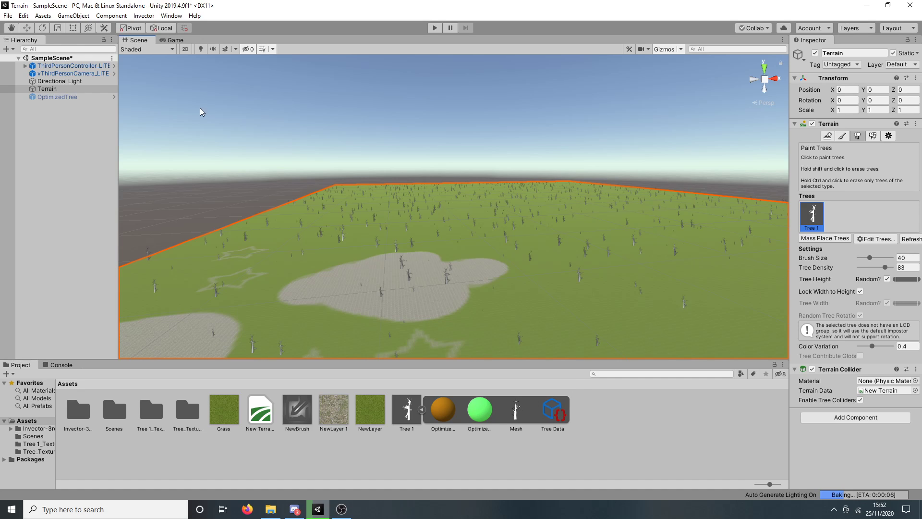
# - Create a new 3D Tree object in the scene alongside the deactivated OptimizedTree
pyautogui.click(91, 125)
pyautogui.rightClick(91, 123)
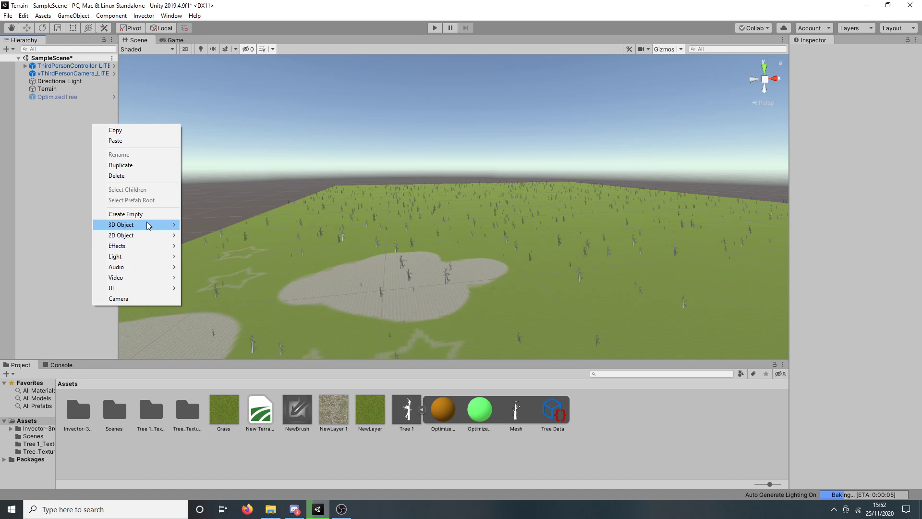
pyautogui.moveTo(144, 224)
pyautogui.click(219, 320)
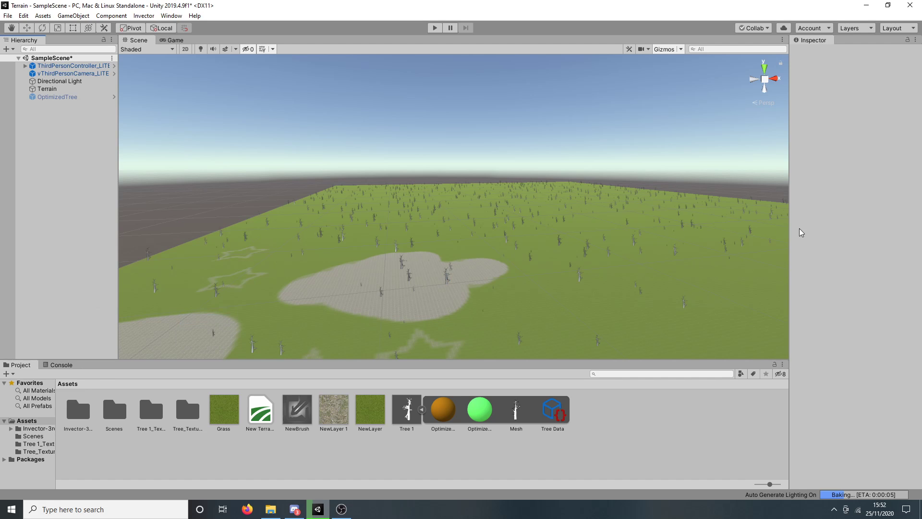
pyautogui.doubleClick(99, 105)
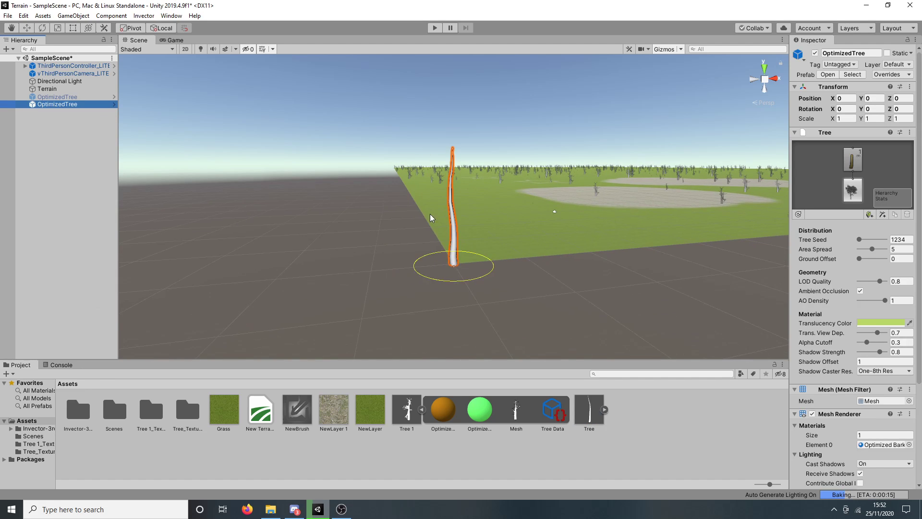
pyautogui.moveTo(661, 225); pyautogui.dragTo(534, 247, button='middle')
pyautogui.click(64, 111)
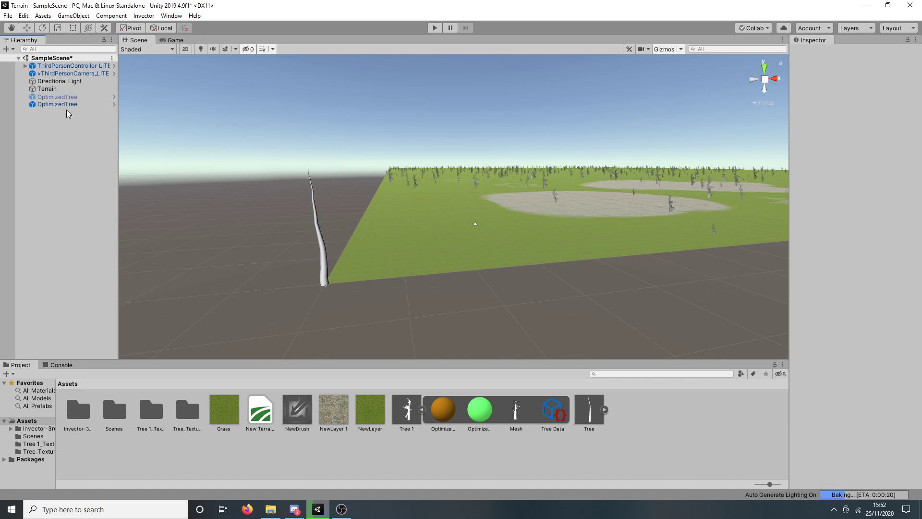
# - Deactivate the newly created OptimizedTree and add the Tree prefab to the terrain's paintable trees
pyautogui.click(66, 105)
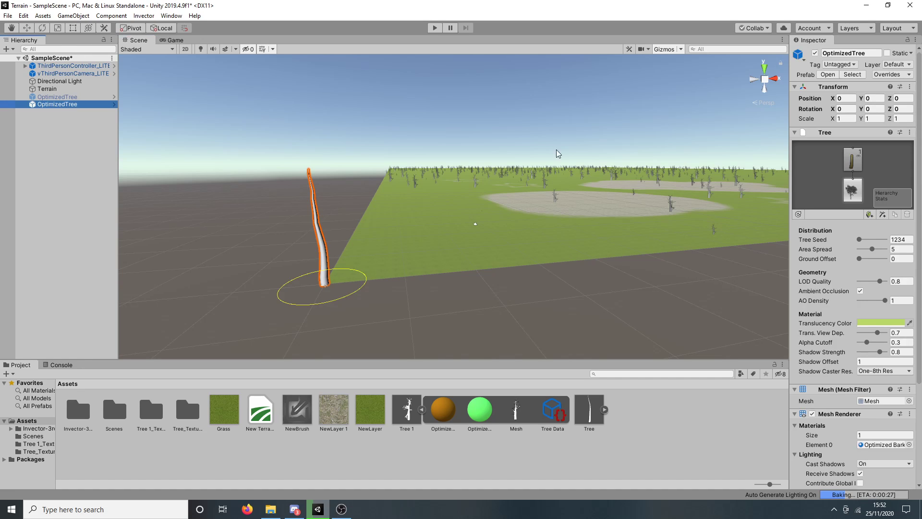
pyautogui.click(816, 53)
pyautogui.click(43, 89)
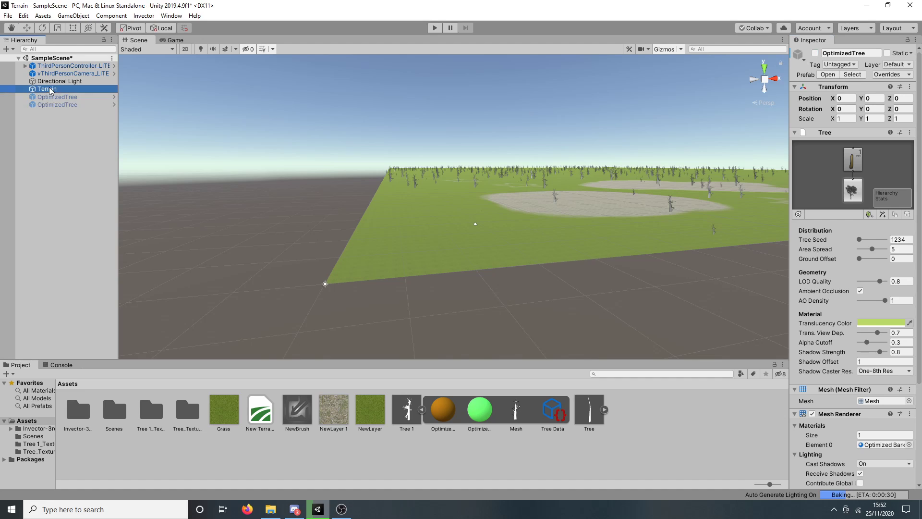
pyautogui.click(871, 240)
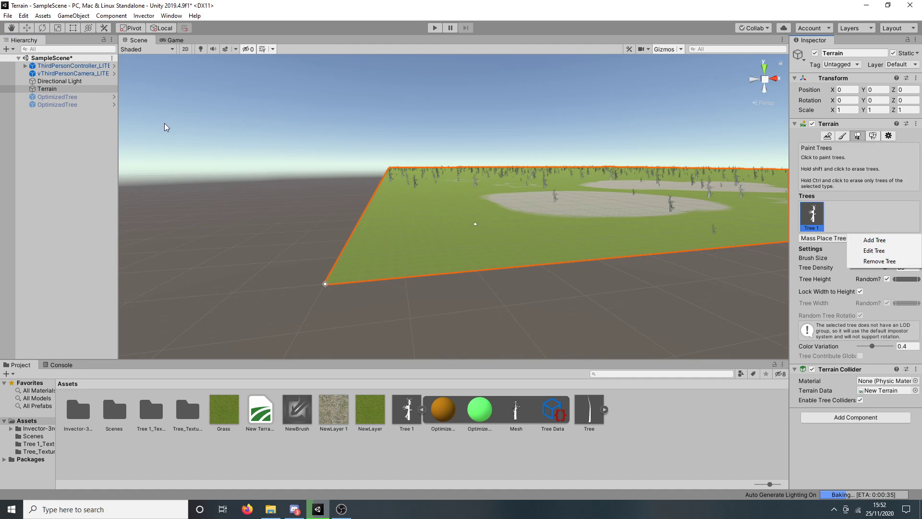
pyautogui.click(896, 241)
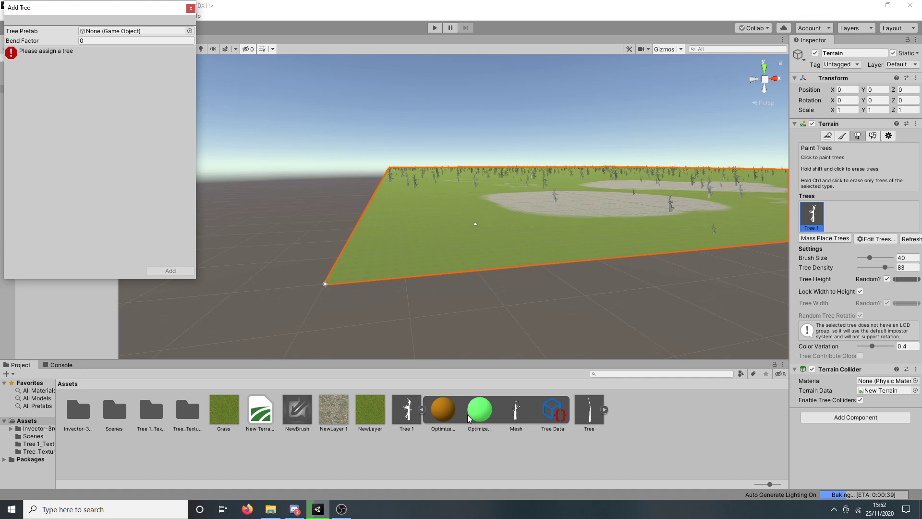
pyautogui.moveTo(589, 410); pyautogui.dragTo(115, 29)
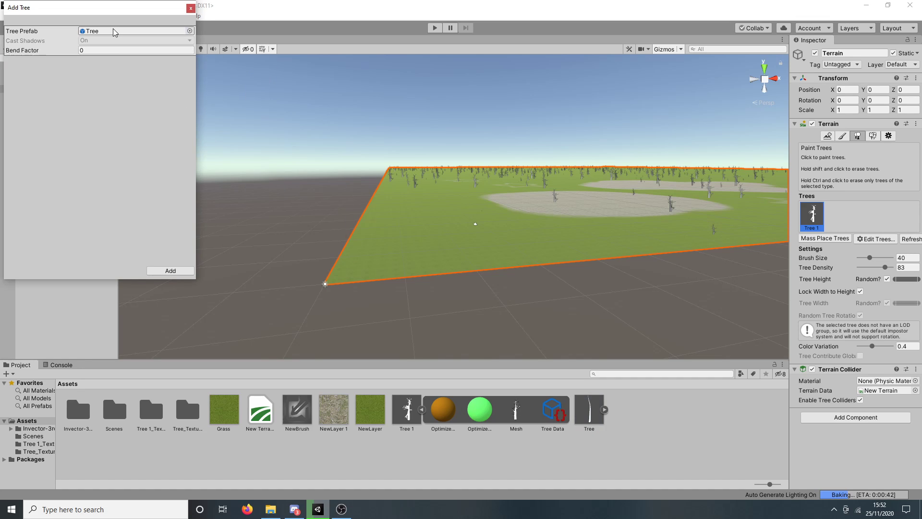
pyautogui.click(172, 270)
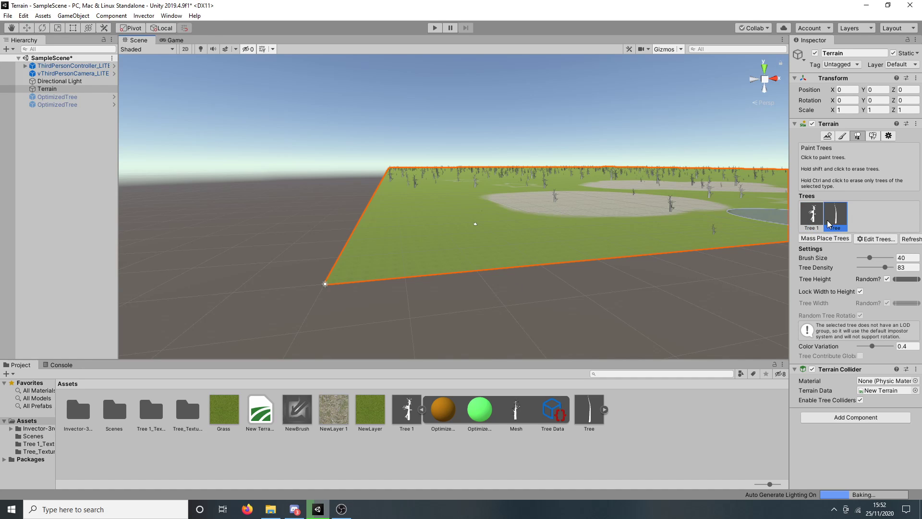
# - Mass place 1000 trees across the terrain with the new Tree type included, keeping the existing trees
pyautogui.click(810, 225)
pyautogui.click(836, 216)
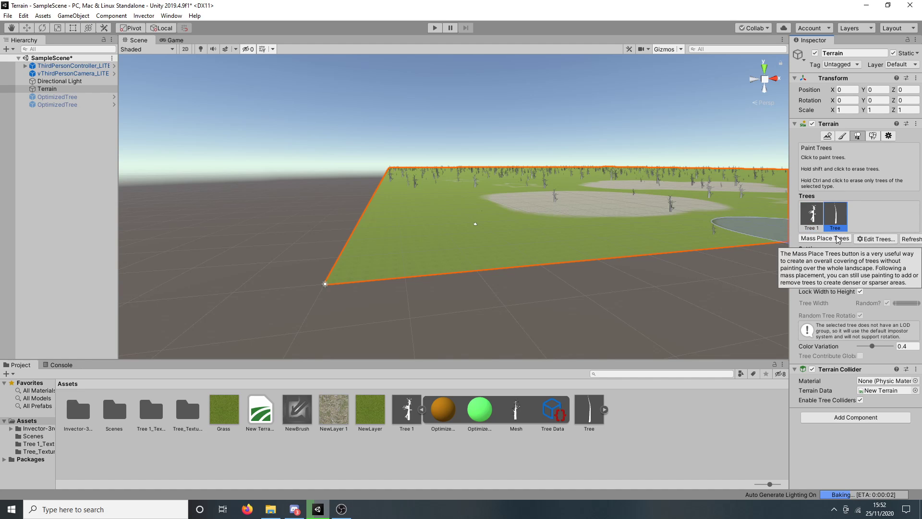
pyautogui.click(842, 238)
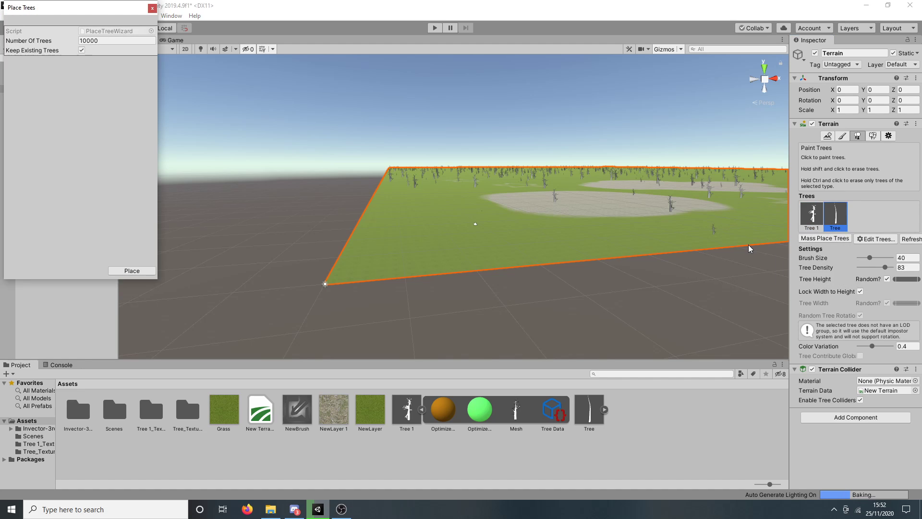
pyautogui.click(76, 51)
pyautogui.click(81, 50)
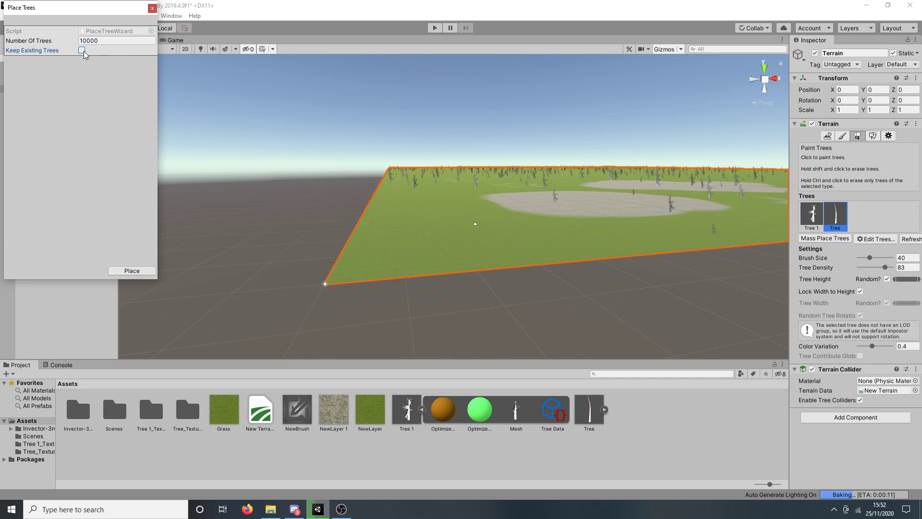
pyautogui.click(108, 42)
pyautogui.press('BackSpace')
pyautogui.press('BackSpace')
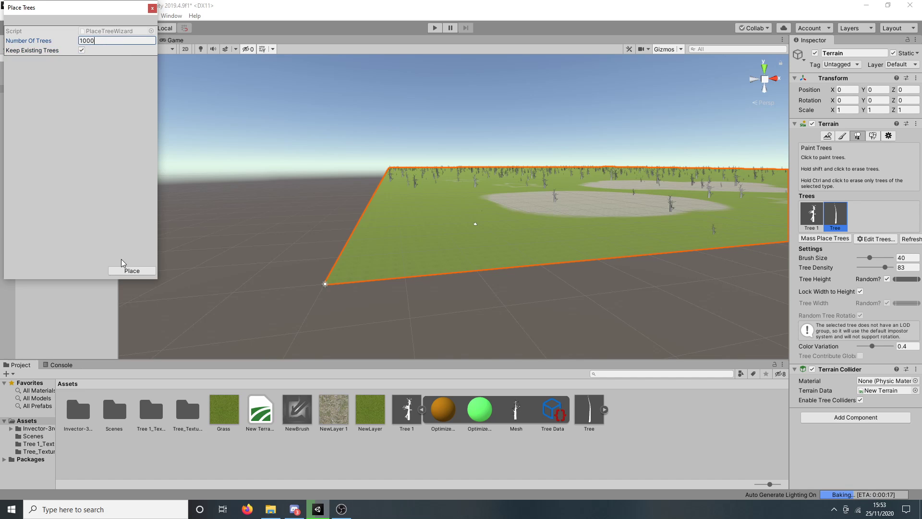
pyautogui.click(131, 271)
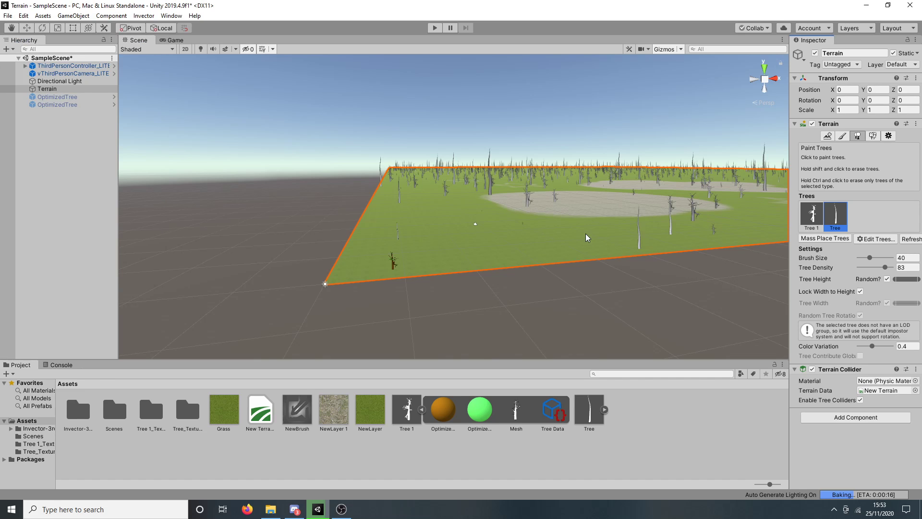
# - Examine how the two tree types are mixed across the terrain, and collapse the Tree 1 asset's contents
pyautogui.moveTo(460, 293); pyautogui.dragTo(417, 308, button='middle')
pyautogui.moveTo(618, 192); pyautogui.dragTo(245, 323, button='middle')
pyautogui.moveTo(571, 212); pyautogui.dragTo(379, 298, button='middle')
pyautogui.moveTo(651, 148); pyautogui.dragTo(438, 277, button='middle')
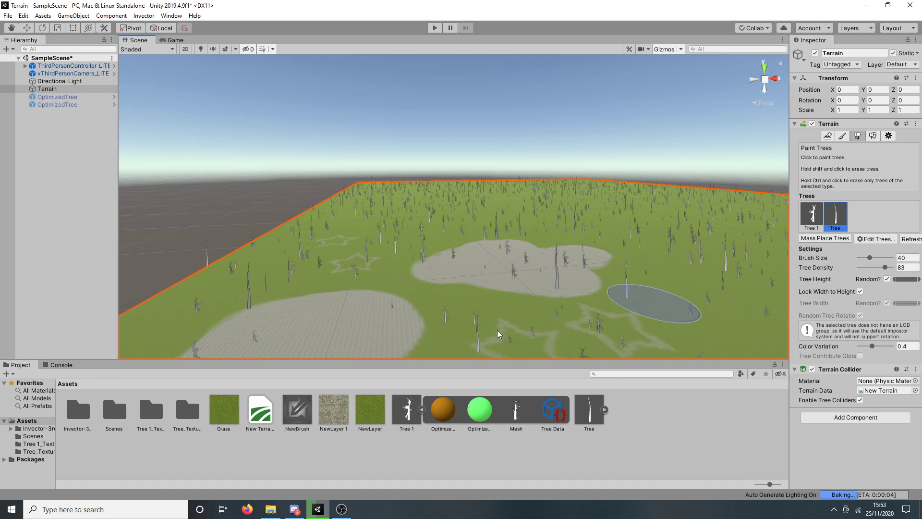
pyautogui.moveTo(483, 304)
pyautogui.mouseDown(button='right')
pyautogui.moveTo(409, 316)
pyautogui.moveTo(461, 295)
pyautogui.mouseUp(button='right')
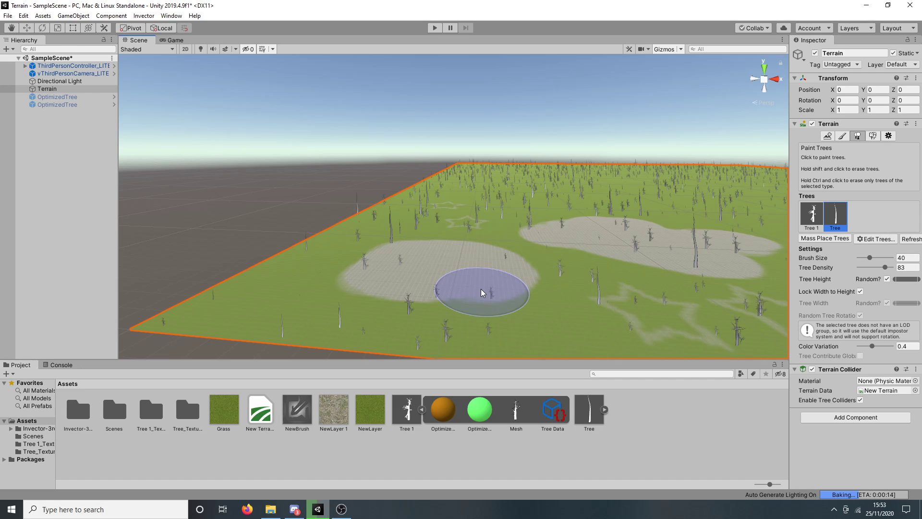
pyautogui.click(422, 410)
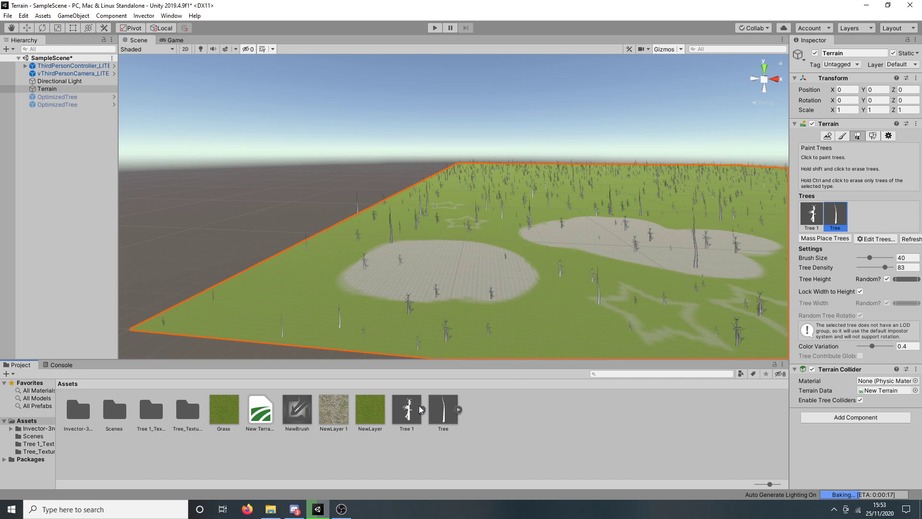
# - Switch the terrain to detail painting and browse the game objects available for a detail mesh without adding one
pyautogui.click(876, 137)
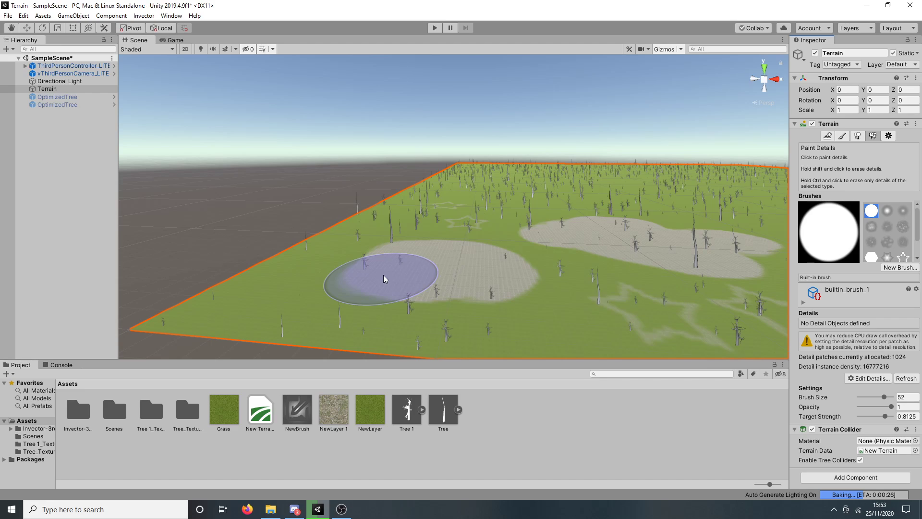
pyautogui.click(875, 379)
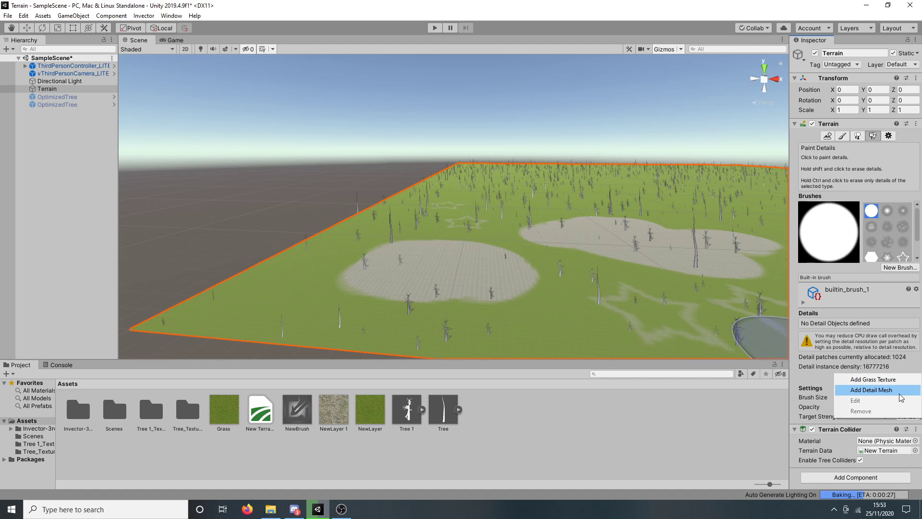
pyautogui.click(871, 390)
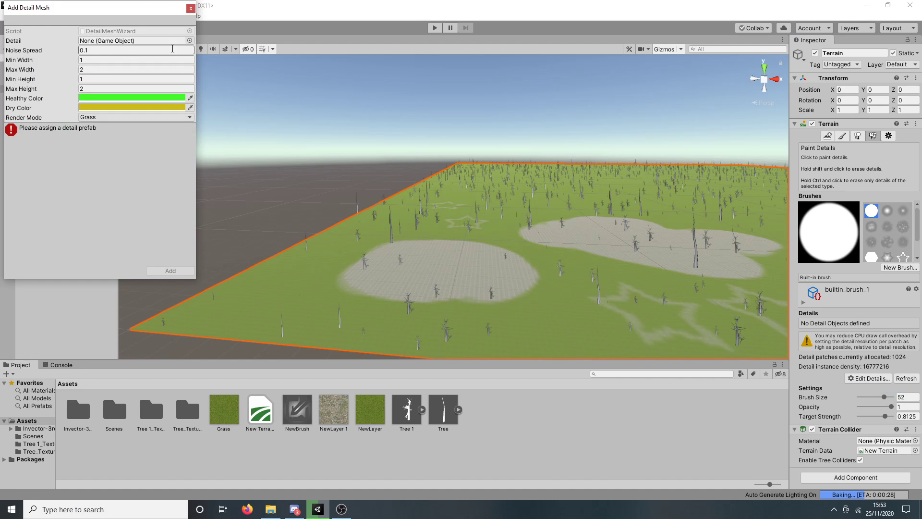
pyautogui.click(189, 41)
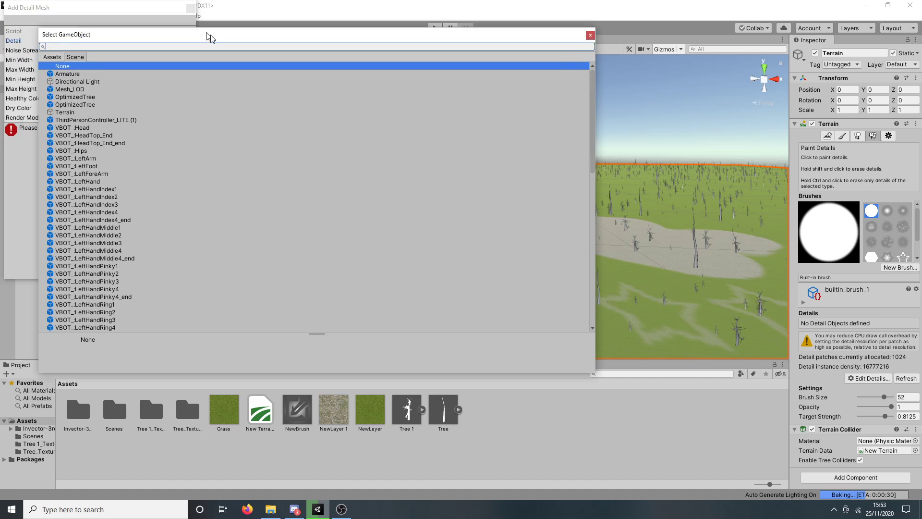
pyautogui.scroll(-15, 368, 169)
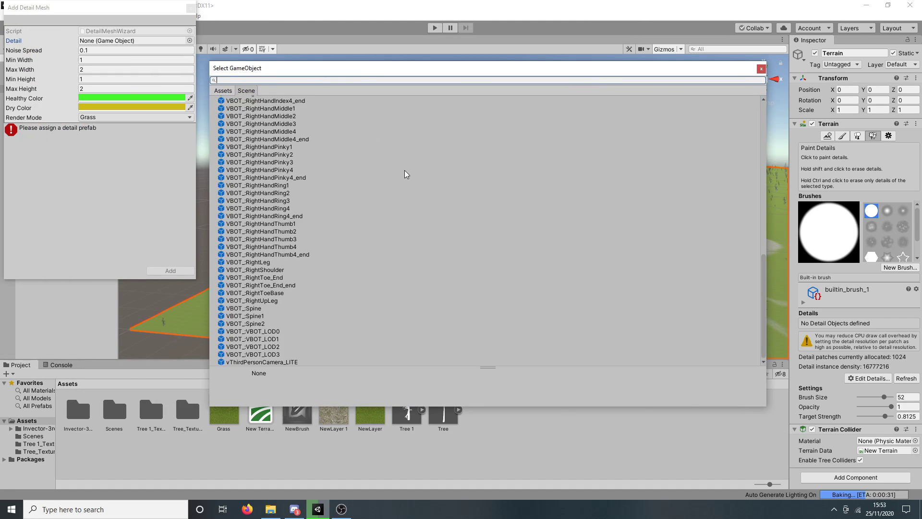
pyautogui.click(761, 68)
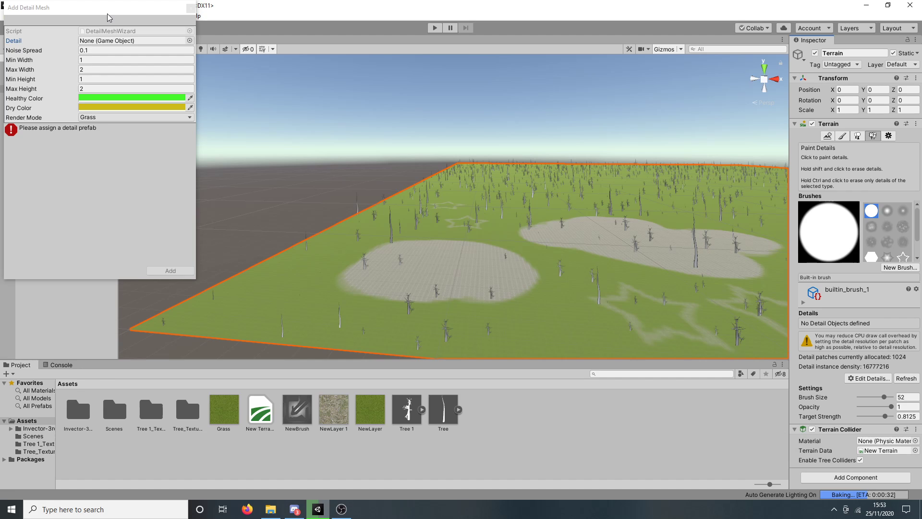
pyautogui.click(191, 8)
# - Open the Asset Store inside the editor
pyautogui.click(175, 39)
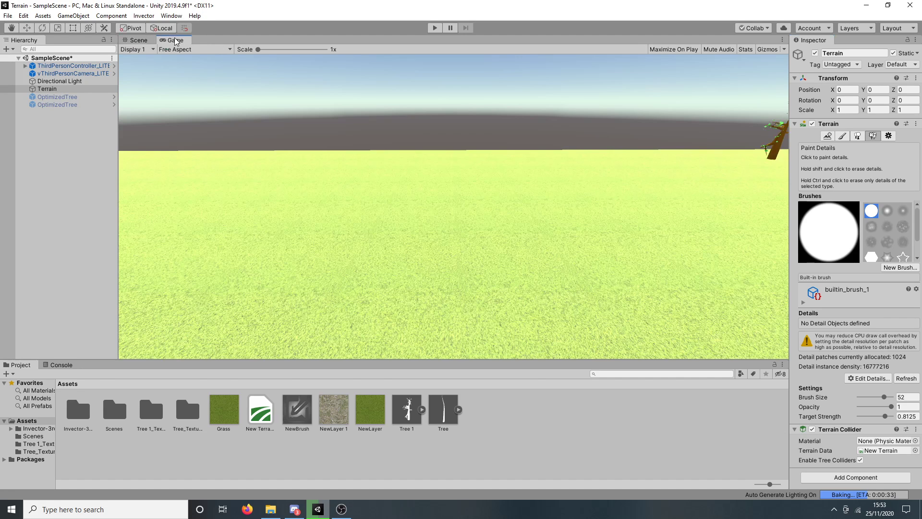
pyautogui.click(172, 16)
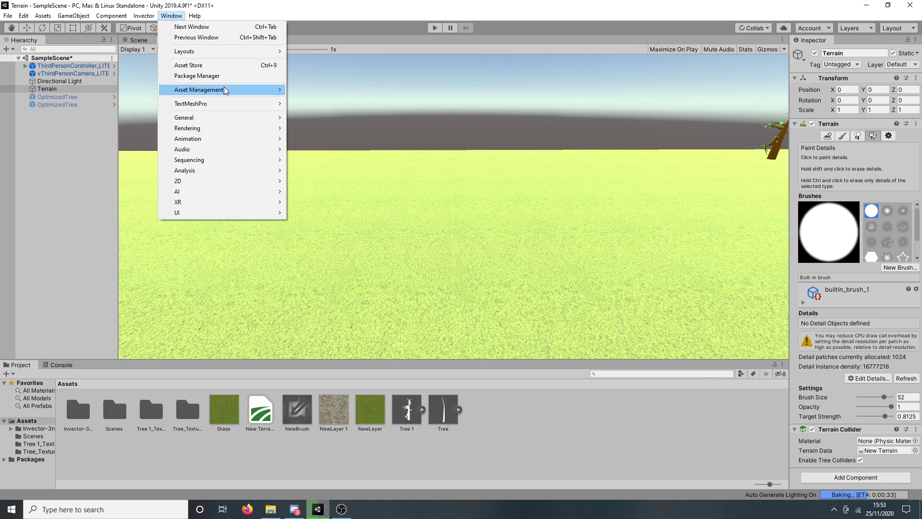
pyautogui.moveTo(236, 118)
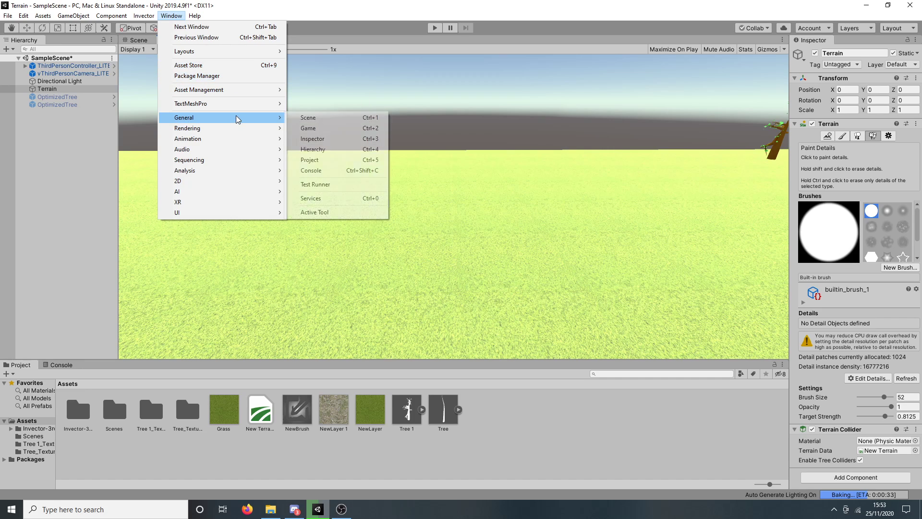
pyautogui.click(229, 67)
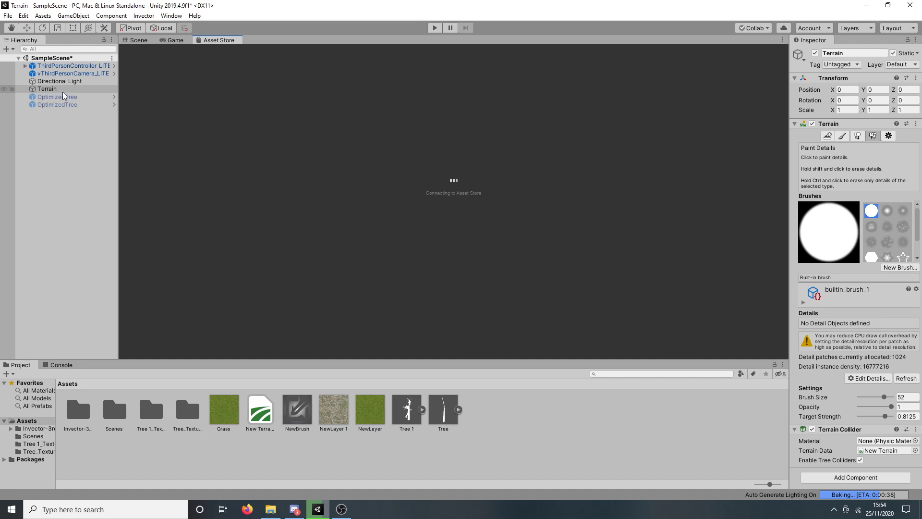
# - Set the Directional Light's X rotation to 45
pyautogui.click(93, 81)
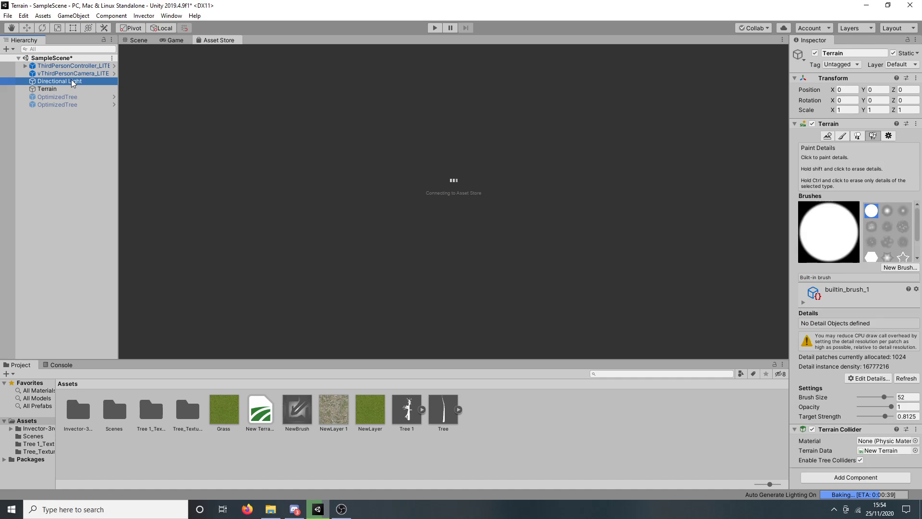
pyautogui.click(858, 98)
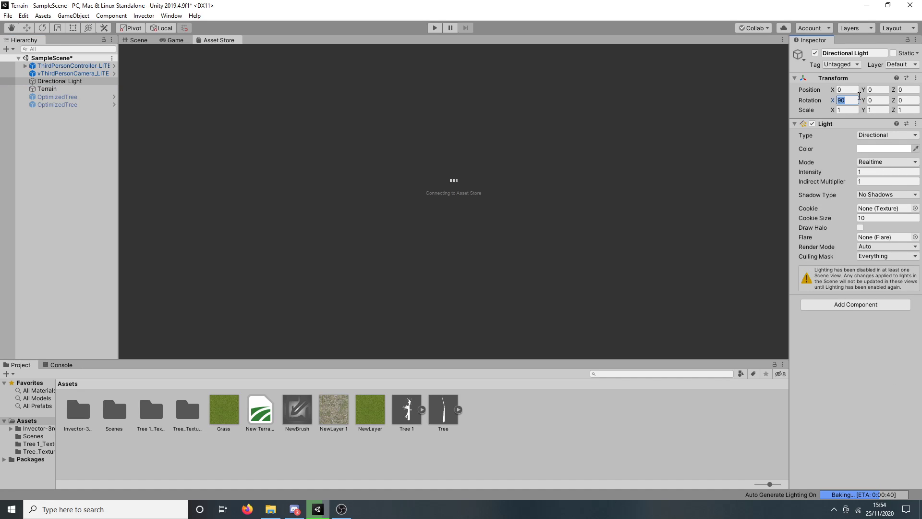
pyautogui.write('45')
# - Deactivate the Terrain object in the scene
pyautogui.click(74, 88)
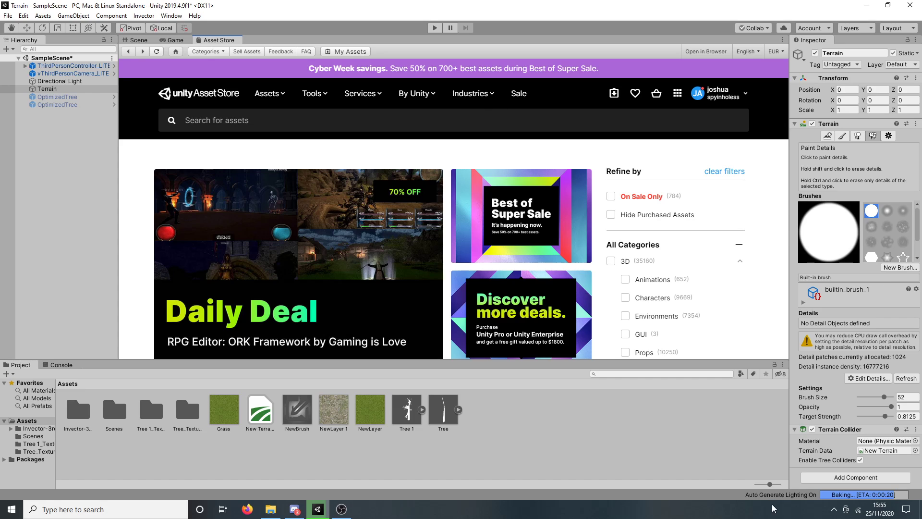
pyautogui.click(68, 90)
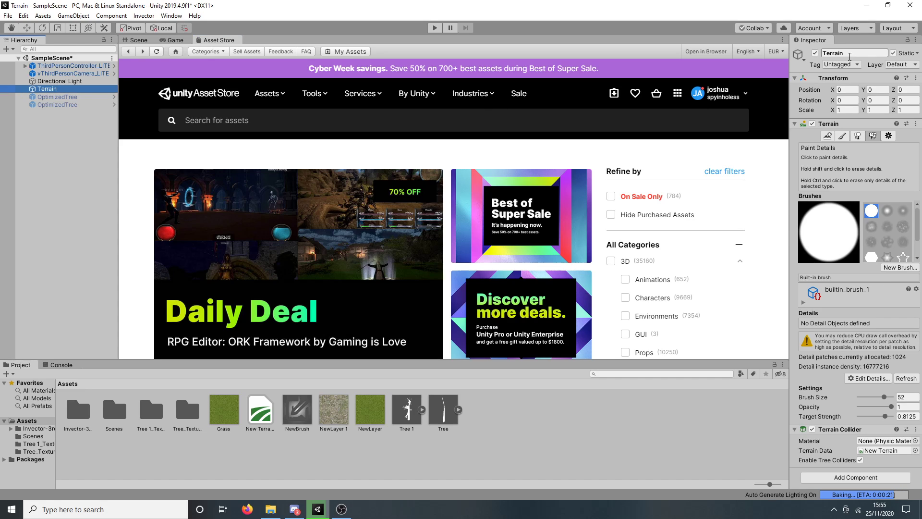
pyautogui.click(815, 53)
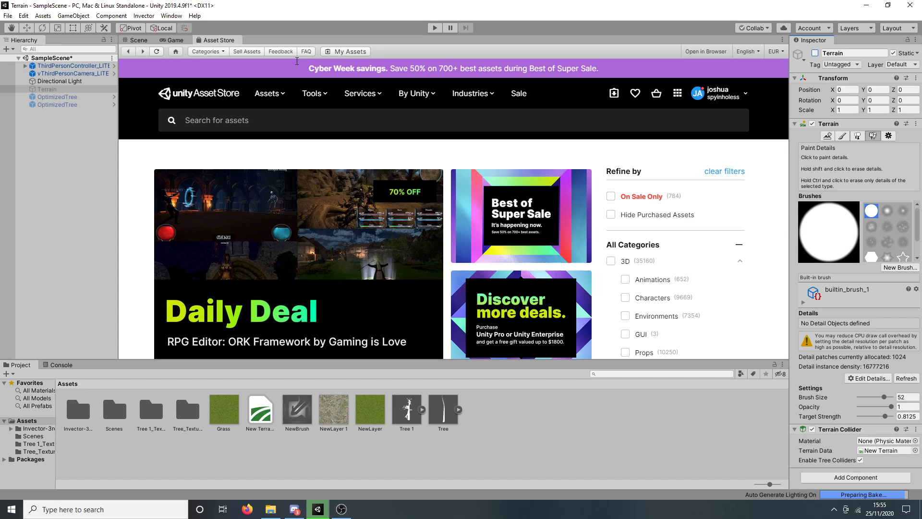
# - Search the Asset Store for "flower"
pyautogui.click(223, 124)
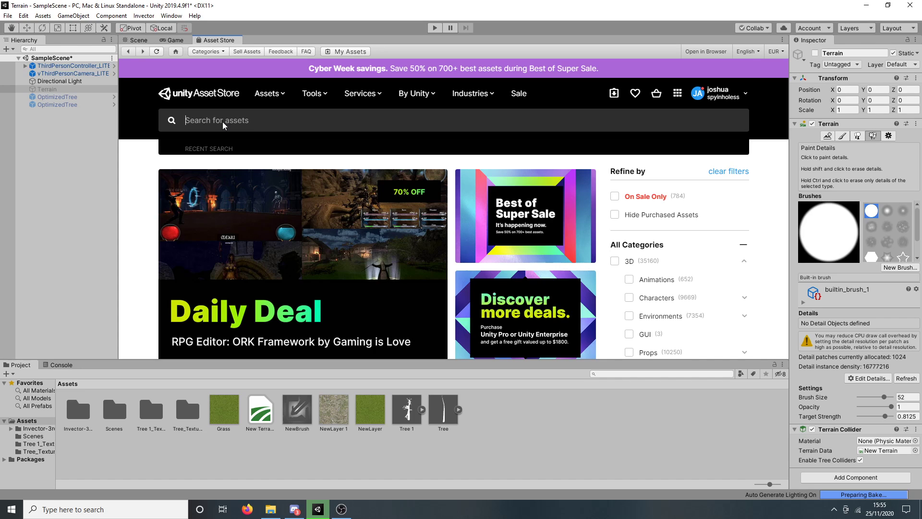
pyautogui.write('flower')
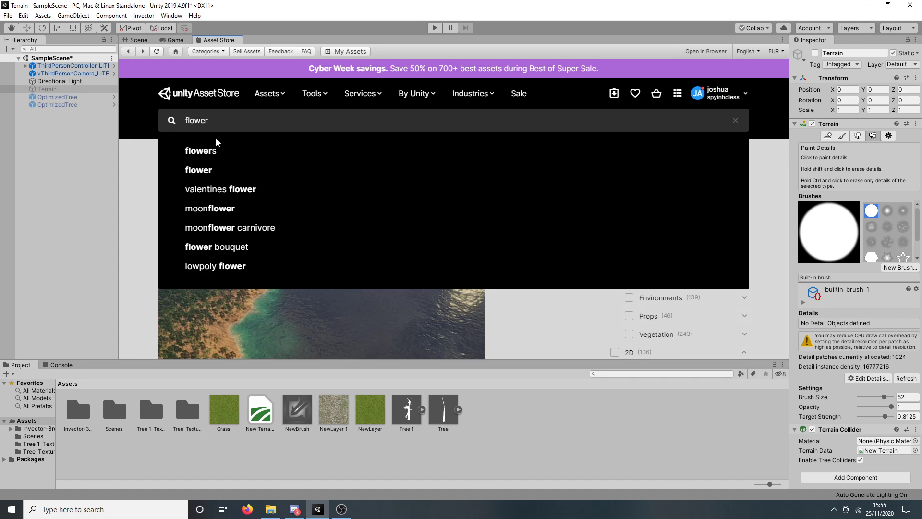
pyautogui.click(201, 170)
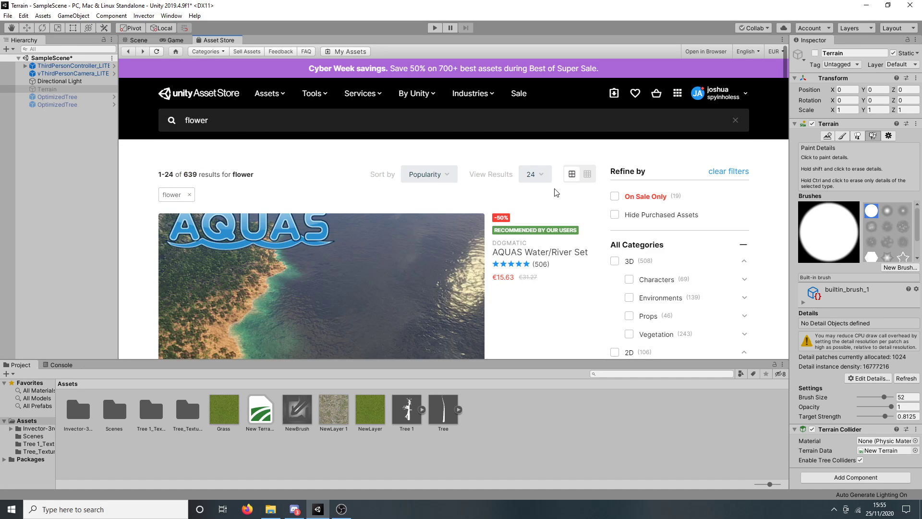
# - Look through the flower results and restrict them to free assets
pyautogui.scroll(-5, 556, 192)
pyautogui.scroll(3, 555, 197)
pyautogui.scroll(-3, 556, 198)
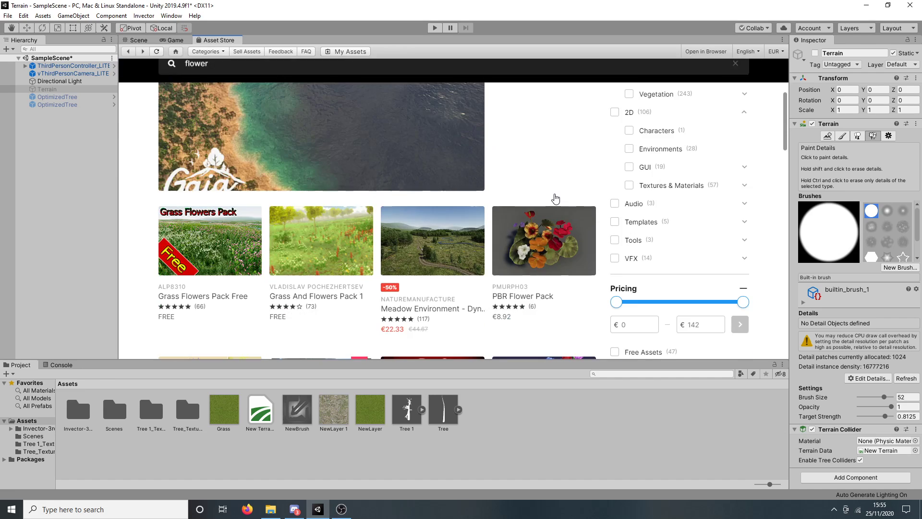
pyautogui.scroll(3, 621, 203)
pyautogui.scroll(-3, 620, 211)
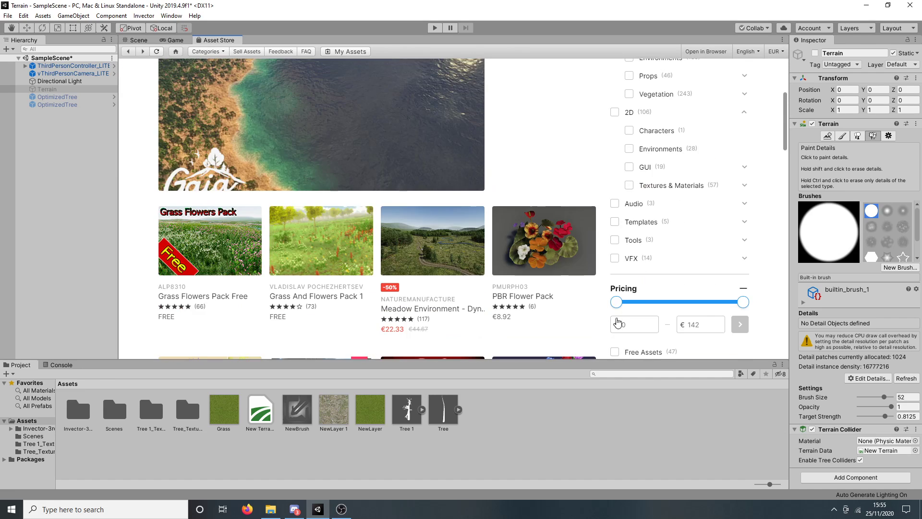
pyautogui.click(614, 351)
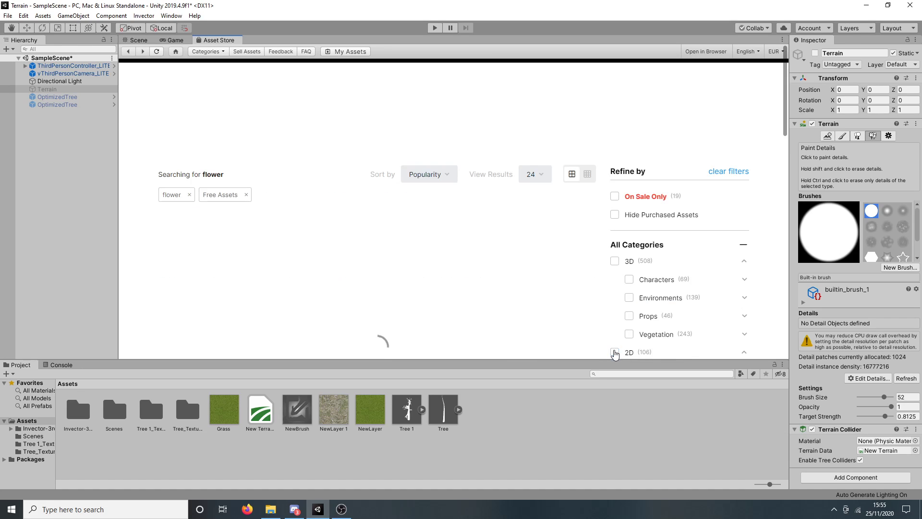
# - Open the free Lowpoly Flowers asset in the results and import its whole package into the project
pyautogui.scroll(-10, 595, 252)
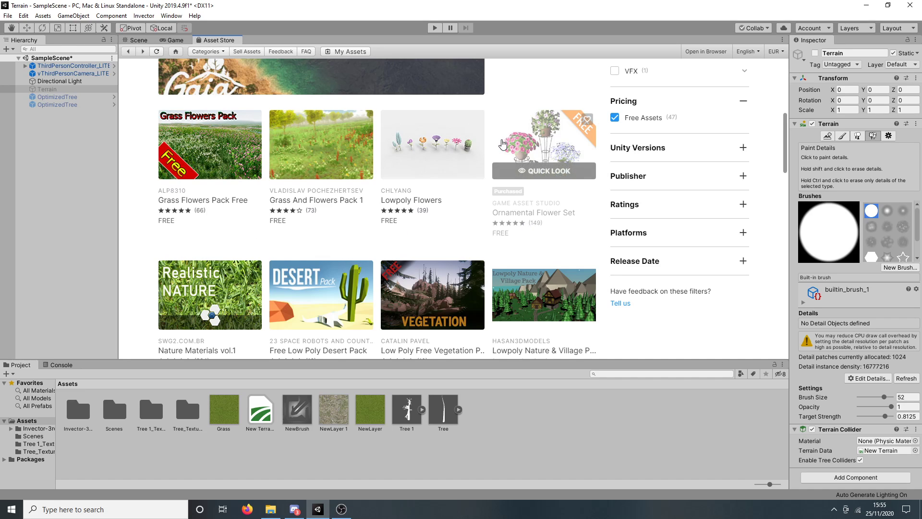
pyautogui.click(456, 140)
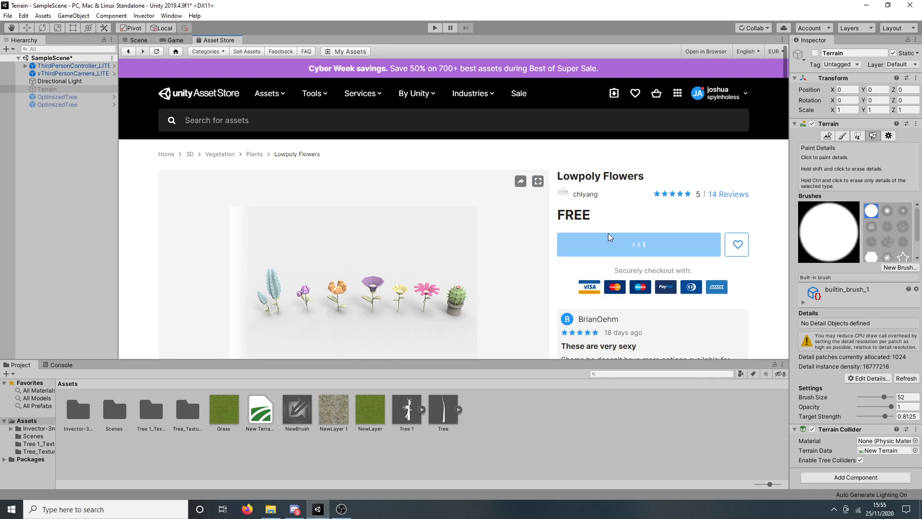
pyautogui.click(638, 245)
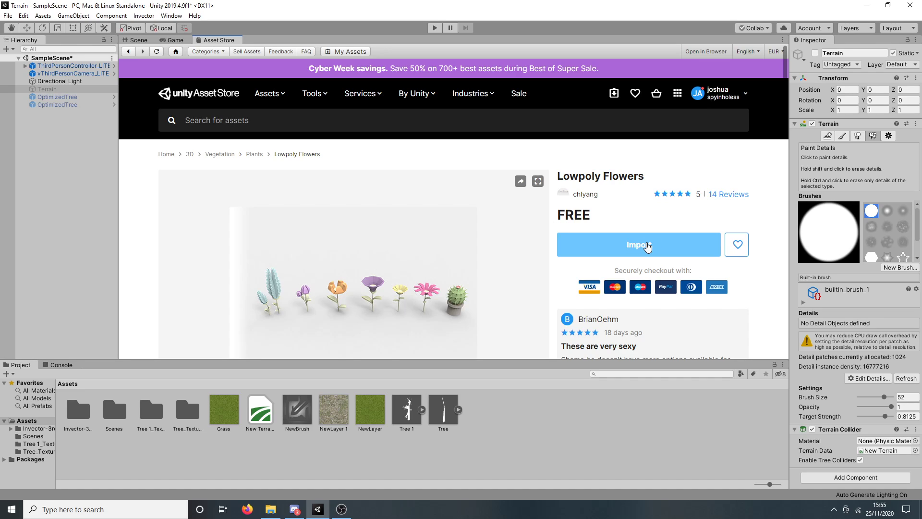
pyautogui.click(646, 245)
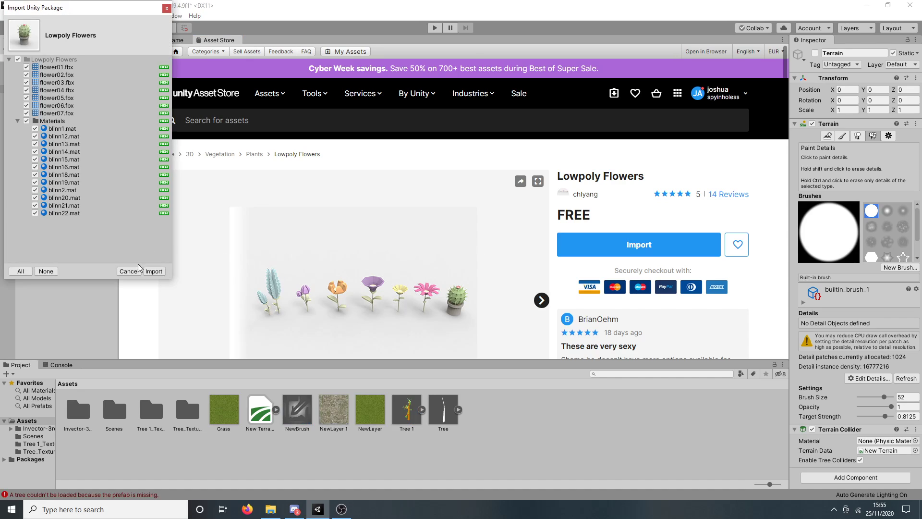
pyautogui.click(152, 272)
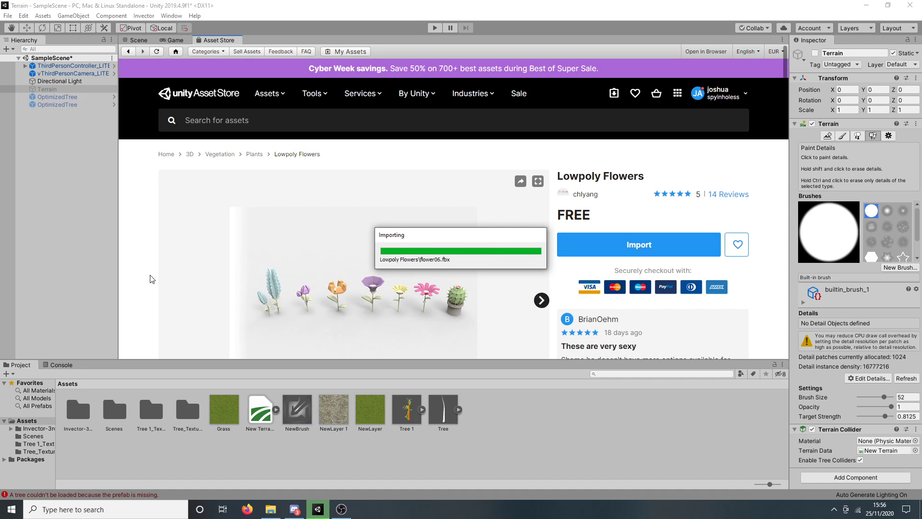
# - Return to the Scene view and reactivate the Terrain object
pyautogui.click(145, 43)
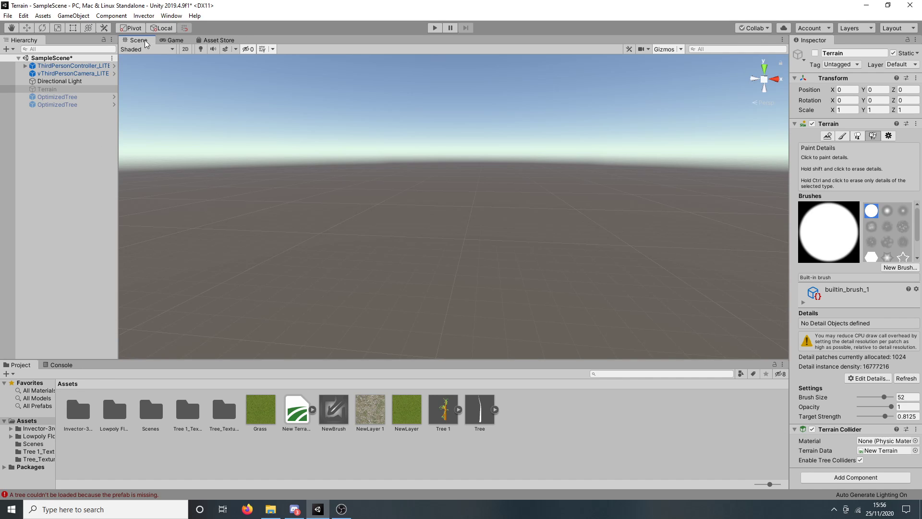
pyautogui.click(815, 53)
pyautogui.moveTo(618, 254); pyautogui.dragTo(498, 207, button='middle')
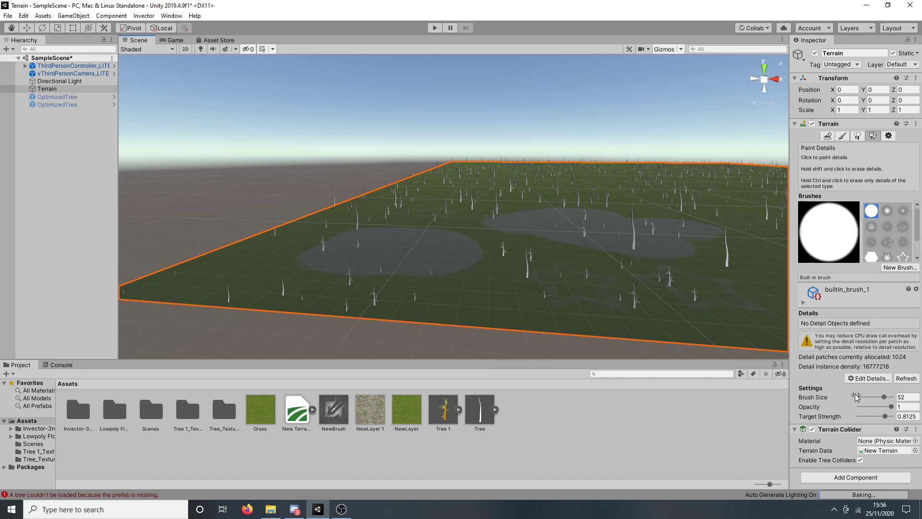
# - Add flower01 from the Lowpoly Flowers folder as a terrain detail mesh, keeping the Grass render mode
pyautogui.click(870, 378)
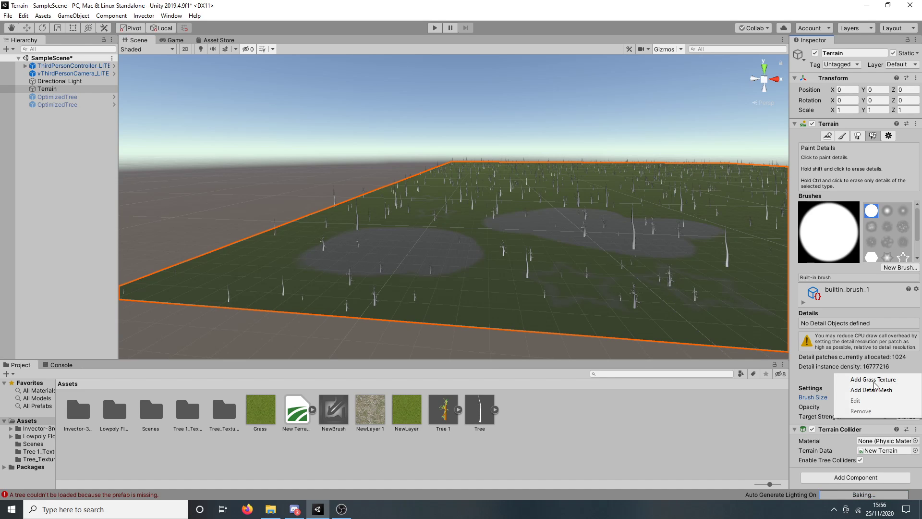
pyautogui.click(873, 392)
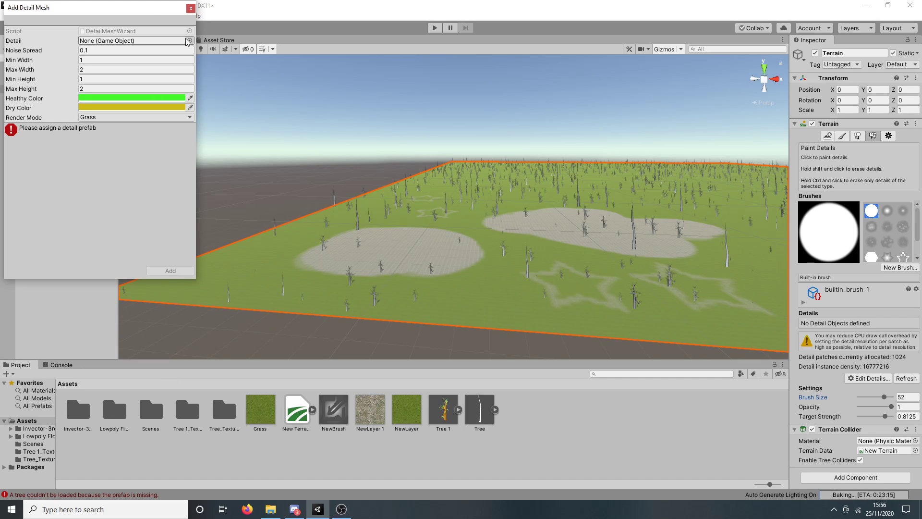
pyautogui.doubleClick(114, 410)
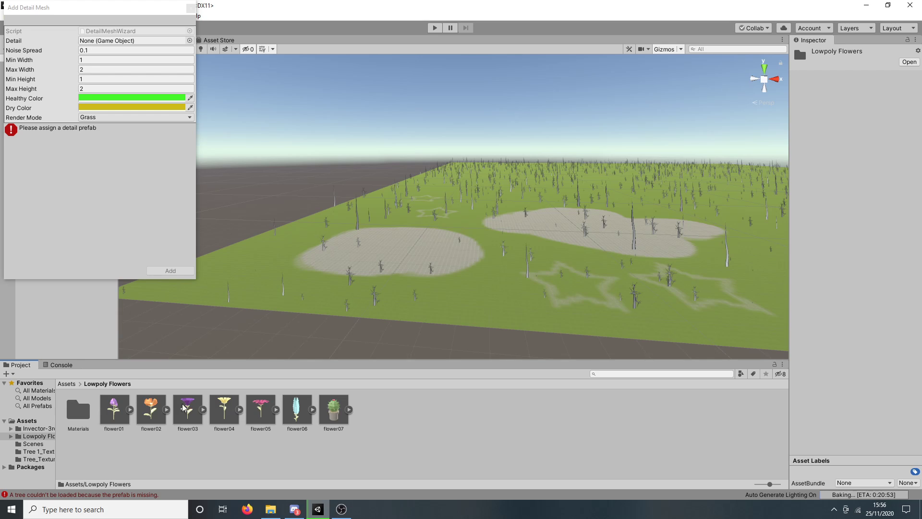
pyautogui.moveTo(114, 419); pyautogui.dragTo(122, 42)
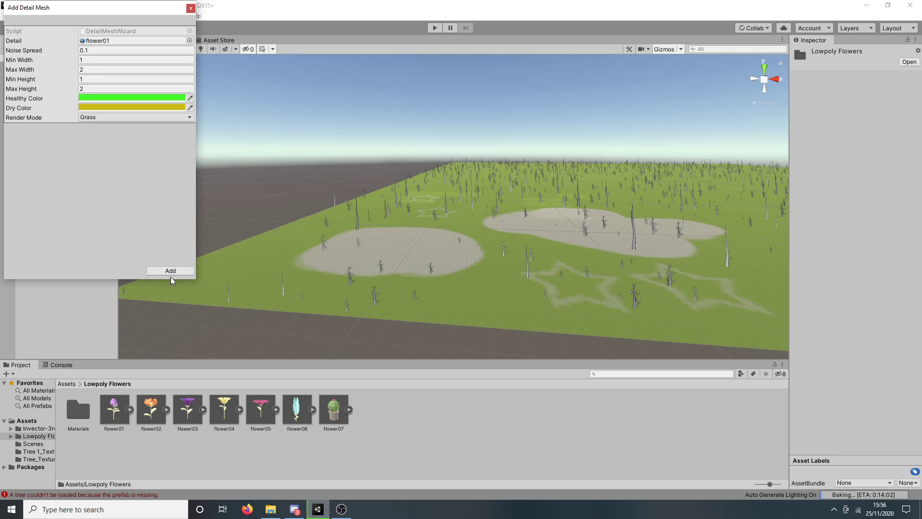
pyautogui.click(177, 117)
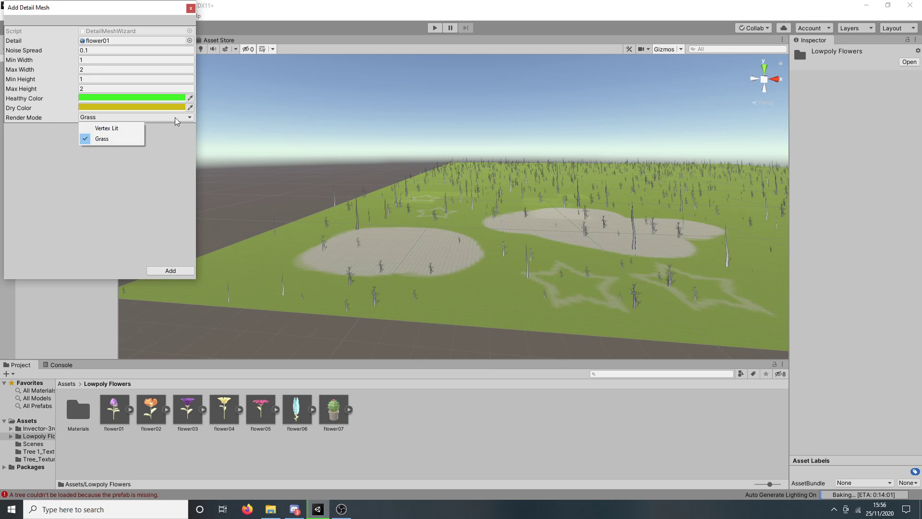
pyautogui.click(176, 118)
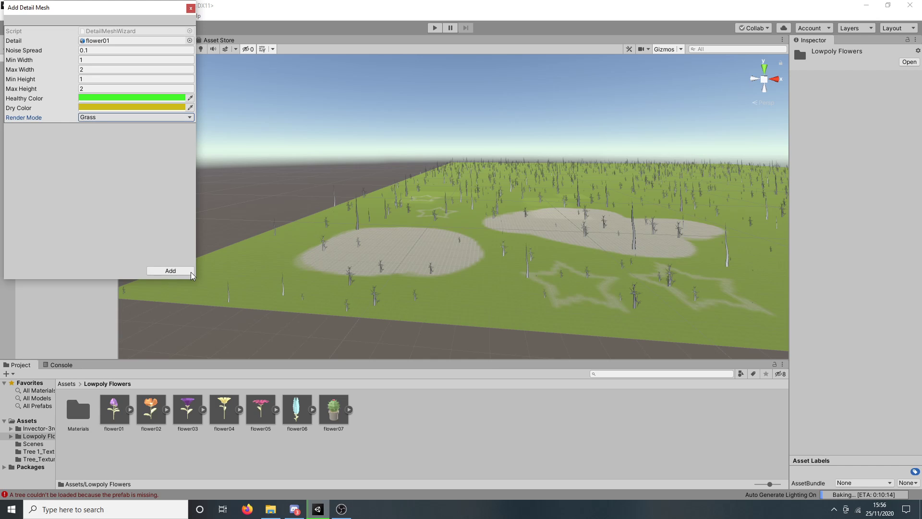
pyautogui.click(190, 272)
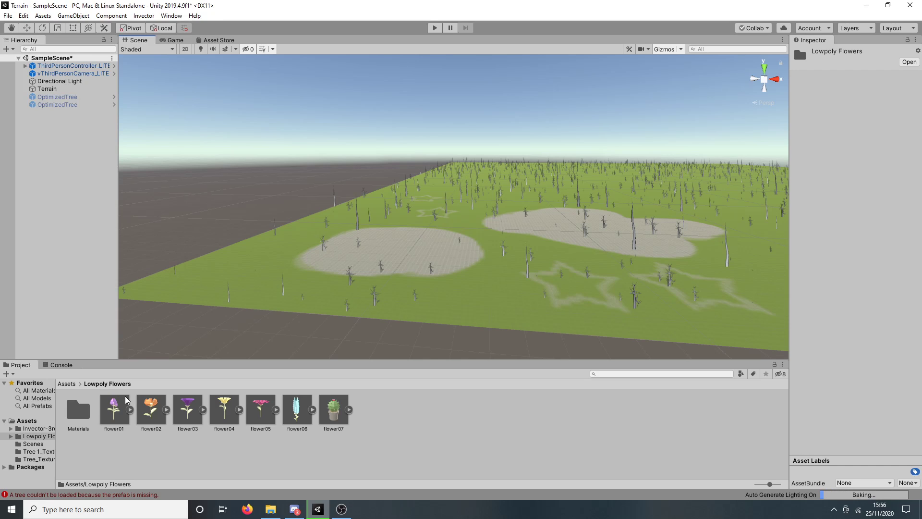
# - Select the Terrain and choose the flower01 detail for painting on the grass near the terrain's front edge
pyautogui.click(46, 91)
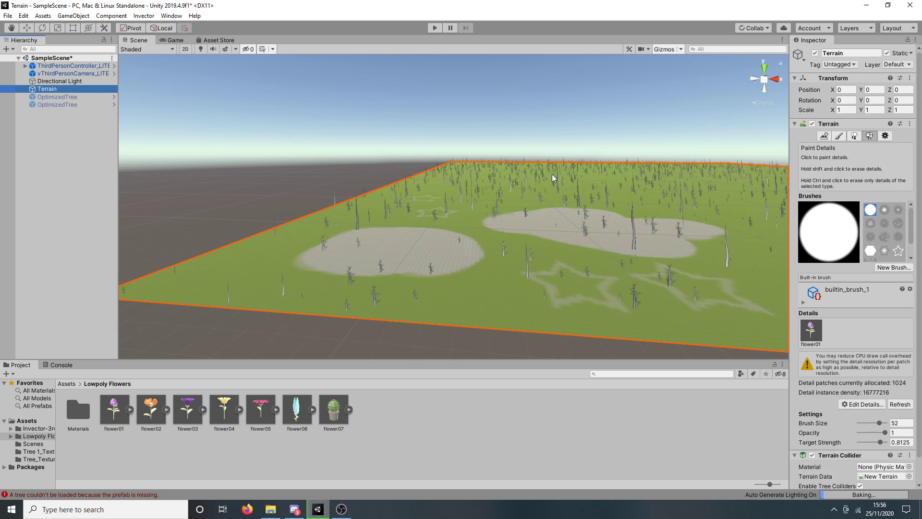
pyautogui.click(810, 325)
pyautogui.scroll(2, 378, 271)
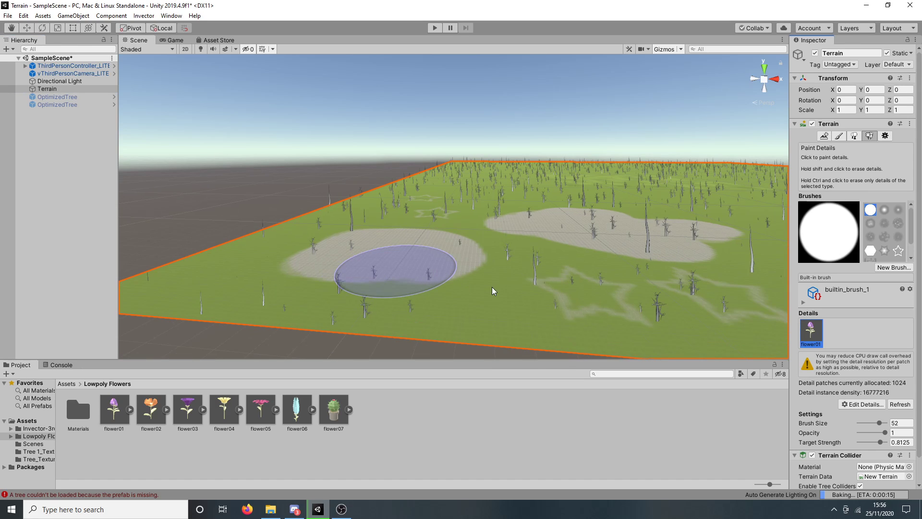
pyautogui.scroll(2, 491, 287)
pyautogui.scroll(2, 501, 296)
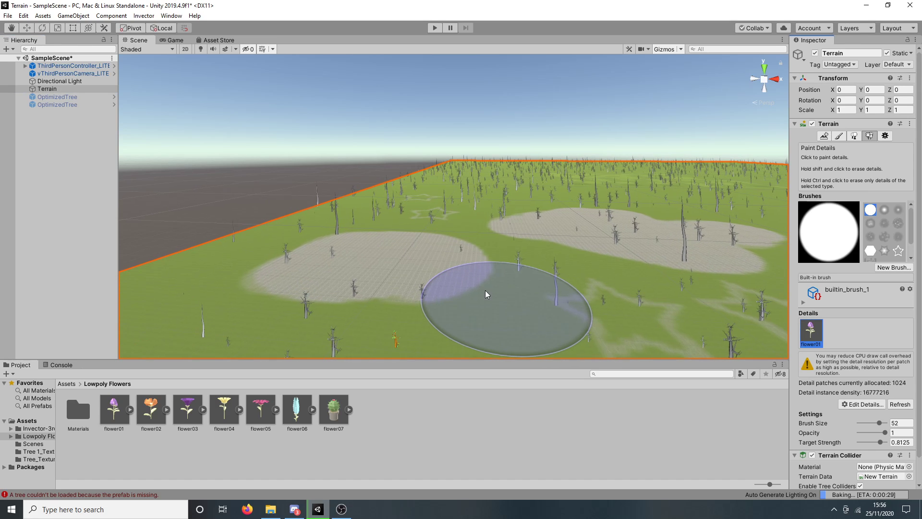
pyautogui.scroll(3, 500, 266)
pyautogui.scroll(3, 491, 238)
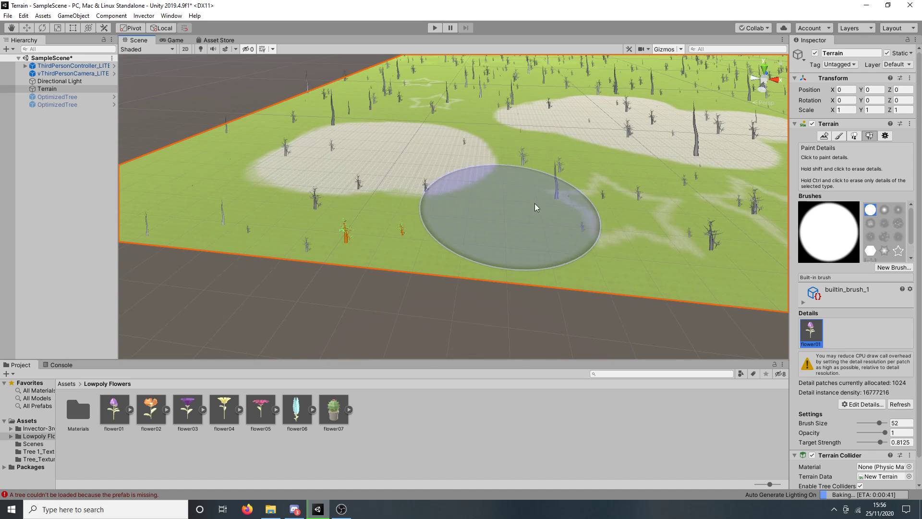
pyautogui.scroll(5, 539, 209)
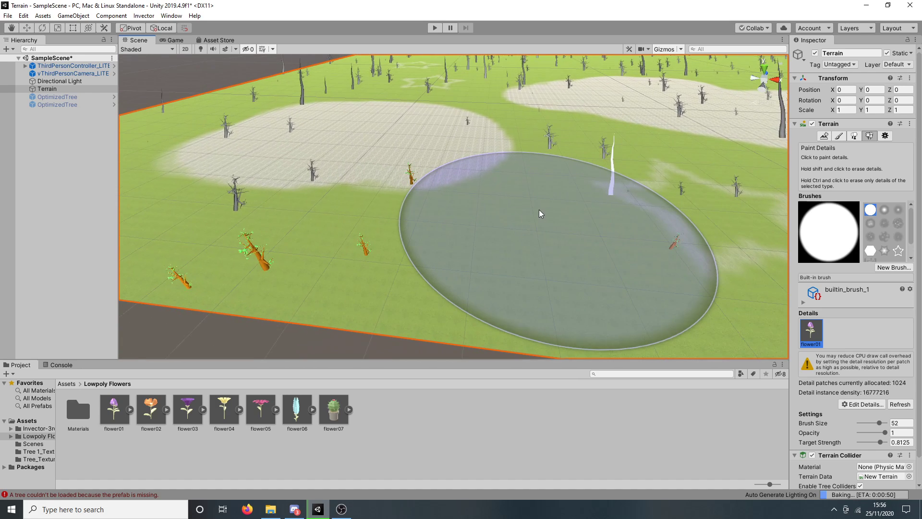
pyautogui.scroll(8, 497, 158)
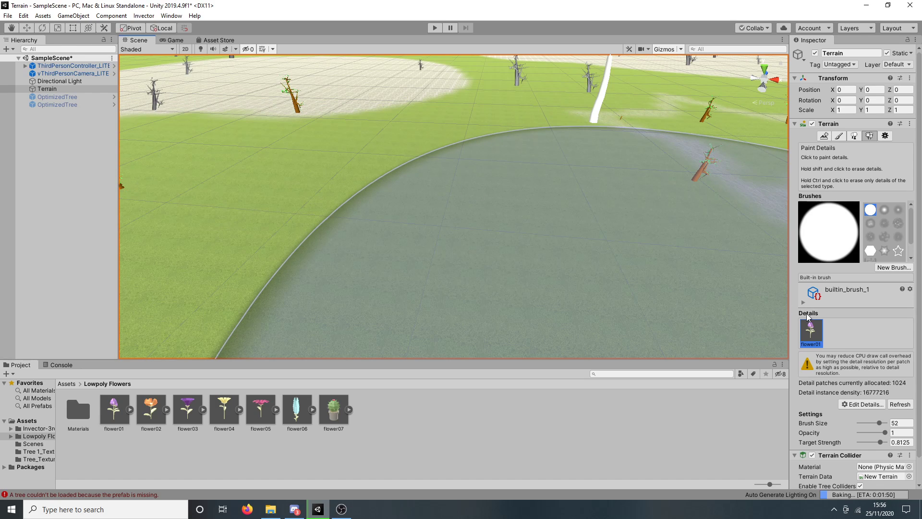
# - Check flower01's detail mesh settings without changing them, and set the detail brush size to 3
pyautogui.doubleClick(808, 328)
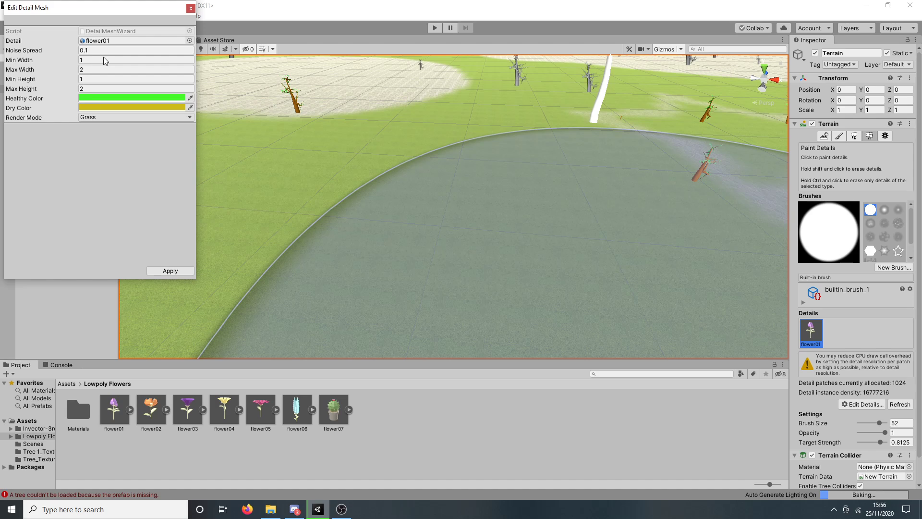
pyautogui.click(190, 11)
pyautogui.scroll(-5, 529, 187)
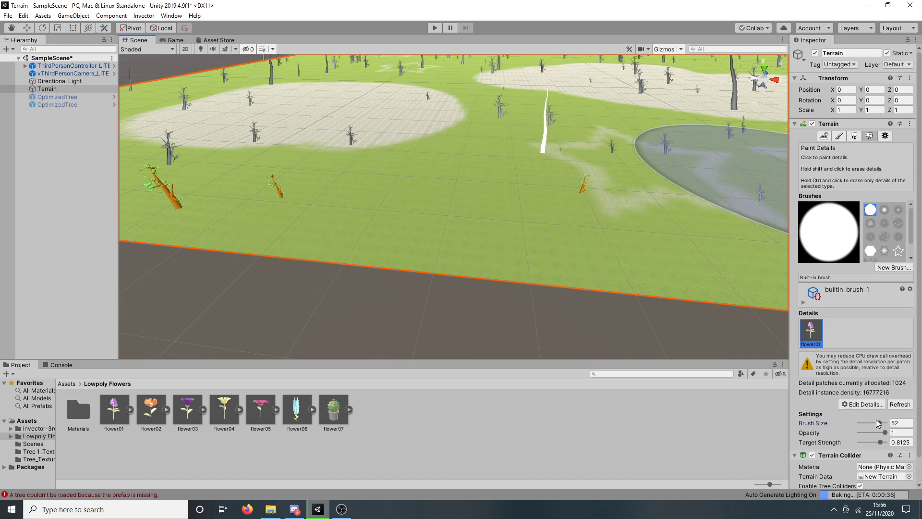
pyautogui.moveTo(877, 423); pyautogui.dragTo(863, 423)
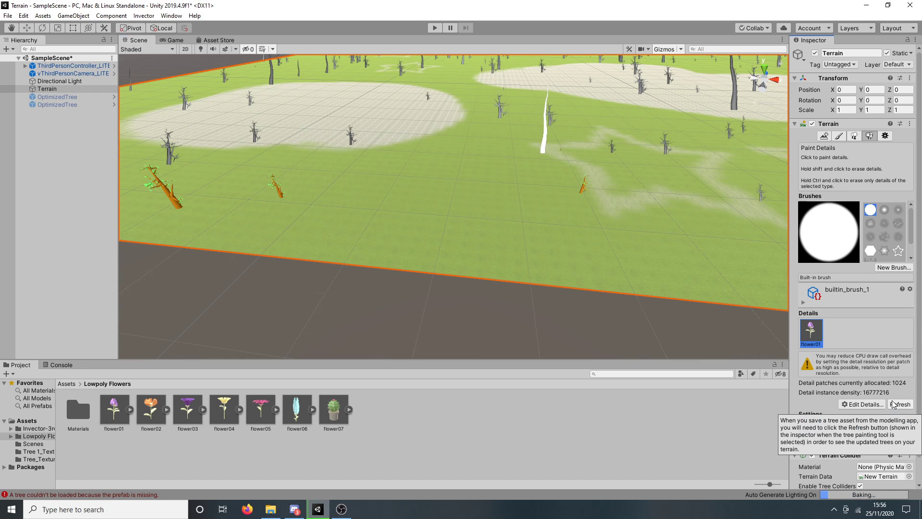
# - Turn off Auto Generate in the scene's lighting settings and close them
pyautogui.click(792, 494)
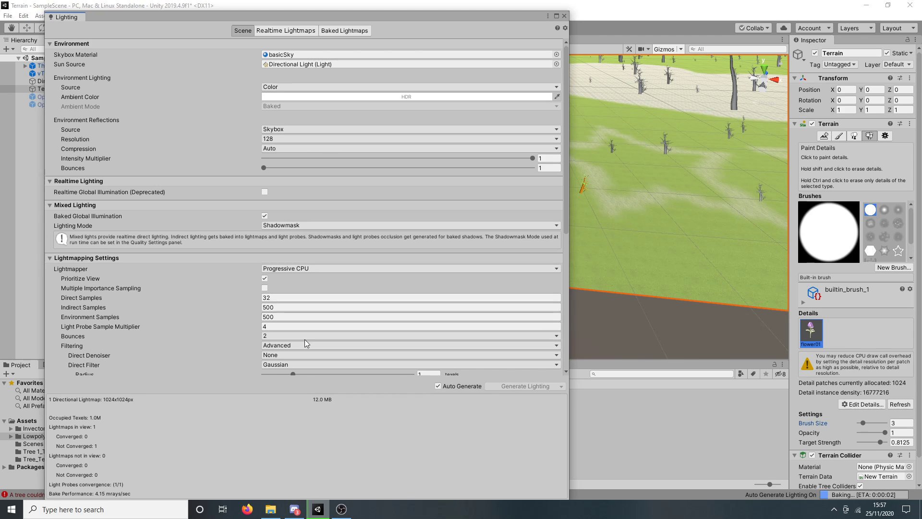
pyautogui.click(437, 386)
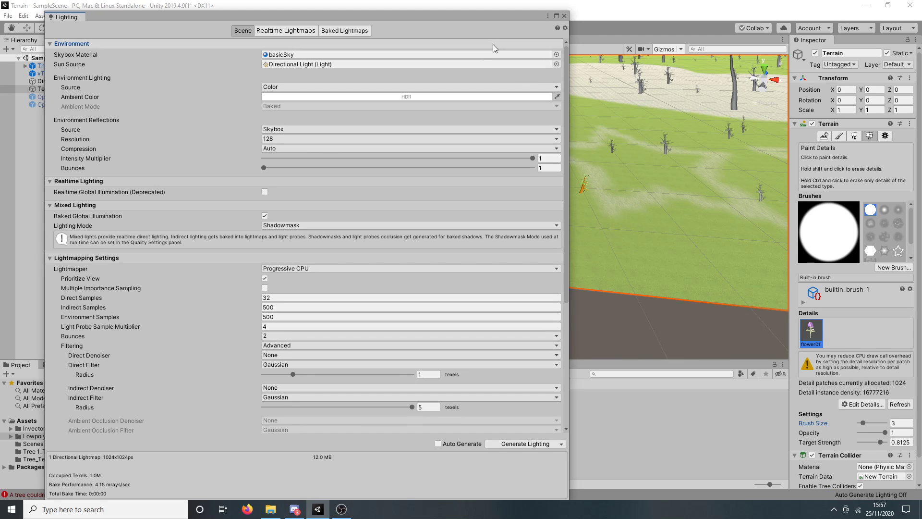
pyautogui.click(564, 16)
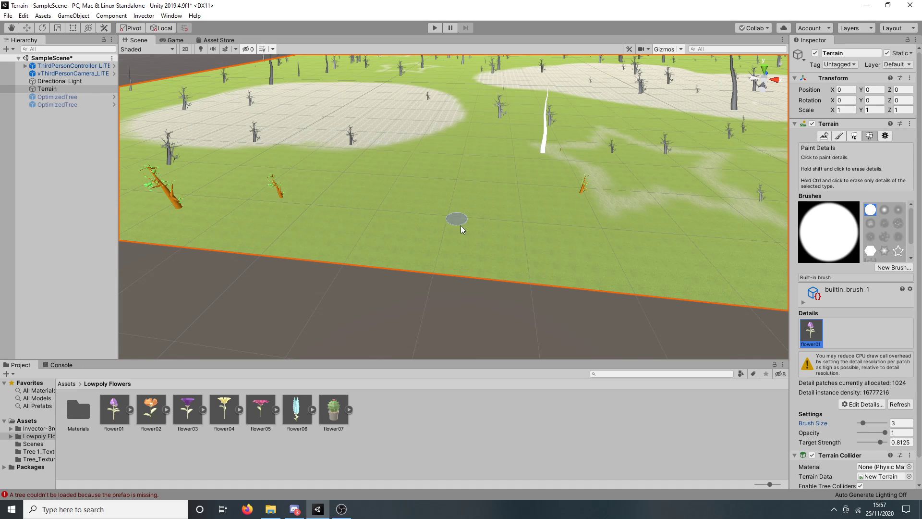
# - Refresh the terrain's detail objects
pyautogui.scroll(3, 460, 225)
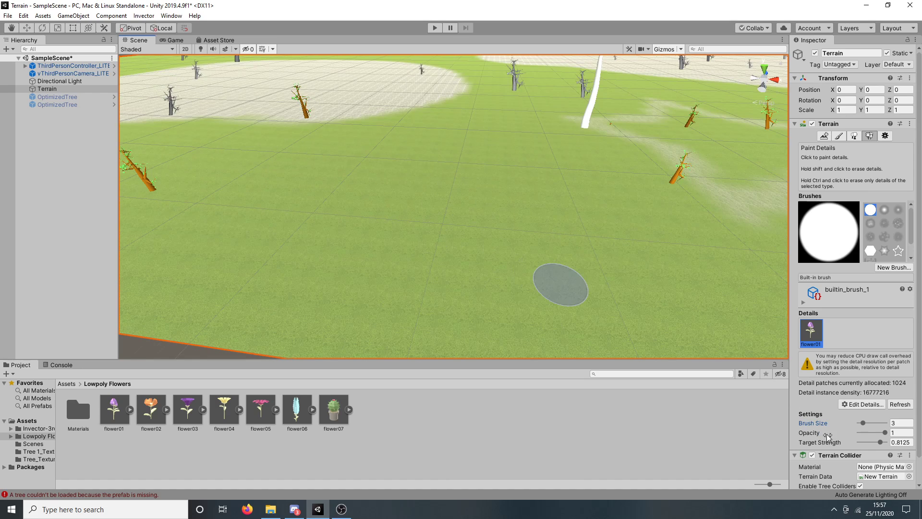
pyautogui.scroll(-2, 832, 441)
pyautogui.click(901, 379)
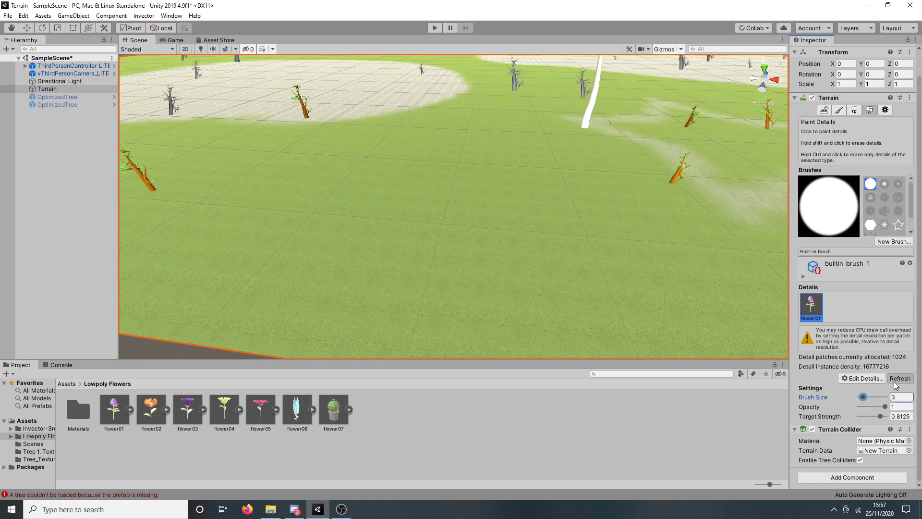
pyautogui.click(901, 379)
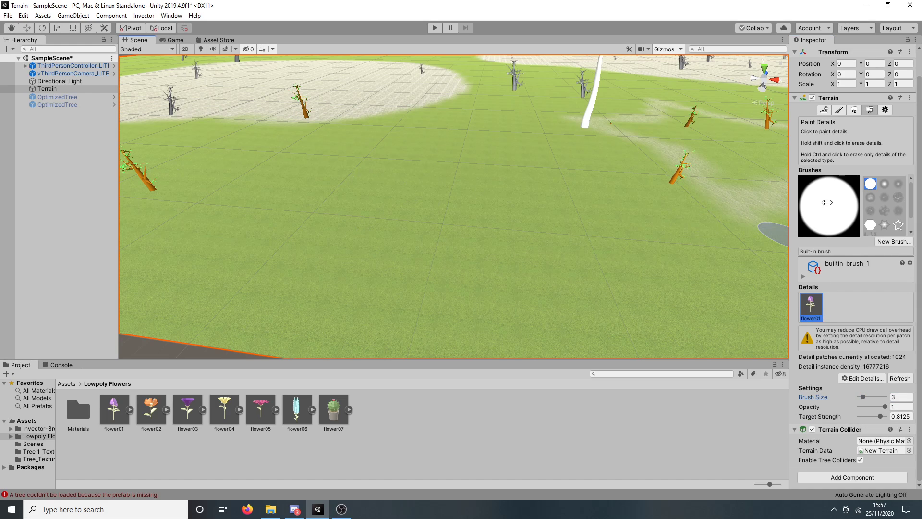
# - Disable Auto Connect in the Terrain's basic settings
pyautogui.click(885, 110)
pyautogui.scroll(-3, 768, 180)
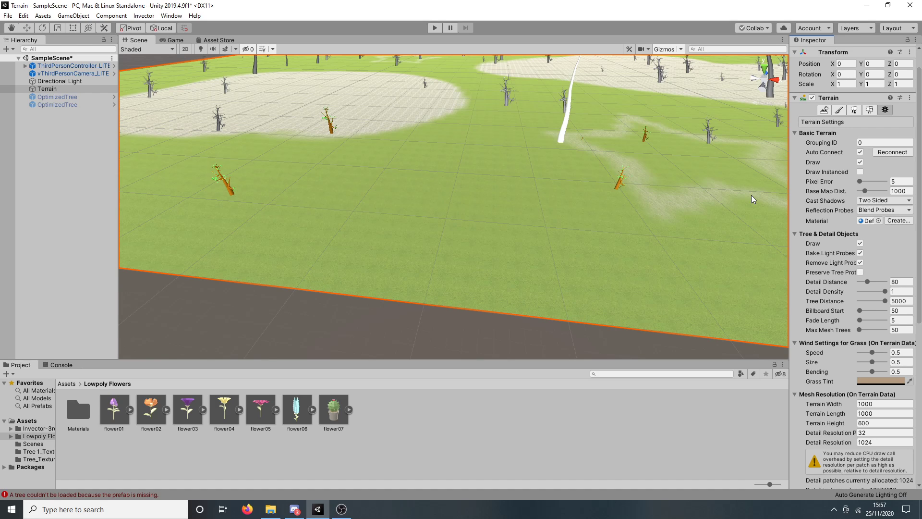
pyautogui.scroll(-3, 752, 195)
pyautogui.moveTo(497, 199); pyautogui.dragTo(598, 228, button='right')
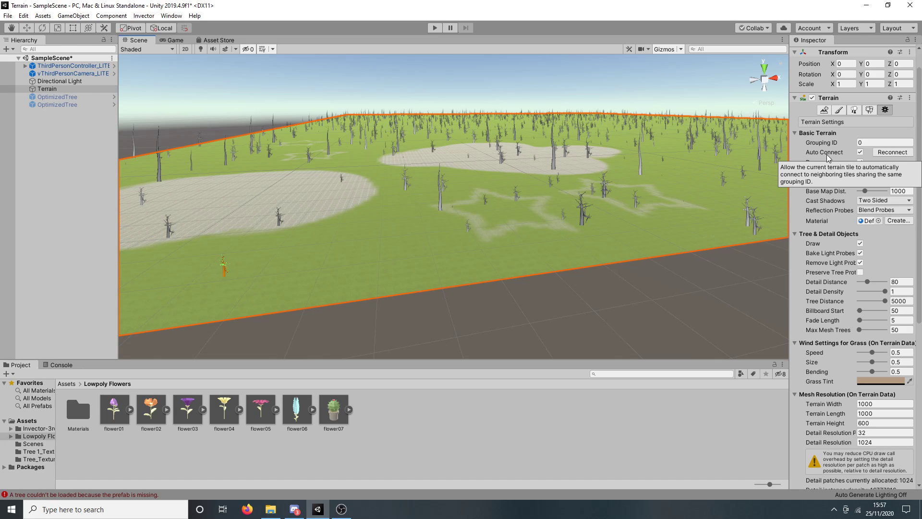
pyautogui.click(860, 151)
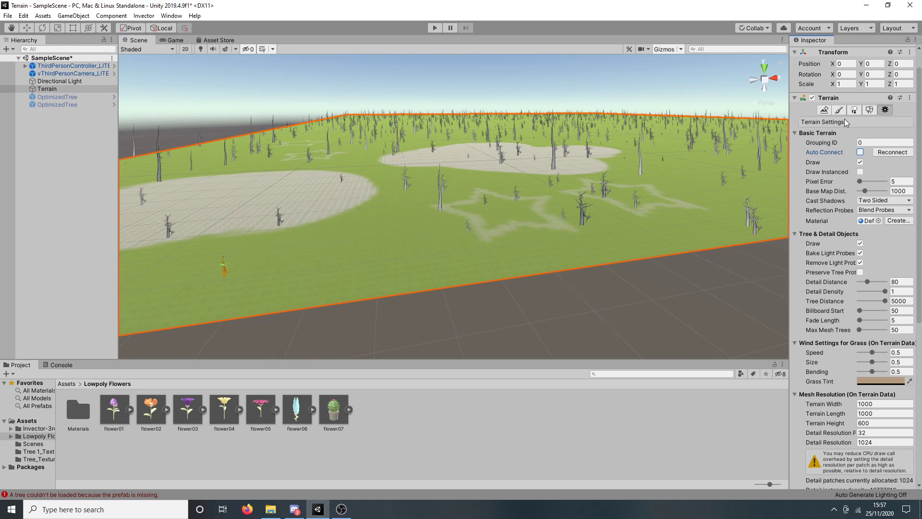
# - Create a neighbouring terrain tile on the negative X side of the existing Terrain
pyautogui.click(829, 110)
pyautogui.moveTo(713, 145); pyautogui.dragTo(339, 179, button='right')
pyautogui.scroll(-1, 485, 211)
pyautogui.click(309, 146)
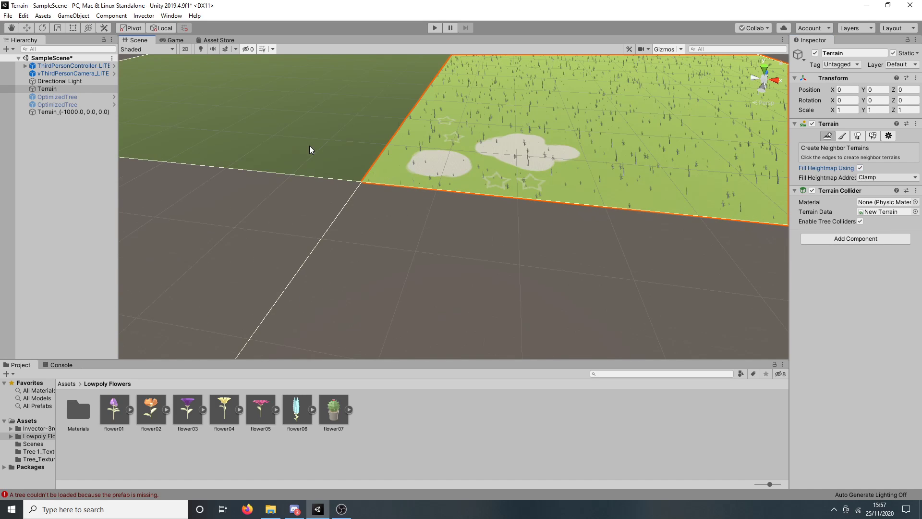
pyautogui.moveTo(309, 146); pyautogui.dragTo(465, 242, button='middle')
pyautogui.scroll(1, 525, 241)
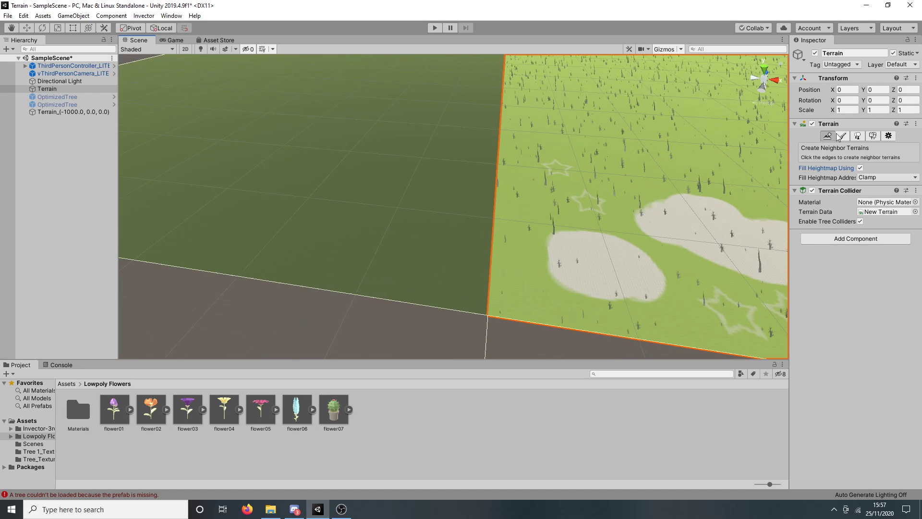
# - Try raising the ground around the border between the two terrain tiles with a brush size of 1045, and undo it
pyautogui.click(840, 137)
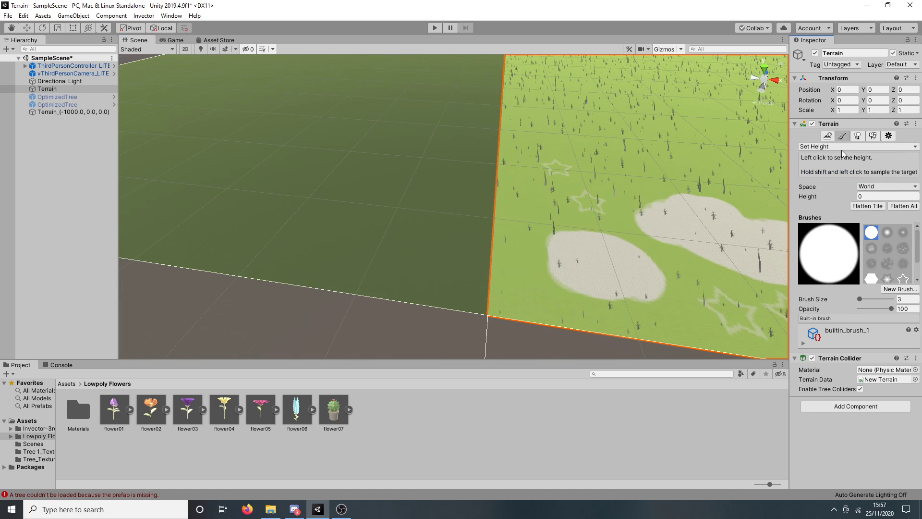
pyautogui.click(818, 146)
pyautogui.click(814, 158)
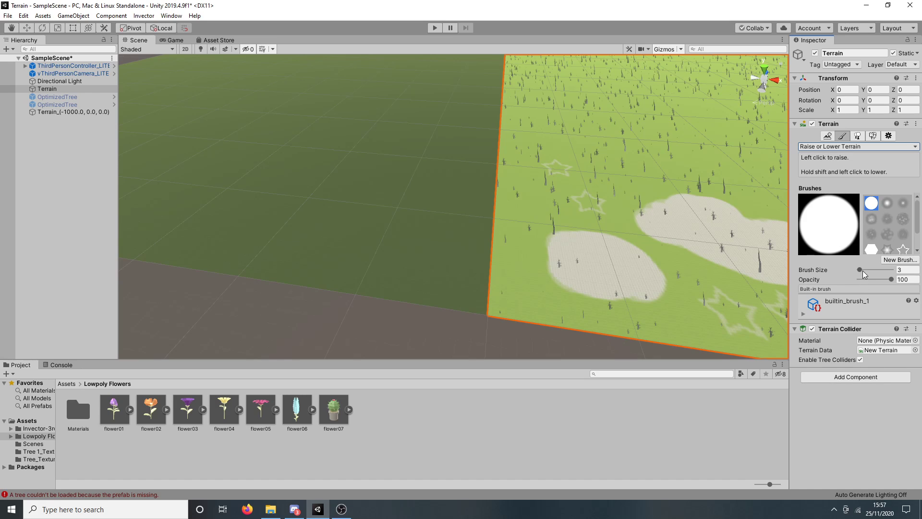
pyautogui.moveTo(863, 270); pyautogui.dragTo(873, 270)
pyautogui.click(571, 247)
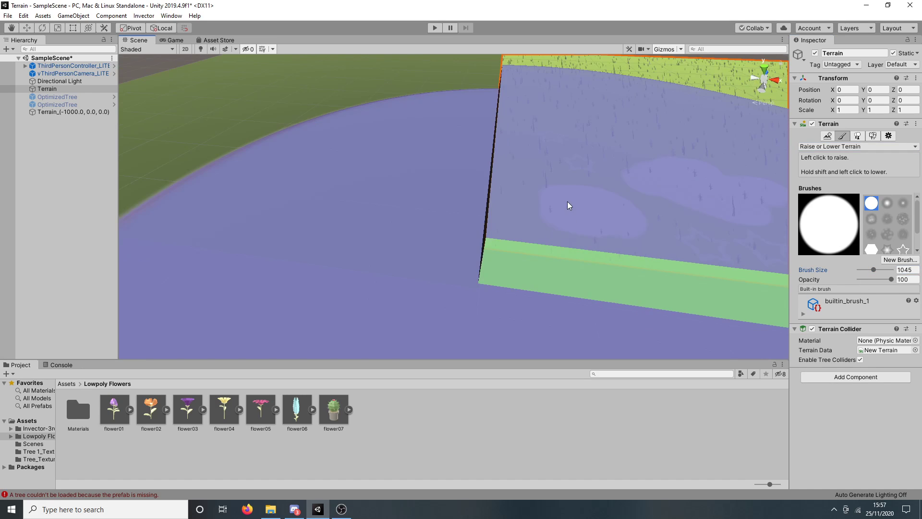
pyautogui.scroll(-6, 567, 201)
pyautogui.scroll(3, 623, 223)
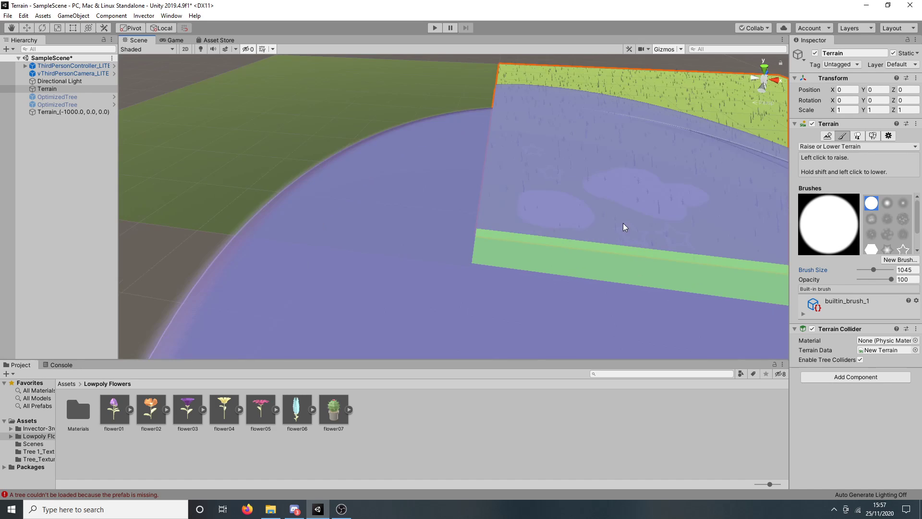
pyautogui.scroll(5, 623, 223)
pyautogui.hotkey('ctrl', 'z')
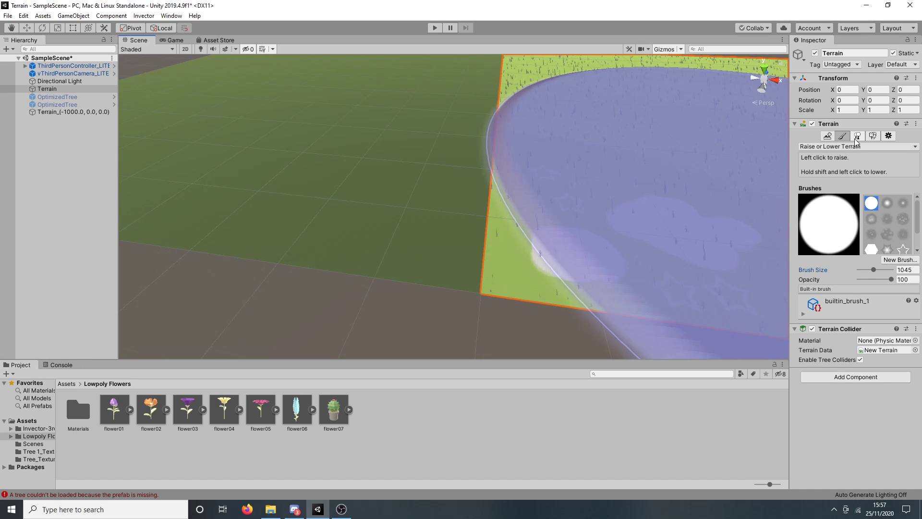
# - Enable Auto Connect in the Terrain's basic settings
pyautogui.click(874, 136)
pyautogui.click(887, 136)
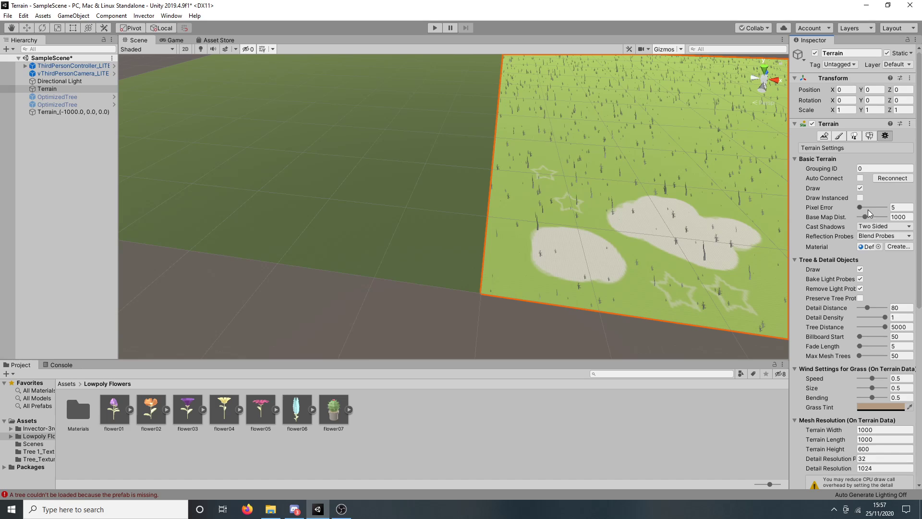
pyautogui.click(860, 178)
# - Switch the Draw option in the basic terrain settings off and back on several times, leaving it enabled
pyautogui.click(860, 188)
pyautogui.click(861, 188)
pyautogui.click(860, 188)
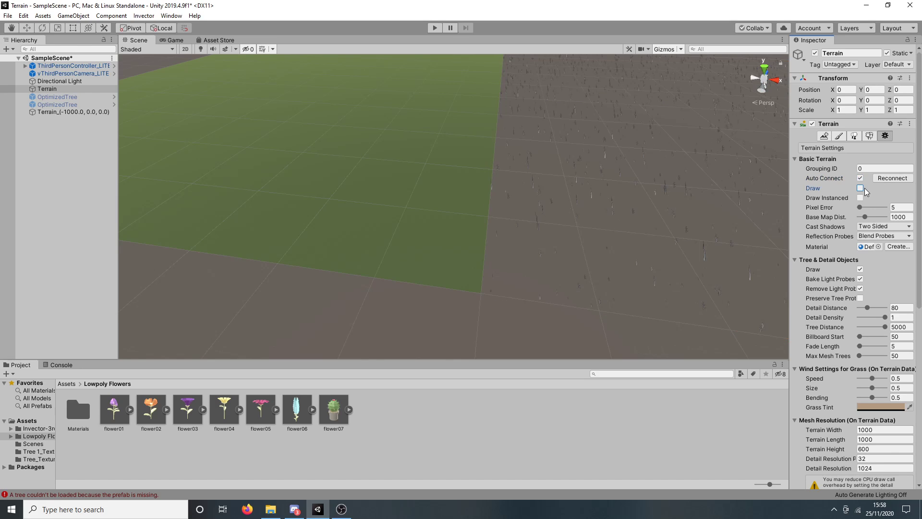
pyautogui.click(860, 189)
pyautogui.click(864, 188)
pyautogui.click(864, 188)
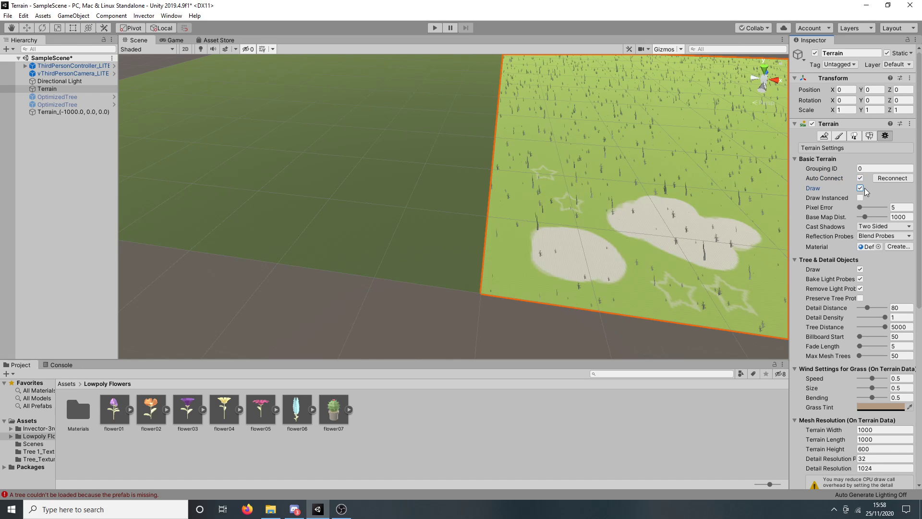
# - Review the Cast Shadows options, keeping Two Sided, and look through the remaining terrain settings
pyautogui.moveTo(428, 198); pyautogui.dragTo(632, 181, button='right')
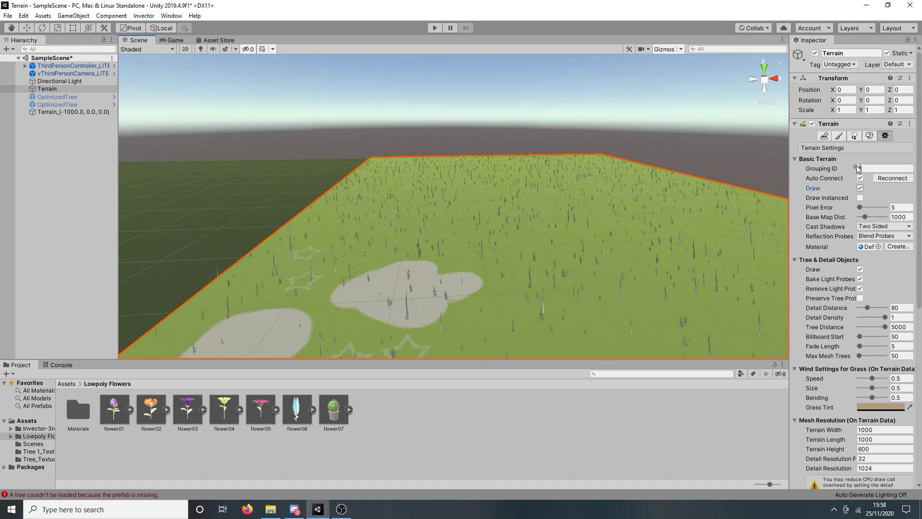
pyautogui.click(874, 224)
pyautogui.click(868, 256)
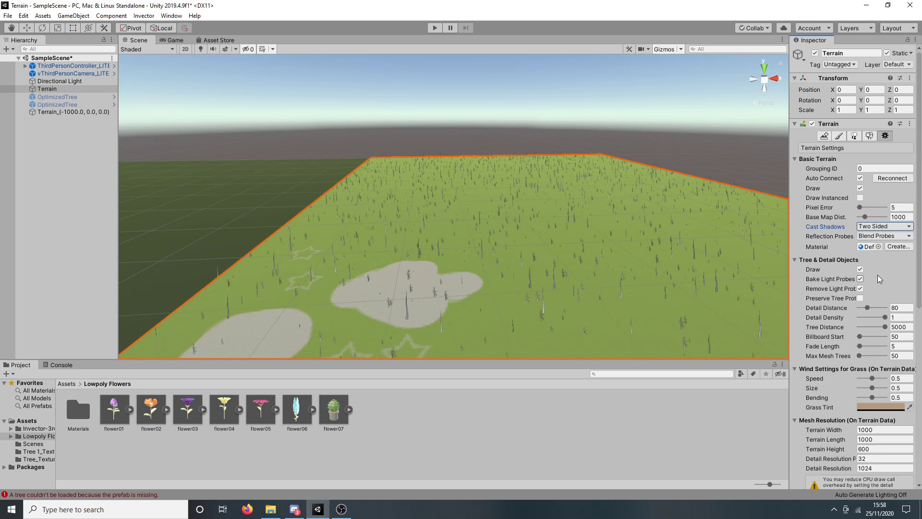
pyautogui.scroll(-3, 875, 288)
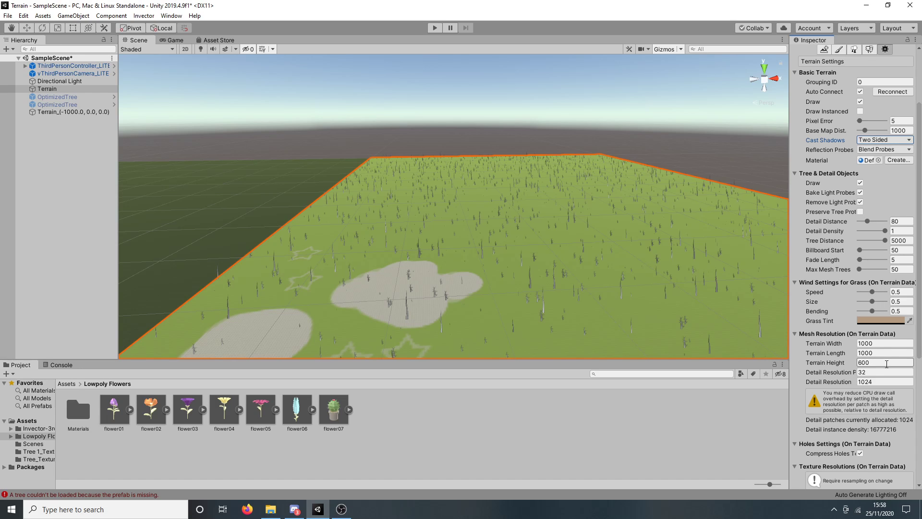
pyautogui.scroll(-3, 829, 322)
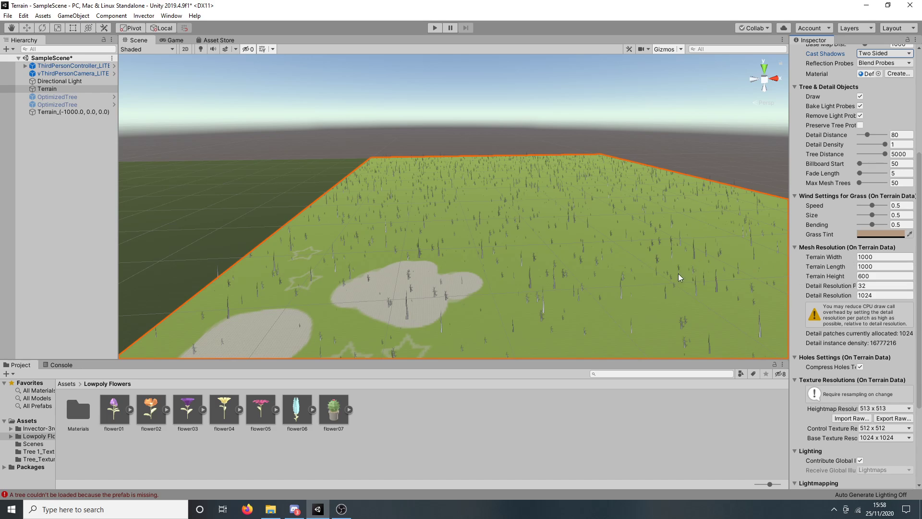
pyautogui.scroll(5, 833, 48)
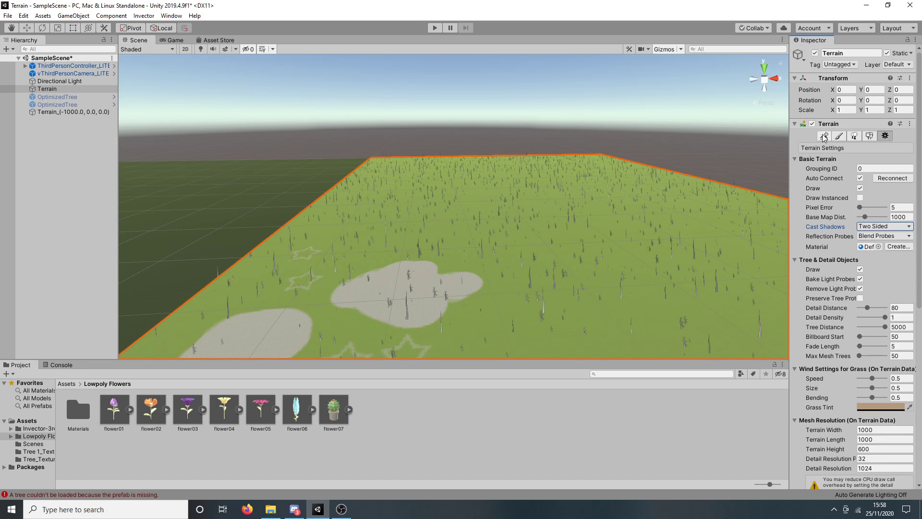
# - Paint a round hole beside the sandy patch using the Paint Holes tool with a brush size of 100
pyautogui.click(837, 137)
pyautogui.click(831, 147)
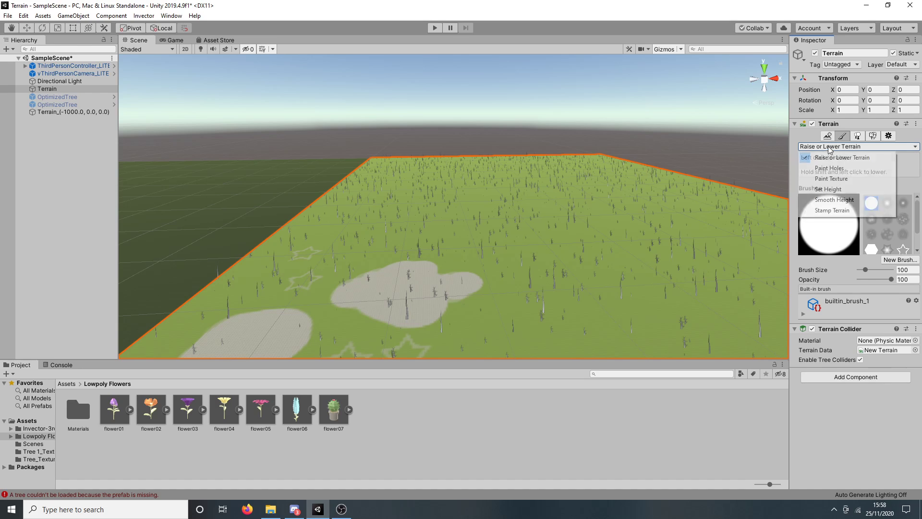
pyautogui.click(835, 168)
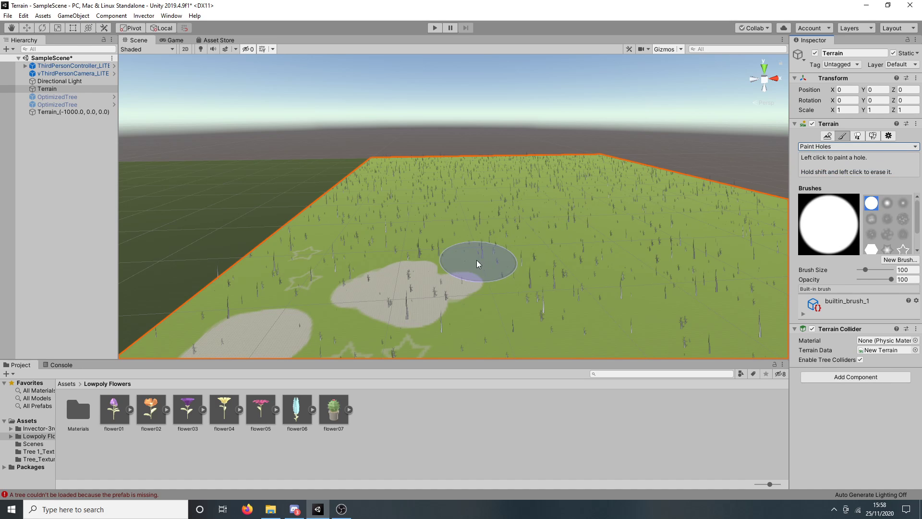
pyautogui.click(504, 266)
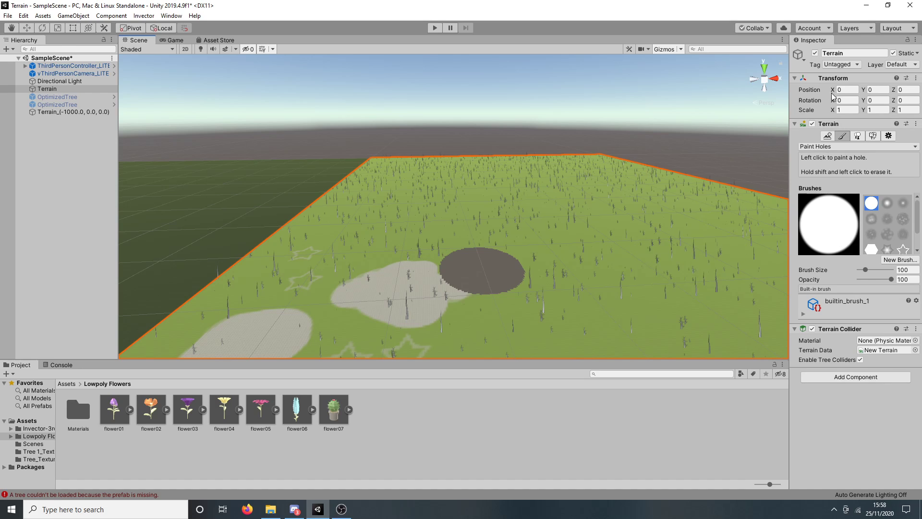
pyautogui.scroll(10, 572, 232)
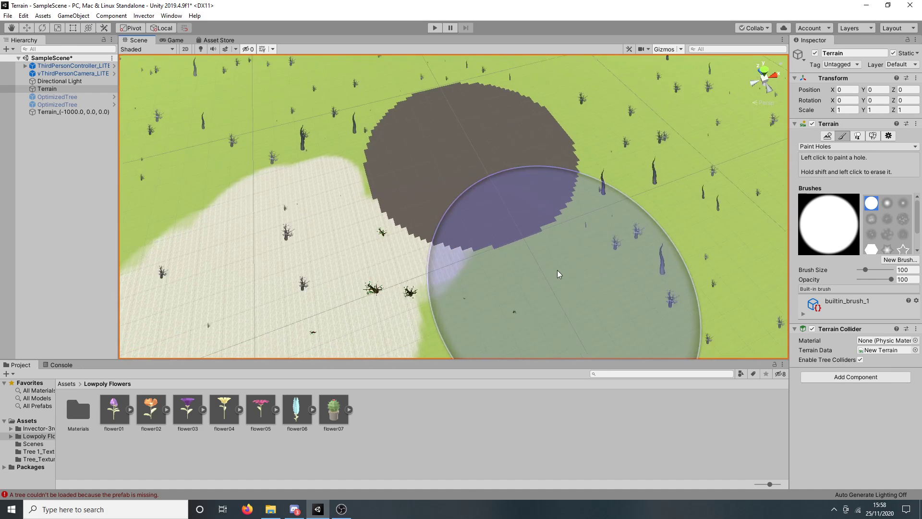
# - Undo the painted hole and enter 10000 for both the Terrain Width and Terrain Length
pyautogui.click(888, 136)
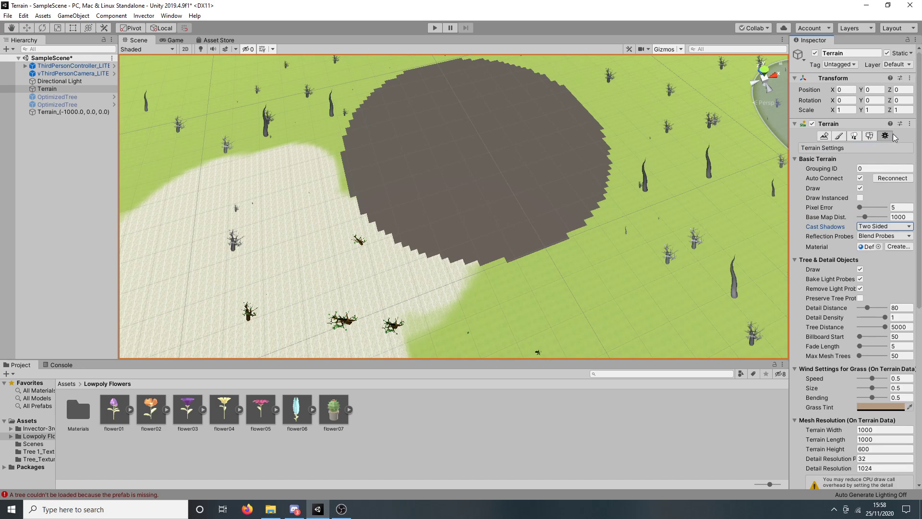
pyautogui.scroll(-6, 882, 330)
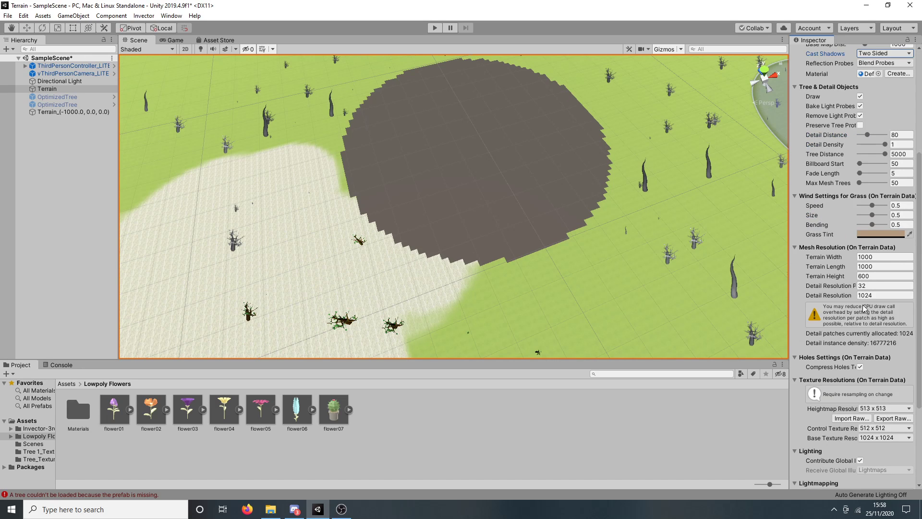
pyautogui.click(867, 259)
pyautogui.write('0000')
pyautogui.hotkey('ctrl', 'z')
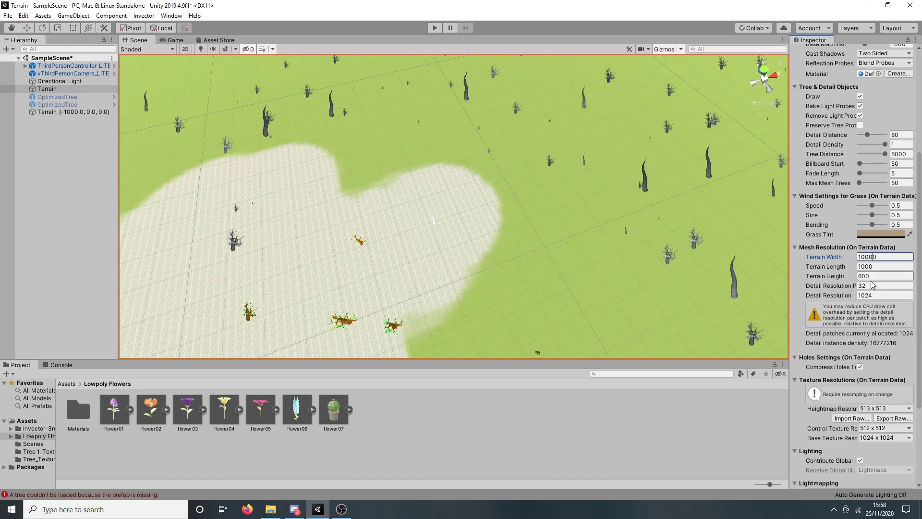
pyautogui.click(872, 266)
pyautogui.click(873, 266)
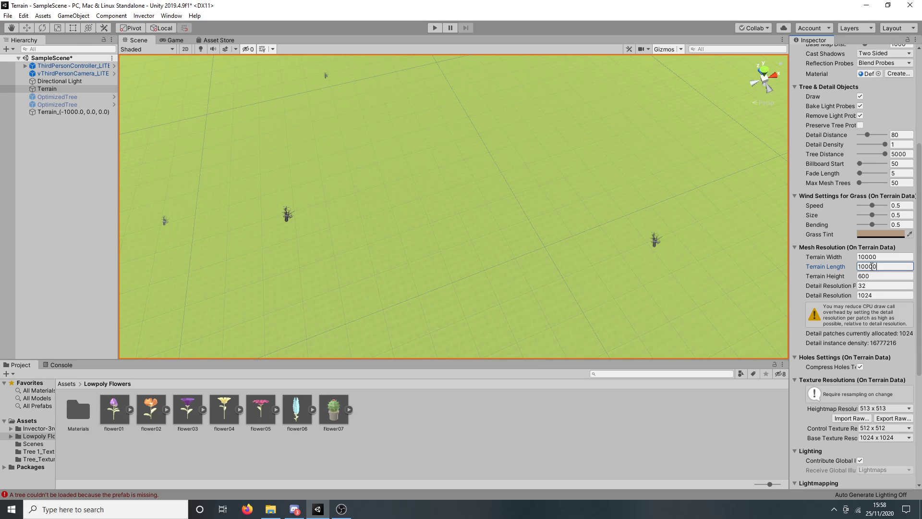
pyautogui.write('0')
# - Paint a hole in the widened terrain using the Paint Holes tool with a brush size of 100
pyautogui.scroll(6, 819, 192)
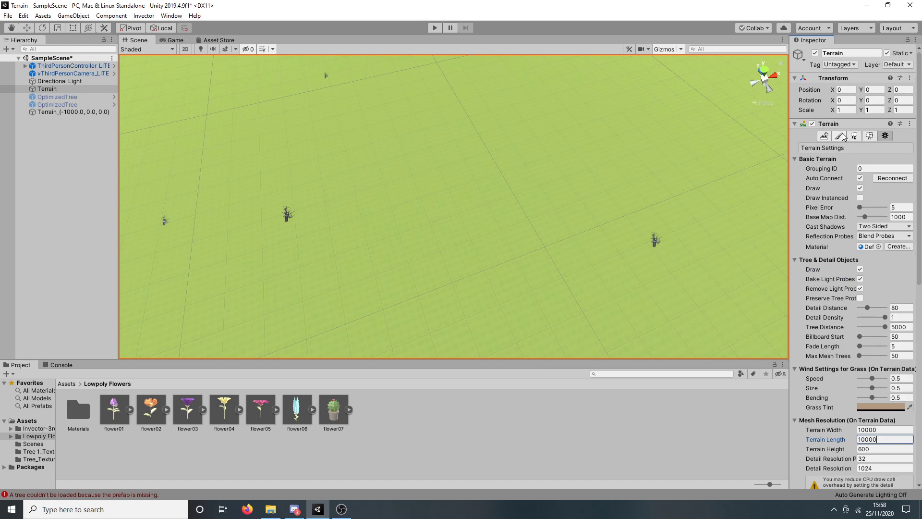
pyautogui.click(840, 136)
pyautogui.moveTo(744, 159)
pyautogui.mouseDown()
pyautogui.moveTo(533, 140)
pyautogui.moveTo(644, 184)
pyautogui.moveTo(710, 158)
pyautogui.mouseUp()
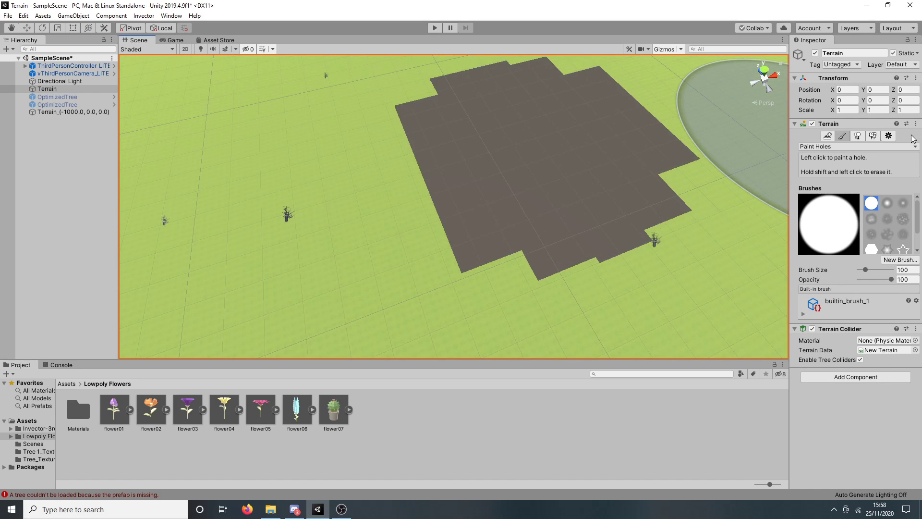
# - Re-enter 10000 as the Terrain Width and set the Terrain Length to 100
pyautogui.click(888, 135)
pyautogui.scroll(-10, 874, 315)
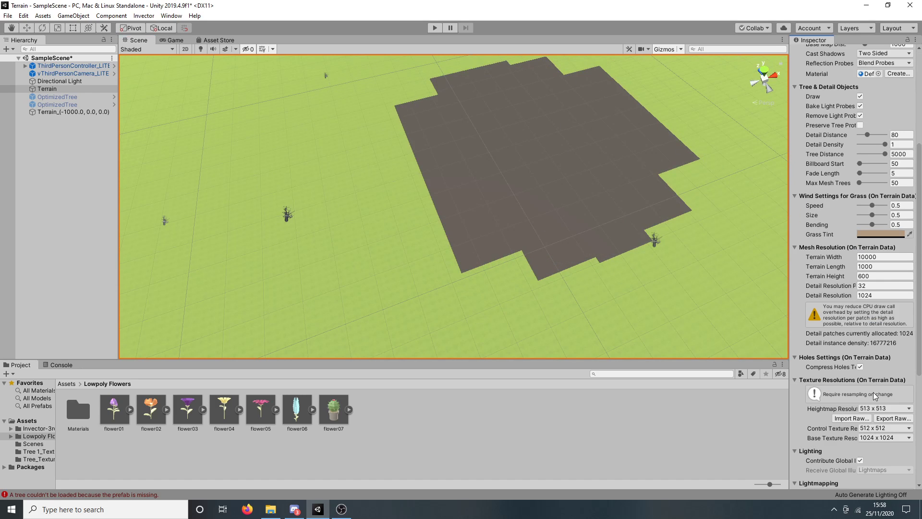
pyautogui.click(871, 266)
pyautogui.click(892, 258)
pyautogui.write('1')
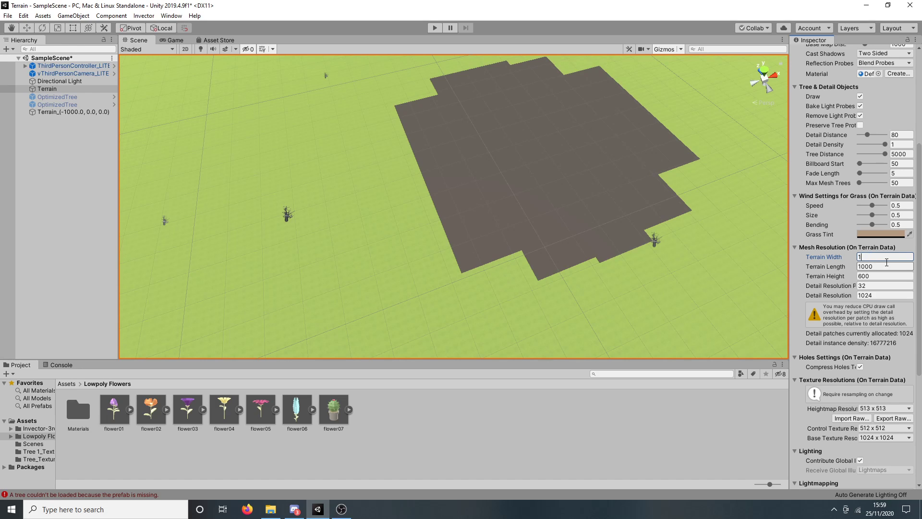
pyautogui.write('000')
pyautogui.press('Tab')
pyautogui.write('10')
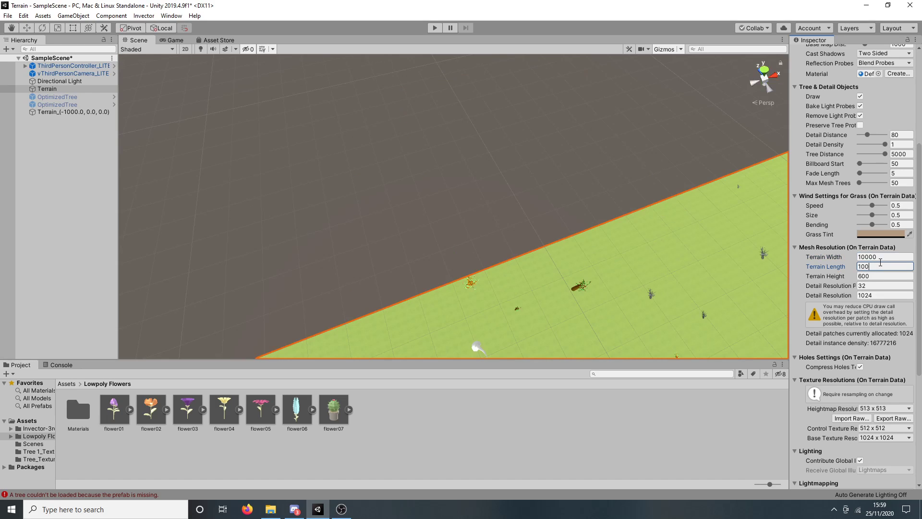
# - Set the Terrain Width to 100 in the mesh resolution settings
pyautogui.scroll(-3, 586, 195)
pyautogui.moveTo(579, 182); pyautogui.dragTo(501, 132, button='right')
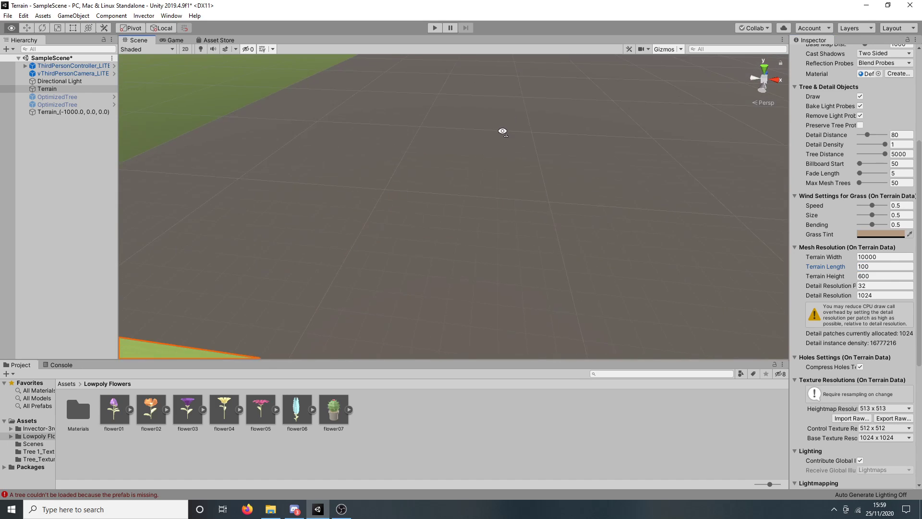
pyautogui.scroll(-5, 499, 136)
pyautogui.scroll(-2, 499, 137)
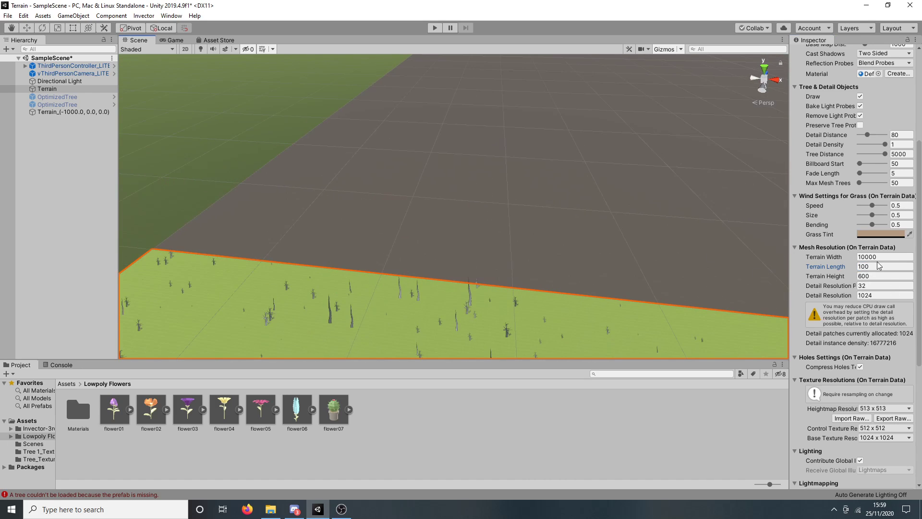
pyautogui.click(889, 248)
pyautogui.click(884, 247)
pyautogui.click(881, 247)
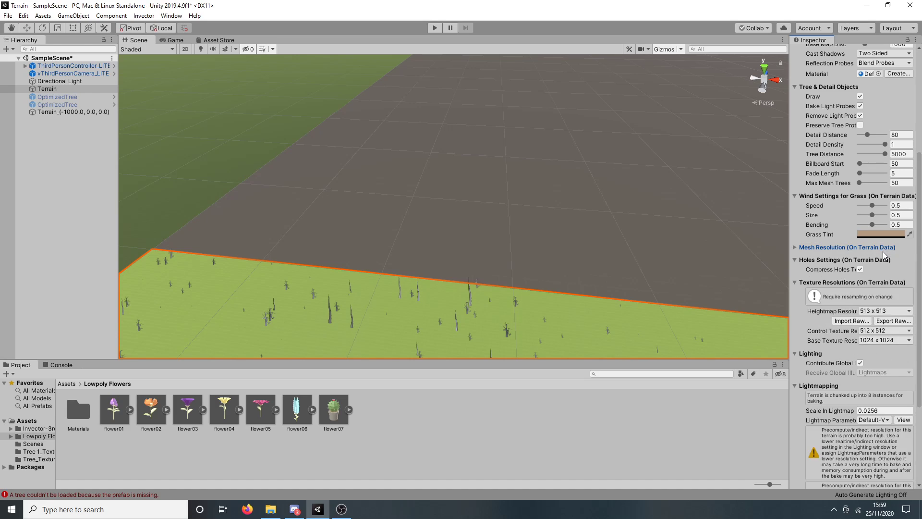
pyautogui.click(879, 248)
pyautogui.click(876, 257)
pyautogui.write('10')
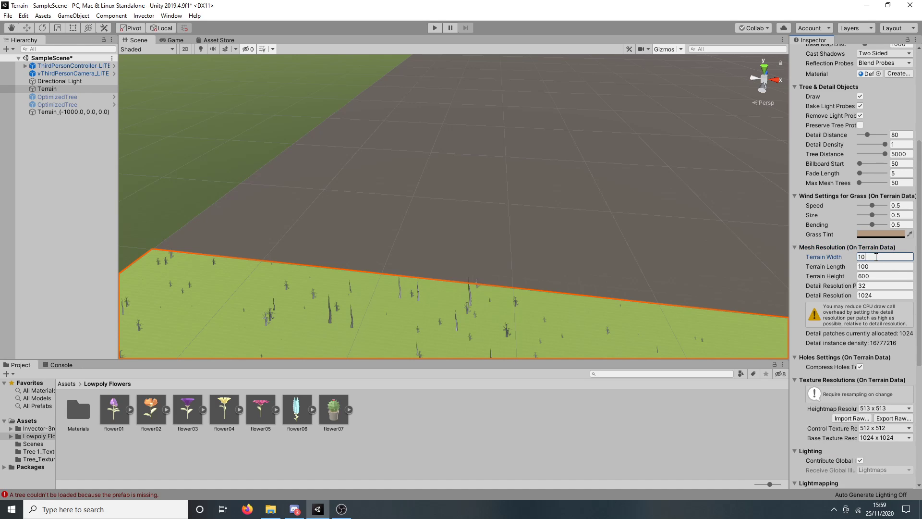
pyautogui.write('0')
pyautogui.press('Return')
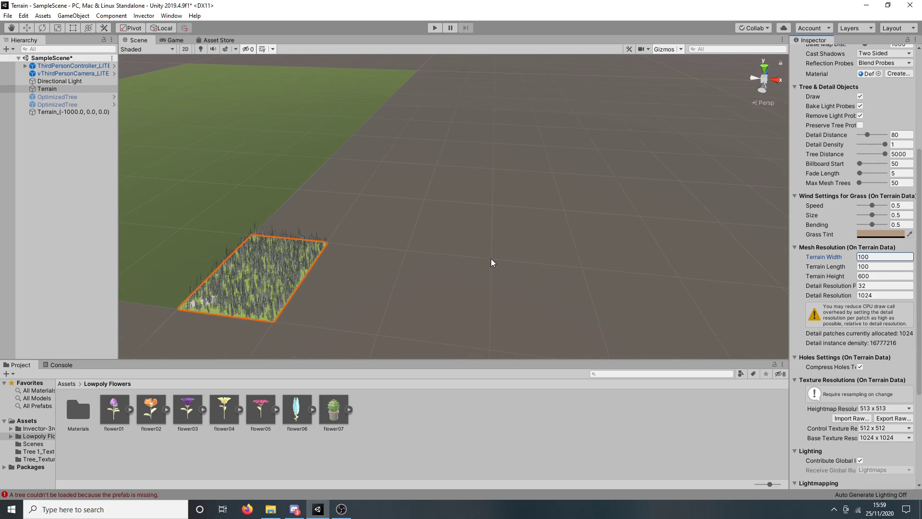
# - Examine the resized terrain and its trees from several angles
pyautogui.press('f')
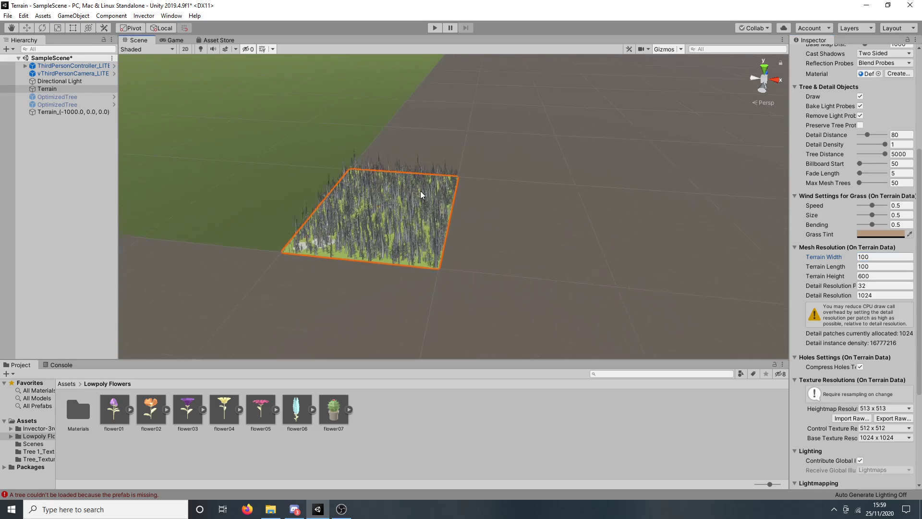
pyautogui.scroll(8, 424, 193)
pyautogui.moveTo(566, 211); pyautogui.dragTo(442, 144, button='right')
pyautogui.scroll(-5, 442, 144)
pyautogui.scroll(2, 556, 214)
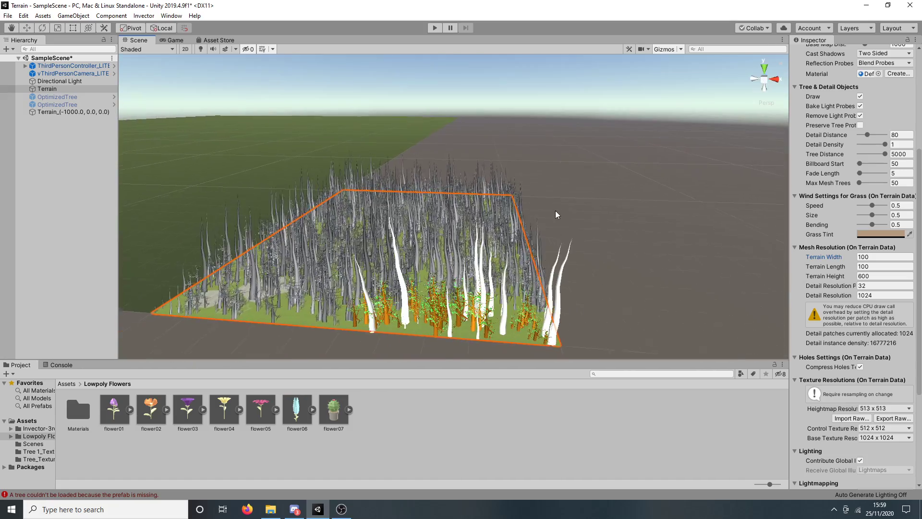
pyautogui.moveTo(581, 216); pyautogui.dragTo(583, 243, button='right')
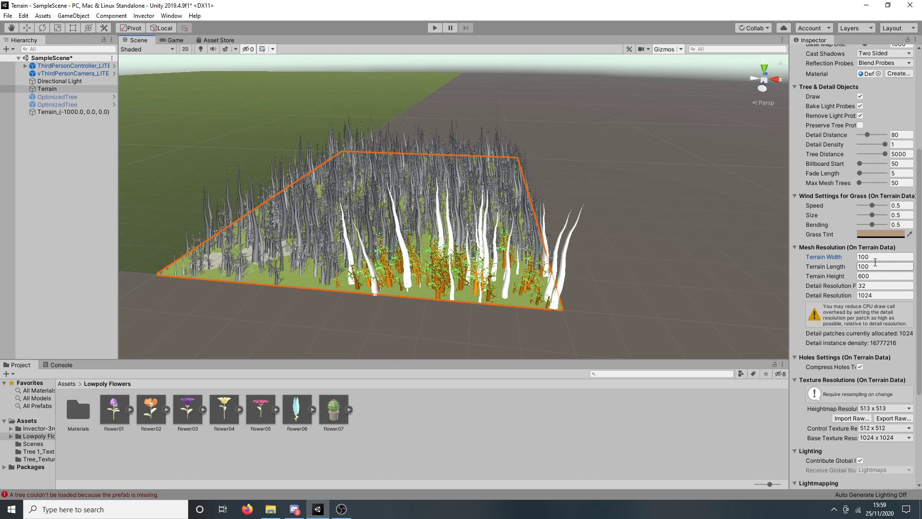
pyautogui.moveTo(564, 266); pyautogui.dragTo(541, 265, button='right')
pyautogui.moveTo(541, 264); pyautogui.dragTo(551, 241, button='middle')
pyautogui.scroll(-2, 567, 266)
pyautogui.scroll(4, 550, 260)
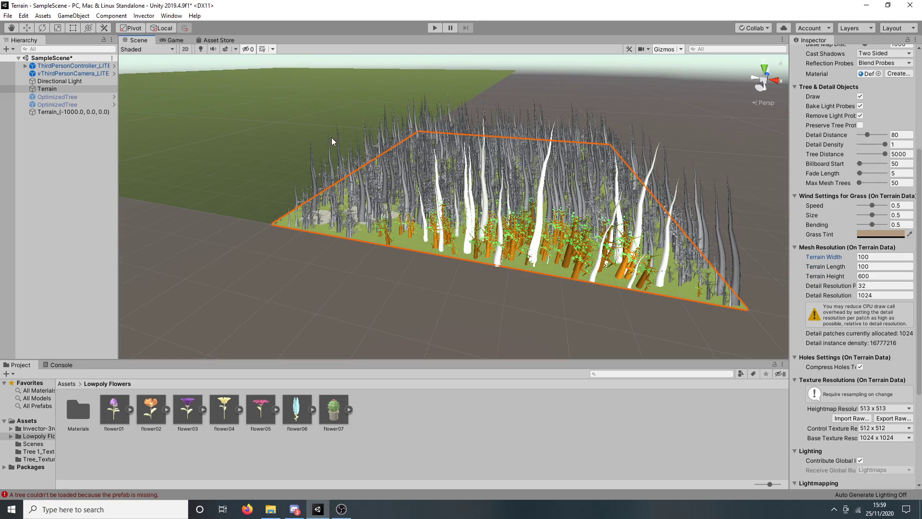
# - Erase all trees from the terrain using the Paint Trees tool with a brush size of 40
pyautogui.scroll(5, 293, 147)
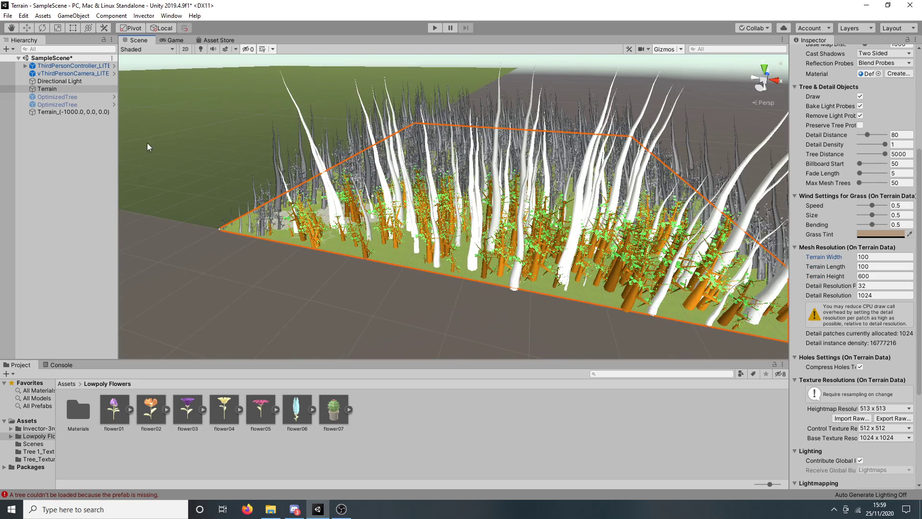
pyautogui.scroll(5, 831, 132)
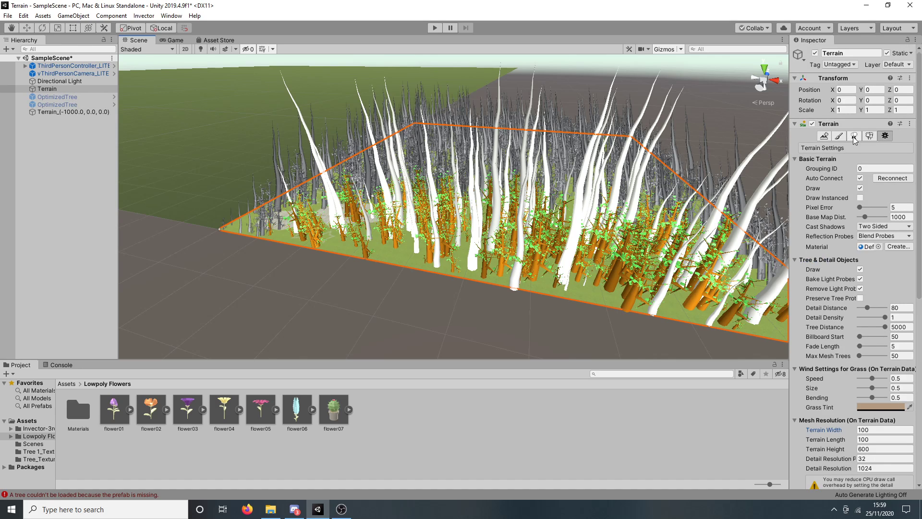
pyautogui.click(854, 136)
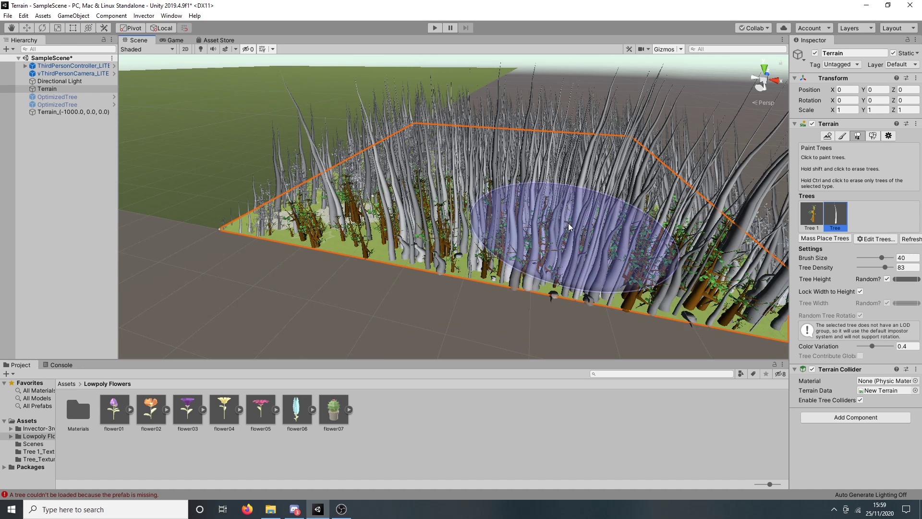
pyautogui.moveTo(569, 227)
pyautogui.keyDown('shift'); pyautogui.mouseDown()
pyautogui.moveTo(658, 252)
pyautogui.moveTo(720, 192)
pyautogui.moveTo(673, 156)
pyautogui.moveTo(490, 118)
pyautogui.moveTo(455, 138)
pyautogui.moveTo(337, 251)
pyautogui.mouseUp(); pyautogui.keyUp('shift')
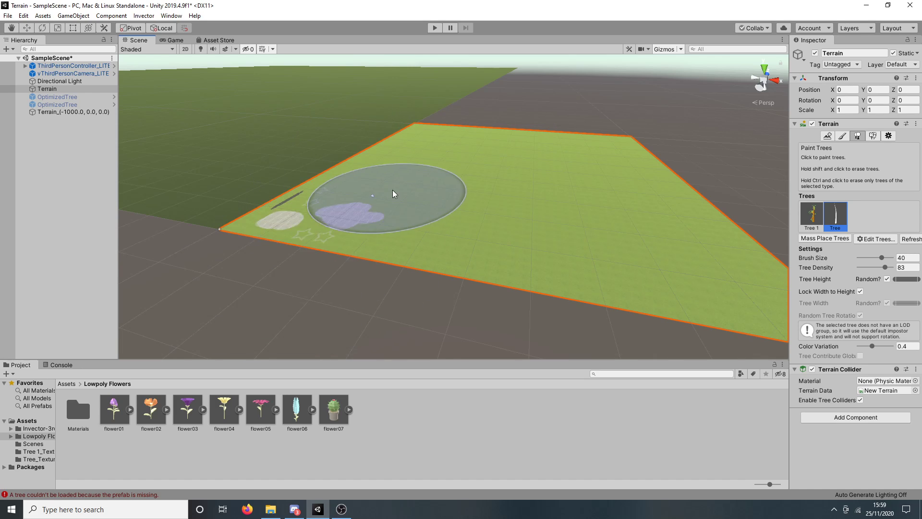
pyautogui.scroll(5, 387, 237)
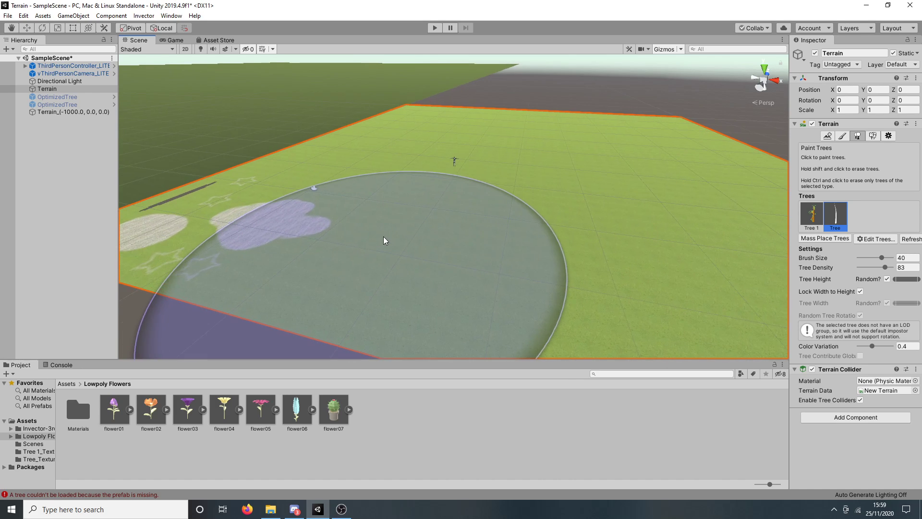
pyautogui.scroll(-5, 387, 229)
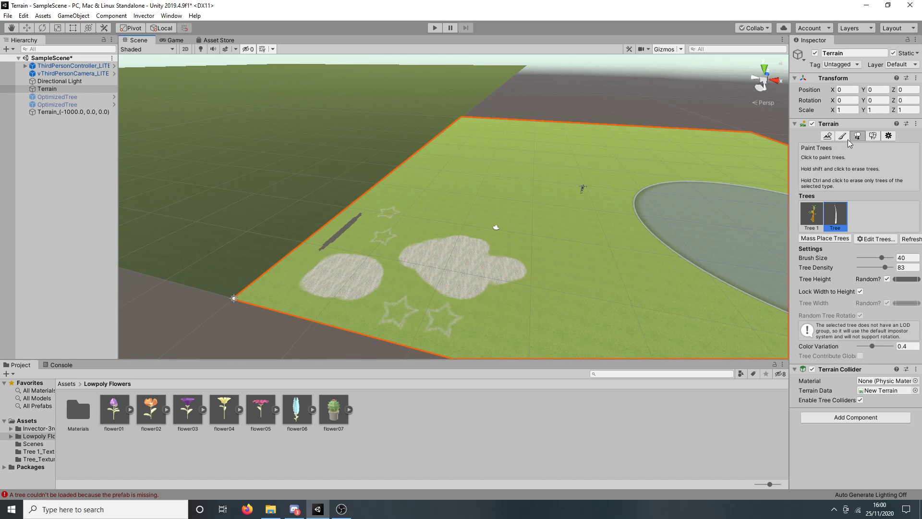
# - Paint a round hole in the terrain near the character using the Paint Holes tool with a brush size of 14
pyautogui.click(842, 137)
pyautogui.click(819, 147)
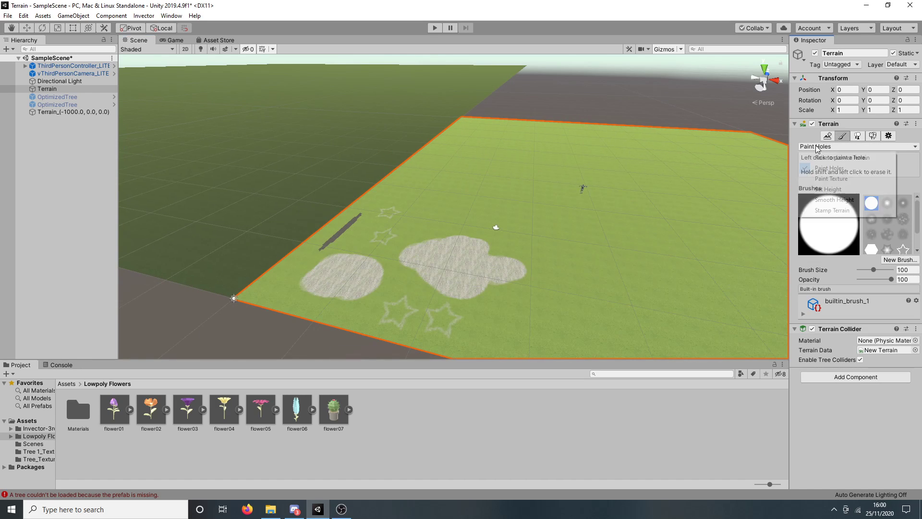
pyautogui.click(531, 196)
pyautogui.moveTo(873, 270); pyautogui.dragTo(866, 271)
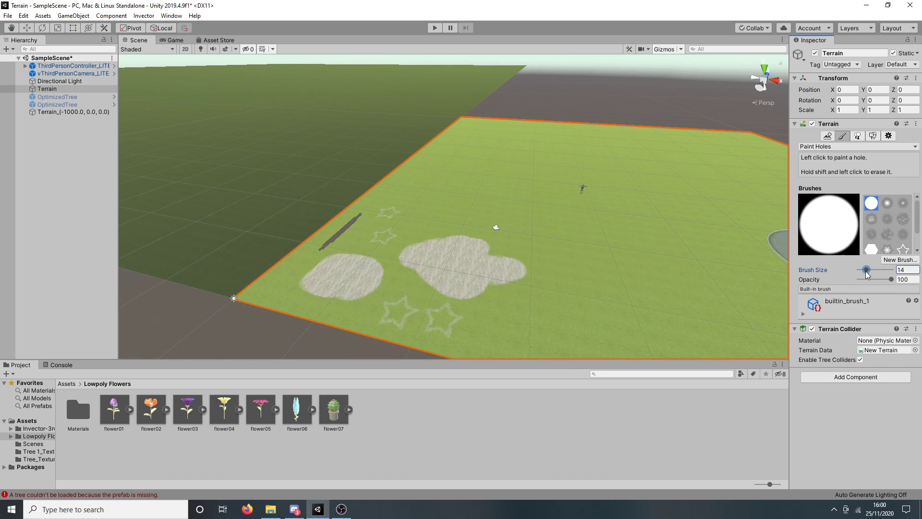
pyautogui.click(619, 243)
pyautogui.scroll(2, 675, 275)
pyautogui.moveTo(676, 275); pyautogui.dragTo(479, 239, button='middle')
pyautogui.scroll(5, 612, 259)
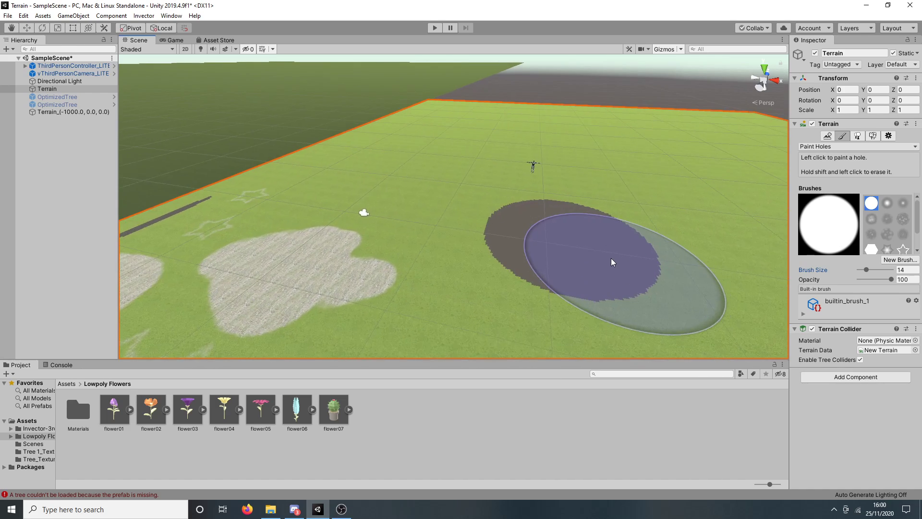
pyautogui.scroll(4, 638, 270)
pyautogui.scroll(-1, 436, 209)
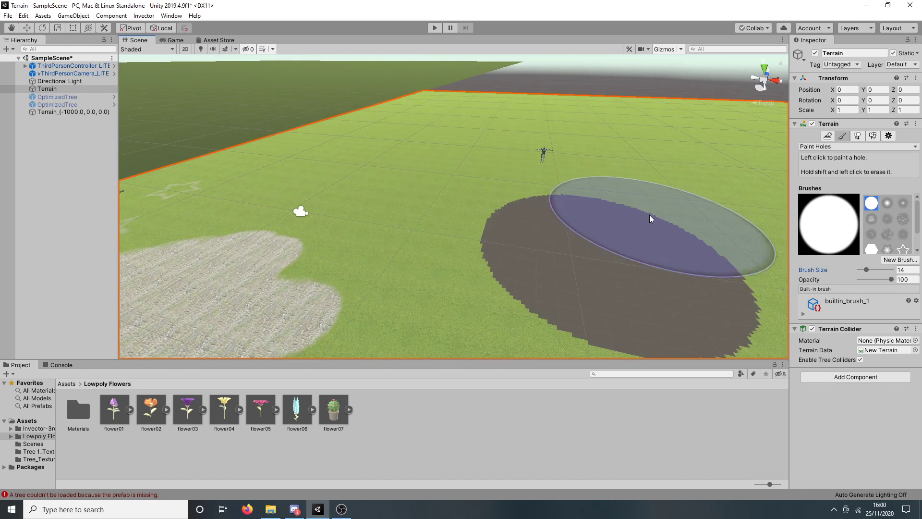
pyautogui.scroll(-3, 649, 218)
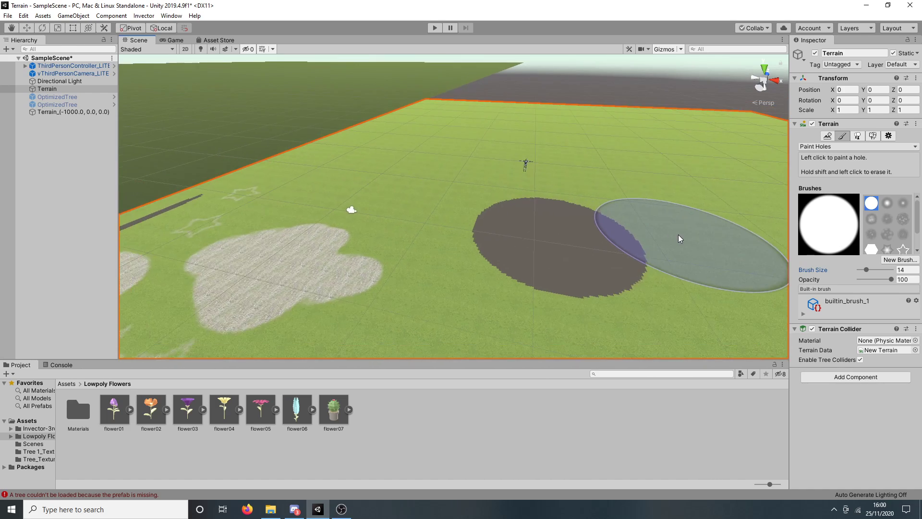
# - Test-run the scene in the Game view and stop play mode
pyautogui.click(176, 40)
pyautogui.click(430, 28)
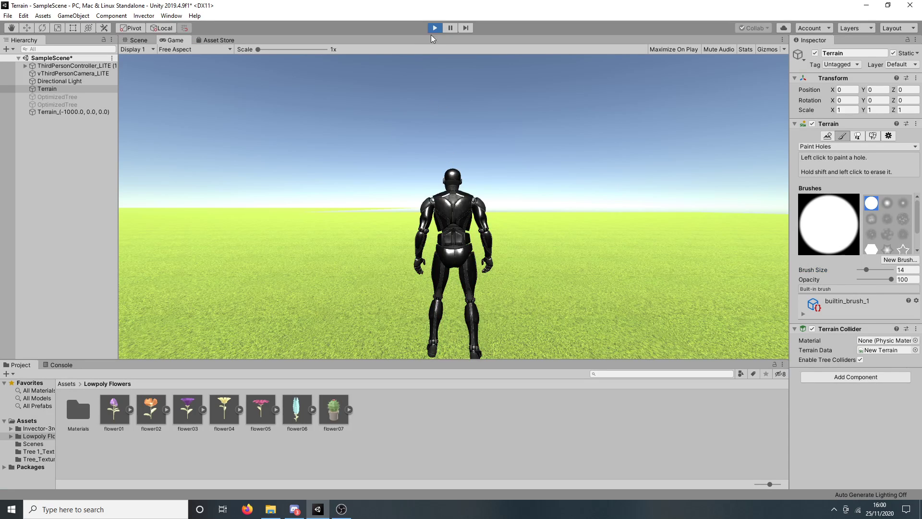
pyautogui.click(434, 31)
# - Delete the neighbouring terrain tile Terrain_(-1000.0, 0.0, 0.0) from the scene
pyautogui.click(63, 111)
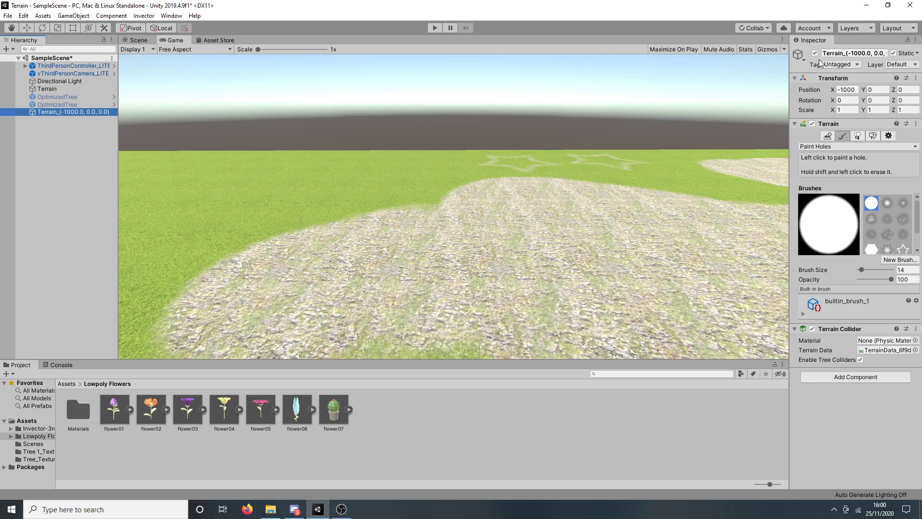
pyautogui.press('Delete')
# - Play the scene, run and jump the character into the painted hole, and stop play mode
pyautogui.click(440, 28)
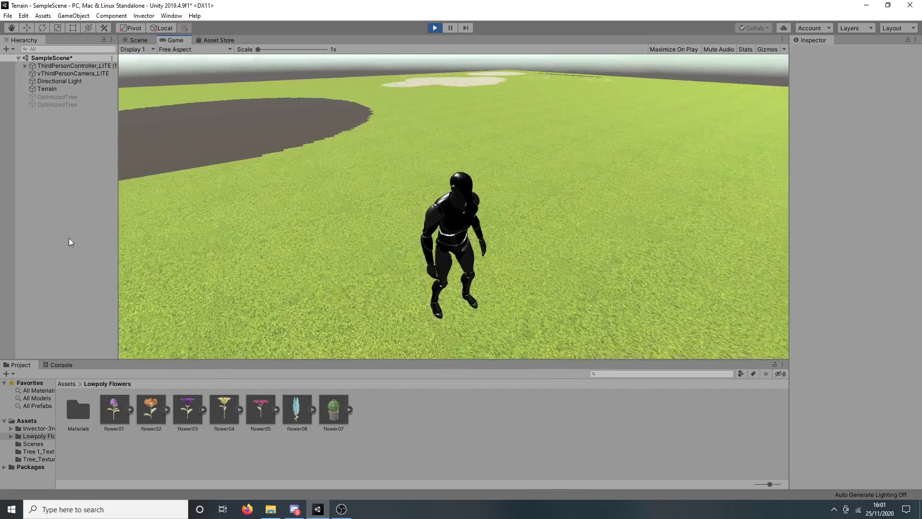
pyautogui.press('w')
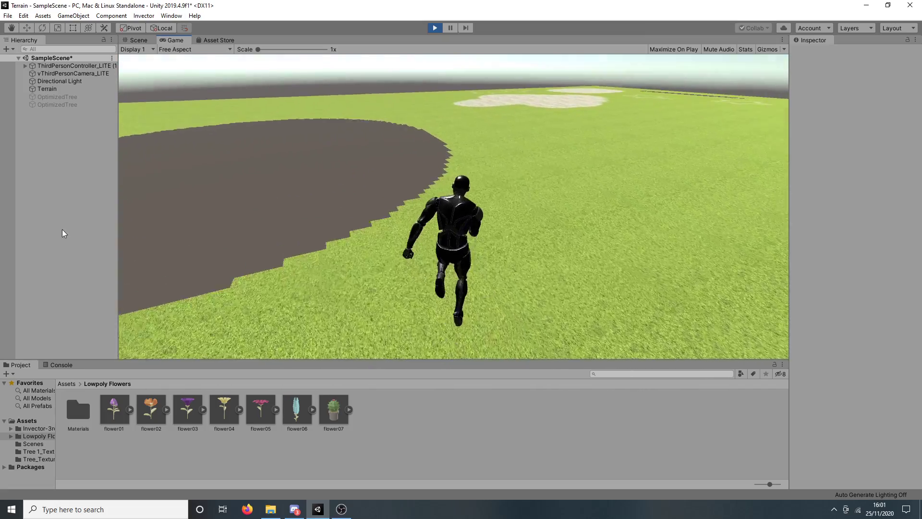
pyautogui.press('space')
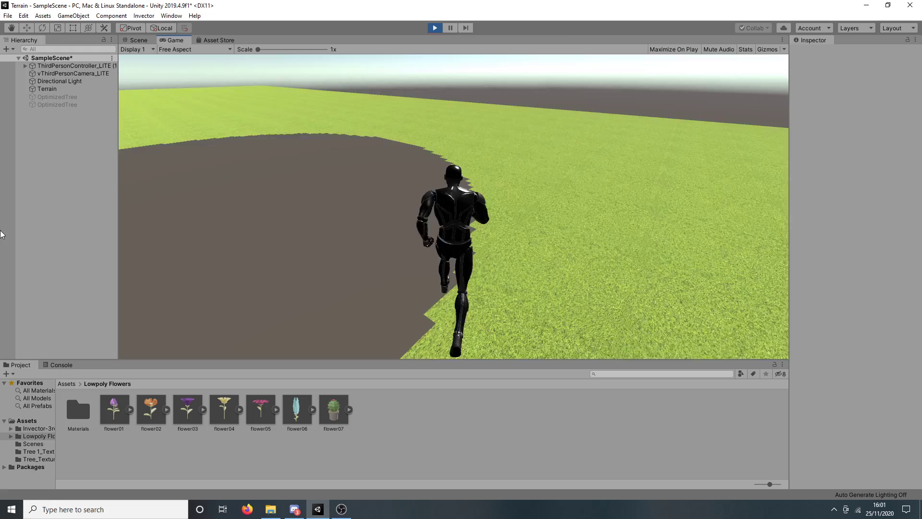
pyautogui.press('space')
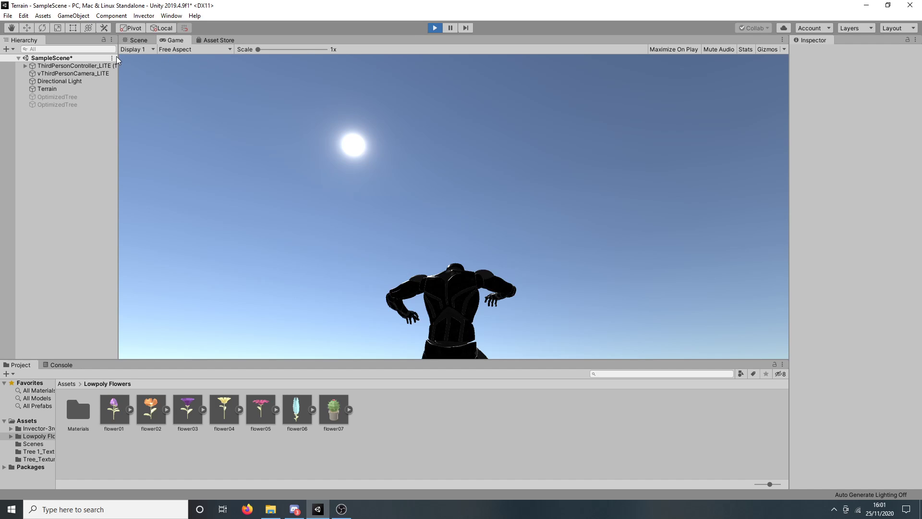
pyautogui.hotkey('ctrl', 'p')
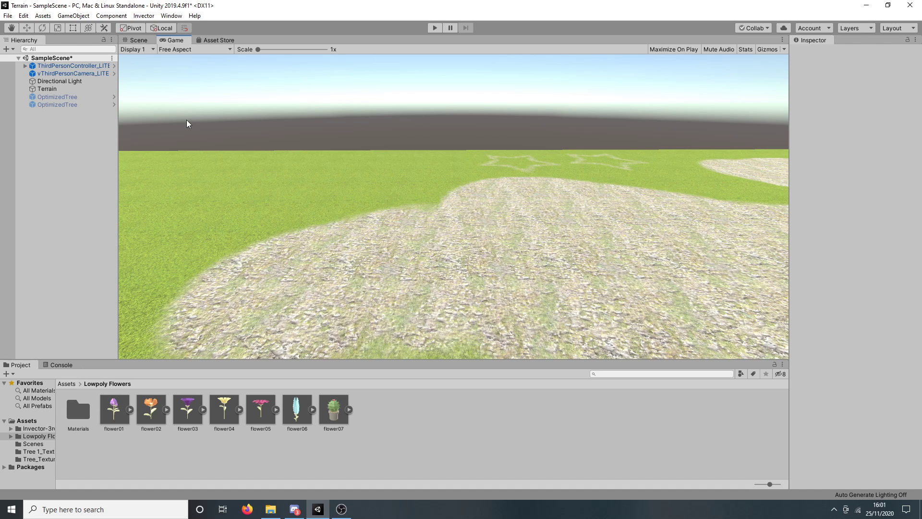
# - Select the terrain in the Scene view and turn on scene lighting
pyautogui.click(147, 41)
pyautogui.click(447, 192)
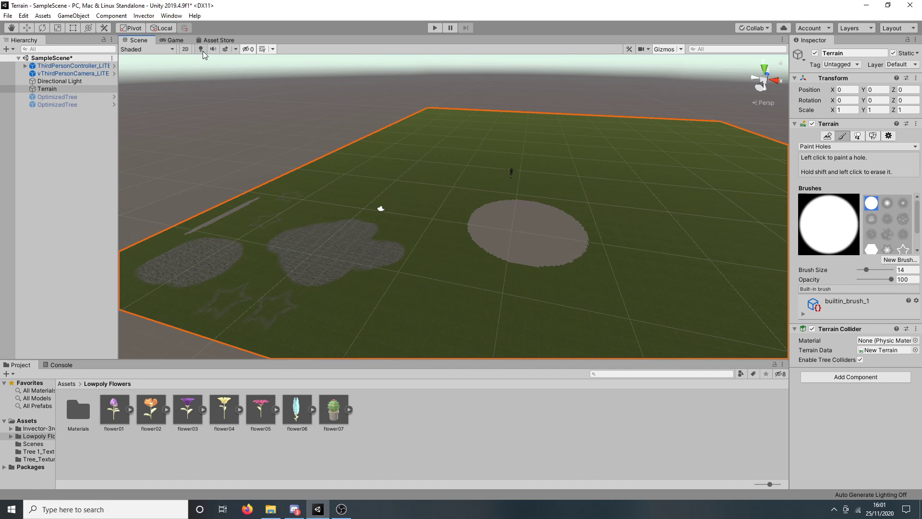
pyautogui.moveTo(394, 141); pyautogui.dragTo(624, 207, button='right')
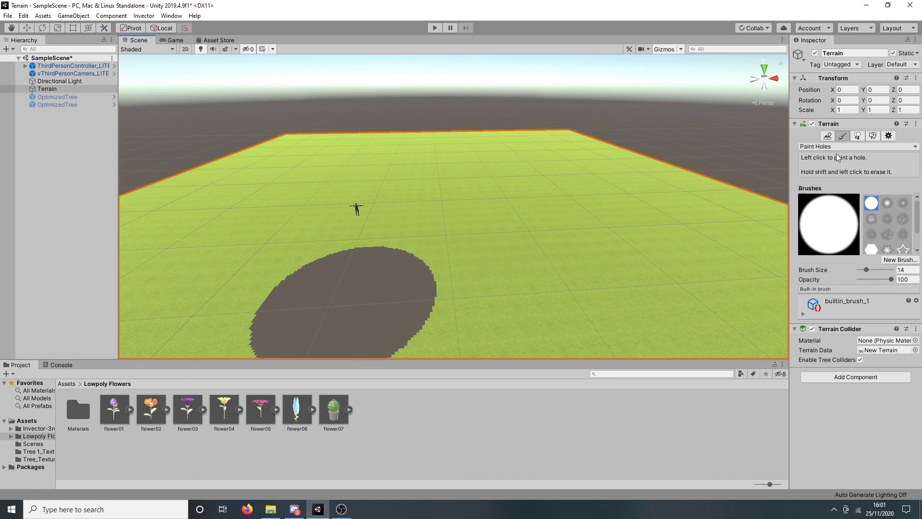
# - Widen the Inspector and set the terrain's Heightmap Resolution to 4097 x 4097
pyautogui.click(889, 135)
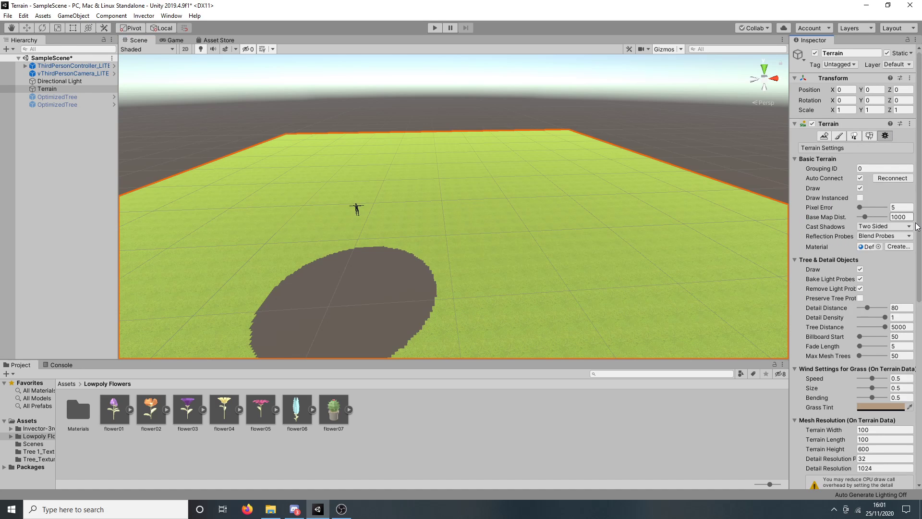
pyautogui.scroll(-5, 819, 187)
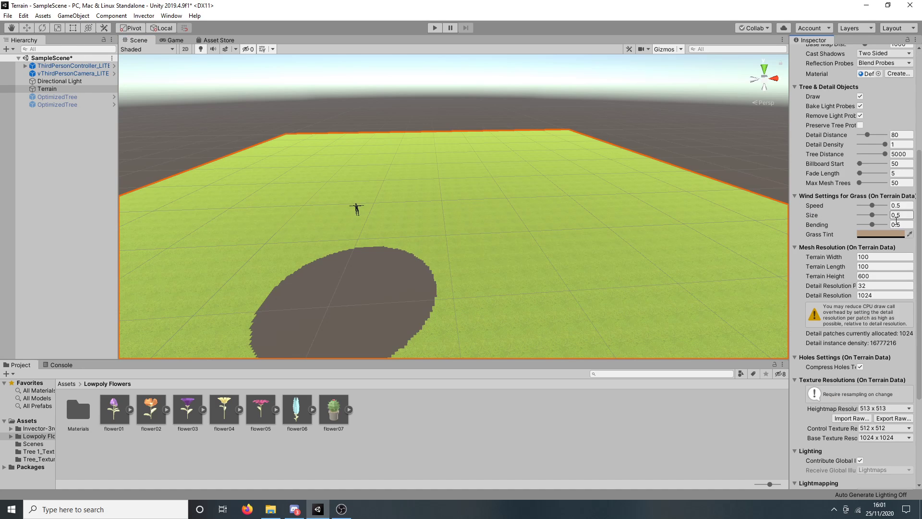
pyautogui.click(858, 277)
pyautogui.scroll(-3, 858, 279)
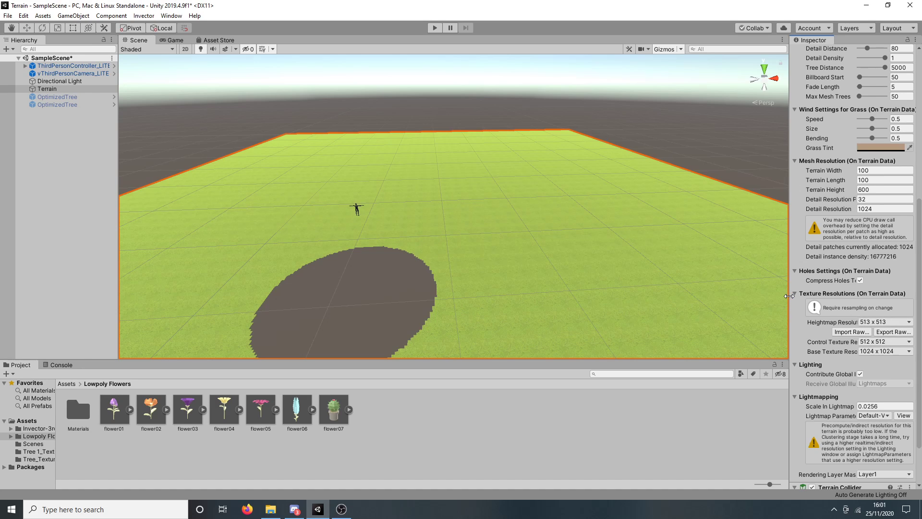
pyautogui.moveTo(789, 296); pyautogui.dragTo(697, 296)
pyautogui.click(819, 314)
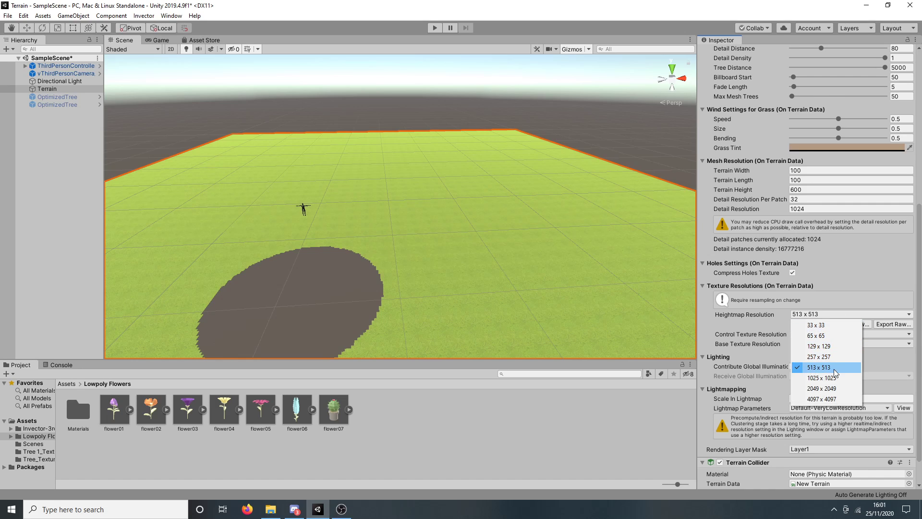
pyautogui.click(835, 396)
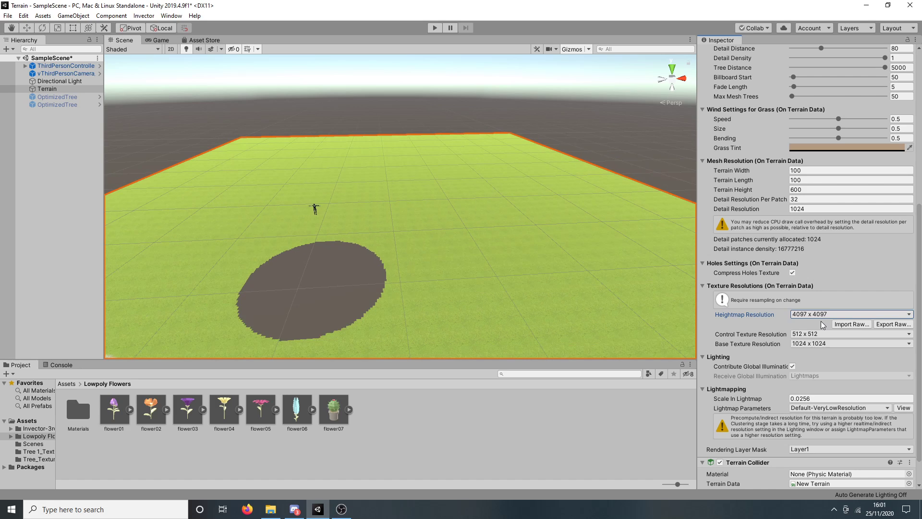
pyautogui.scroll(-6, 528, 281)
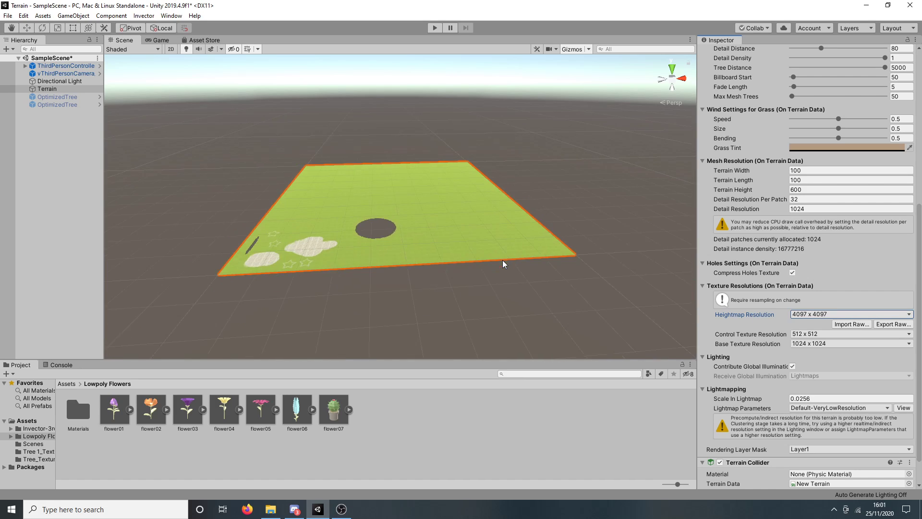
pyautogui.moveTo(504, 262)
pyautogui.keyDown('alt'); pyautogui.mouseDown()
pyautogui.moveTo(477, 284)
pyautogui.moveTo(492, 276)
pyautogui.mouseUp(); pyautogui.keyUp('alt')
pyautogui.scroll(-2, 492, 276)
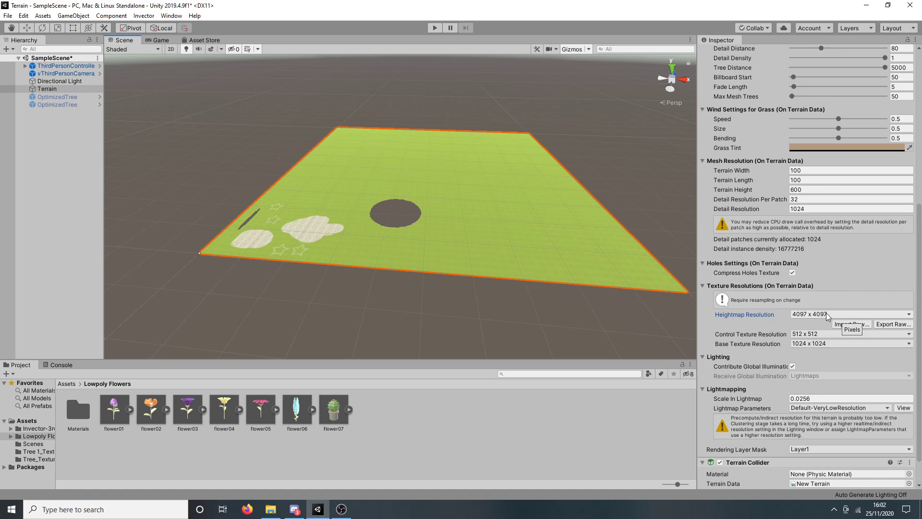
# - Paint a larger irregular hole beside the round one using the Paint Holes tool with a brush size of 14
pyautogui.scroll(-2, 826, 313)
pyautogui.scroll(4, 826, 312)
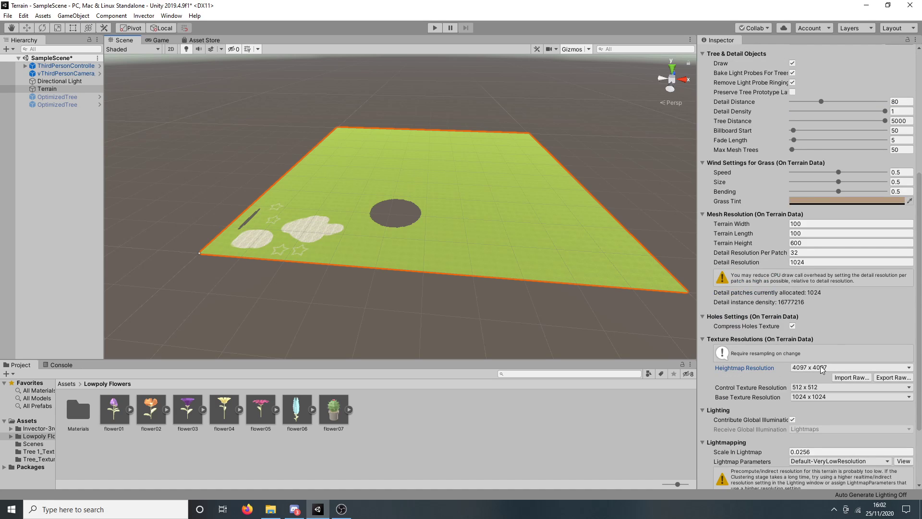
pyautogui.scroll(3, 802, 349)
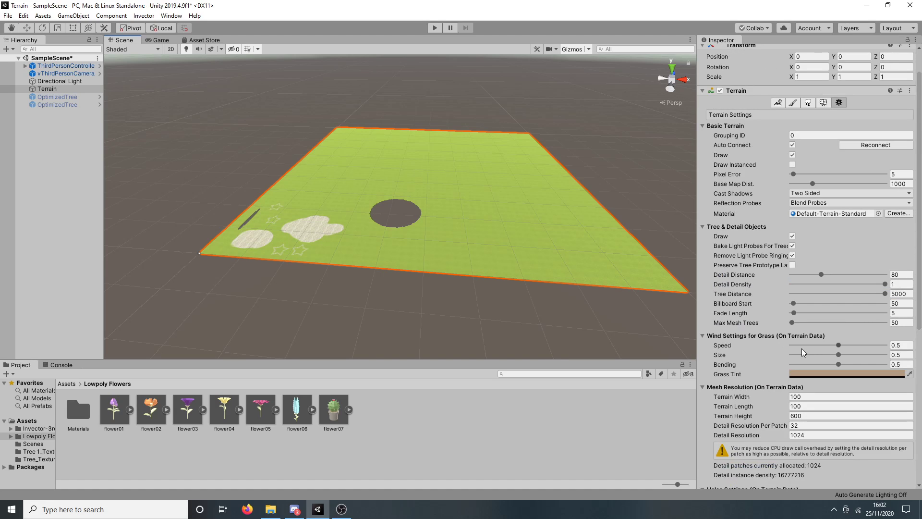
pyautogui.scroll(2, 802, 348)
pyautogui.click(795, 137)
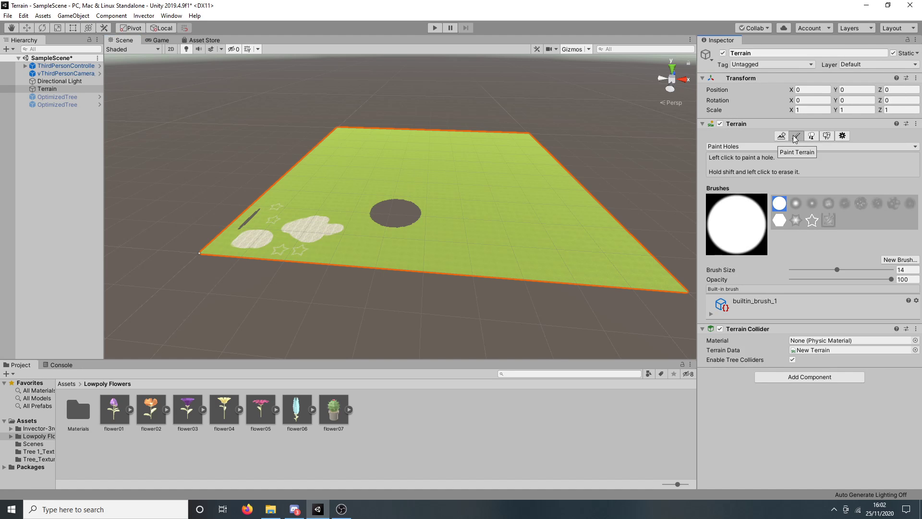
pyautogui.moveTo(530, 199)
pyautogui.mouseDown()
pyautogui.moveTo(543, 197)
pyautogui.moveTo(506, 189)
pyautogui.moveTo(541, 202)
pyautogui.mouseUp()
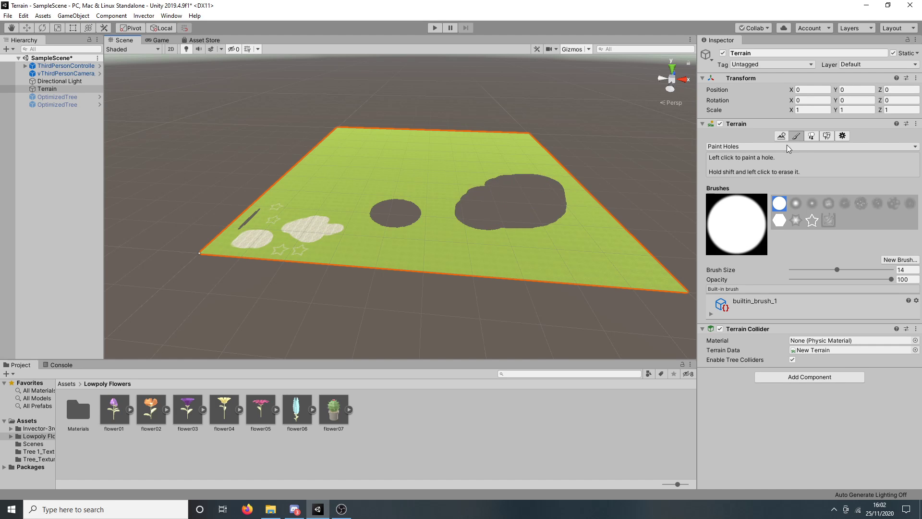
pyautogui.scroll(5, 594, 250)
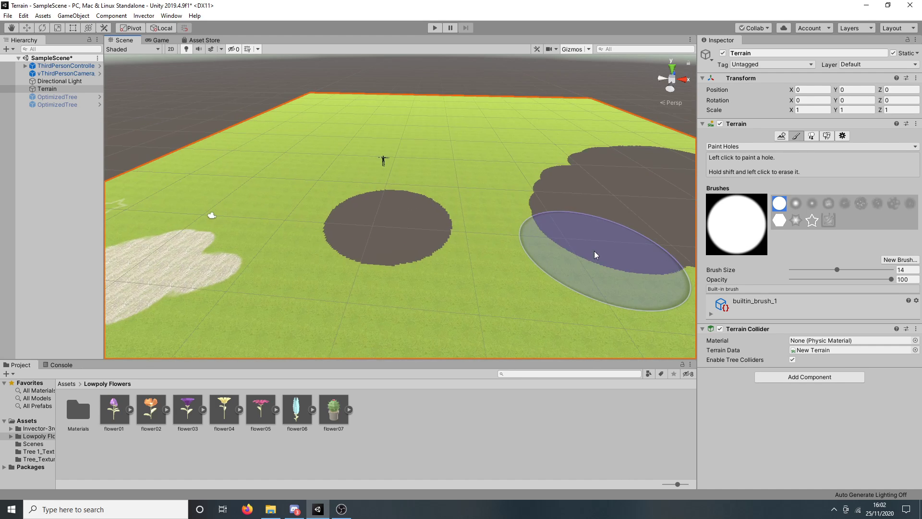
pyautogui.scroll(3, 594, 250)
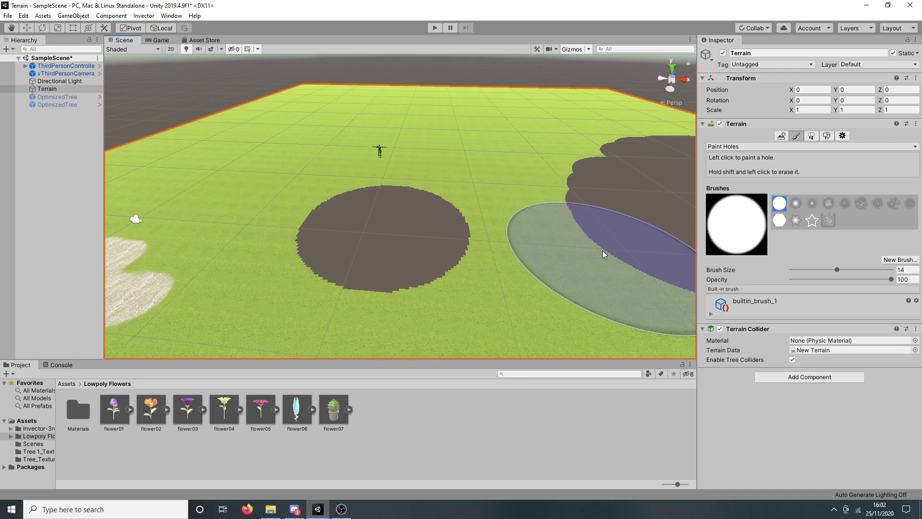
pyautogui.moveTo(603, 268); pyautogui.dragTo(232, 283, button='middle')
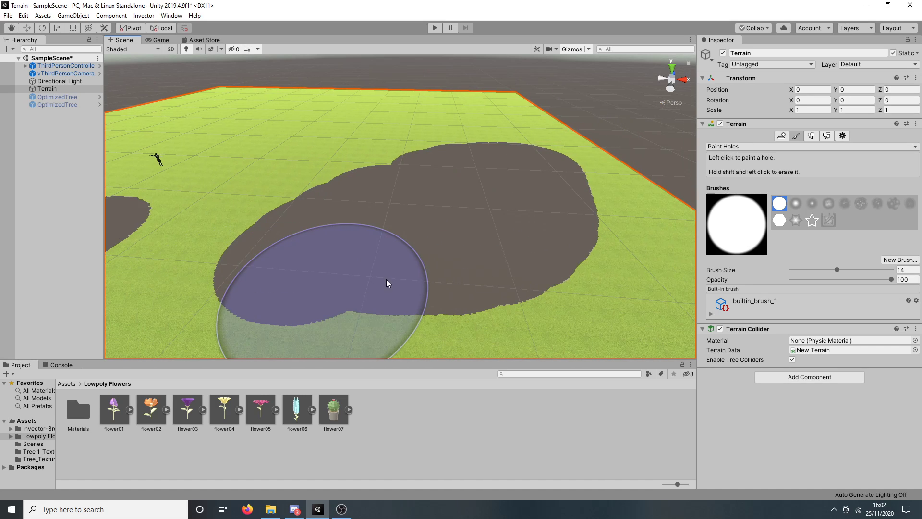
# - Undo the large irregular hole and reselect the terrain
pyautogui.hotkey('ctrl', 'z')
pyautogui.click(473, 206)
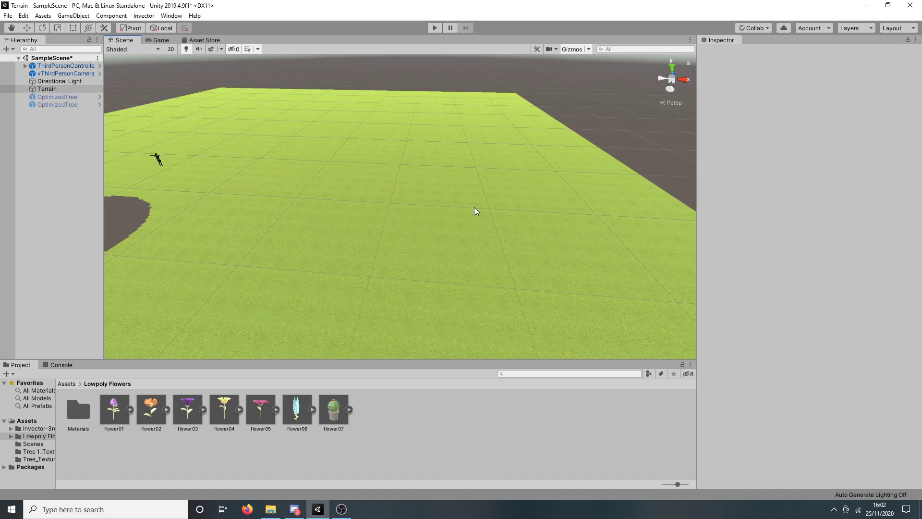
# - Select the terrain and set its Heightmap Resolution to 513 x 513
pyautogui.click(840, 137)
pyautogui.scroll(-10, 854, 291)
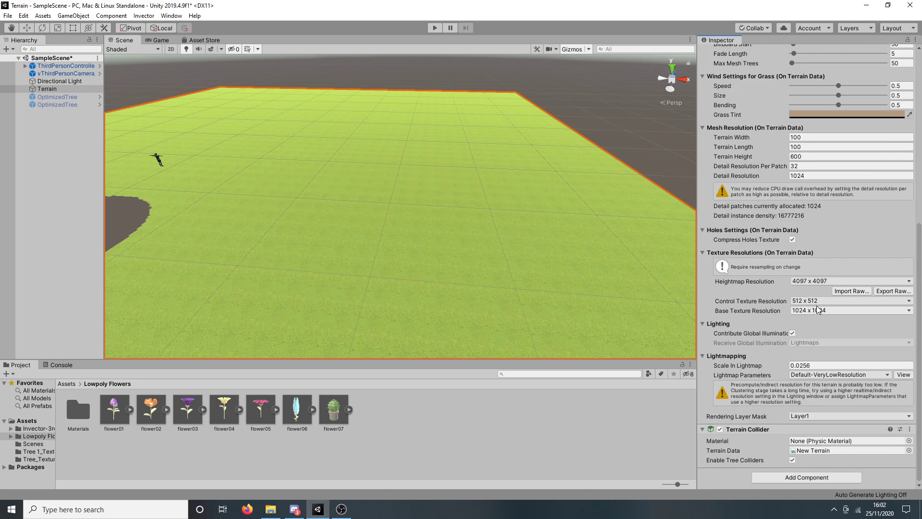
pyautogui.click(819, 282)
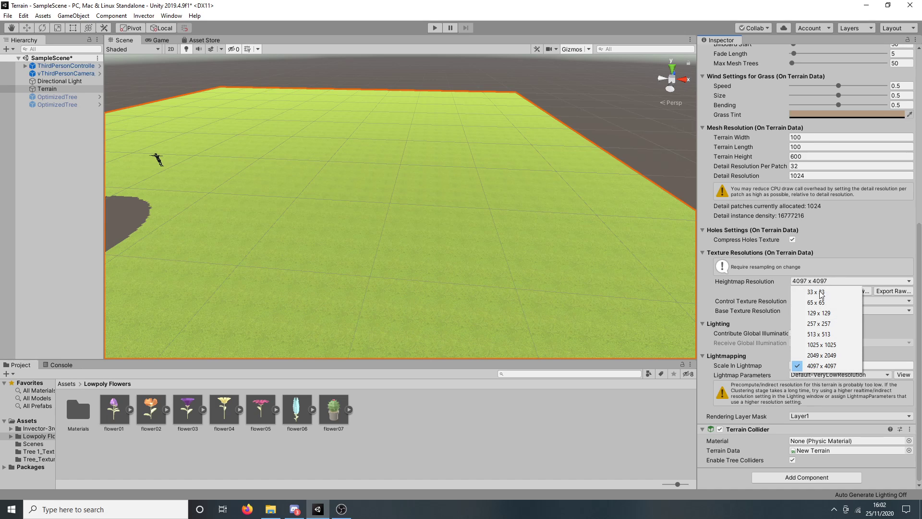
pyautogui.click(820, 333)
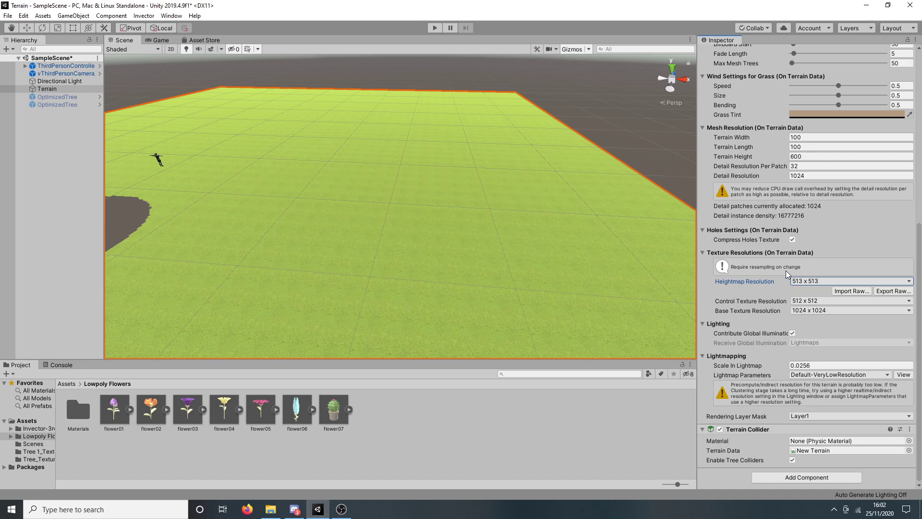
# - Erase the remaining round hole in the terrain with the Paint Holes tool at brush size 14
pyautogui.moveTo(918, 308); pyautogui.dragTo(918, 240)
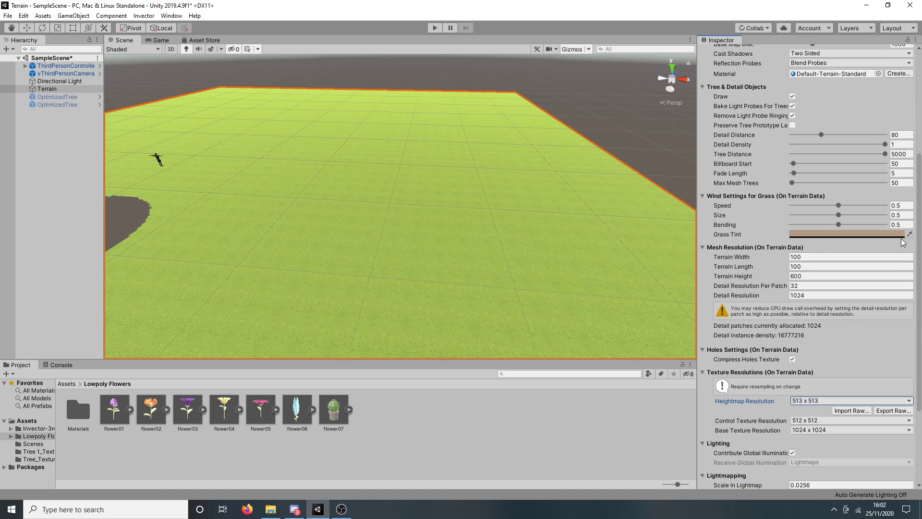
pyautogui.scroll(6, 816, 206)
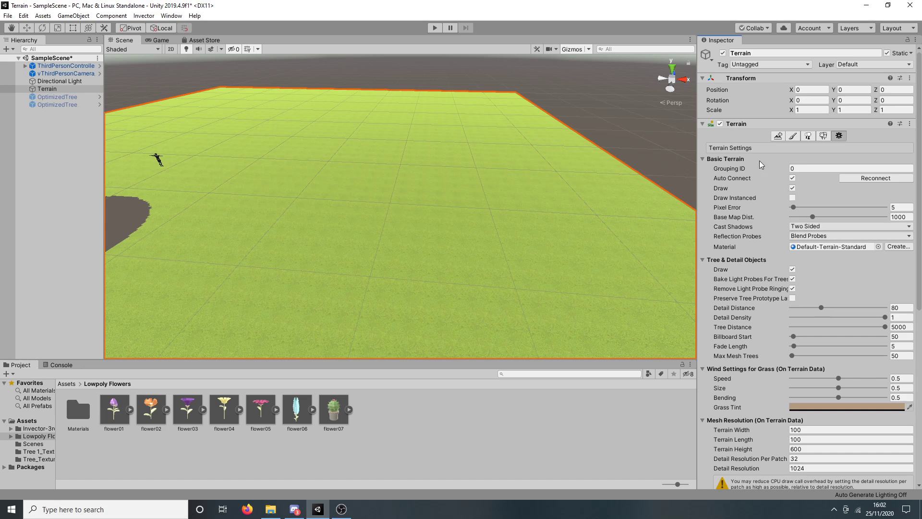
pyautogui.click(776, 136)
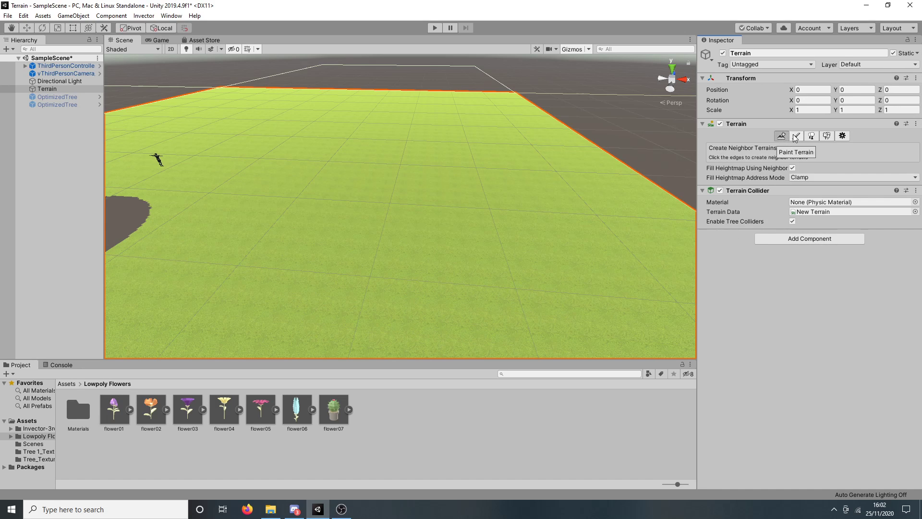
pyautogui.click(795, 136)
pyautogui.click(753, 146)
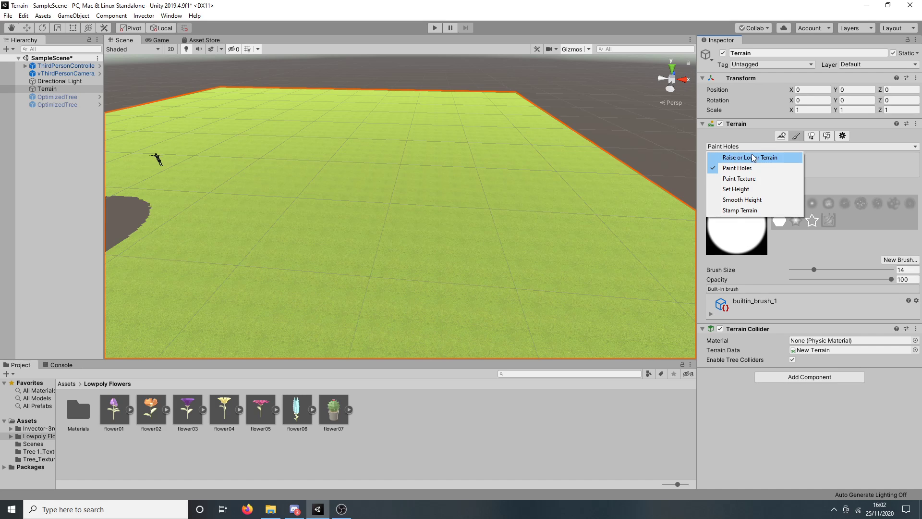
pyautogui.click(411, 186)
pyautogui.scroll(-2, 307, 185)
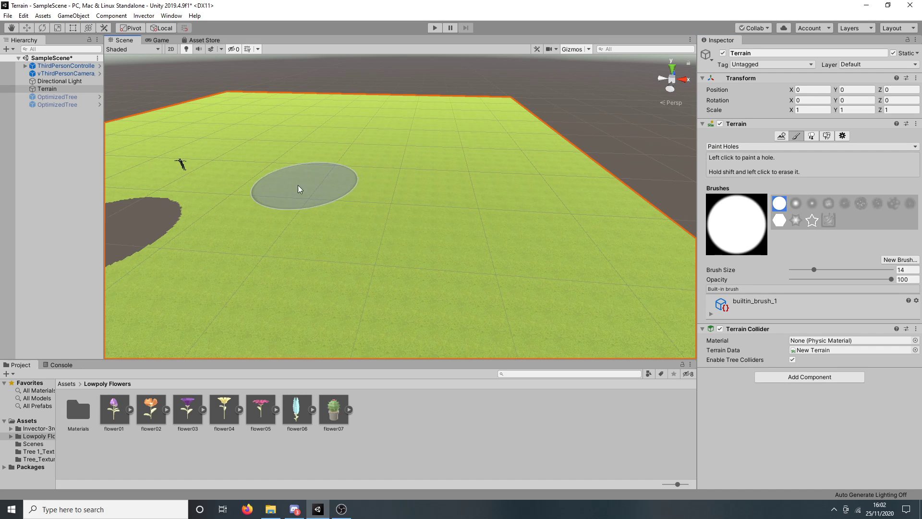
pyautogui.keyDown('shift'); pyautogui.click(141, 240); pyautogui.keyUp('shift')
pyautogui.scroll(-5, 528, 202)
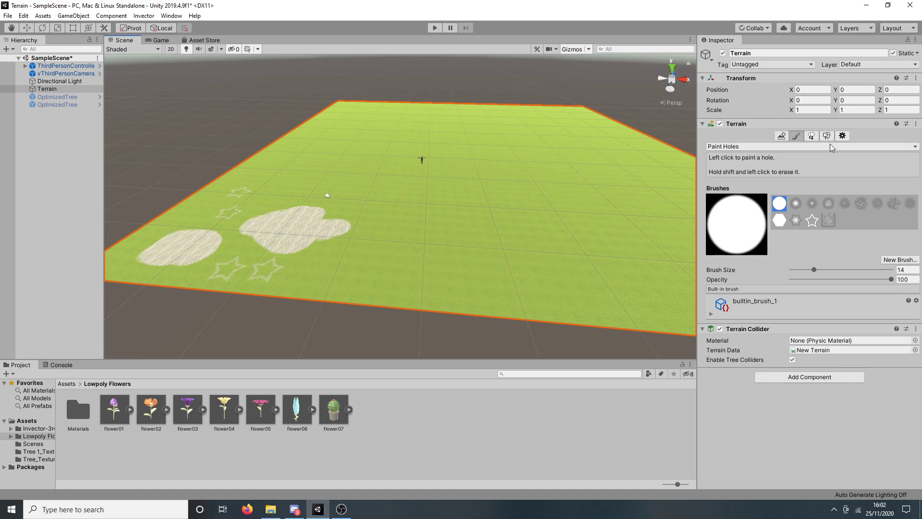
# - Review the terrain's mesh, holes, texture resolution and lightmapping settings
pyautogui.click(843, 139)
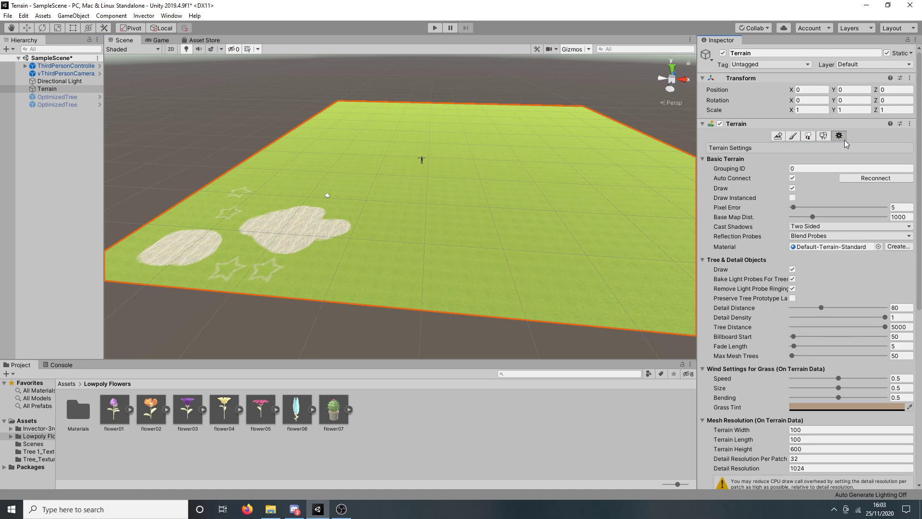
pyautogui.scroll(-5, 817, 267)
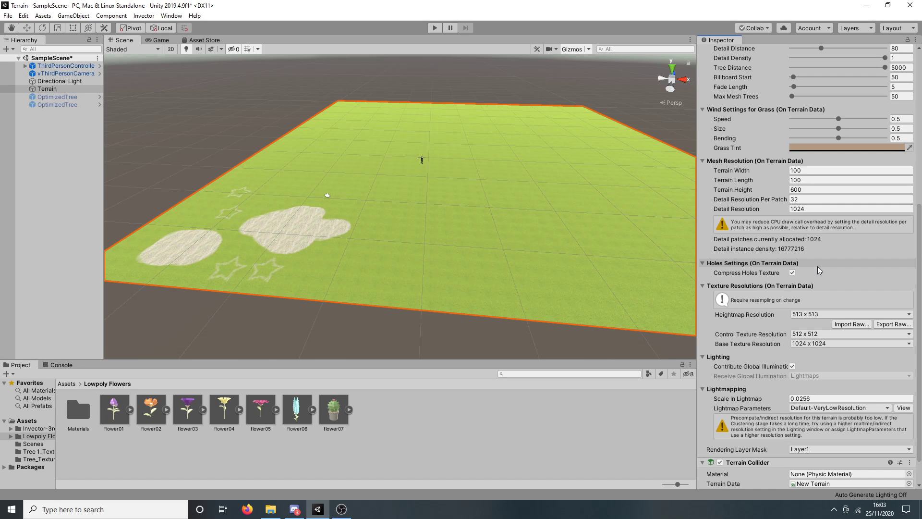
pyautogui.moveTo(755, 273)
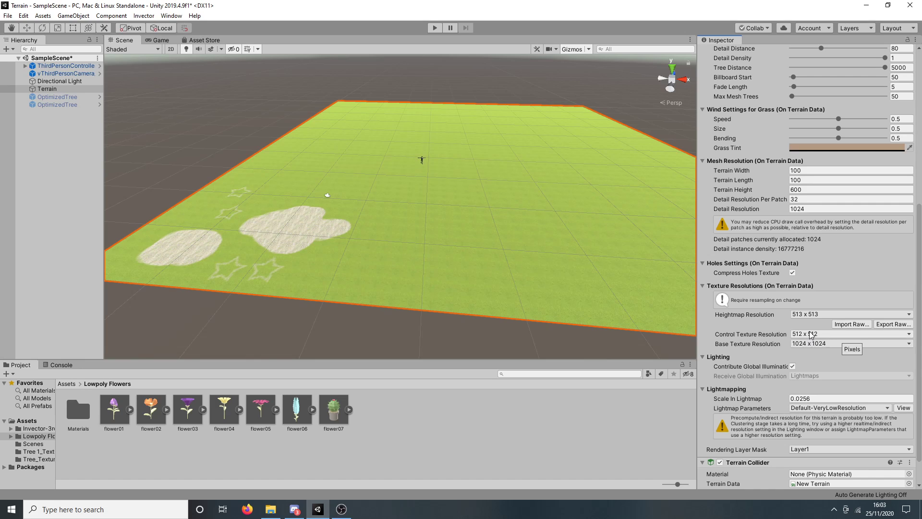
pyautogui.scroll(-1, 810, 338)
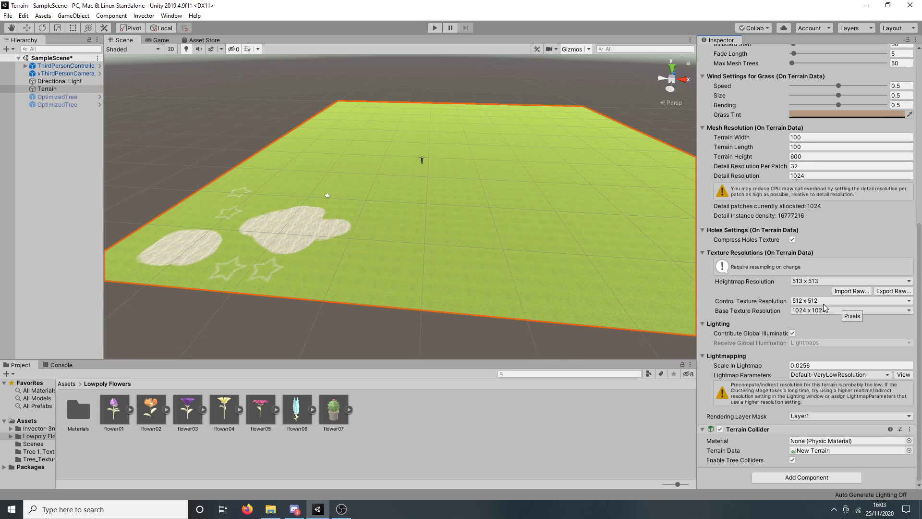
pyautogui.scroll(10, 823, 303)
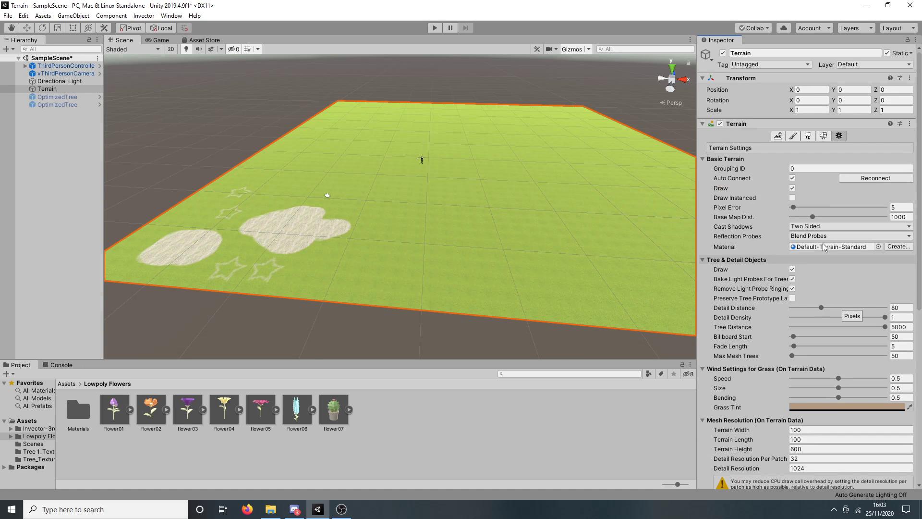
# - Mass-place 100 trees on the terrain from the Paint Trees tool, keeping existing trees
pyautogui.click(821, 138)
pyautogui.moveTo(660, 254); pyautogui.dragTo(606, 229, button='middle')
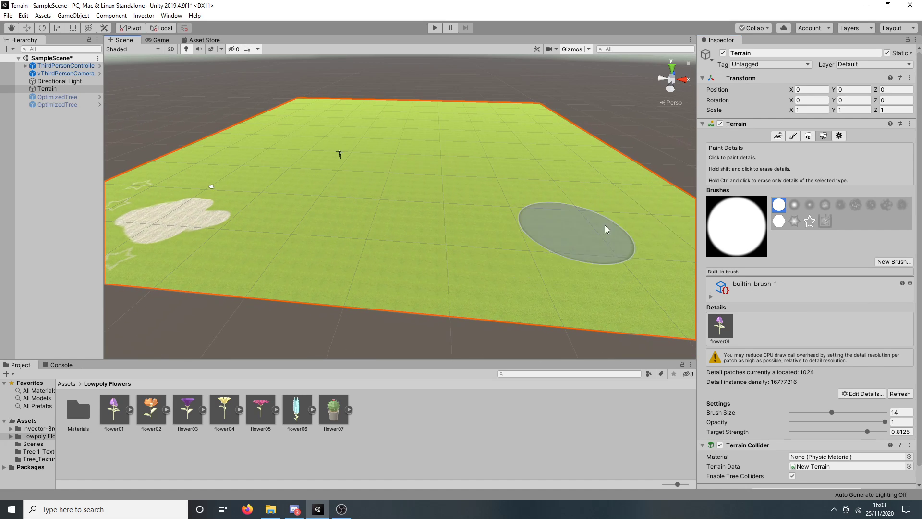
pyautogui.click(808, 124)
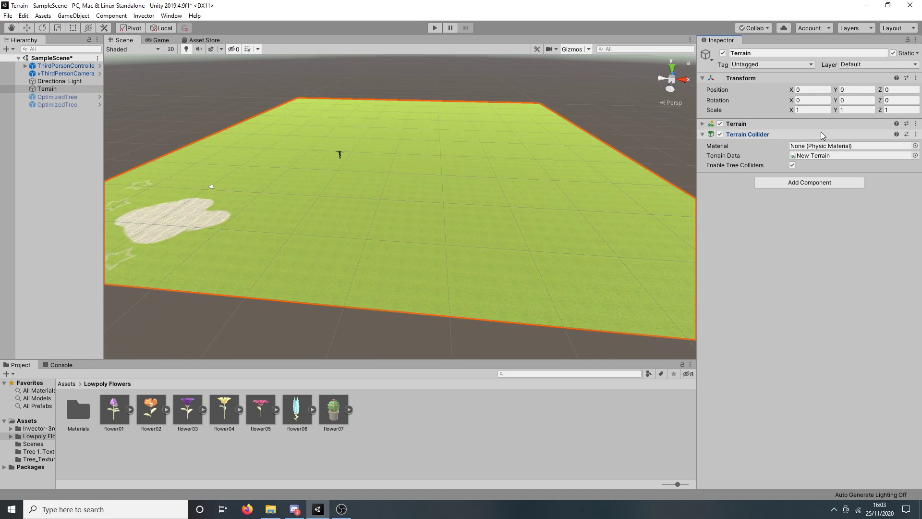
pyautogui.click(821, 127)
pyautogui.click(811, 136)
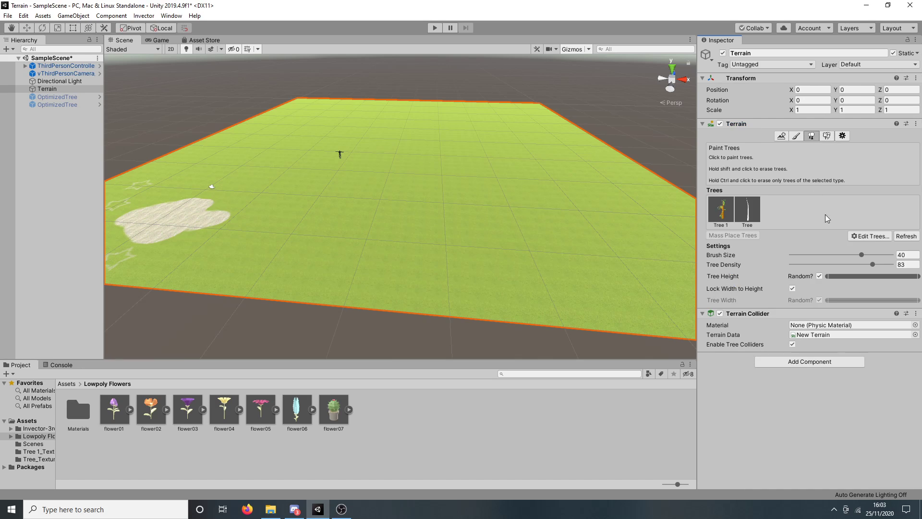
pyautogui.click(728, 211)
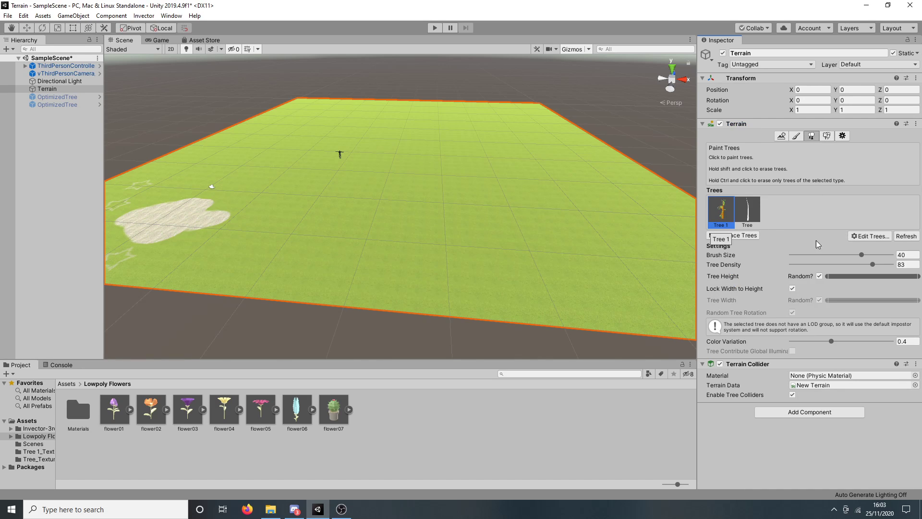
pyautogui.click(756, 236)
pyautogui.click(104, 42)
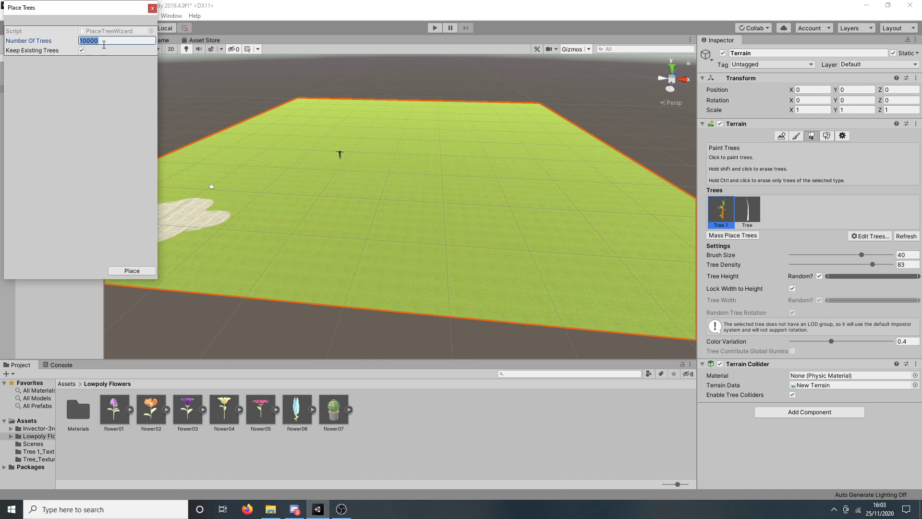
pyautogui.write('100')
pyautogui.click(132, 270)
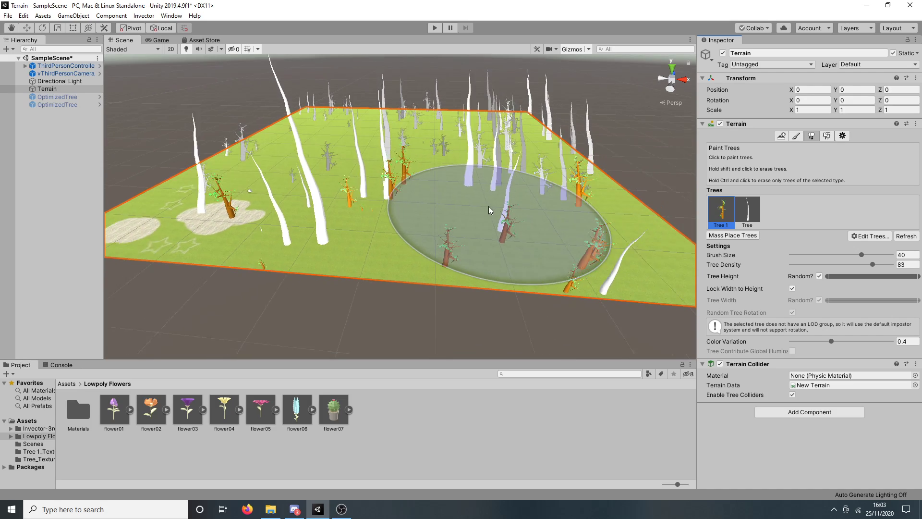
# - Select the first OptimizedTree in the Hierarchy and open its leaf group to review the wind settings
pyautogui.scroll(6, 279, 210)
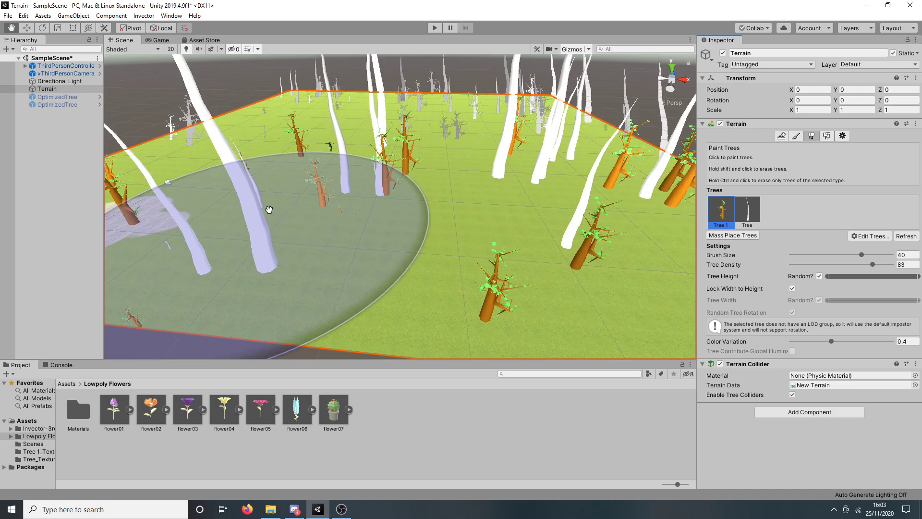
pyautogui.scroll(-5, 269, 209)
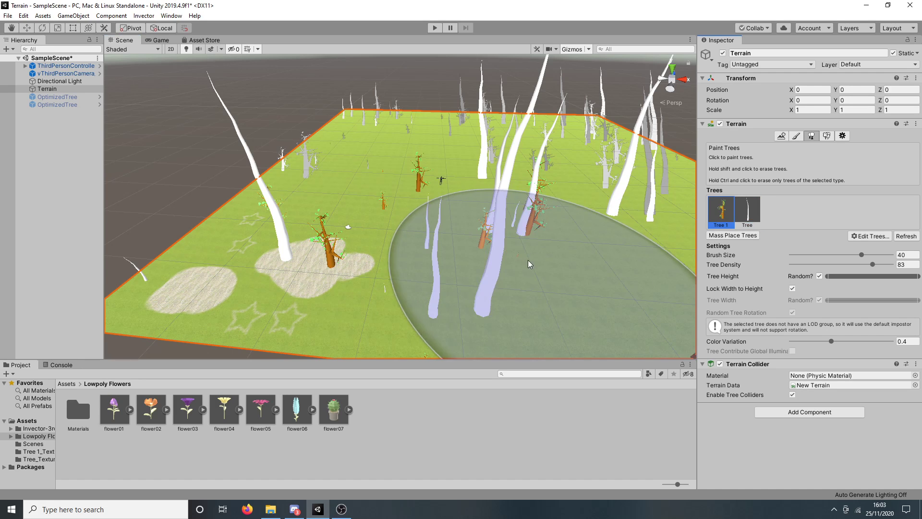
pyautogui.moveTo(529, 264); pyautogui.dragTo(522, 216, button='right')
pyautogui.moveTo(493, 270); pyautogui.dragTo(560, 194, button='middle')
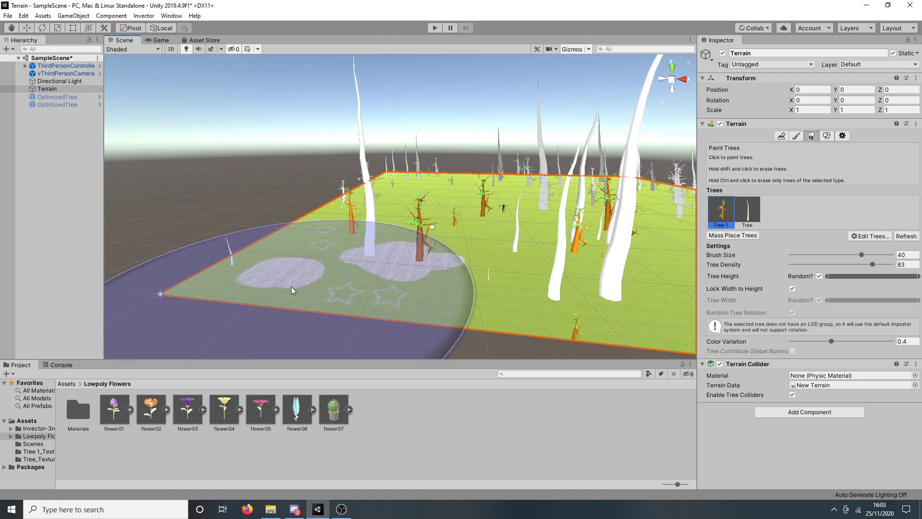
pyautogui.click(54, 97)
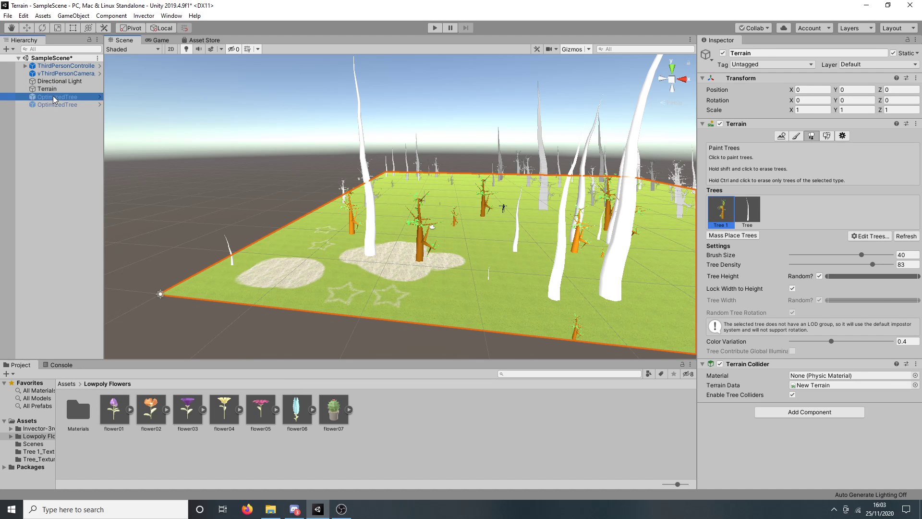
pyautogui.scroll(-5, 846, 296)
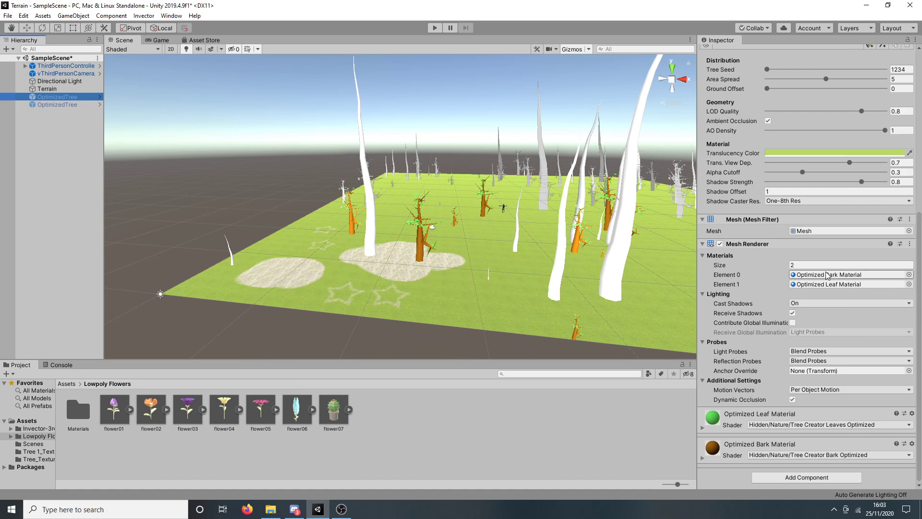
pyautogui.scroll(3, 803, 205)
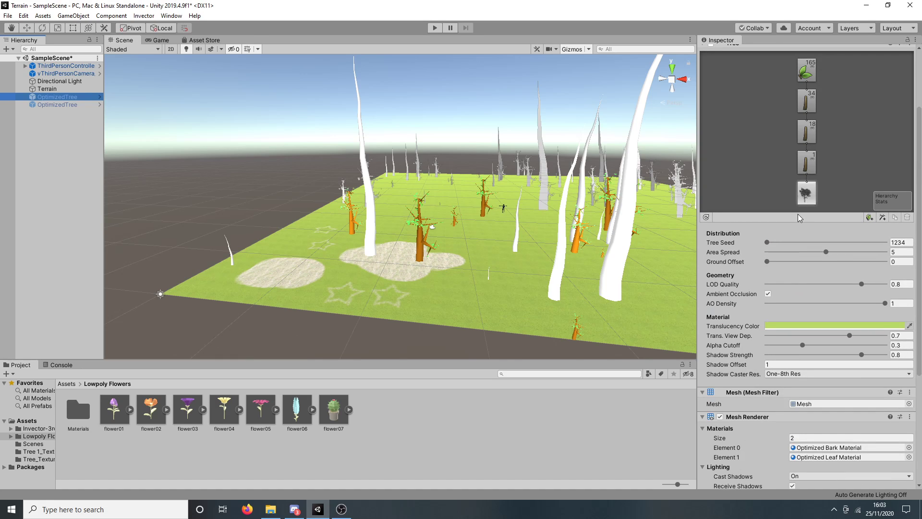
pyautogui.scroll(2, 797, 214)
pyautogui.click(806, 161)
pyautogui.scroll(-5, 797, 202)
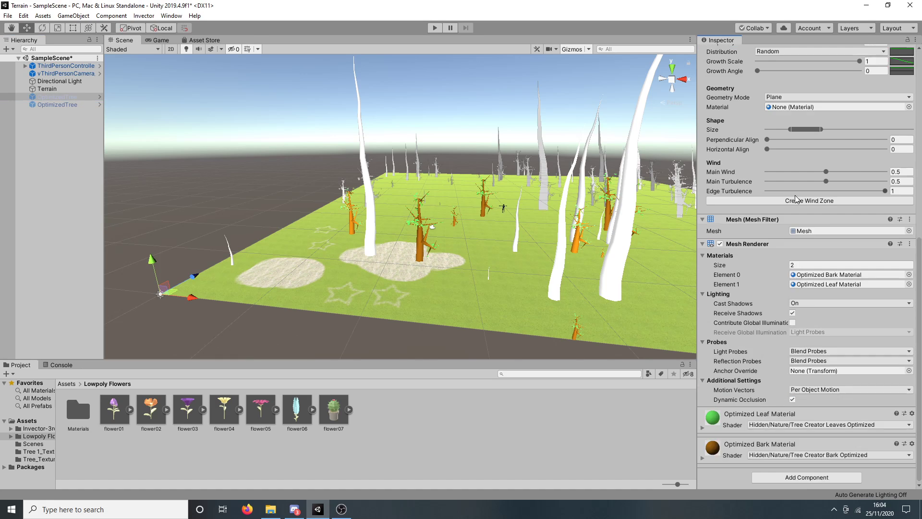
pyautogui.scroll(5, 793, 197)
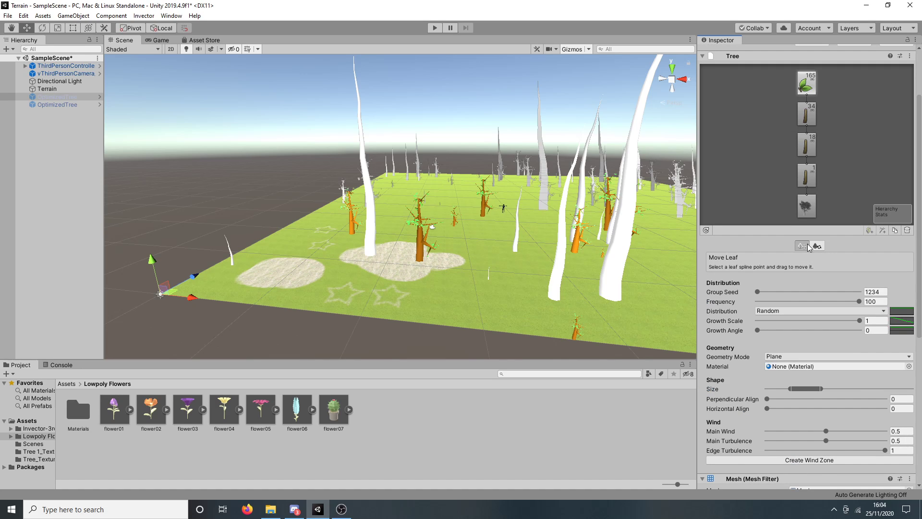
# - Create a wind zone from the tree's trunk branch group and select the new WindZone object
pyautogui.click(806, 175)
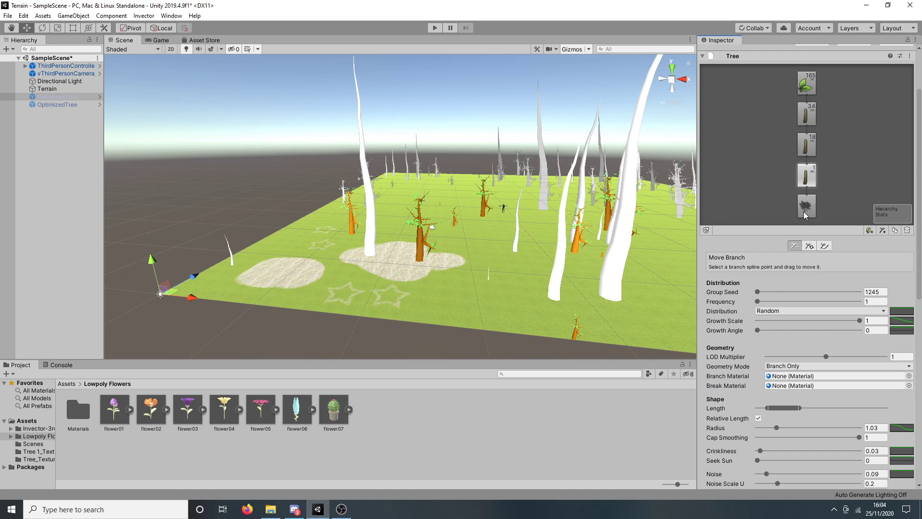
pyautogui.scroll(-3, 803, 216)
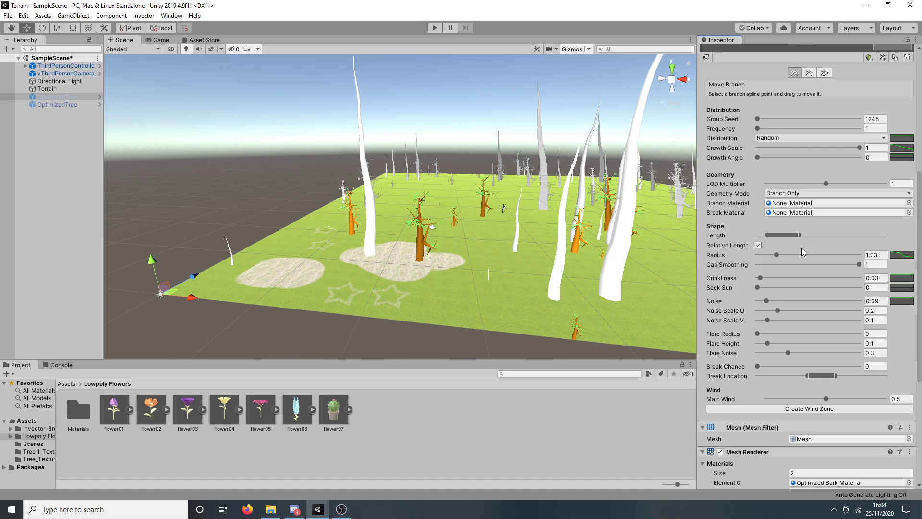
pyautogui.click(809, 408)
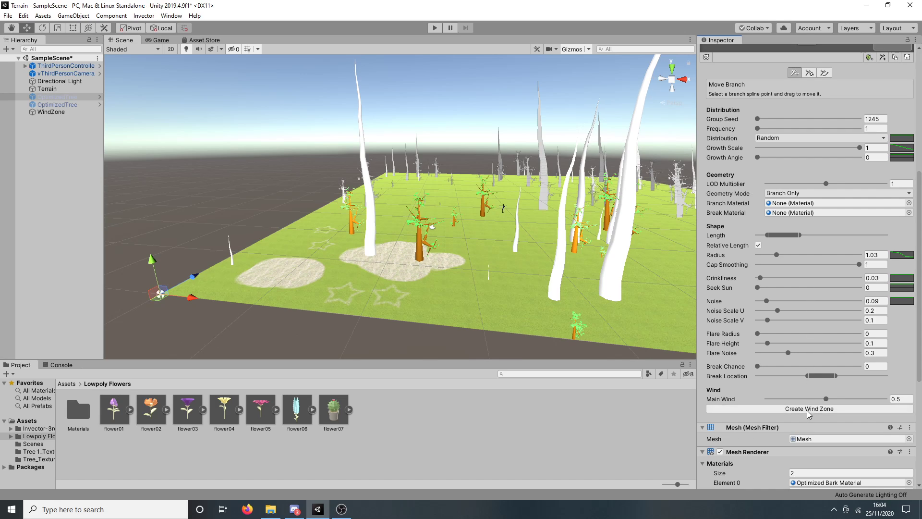
pyautogui.click(40, 112)
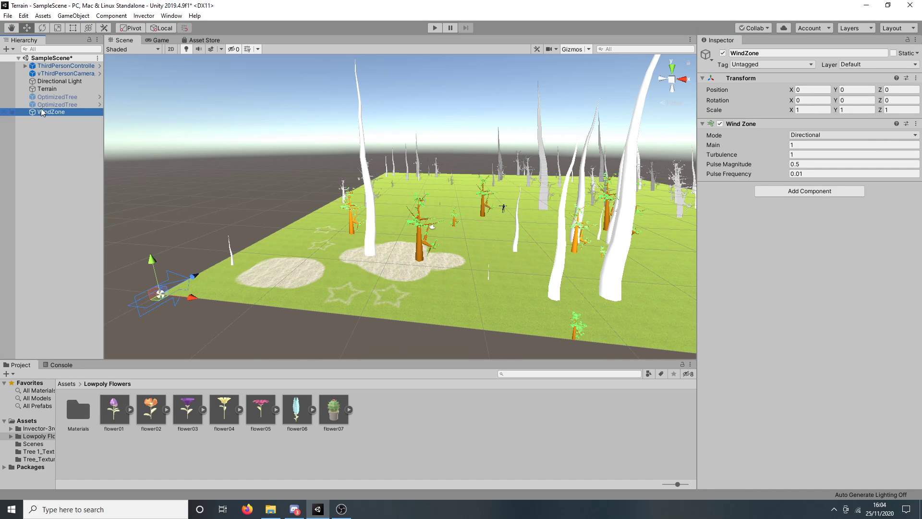
# - Play-test the scene and walk the character among the trees to check how the wind moves them
pyautogui.click(431, 32)
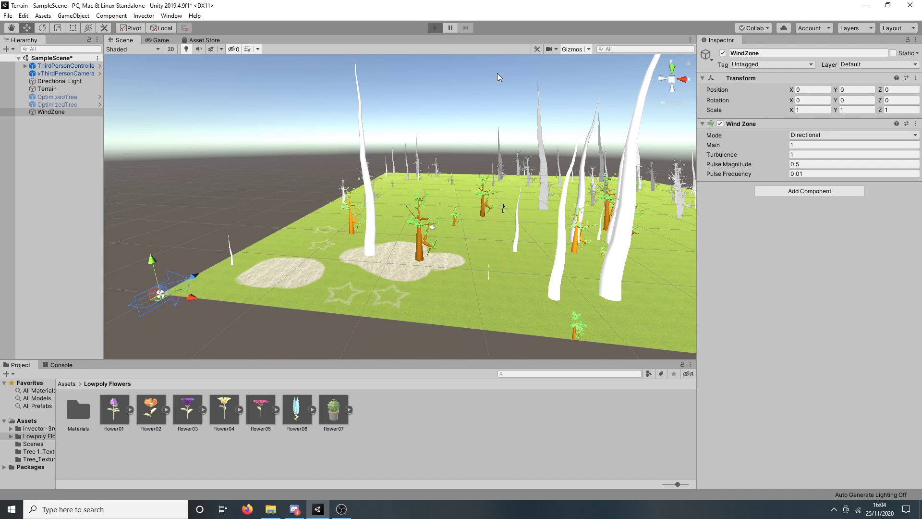
pyautogui.hotkey('ctrl', 'p')
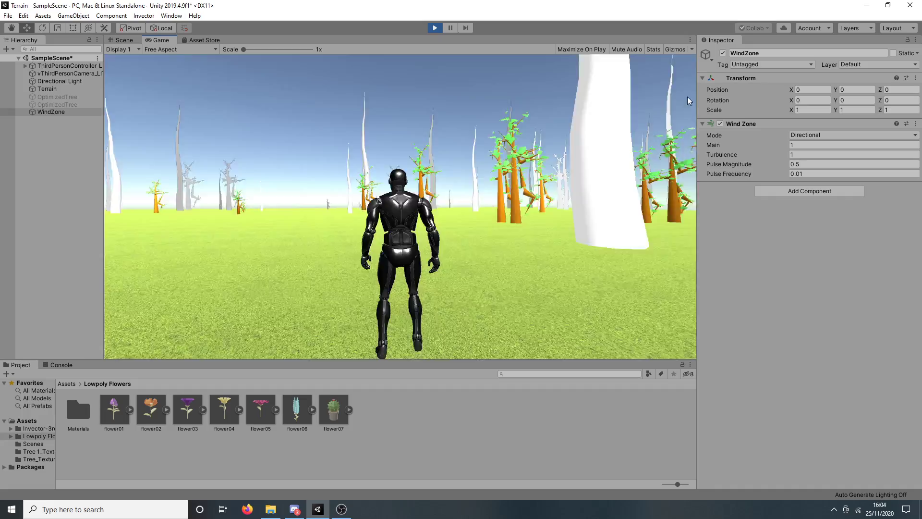
pyautogui.press('w')
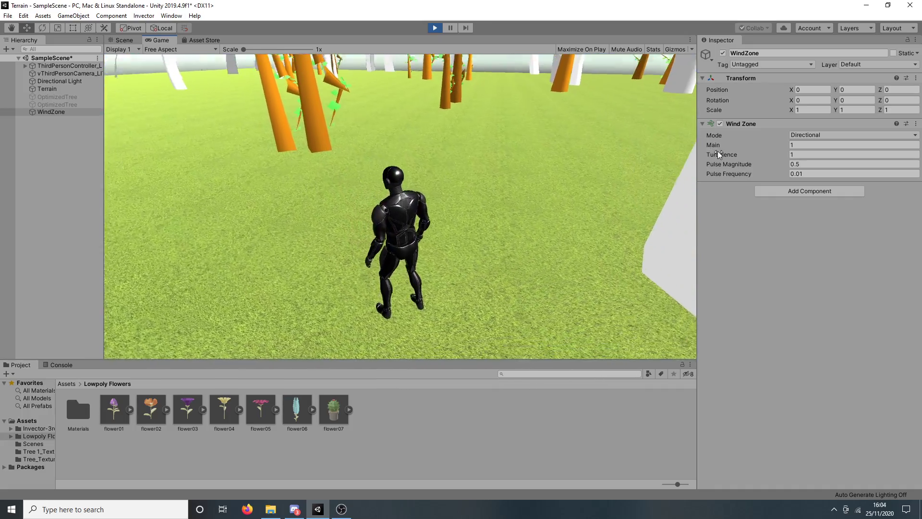
# - Set the wind zone's turbulence to 1.63 and its main wind strength to 1.33 while the scene is playing
pyautogui.moveTo(721, 154); pyautogui.dragTo(731, 155)
pyautogui.click(494, 100)
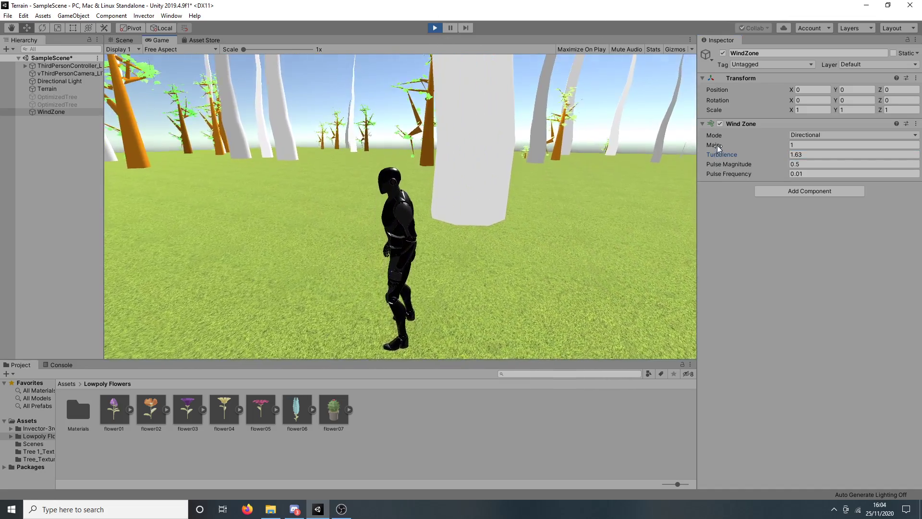
pyautogui.moveTo(716, 143); pyautogui.dragTo(722, 143)
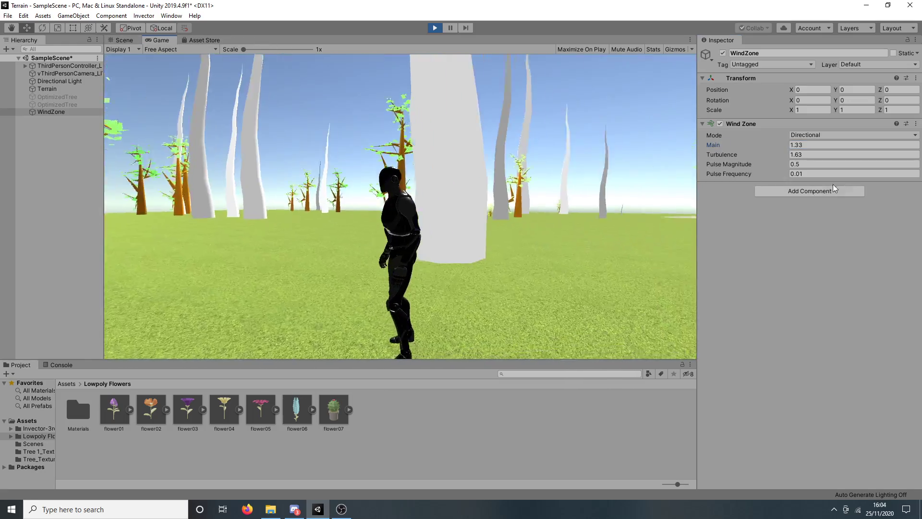
# - Switch the wind zone to Spherical mode and move it among the trees to X 26.4, Z 15.3 in the Scene view
pyautogui.click(816, 135)
pyautogui.click(801, 154)
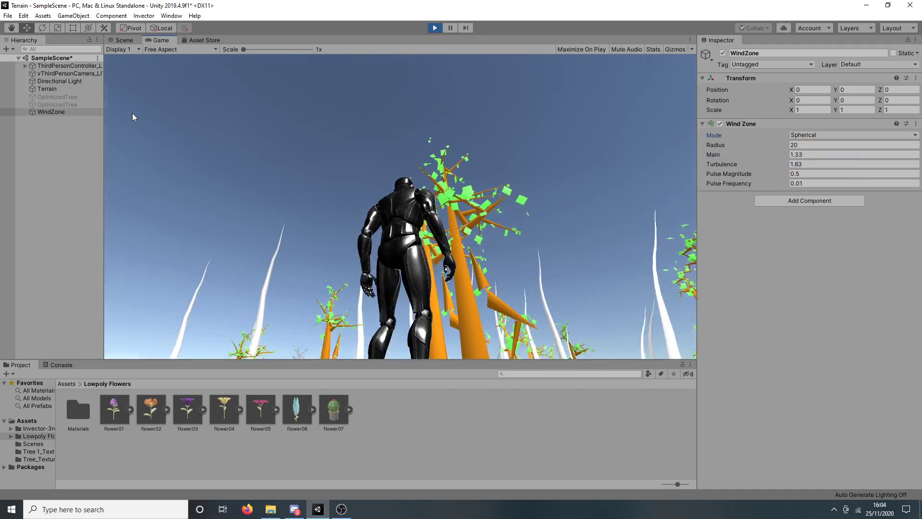
pyautogui.click(124, 40)
pyautogui.scroll(-4, 323, 184)
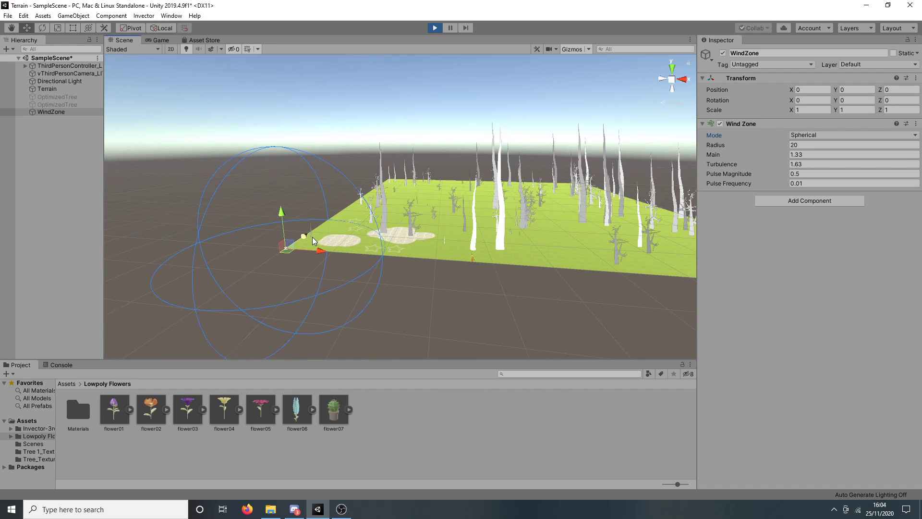
pyautogui.moveTo(312, 237); pyautogui.dragTo(452, 232)
pyautogui.scroll(5, 466, 225)
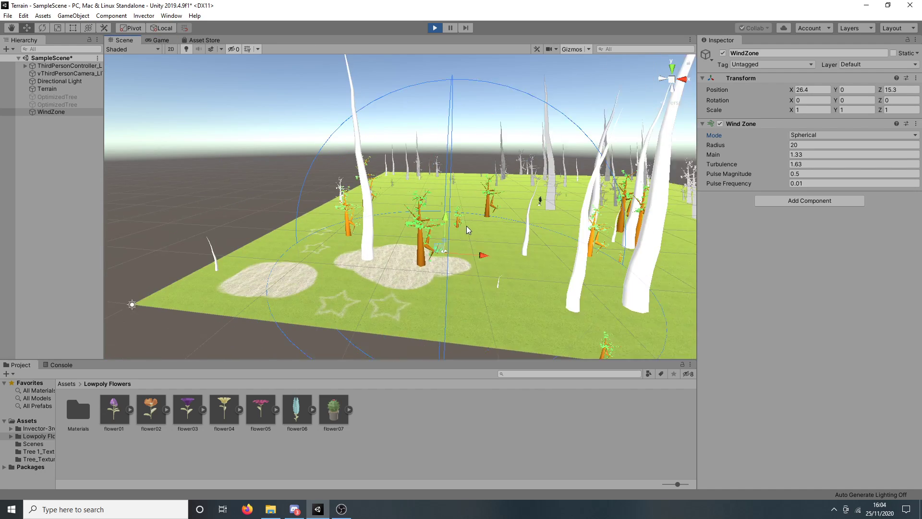
pyautogui.scroll(4, 524, 225)
pyautogui.scroll(-2, 532, 289)
pyautogui.moveTo(551, 265); pyautogui.dragTo(544, 271, button='middle')
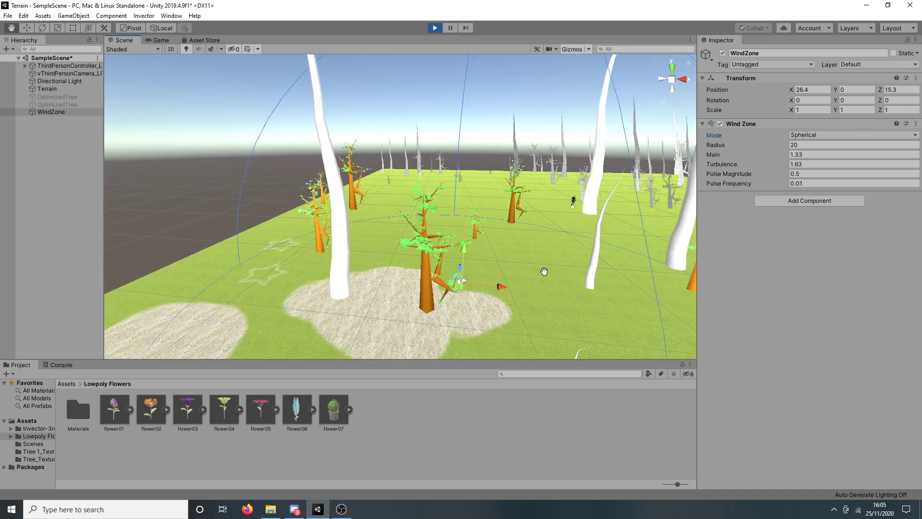
pyautogui.scroll(-2, 544, 271)
# - Set the wind zone's mode to Directional and rotate it about the vertical axis to about -105°, and then further to redirect the wind
pyautogui.click(806, 135)
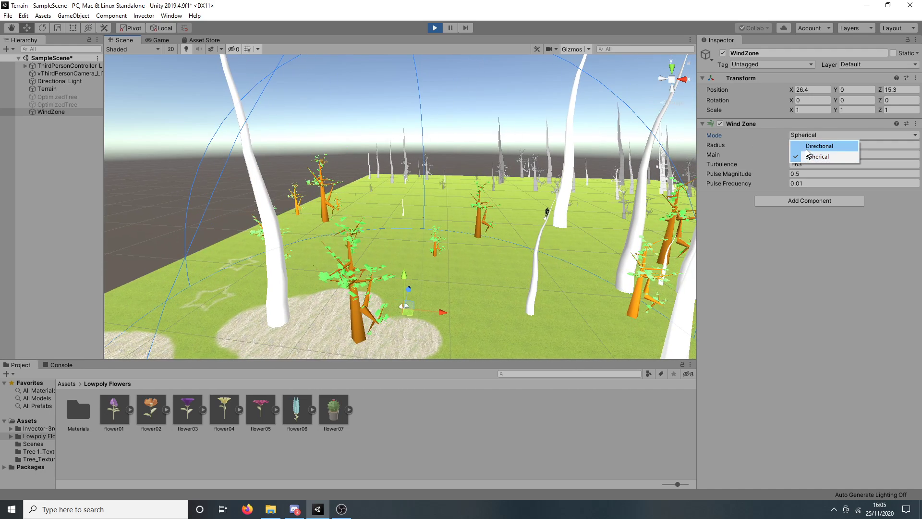
pyautogui.click(811, 146)
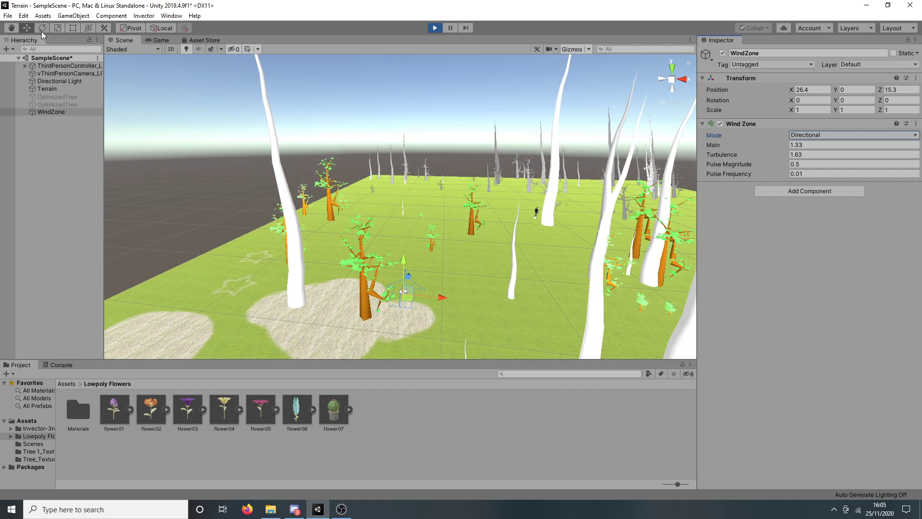
pyautogui.click(42, 28)
pyautogui.moveTo(431, 319); pyautogui.dragTo(441, 295)
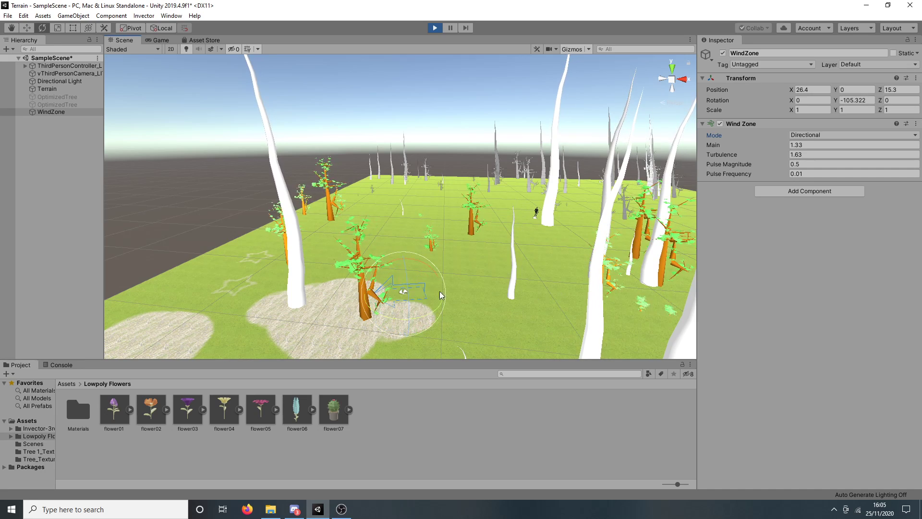
pyautogui.moveTo(399, 269); pyautogui.dragTo(465, 259)
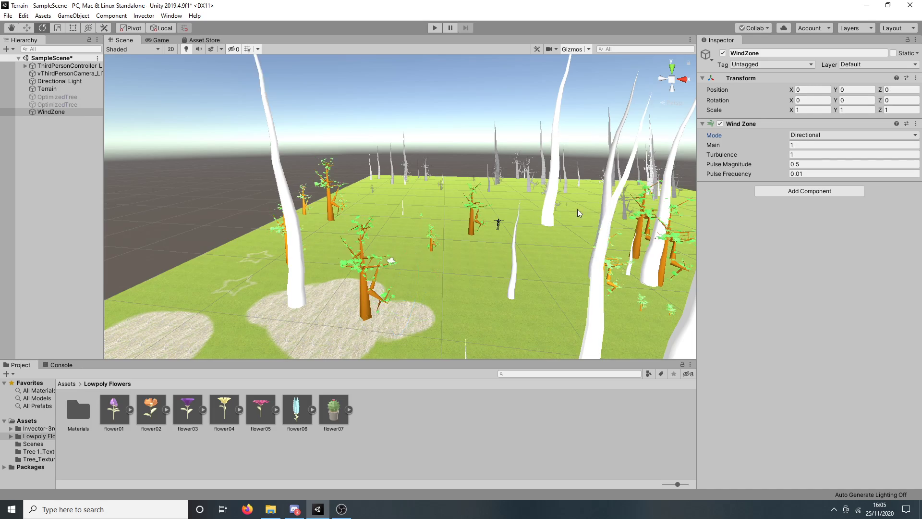
# - Select the first OptimizedTree in the Hierarchy and review its distribution, geometry and material settings
pyautogui.scroll(-4, 575, 210)
pyautogui.moveTo(586, 206); pyautogui.dragTo(552, 236, button='middle')
pyautogui.moveTo(553, 236)
pyautogui.mouseDown(button='right')
pyautogui.moveTo(453, 255)
pyautogui.moveTo(559, 247)
pyautogui.mouseUp(button='right')
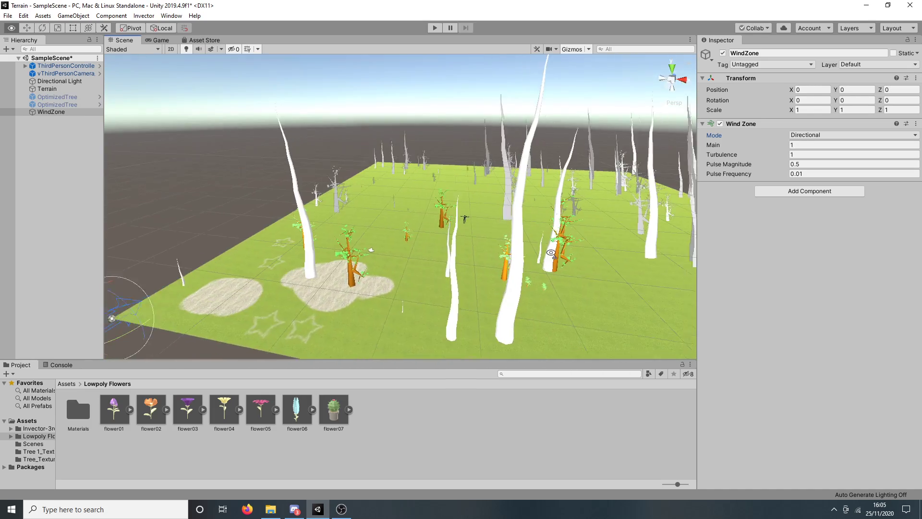
pyautogui.moveTo(559, 247); pyautogui.dragTo(462, 261, button='middle')
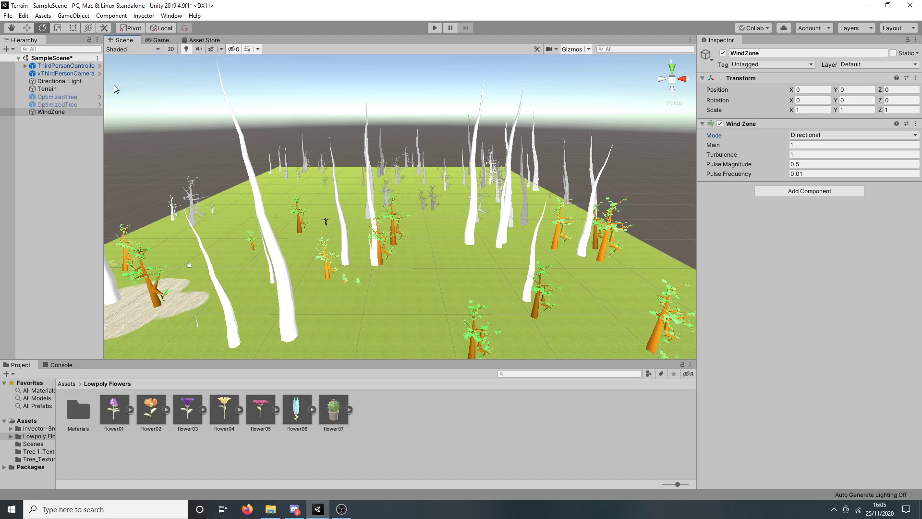
pyautogui.click(68, 97)
pyautogui.scroll(-3, 920, 266)
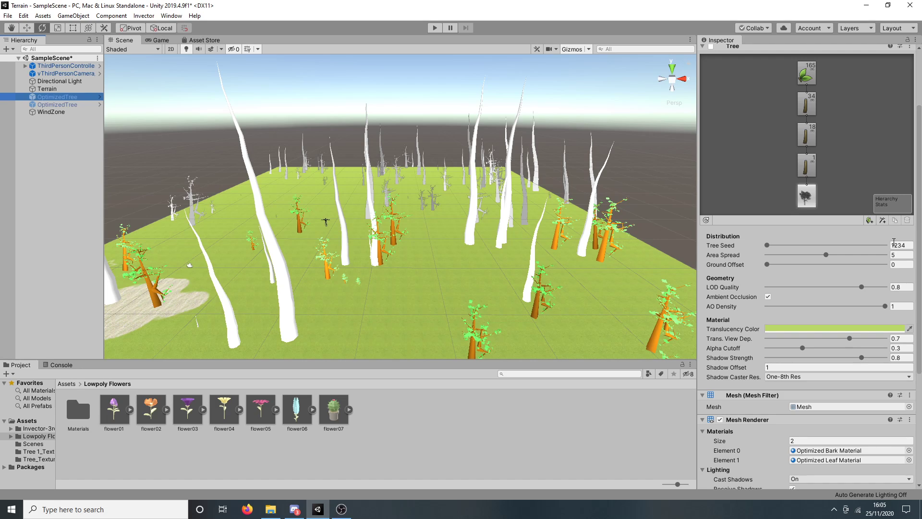
pyautogui.scroll(-3, 576, 272)
# - Examine the orange-trunked trees on the terrain close up, looking at their branches and leaves
pyautogui.moveTo(559, 273); pyautogui.dragTo(495, 275, button='right')
pyautogui.scroll(3, 495, 274)
pyautogui.scroll(5, 458, 273)
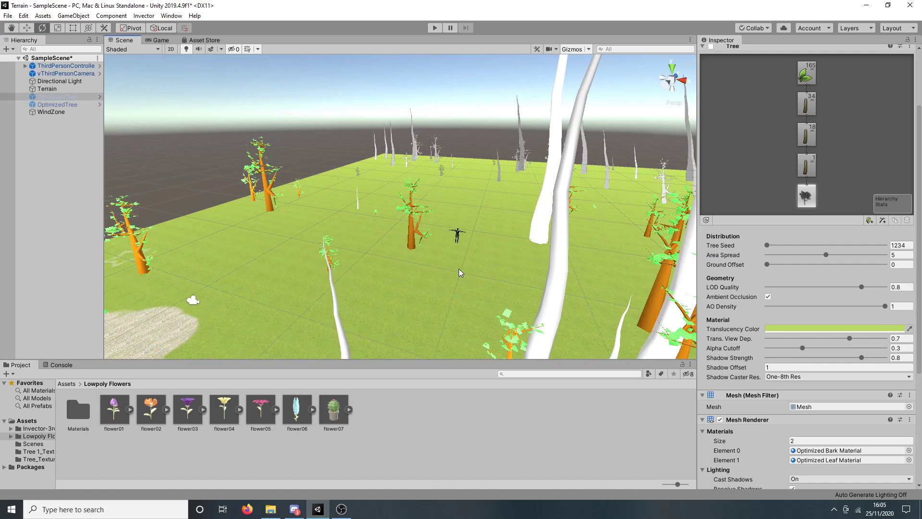
pyautogui.moveTo(481, 299)
pyautogui.mouseDown(button='right')
pyautogui.moveTo(402, 280)
pyautogui.moveTo(443, 283)
pyautogui.moveTo(391, 315)
pyautogui.moveTo(564, 323)
pyautogui.moveTo(493, 300)
pyautogui.mouseUp(button='right')
pyautogui.scroll(3, 563, 323)
pyautogui.scroll(7, 562, 323)
pyautogui.scroll(-3, 493, 299)
pyautogui.scroll(-3, 493, 299)
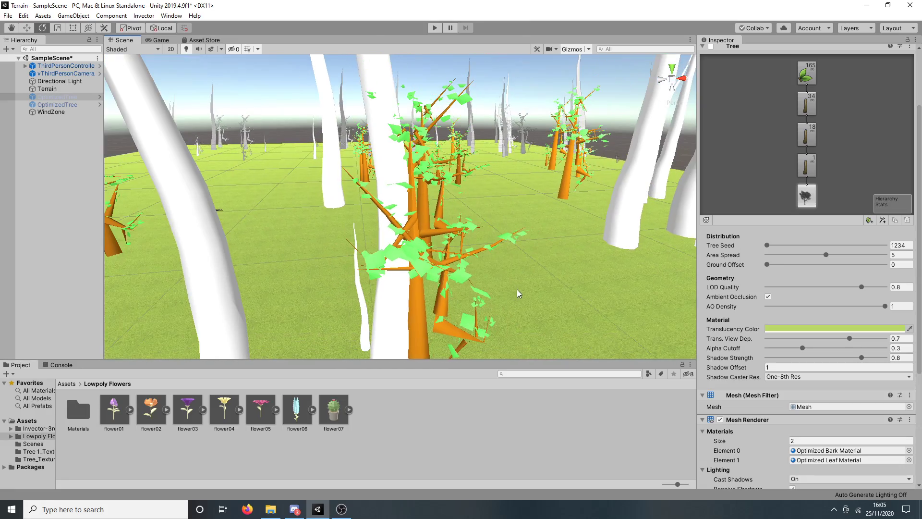
pyautogui.scroll(6, 528, 264)
pyautogui.moveTo(546, 229); pyautogui.dragTo(251, 94, button='middle')
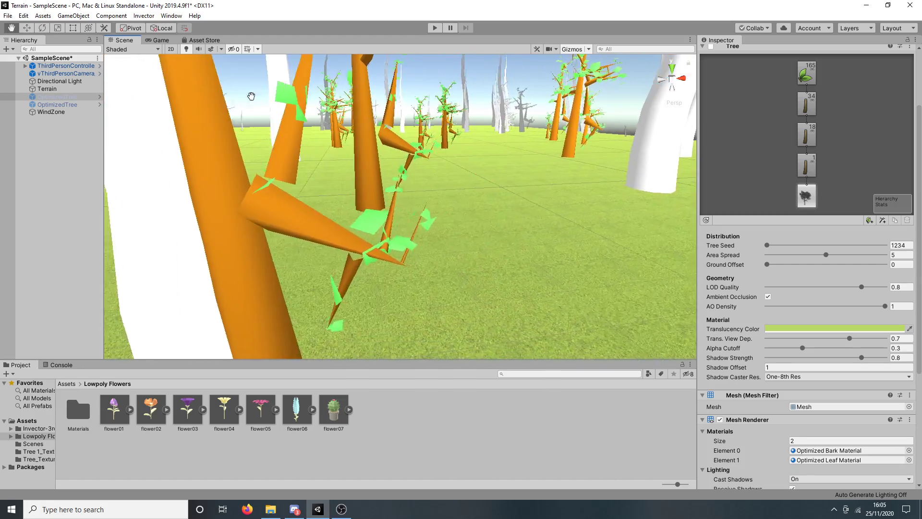
pyautogui.moveTo(504, 158); pyautogui.dragTo(494, 191, button='right')
pyautogui.scroll(-5, 494, 191)
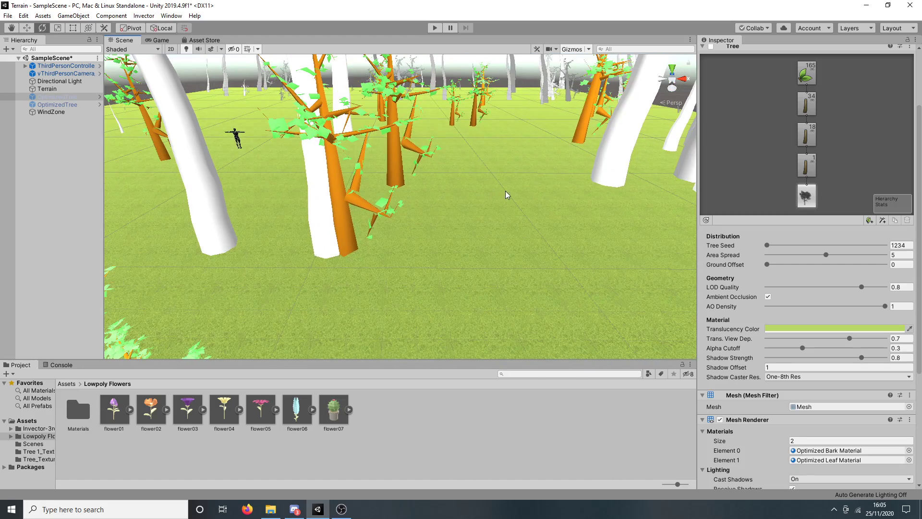
pyautogui.scroll(2, 516, 190)
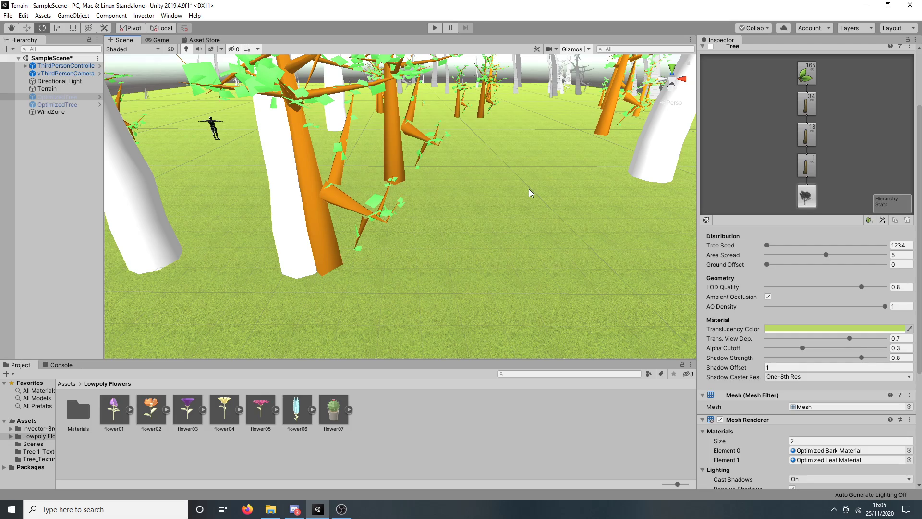
pyautogui.scroll(-4, 528, 189)
pyautogui.scroll(3, 528, 189)
# - Survey the placed trees across the whole terrain from several elevated angles and clear the object selection
pyautogui.moveTo(528, 188); pyautogui.dragTo(410, 199, button='right')
pyautogui.scroll(-3, 409, 200)
pyautogui.moveTo(409, 200); pyautogui.dragTo(469, 176, button='middle')
pyautogui.scroll(-1, 469, 176)
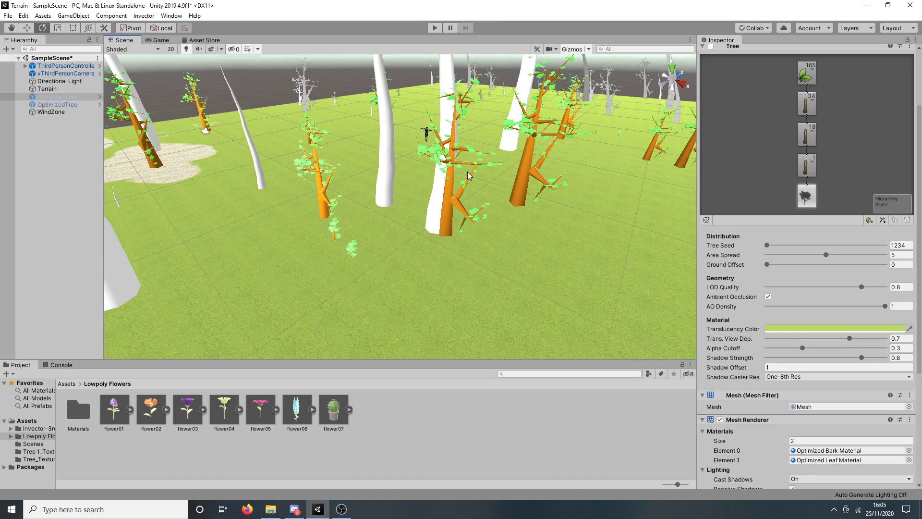
pyautogui.moveTo(474, 173); pyautogui.dragTo(446, 187, button='right')
pyautogui.moveTo(447, 188); pyautogui.dragTo(354, 309, button='middle')
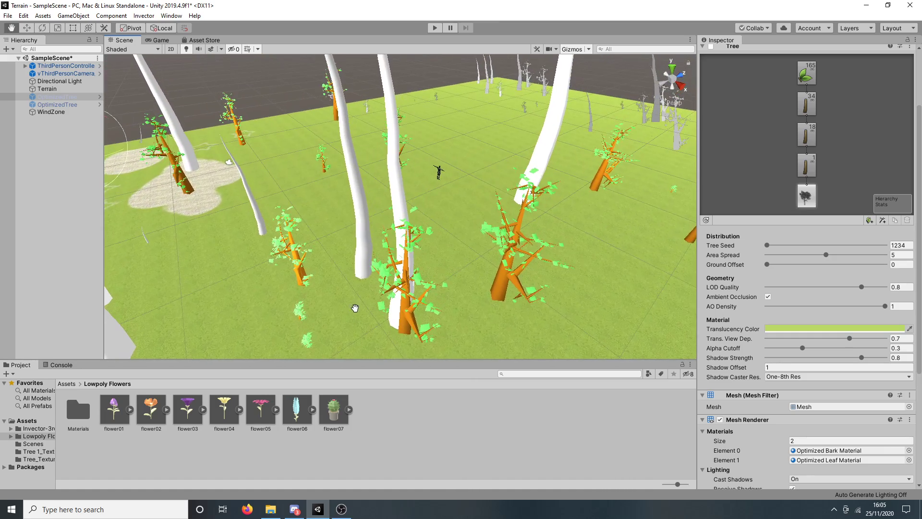
pyautogui.scroll(-1, 455, 206)
pyautogui.moveTo(455, 206); pyautogui.dragTo(371, 252, button='middle')
pyautogui.moveTo(548, 188); pyautogui.dragTo(411, 168, button='right')
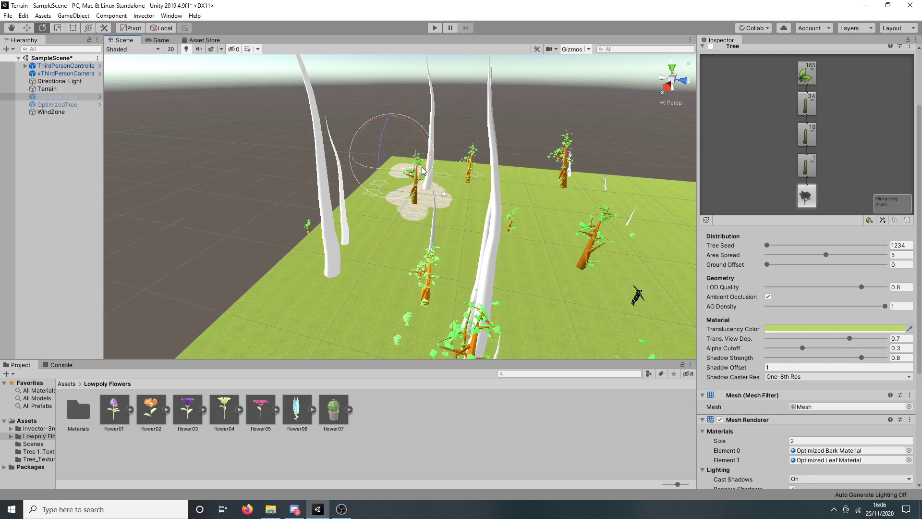
pyautogui.moveTo(423, 170); pyautogui.dragTo(509, 176, button='right')
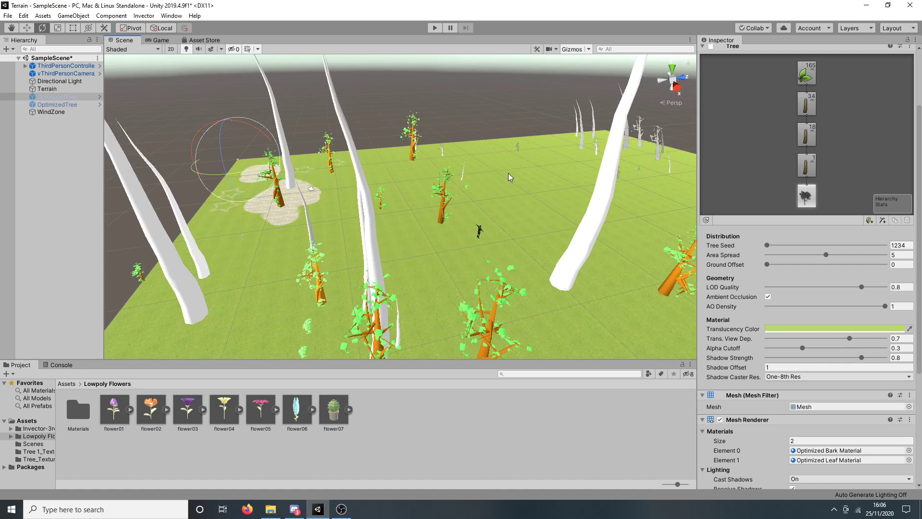
pyautogui.click(449, 126)
pyautogui.moveTo(448, 126); pyautogui.dragTo(515, 159, button='right')
pyautogui.scroll(-8, 515, 159)
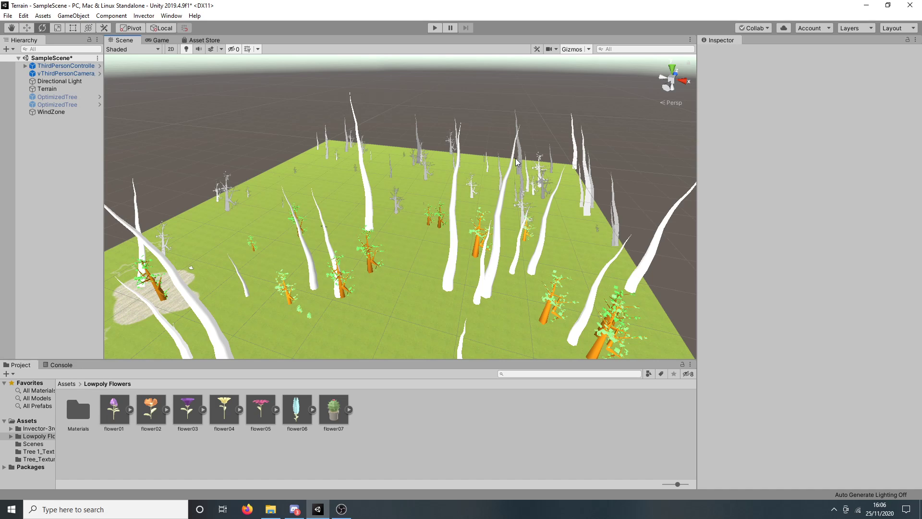
pyautogui.moveTo(515, 159); pyautogui.dragTo(466, 205, button='right')
pyautogui.scroll(5, 466, 205)
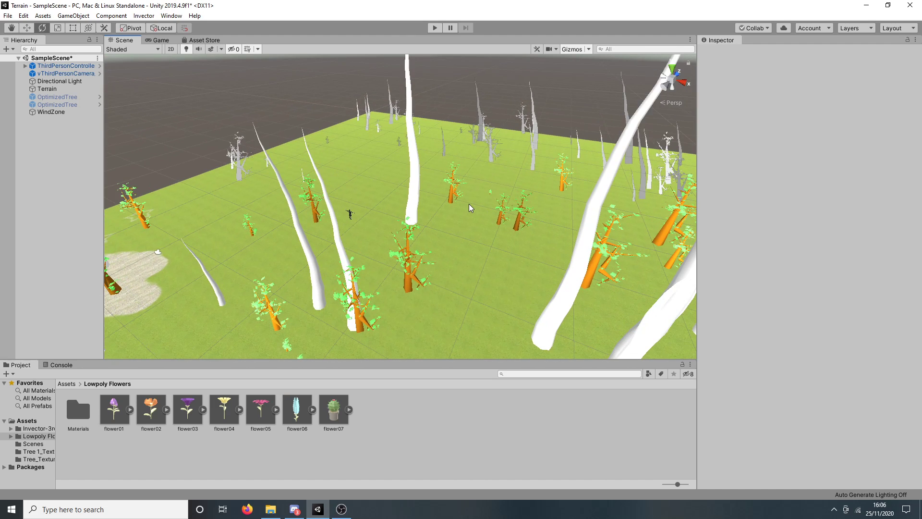